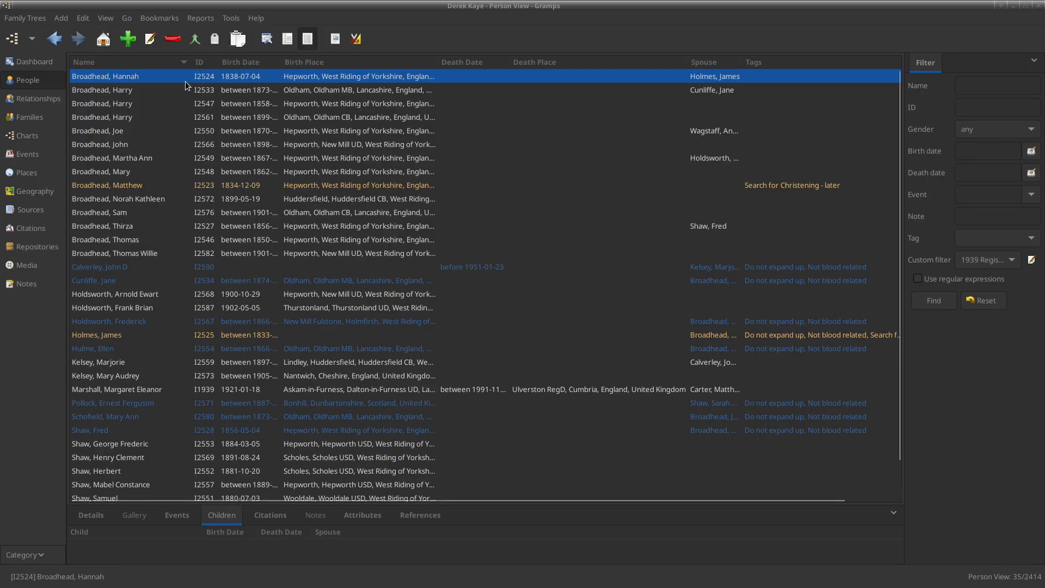
Open Hannah Broadhead's record, check her names, and select her 1857 Marriage event.
double_click(285, 79)
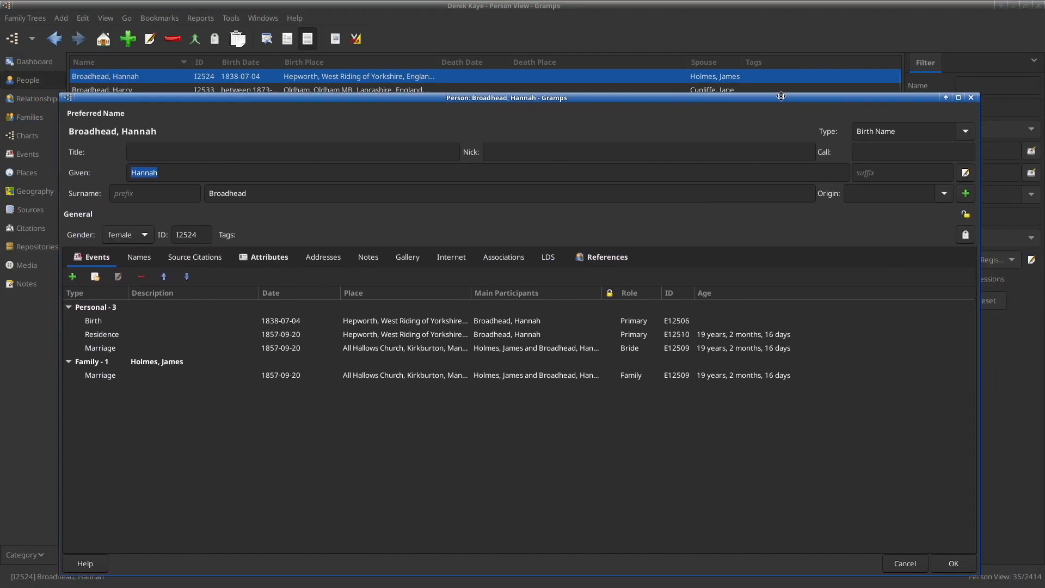
drag(782, 100, 777, 85)
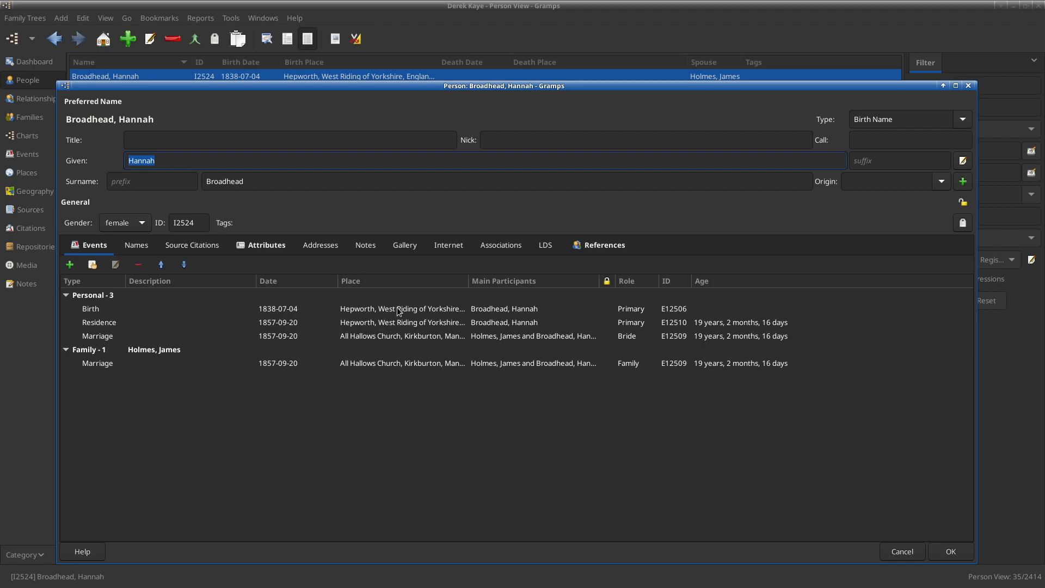
click(964, 551)
double_click(335, 79)
click(136, 250)
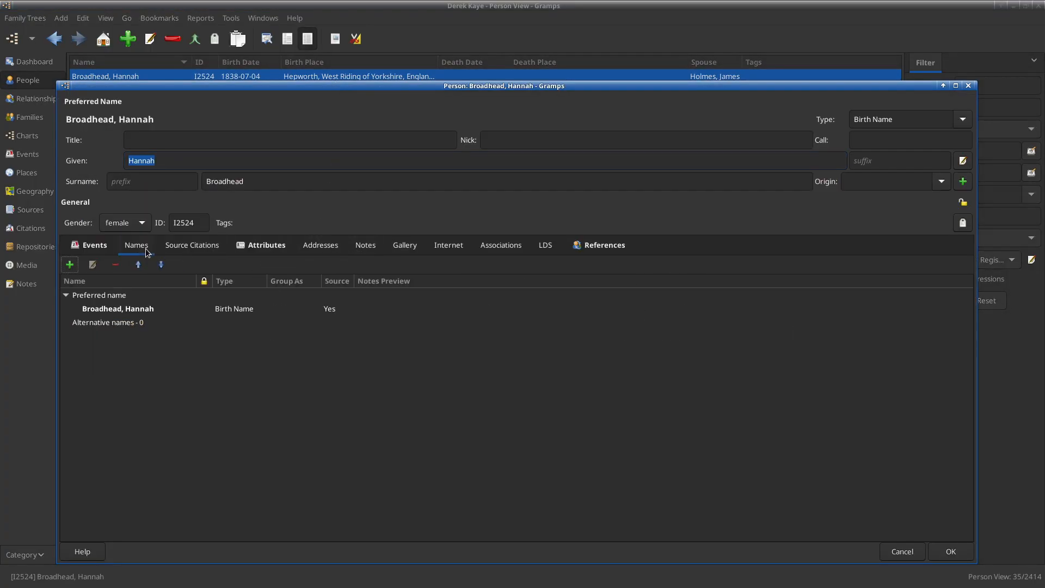
click(96, 248)
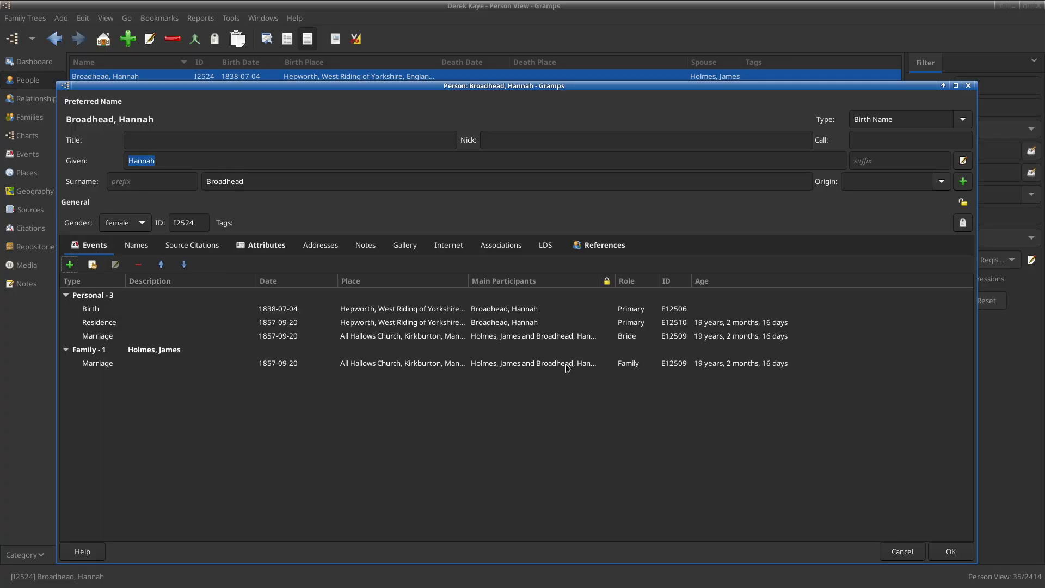
click(539, 338)
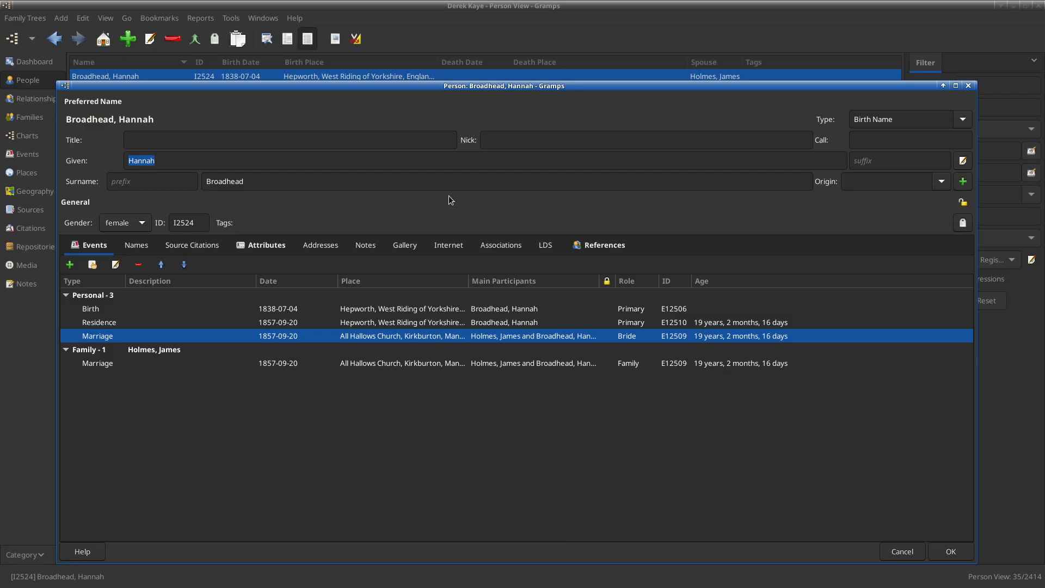
Go to FindMyPast's 1939 Register search and enter first name Hannah.
key(alt+Tab)
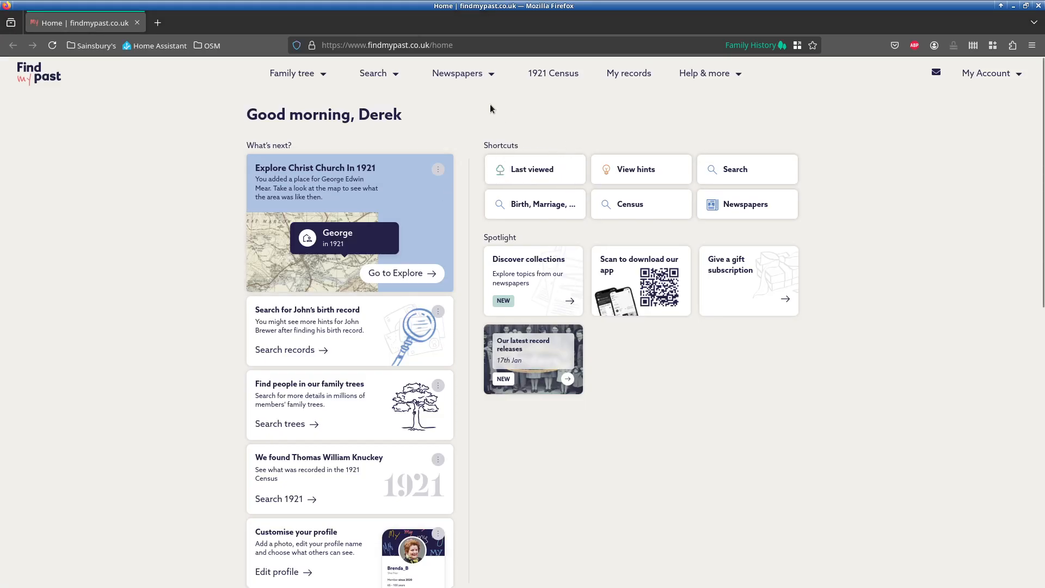
click(399, 76)
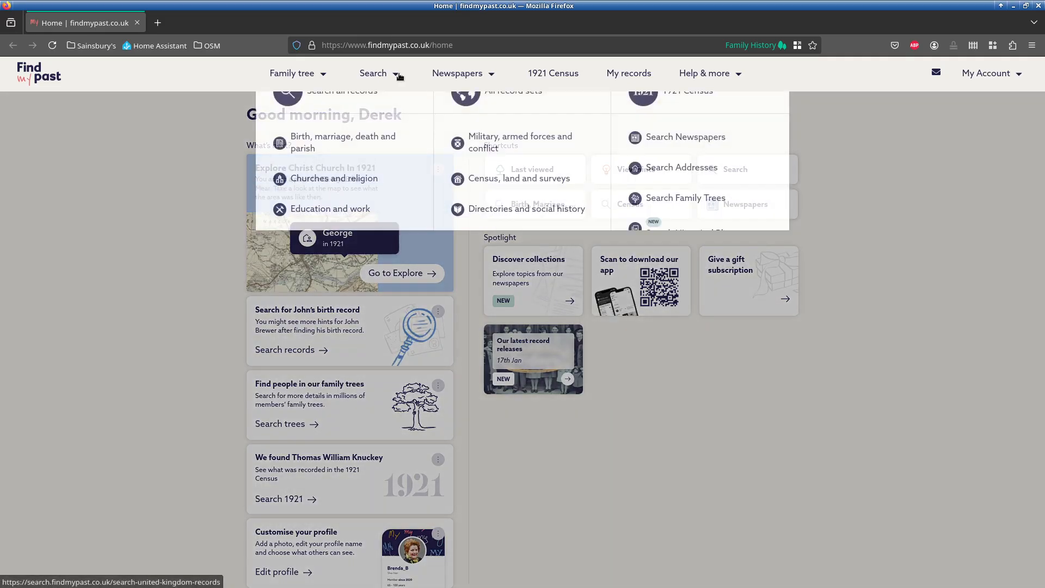
click(521, 292)
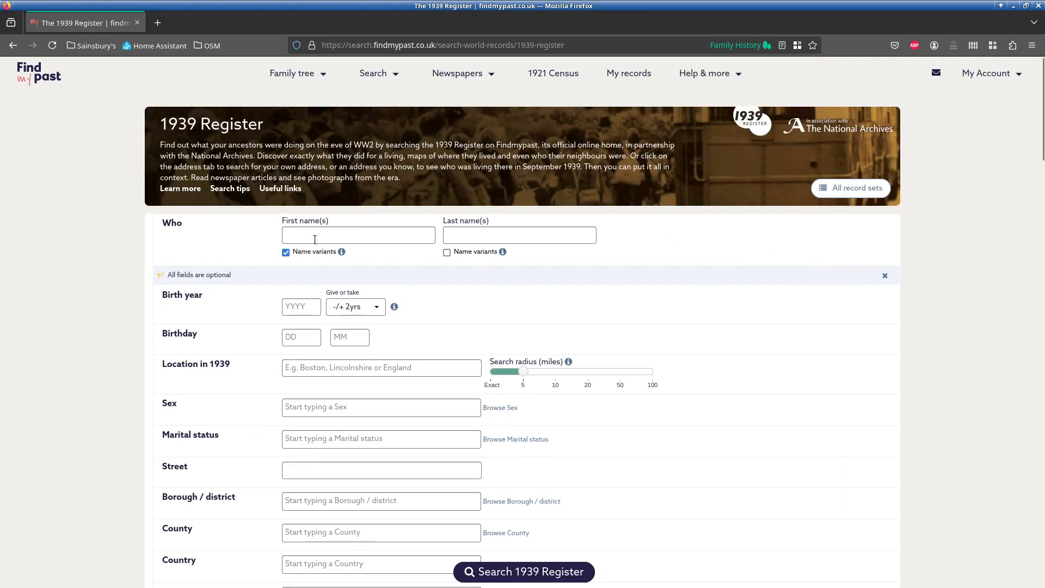
text(Hannah)
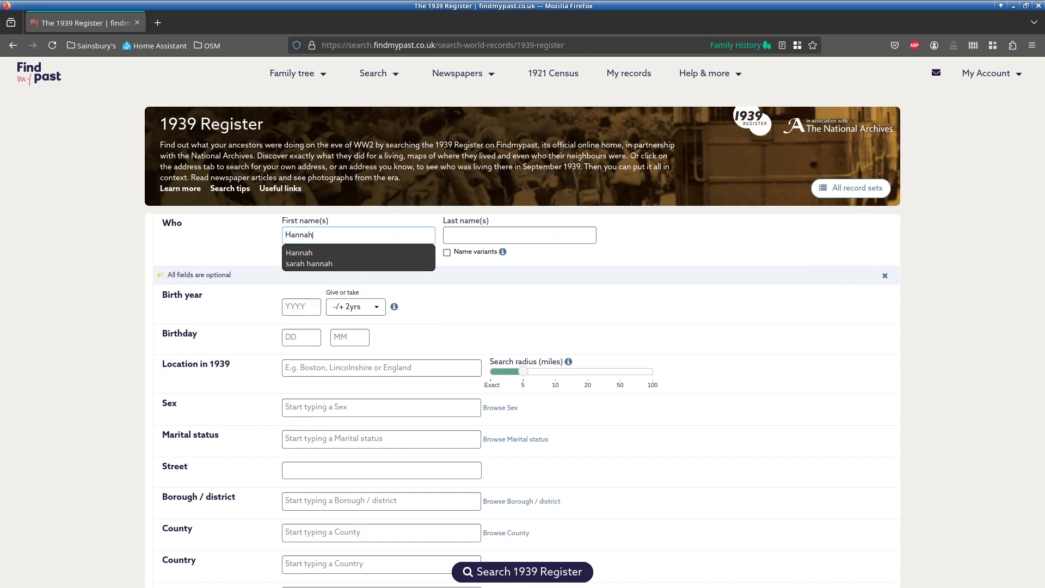
click(223, 283)
Set the birth year to 1838 with an exact ±0 years match.
scroll(224, 283, down, 3)
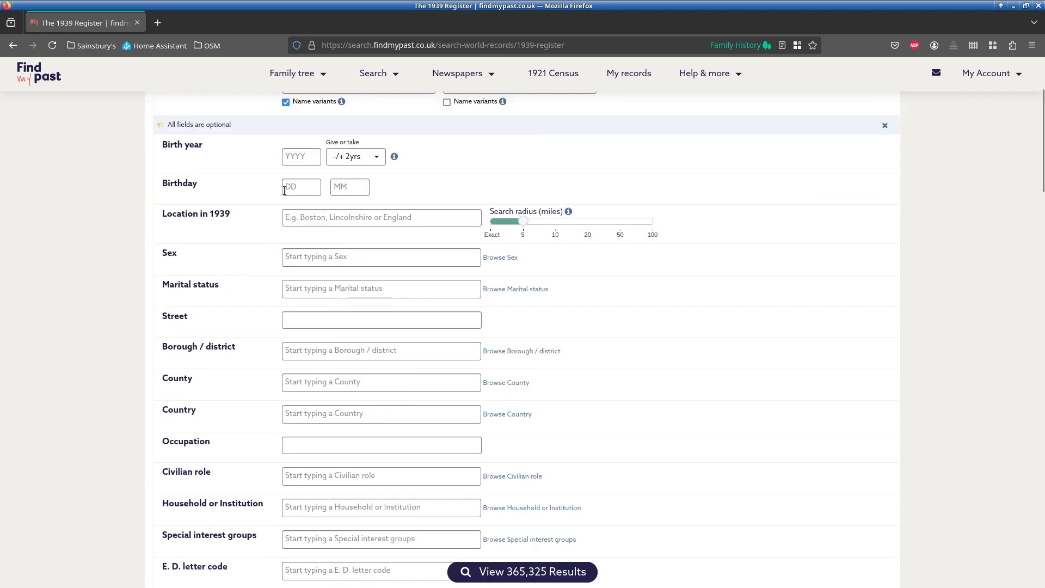
click(362, 156)
click(365, 172)
click(361, 157)
click(354, 172)
click(302, 157)
text(1838)
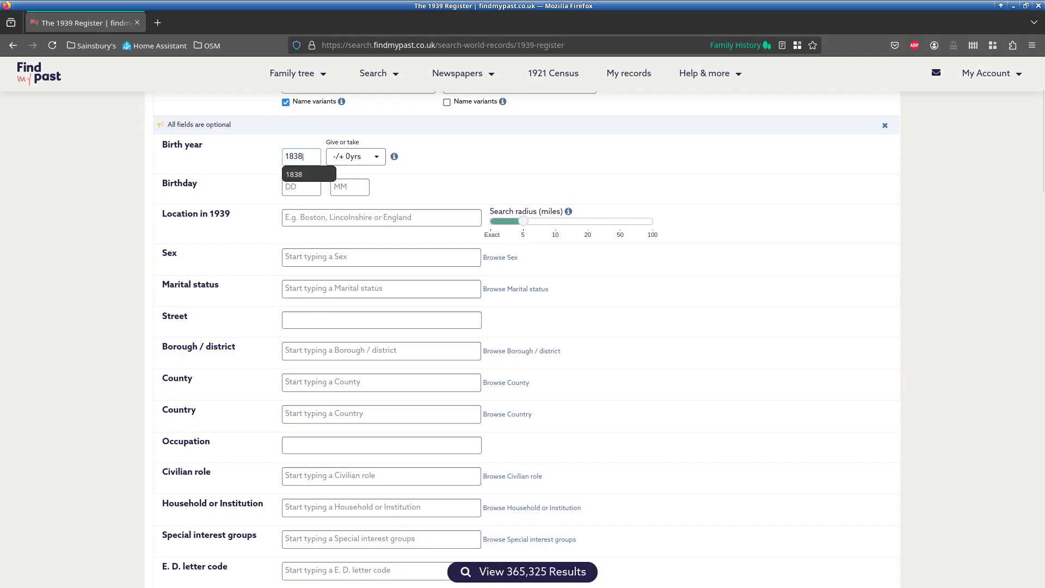
click(273, 199)
Enter birthday 04/07 and run the search, showing 6 results.
click(293, 187)
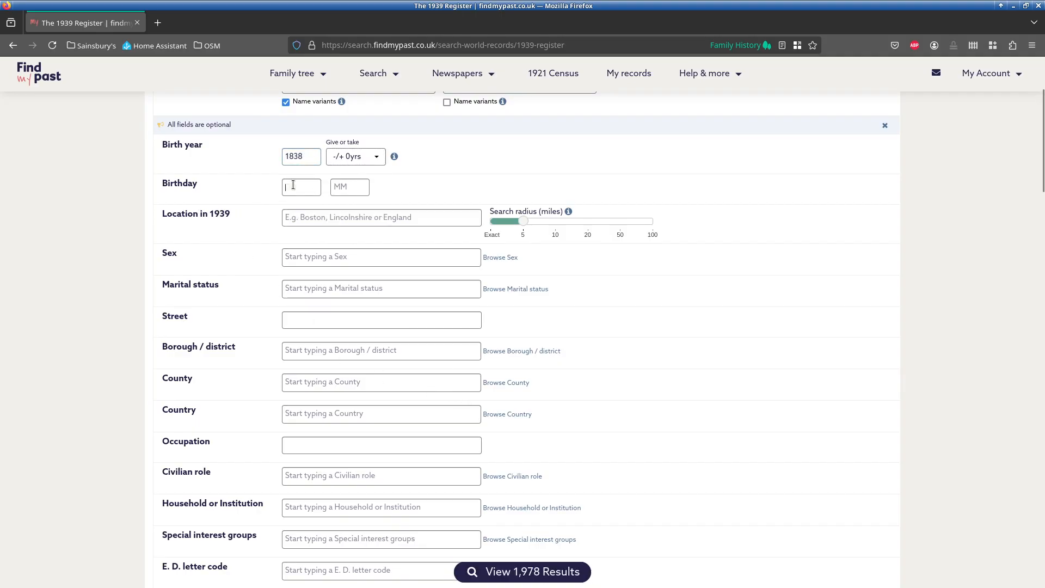
key(alt+Tab)
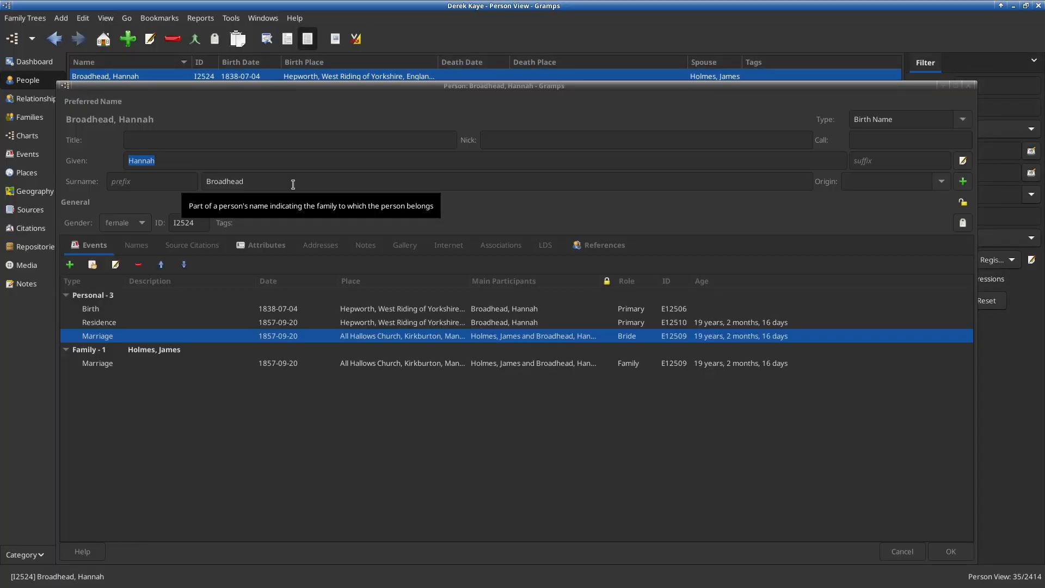
key(alt+Tab)
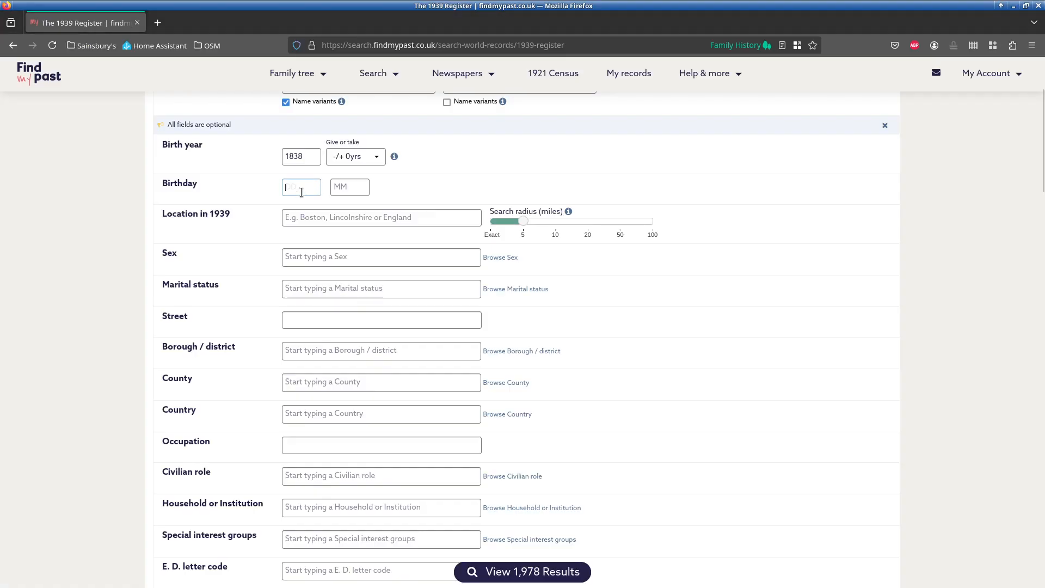
text(04)
key(Tab)
text(07)
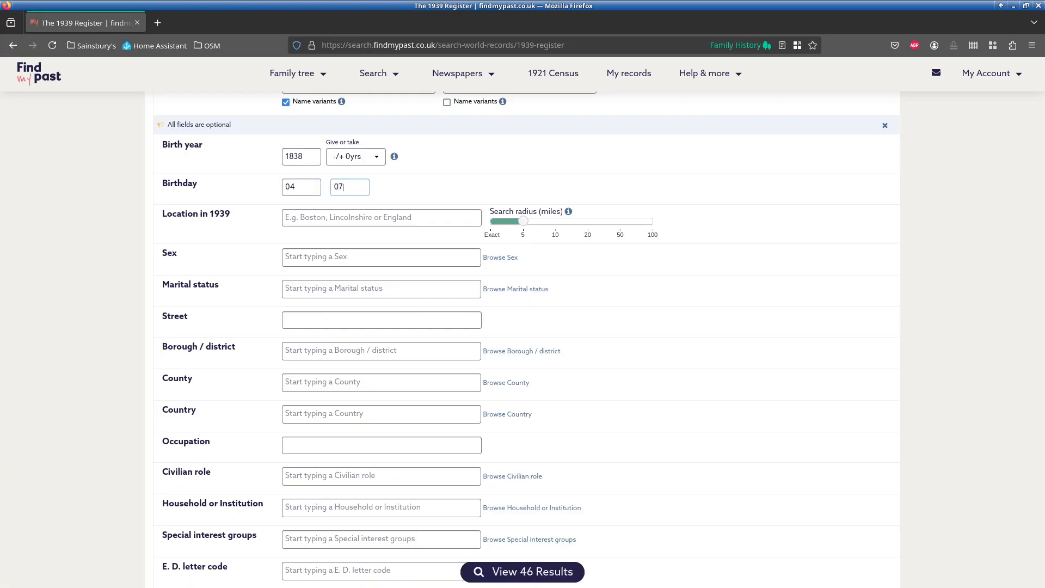
click(733, 185)
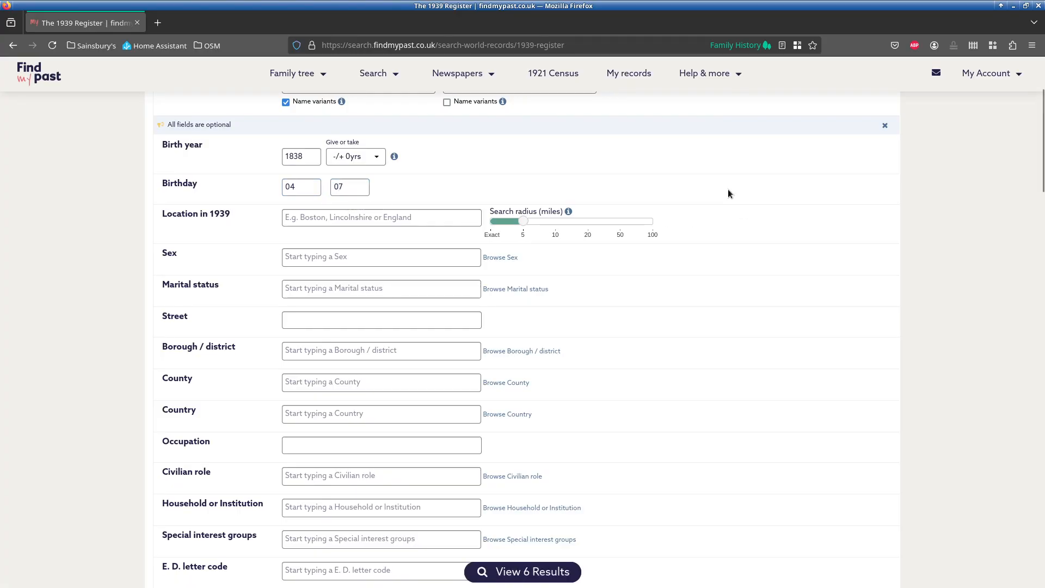
click(576, 572)
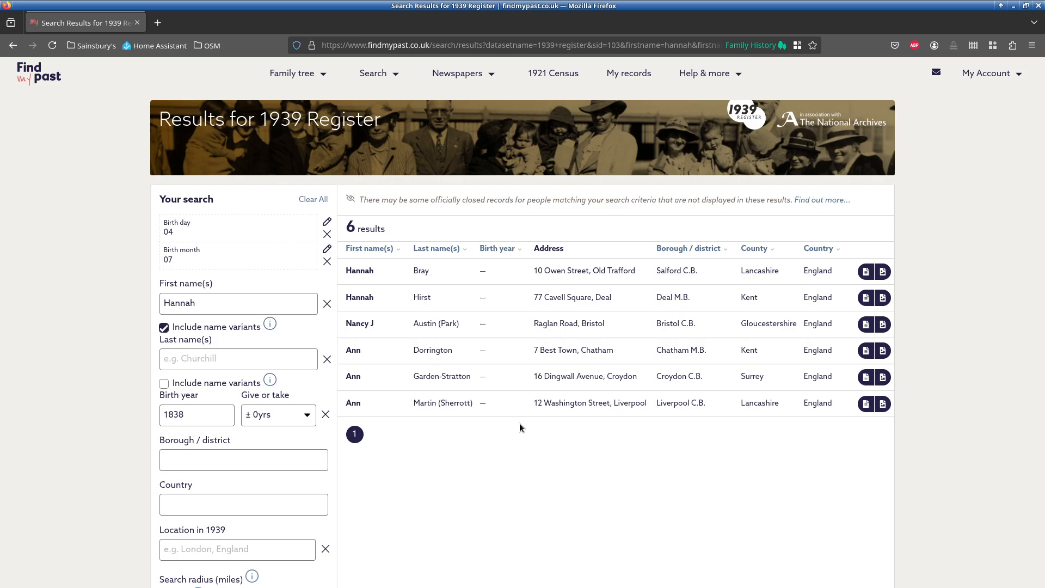
key(alt+Tab)
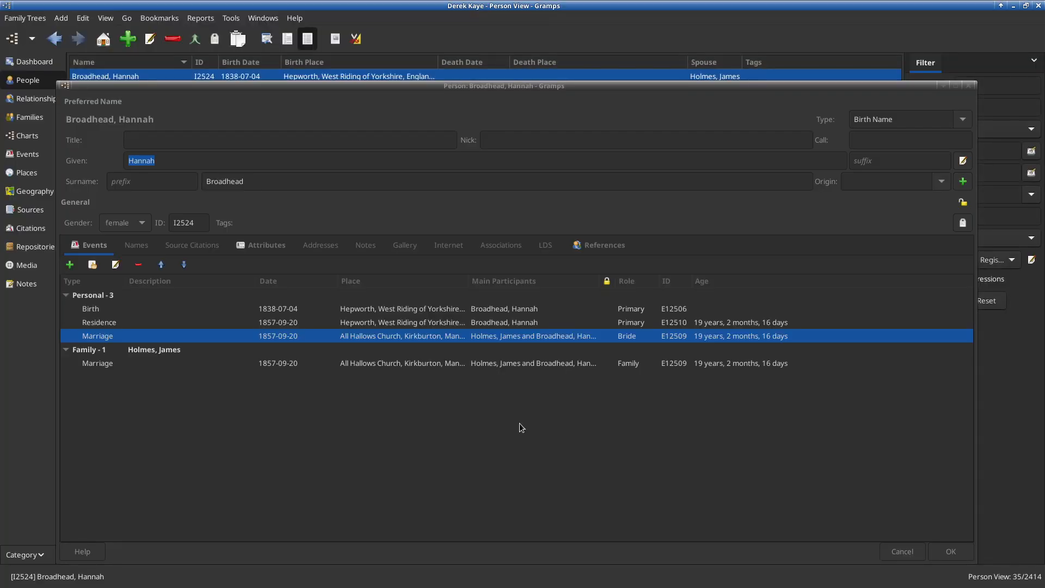
key(alt+Tab)
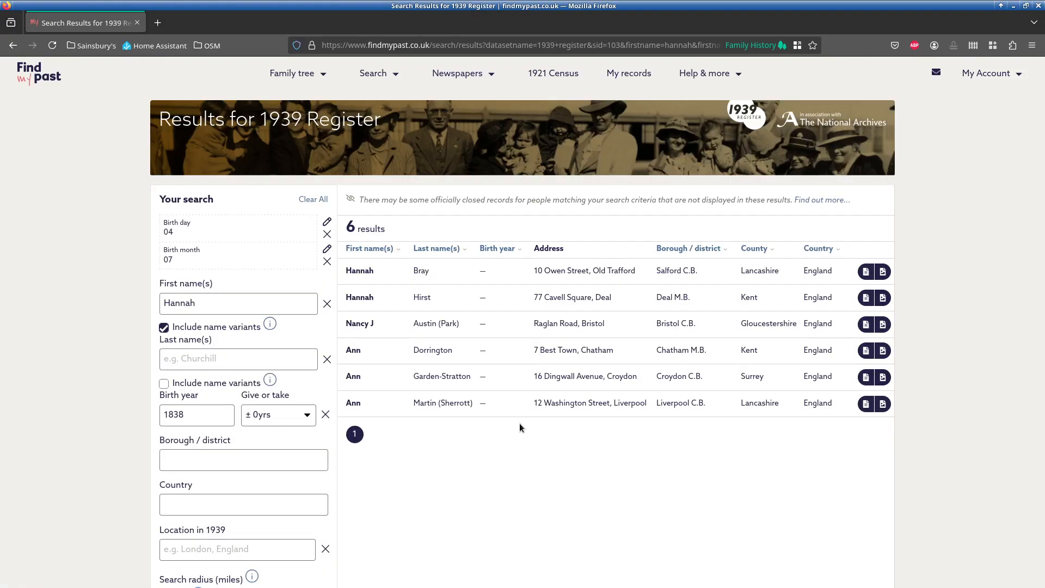
key(alt+Tab)
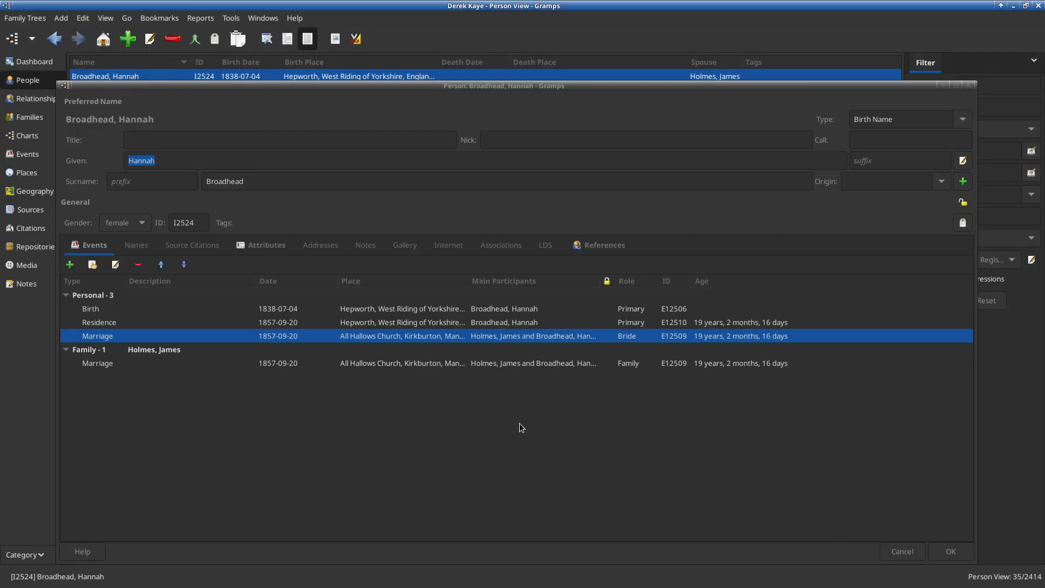
click(272, 245)
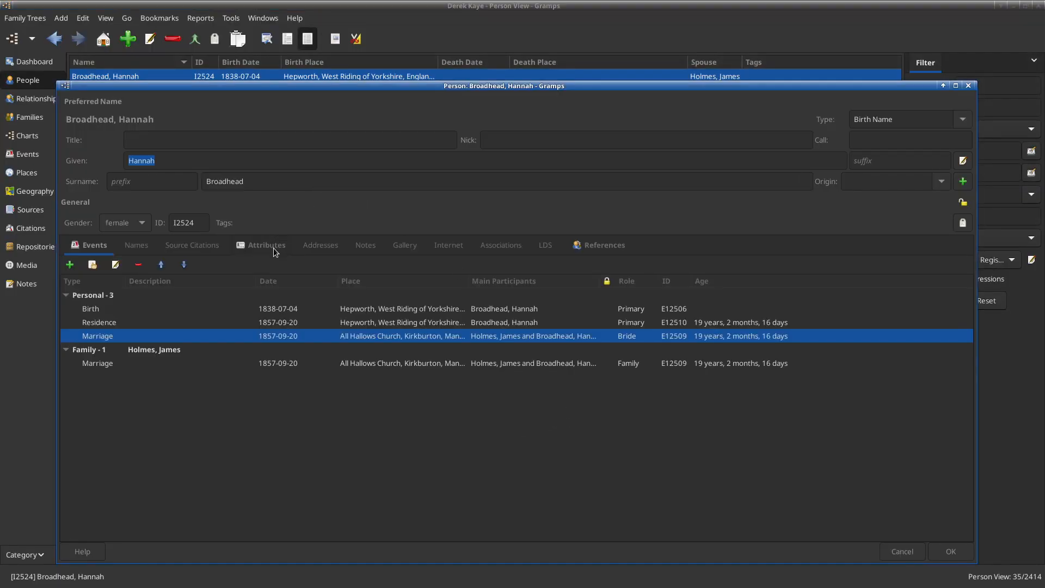
click(70, 264)
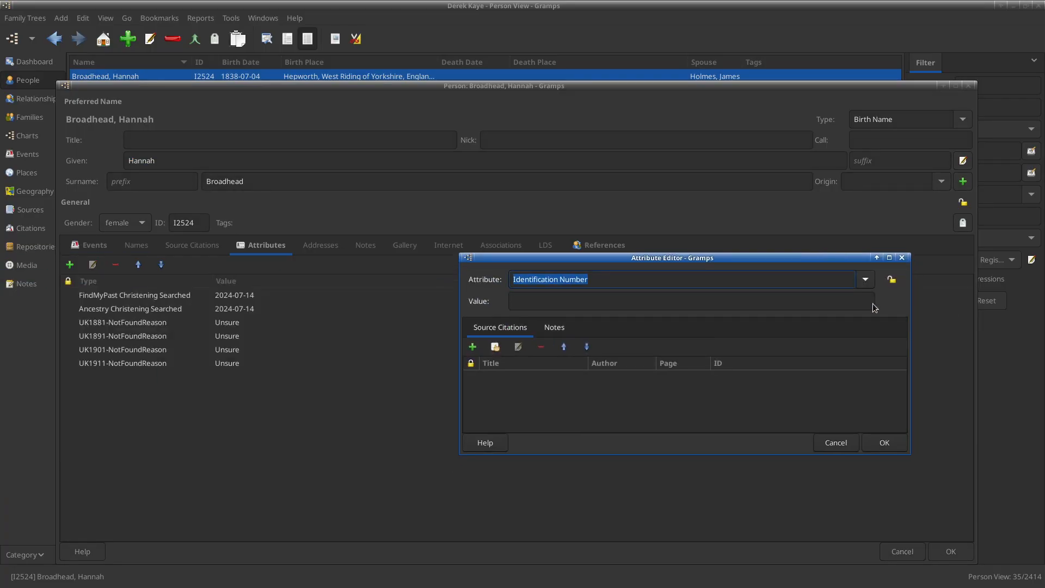
text(UK1939)
key(Down)
key(Return)
key(Tab)
key(Tab)
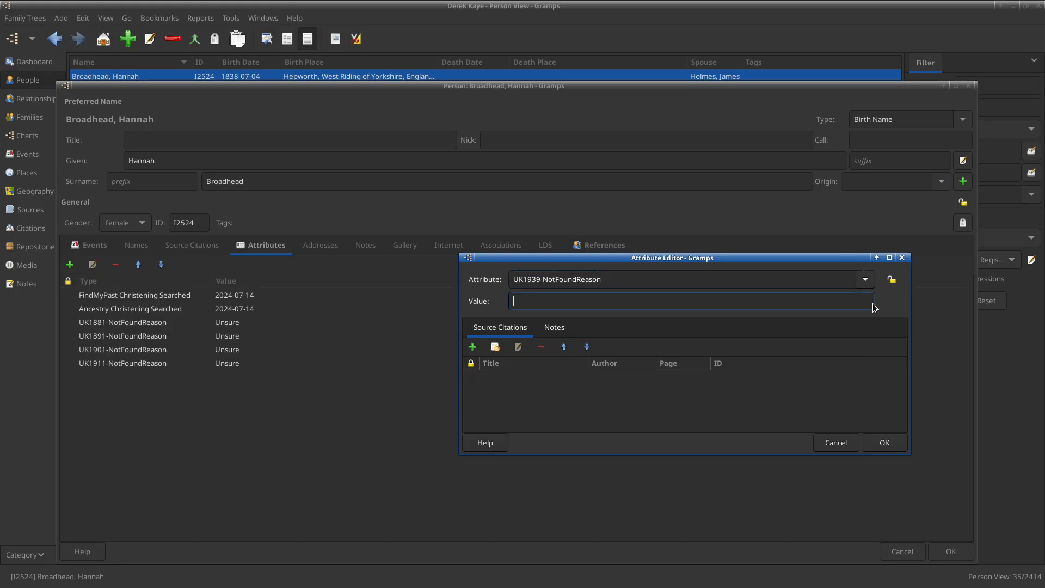
text(Unsure)
click(876, 445)
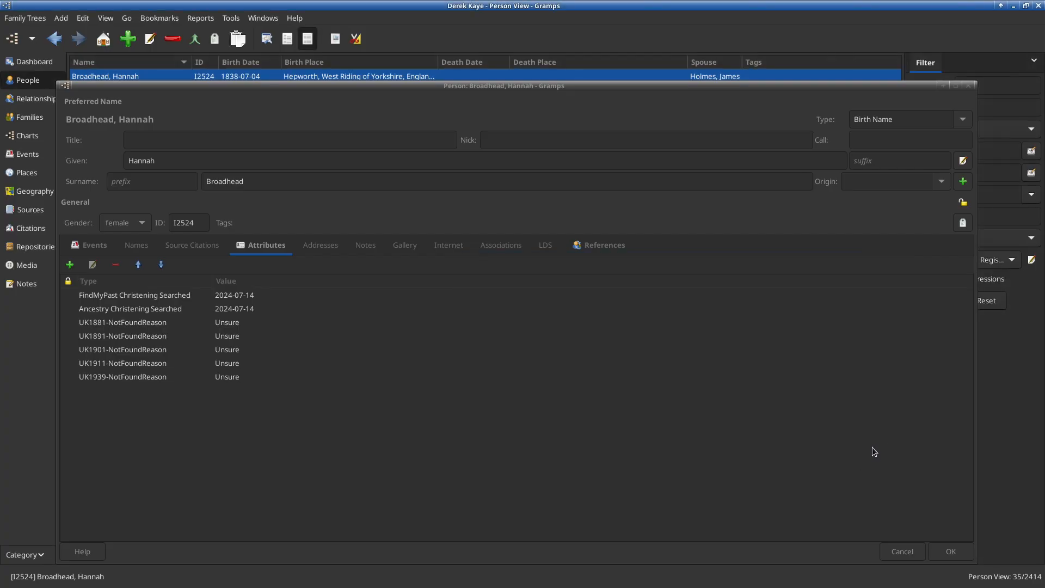
click(956, 553)
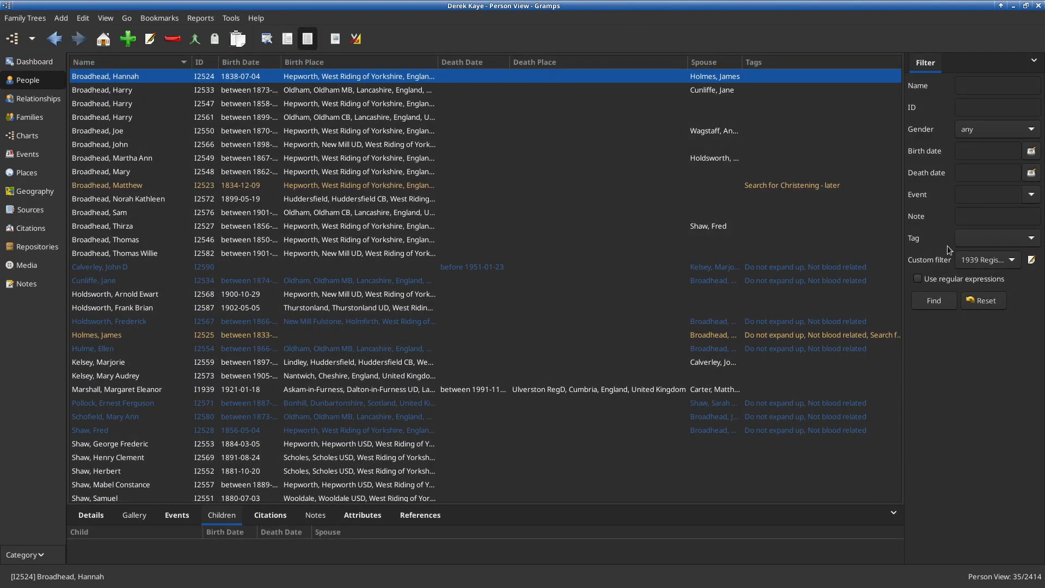
click(932, 303)
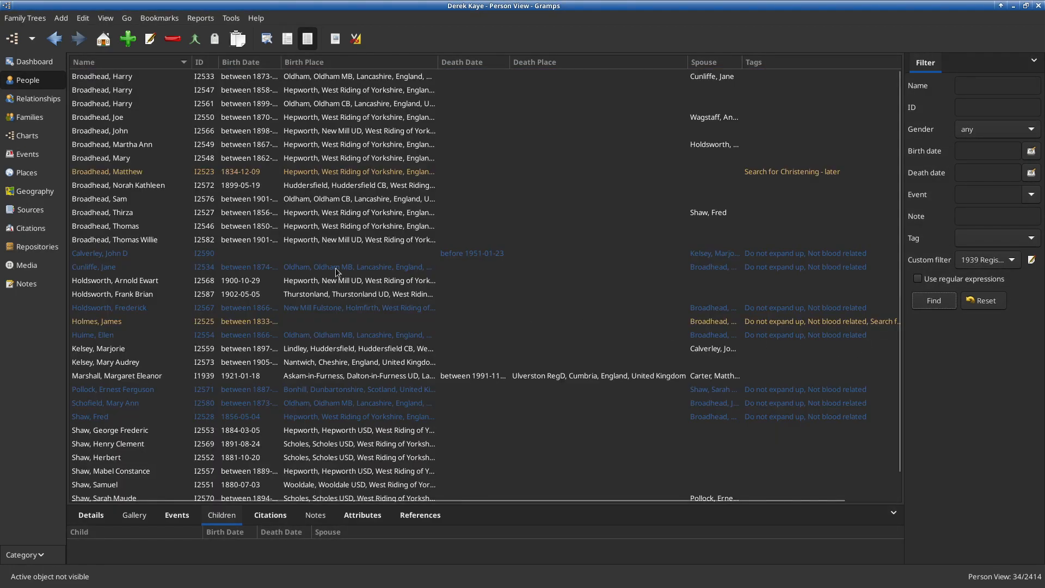
click(303, 76)
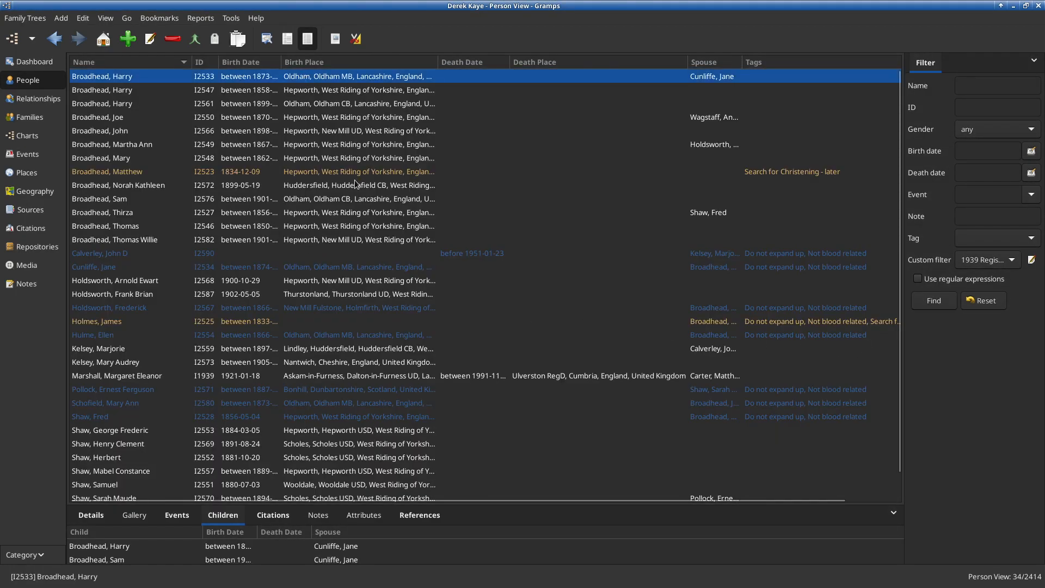
double_click(139, 77)
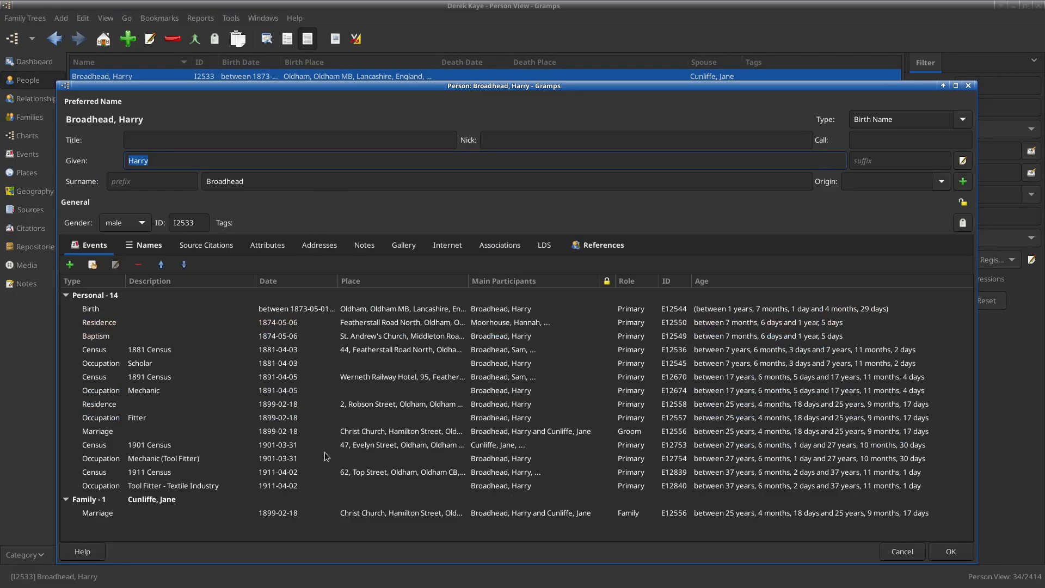
click(267, 476)
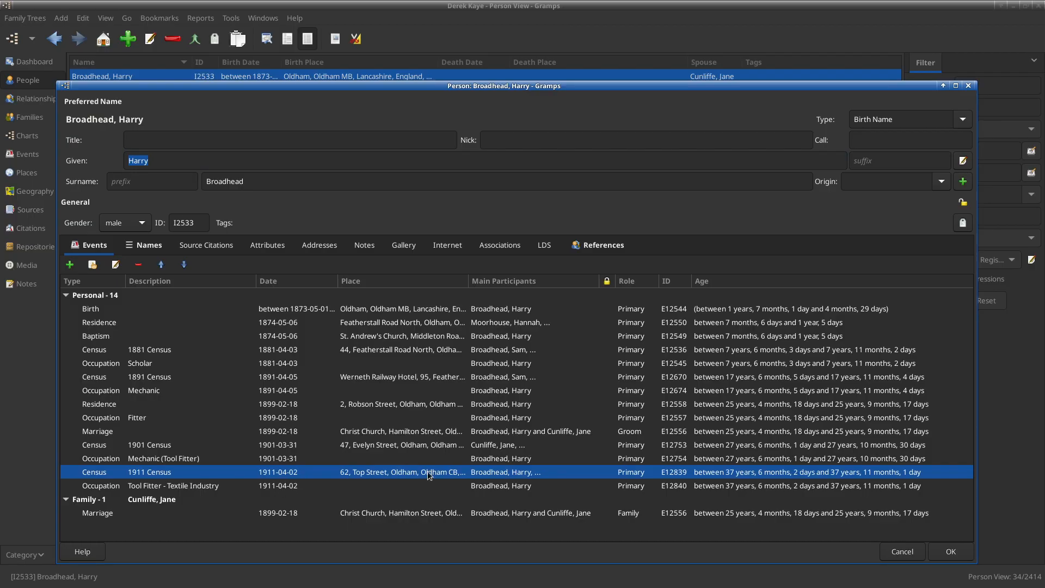
click(951, 552)
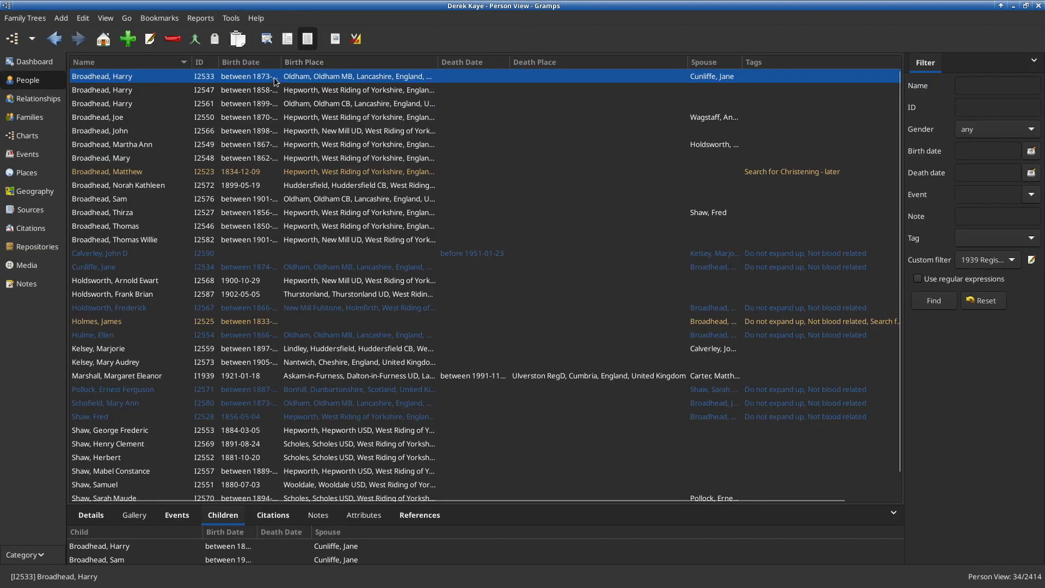
double_click(276, 81)
click(951, 552)
click(48, 101)
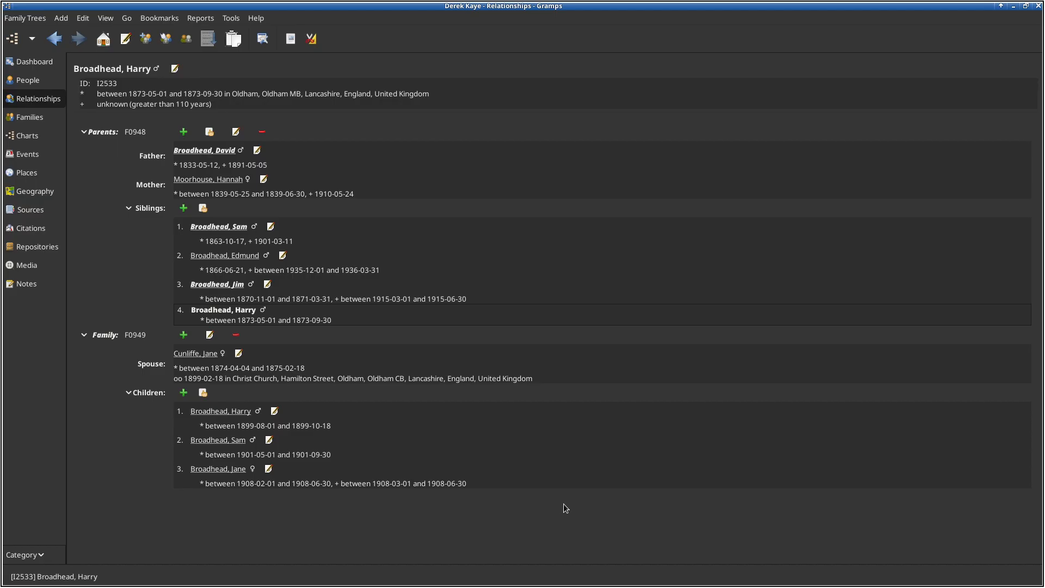
Clear the old criteria and search for Harry Broadhead, birth year 1873.
key(alt+Tab)
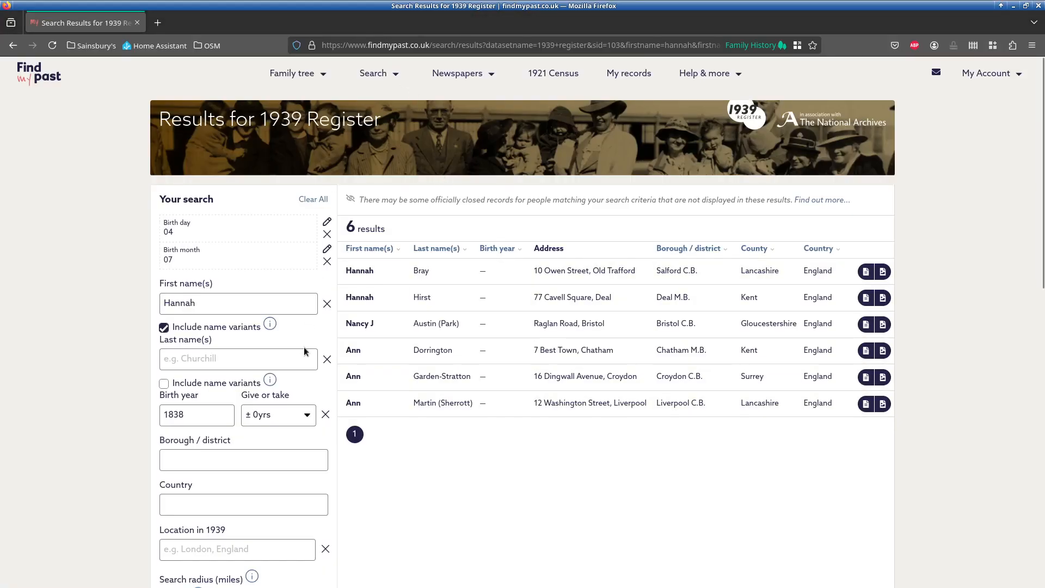
click(313, 199)
click(224, 238)
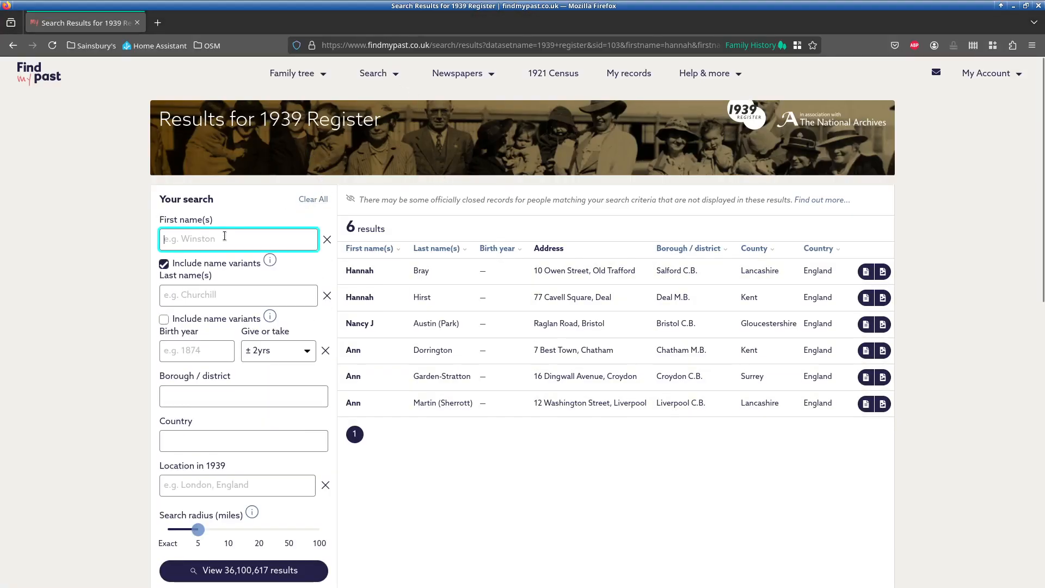
text(Harry)
key(Tab)
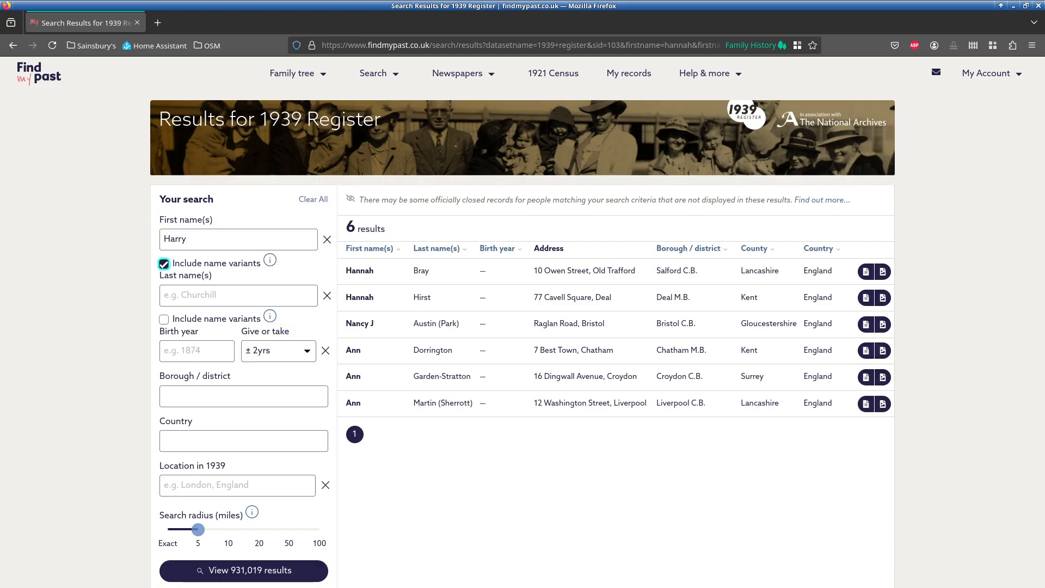
key(Tab)
key(Tab)
text(Broadh)
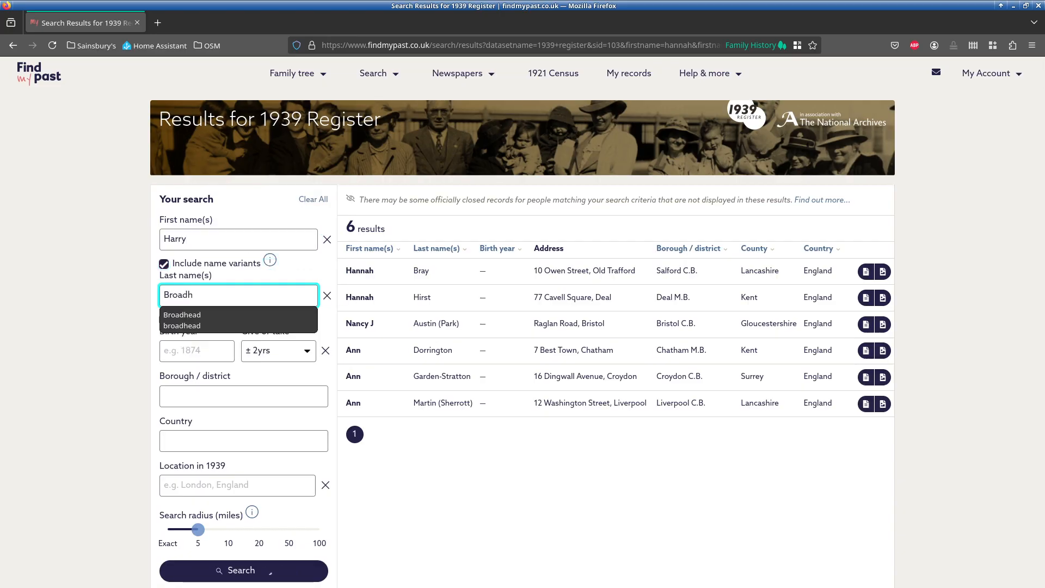
text(ead)
key(Tab)
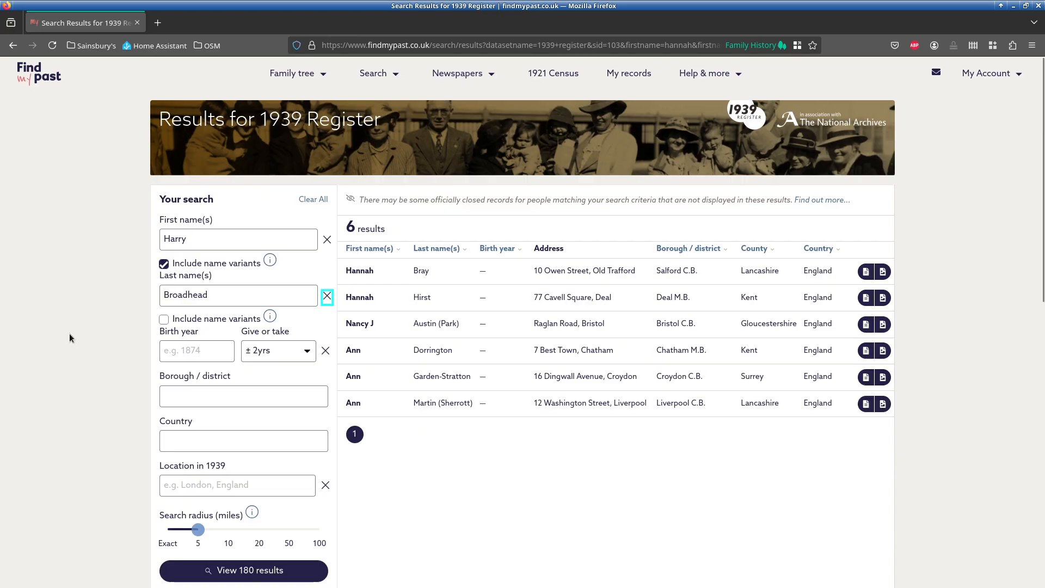
key(alt+Tab)
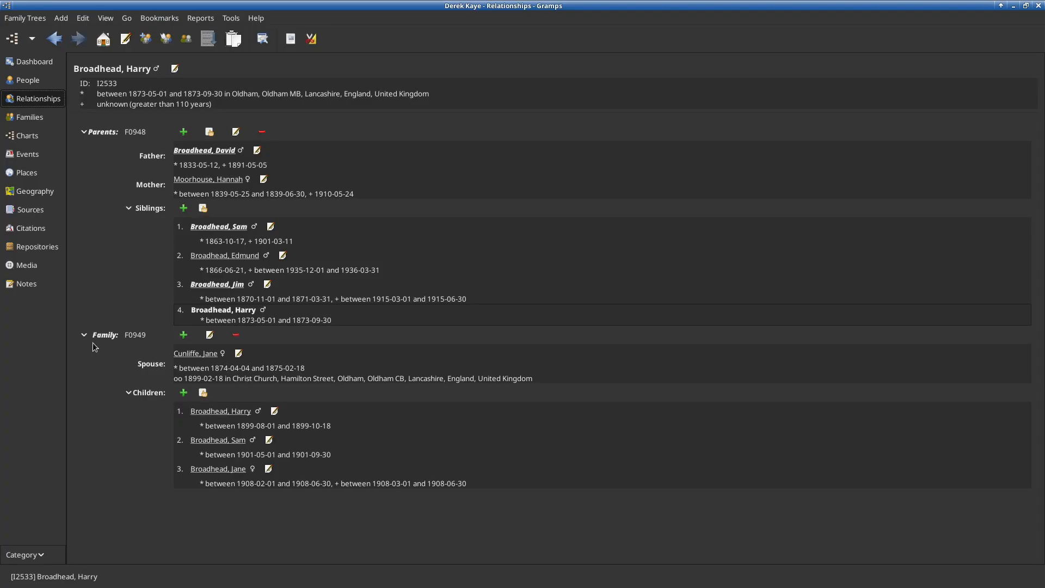
key(alt+Tab)
key(Tab)
key(Tab)
key(Tab)
text(1873)
click(56, 396)
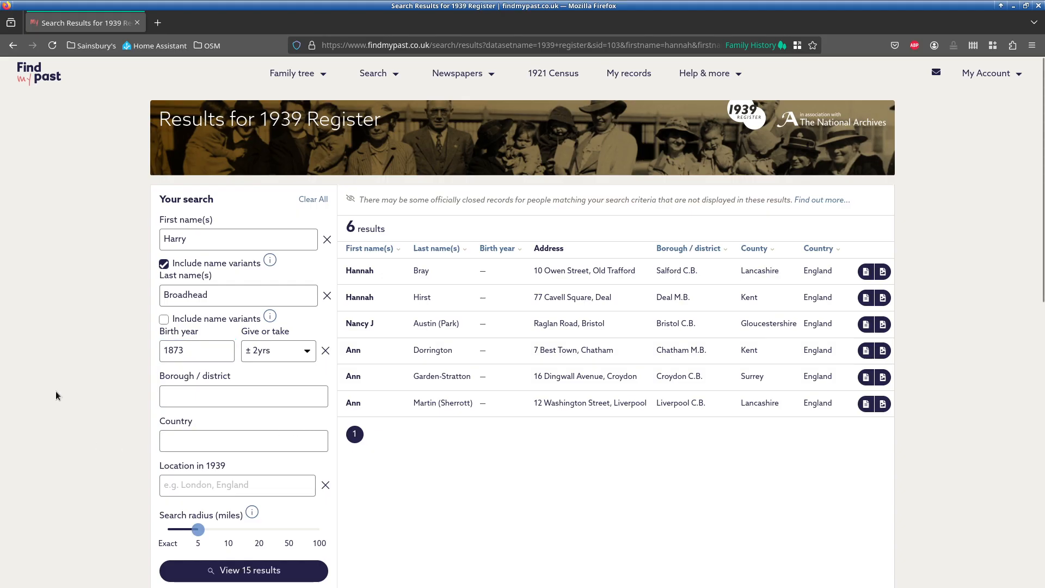
View the 15 results and check them against Harry's Gramps record.
scroll(56, 396, down, 2)
scroll(56, 396, up, 2)
scroll(56, 395, down, 2)
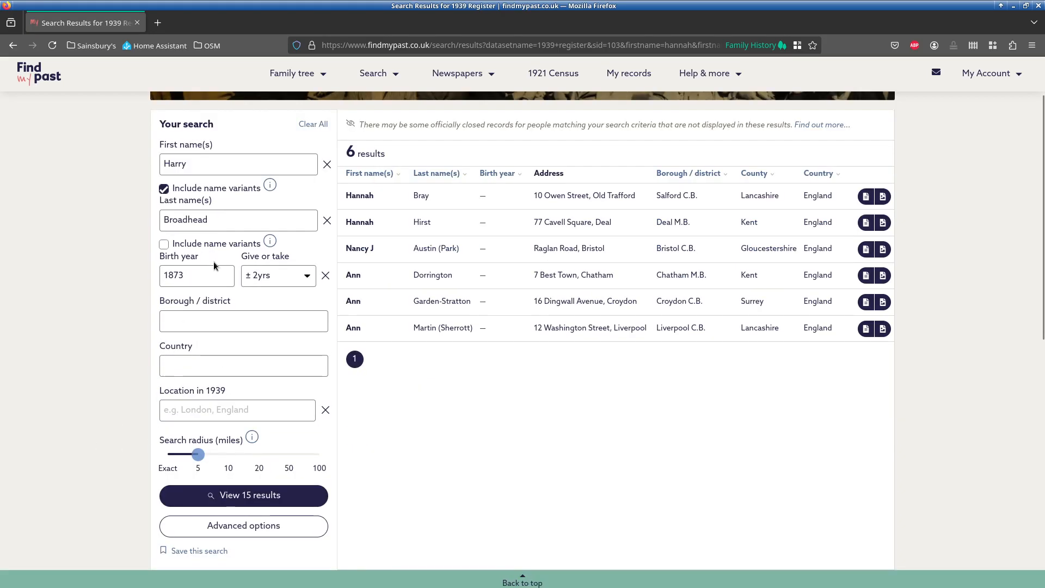
click(229, 495)
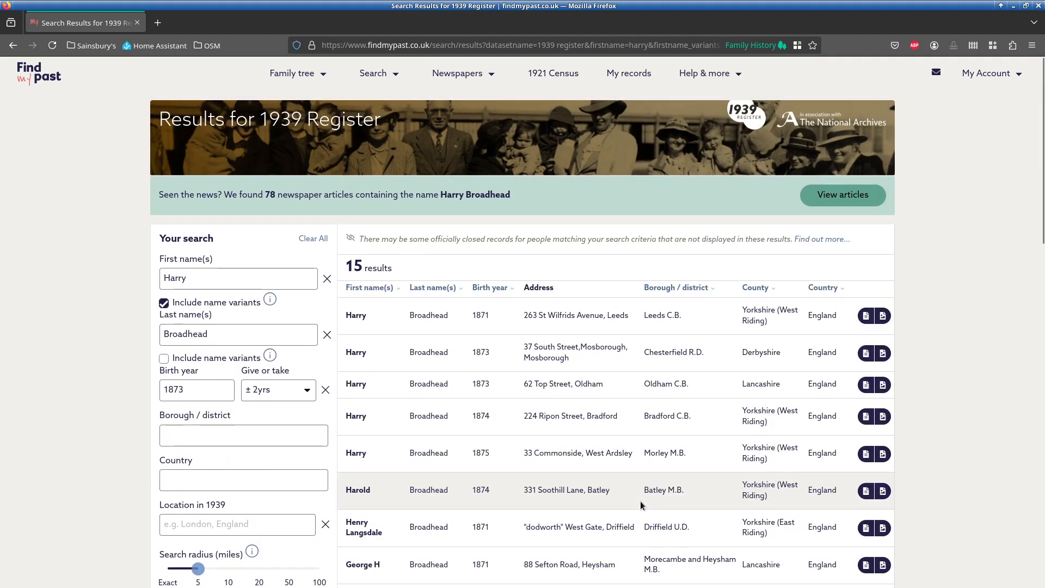
scroll(920, 277, down, 2)
key(alt+Tab)
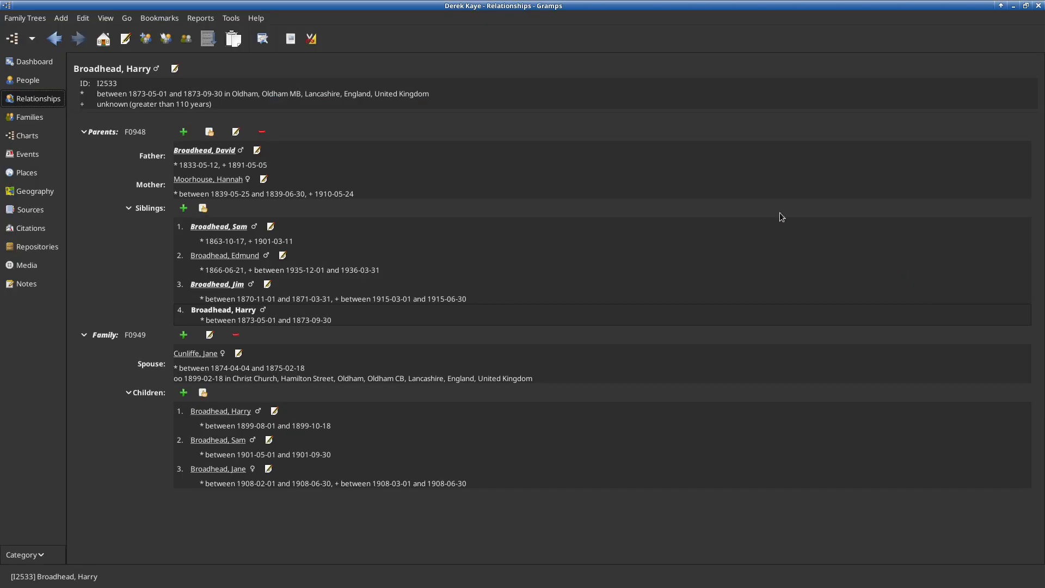
click(175, 68)
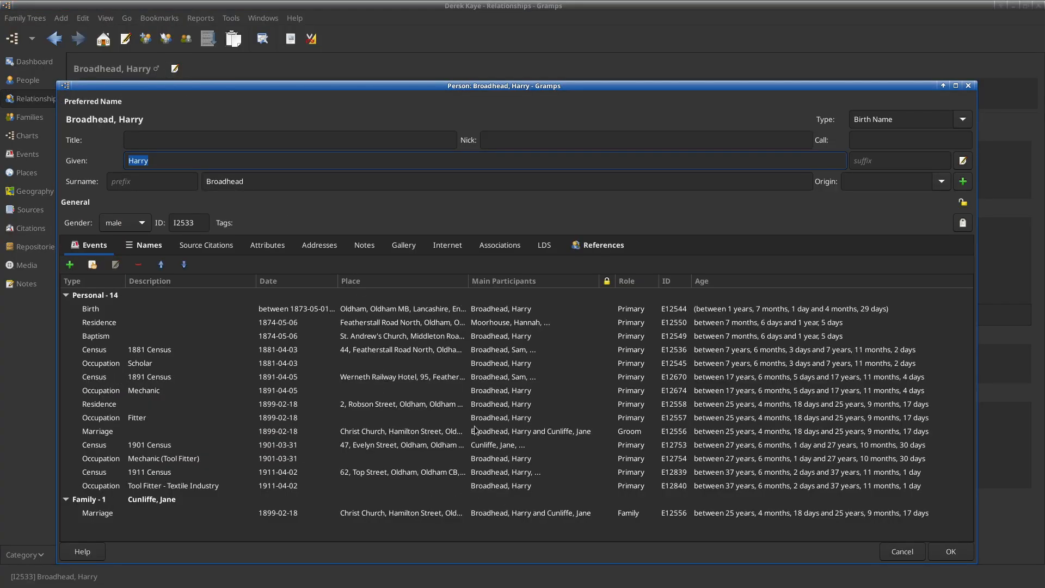
click(951, 553)
key(alt+Tab)
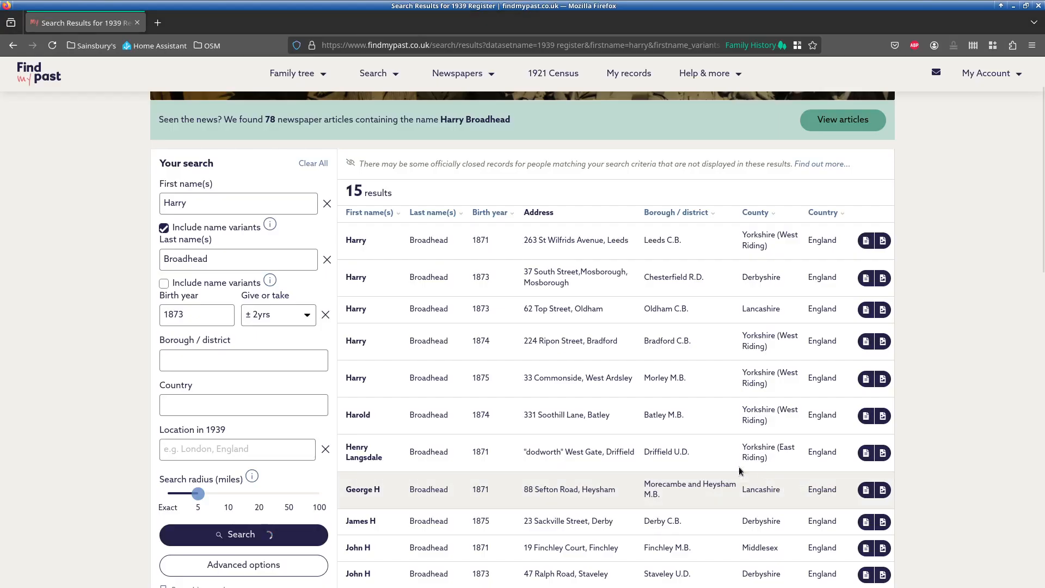
Match the 62 Top Street, Oldham result to Harry's 1911 Census address and open its transcript.
scroll(717, 178, down, 2)
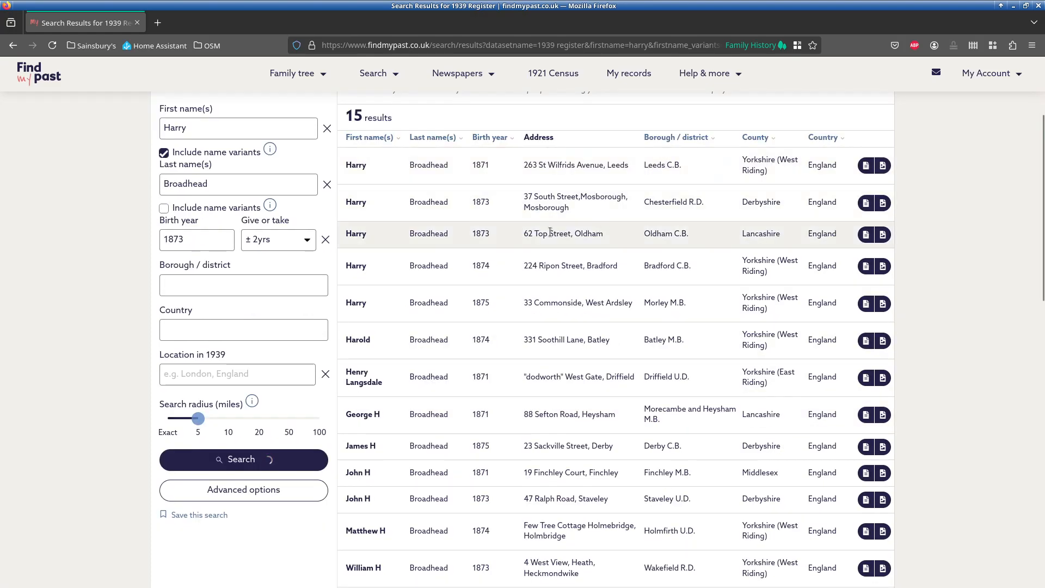
drag(524, 234, 561, 235)
click(613, 243)
key(alt+Tab)
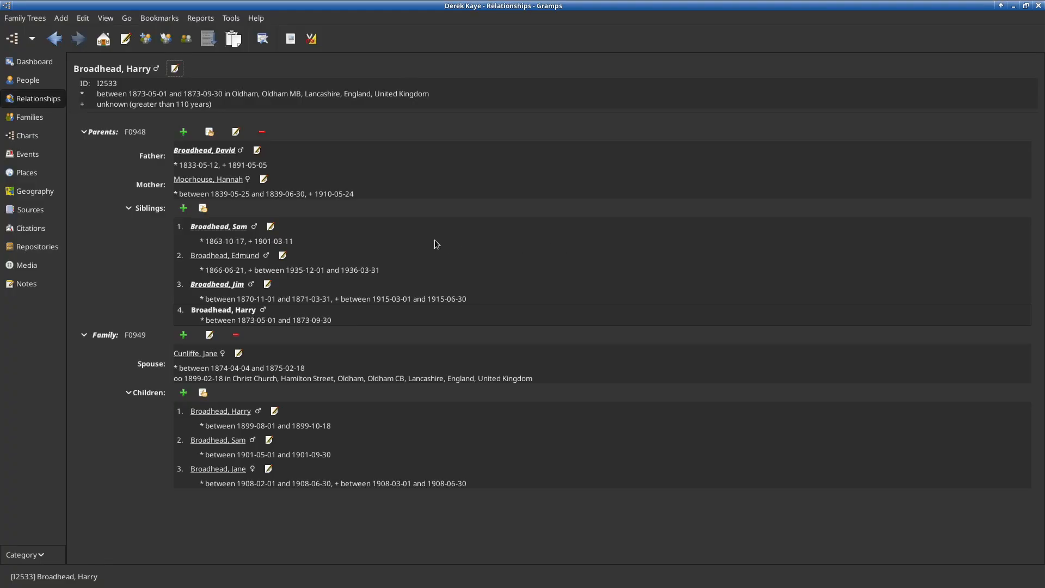
click(175, 69)
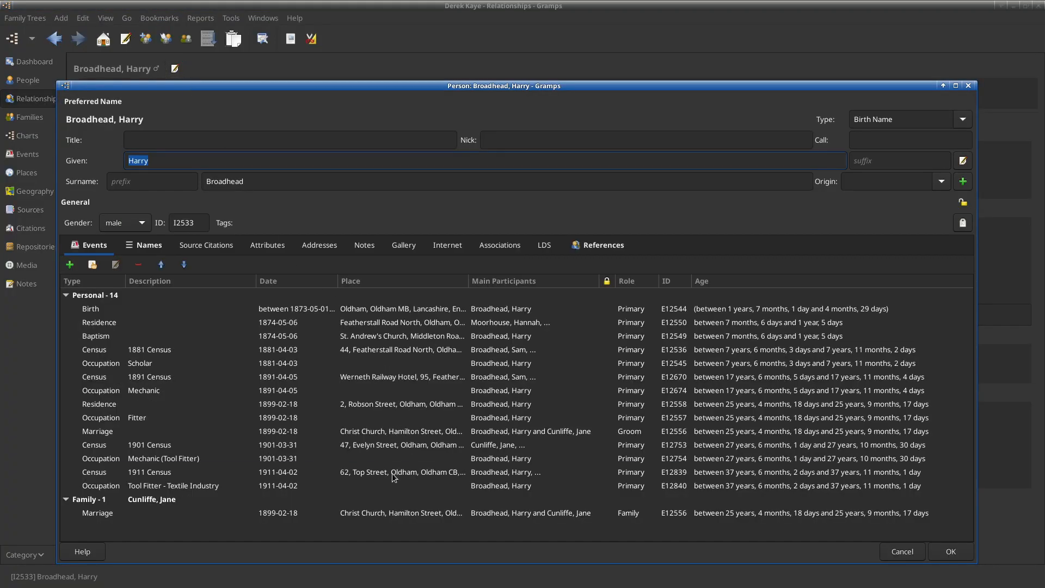
click(392, 473)
key(alt+Tab)
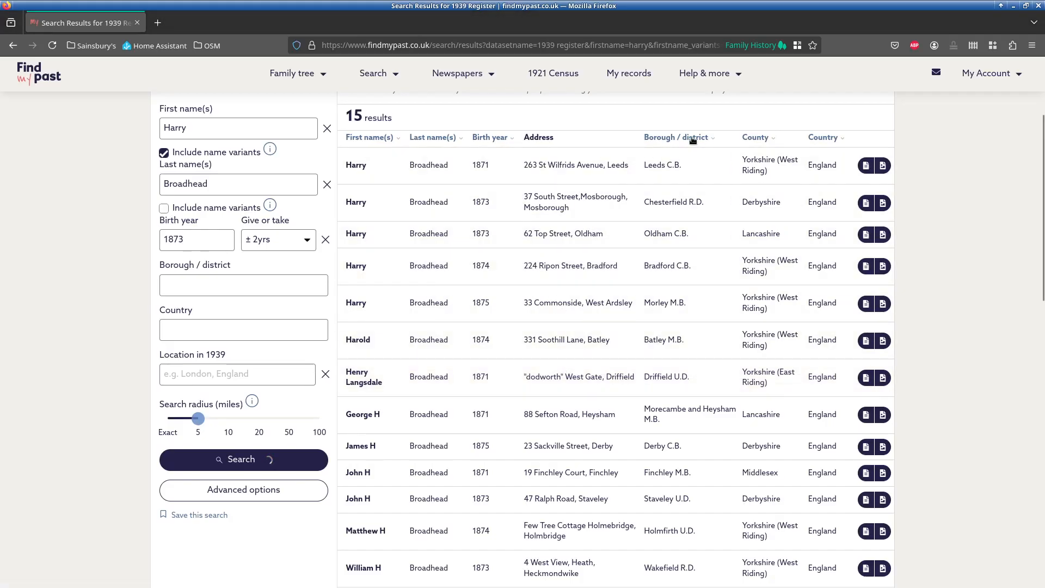
middle_click(865, 234)
click(219, 24)
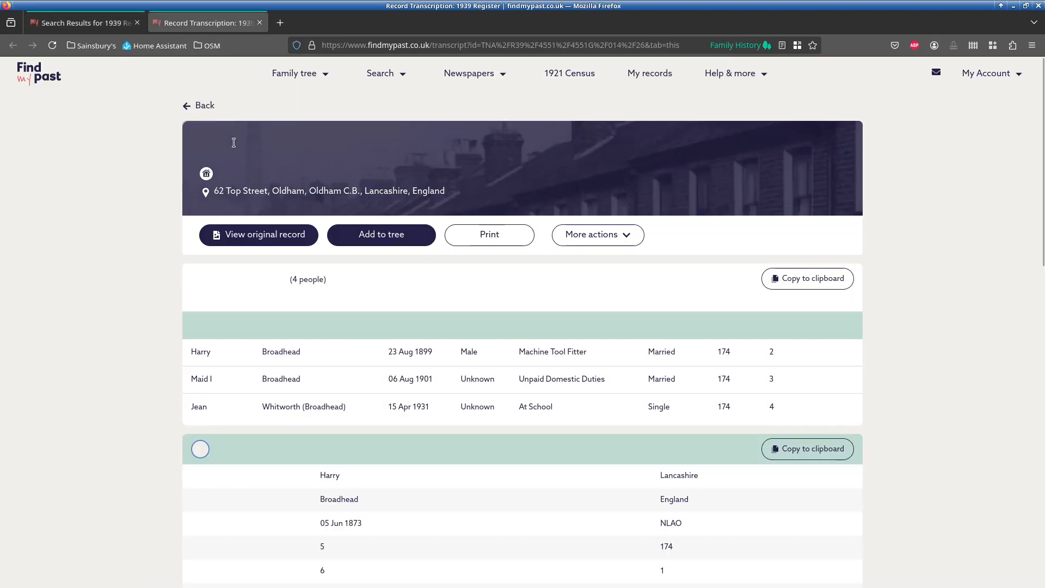
scroll(473, 263, down, 1)
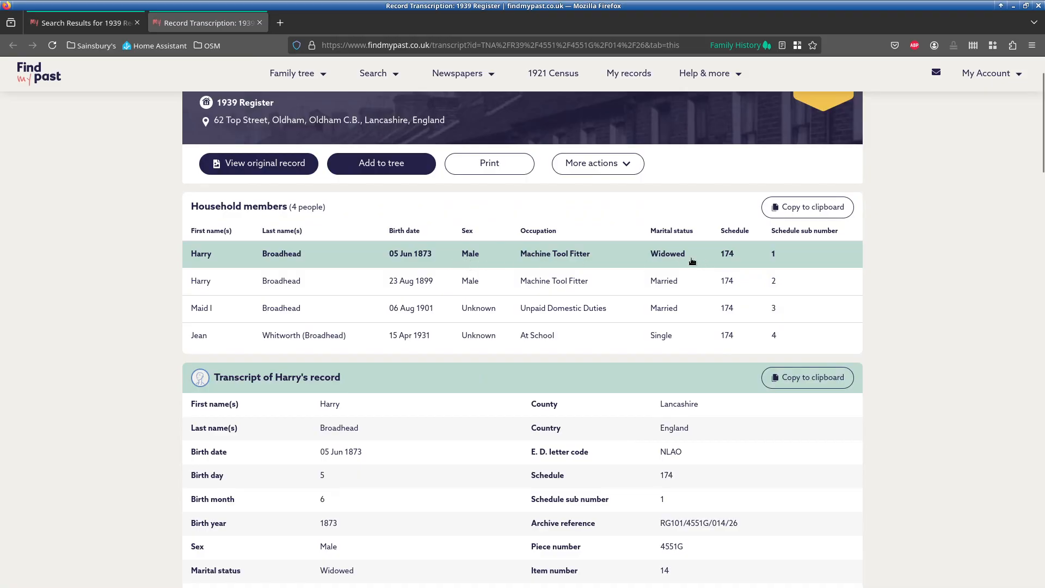
key(alt+Tab)
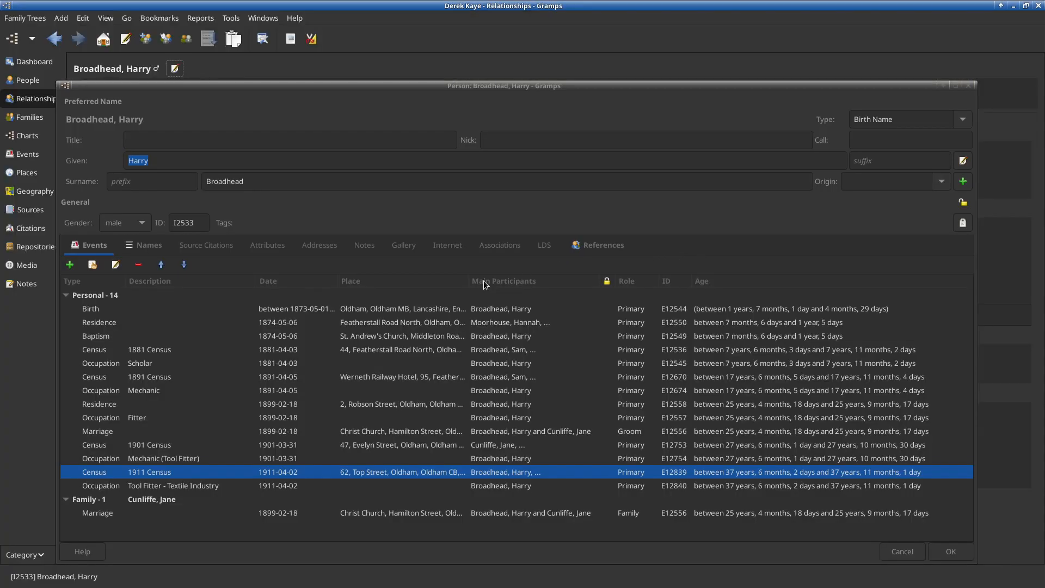
click(951, 551)
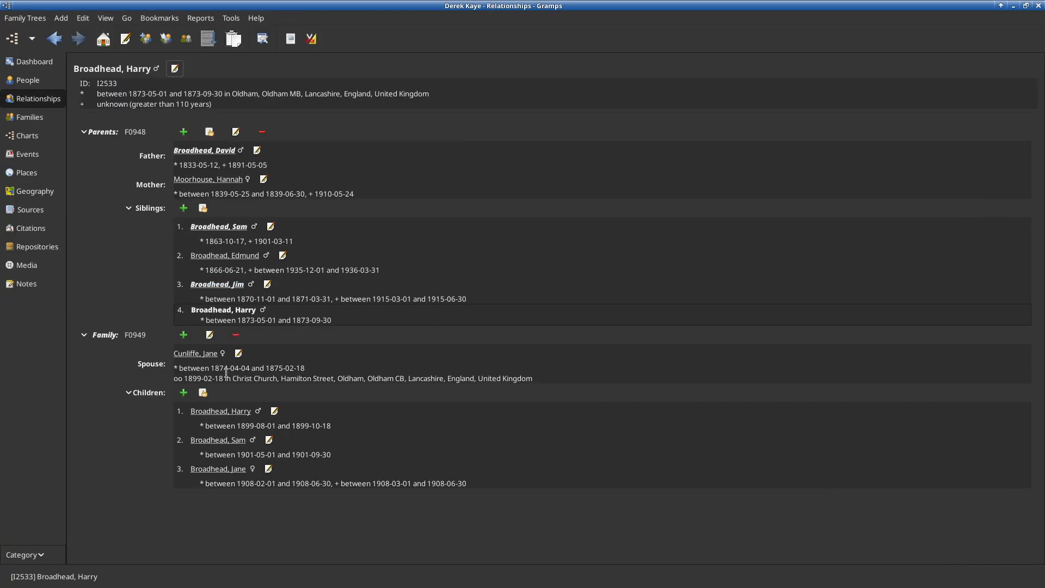
drag(226, 375, 311, 378)
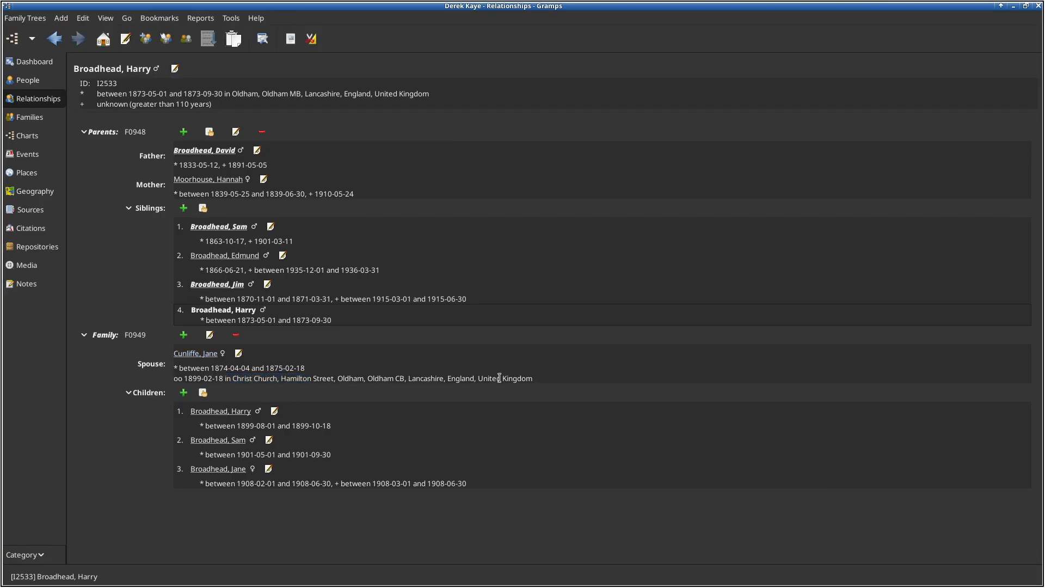
key(alt+Tab)
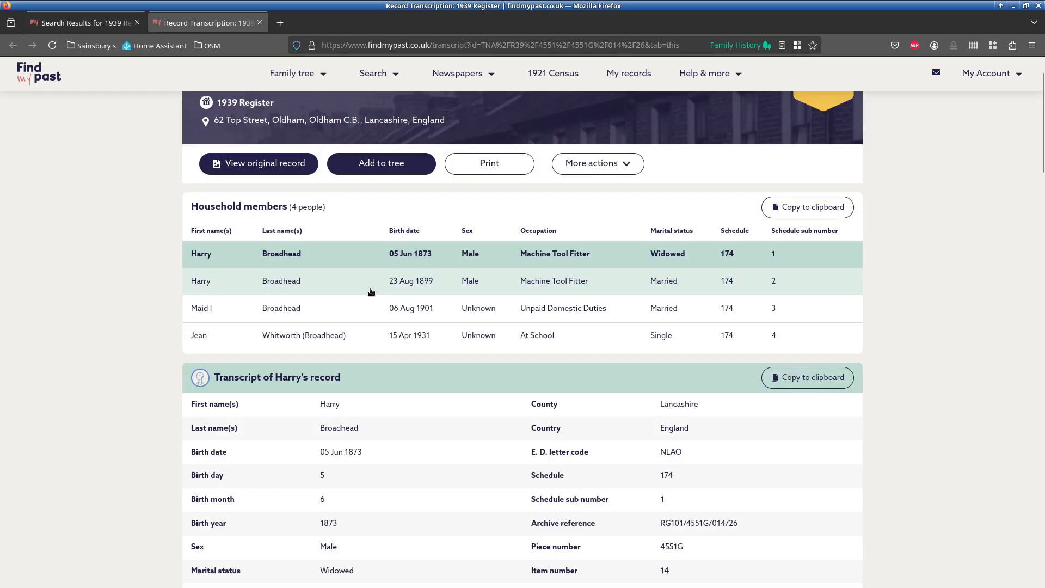
key(alt+Tab)
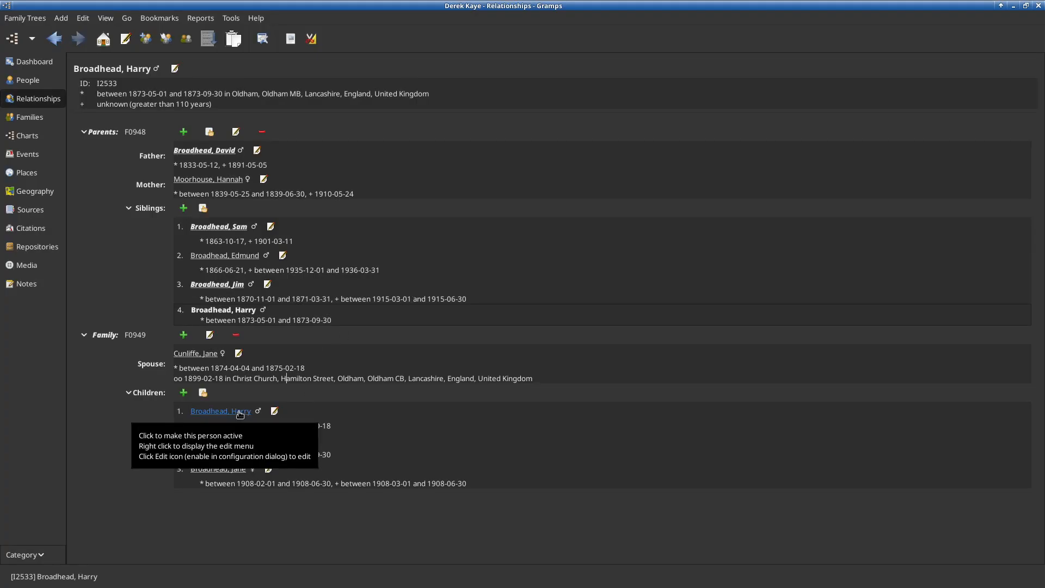
key(alt+Tab)
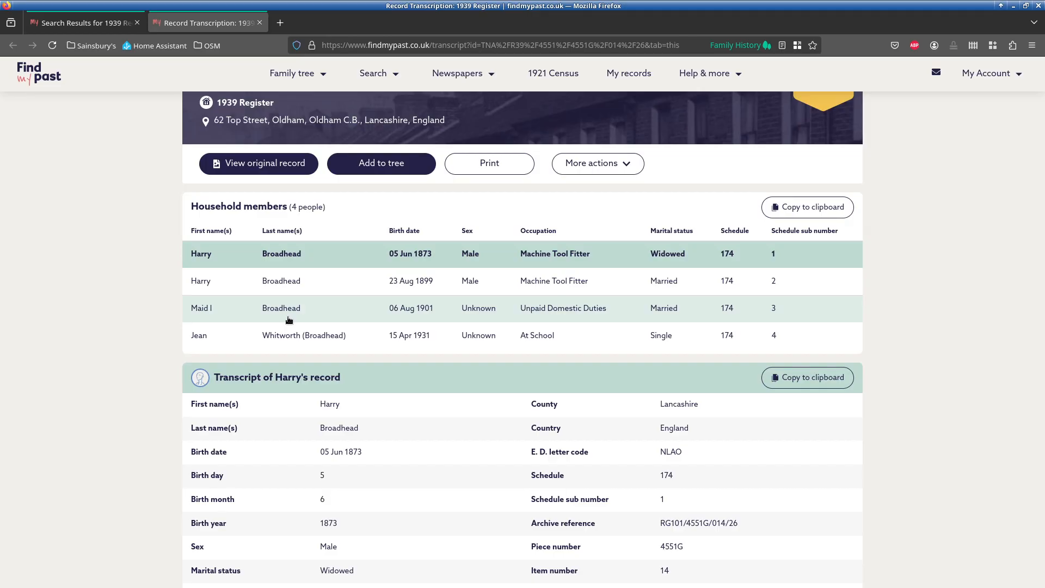
key(alt+Tab)
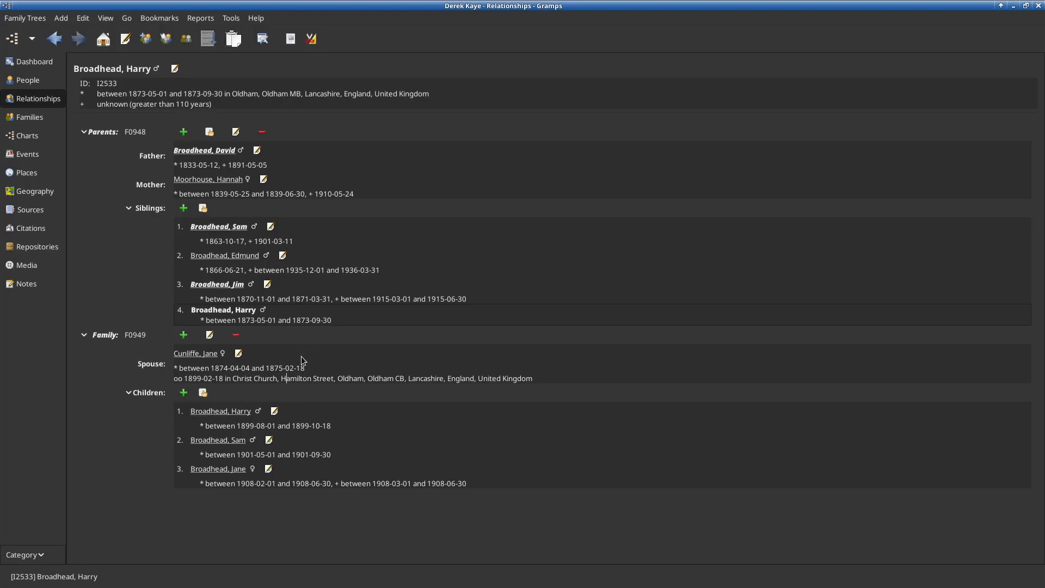
key(alt+Tab)
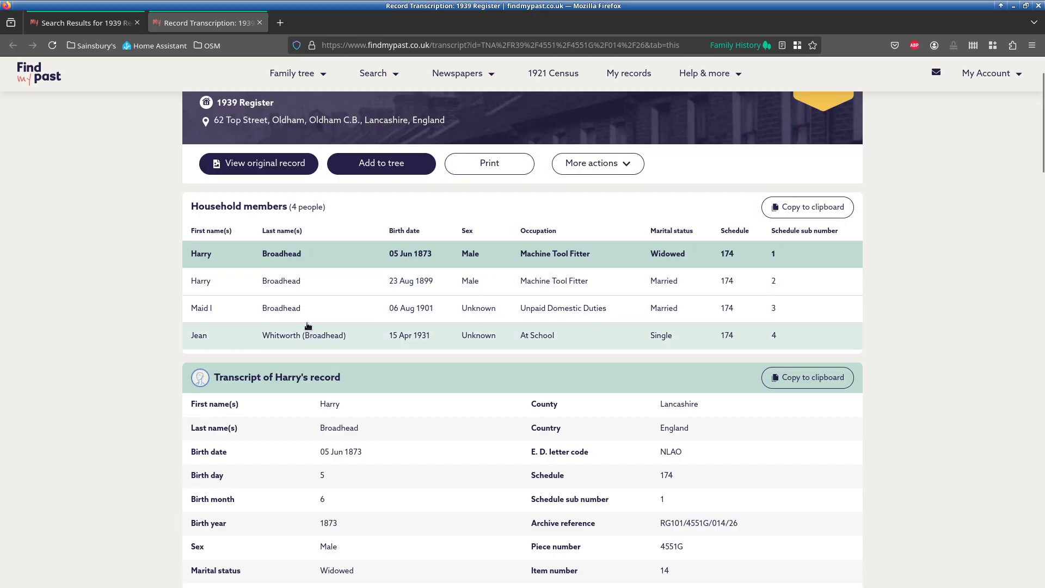
Open the original 1939 Register image and pan and zoom to inspect the Broadhead rows.
middle_click(265, 164)
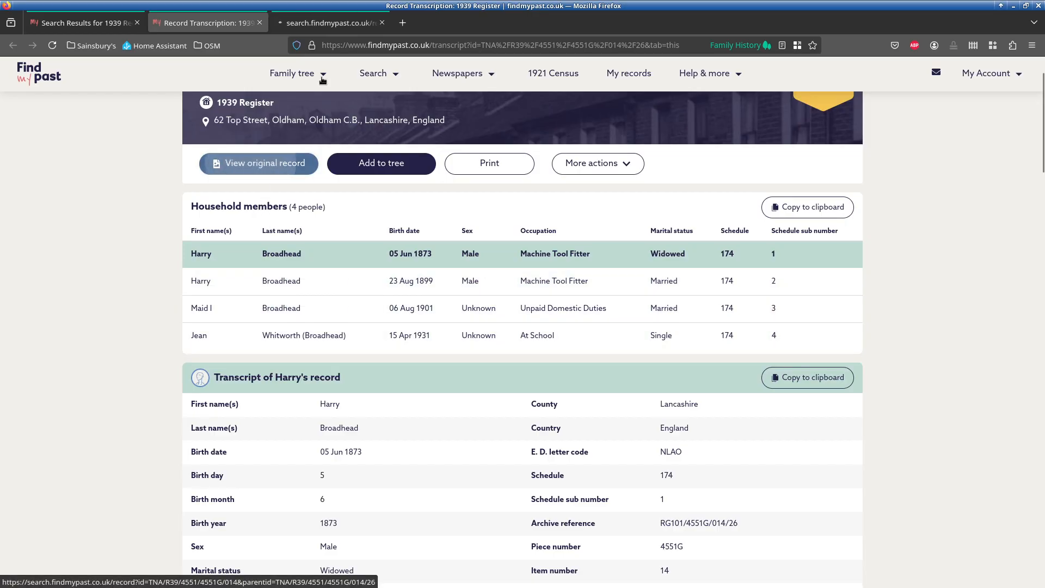
click(342, 24)
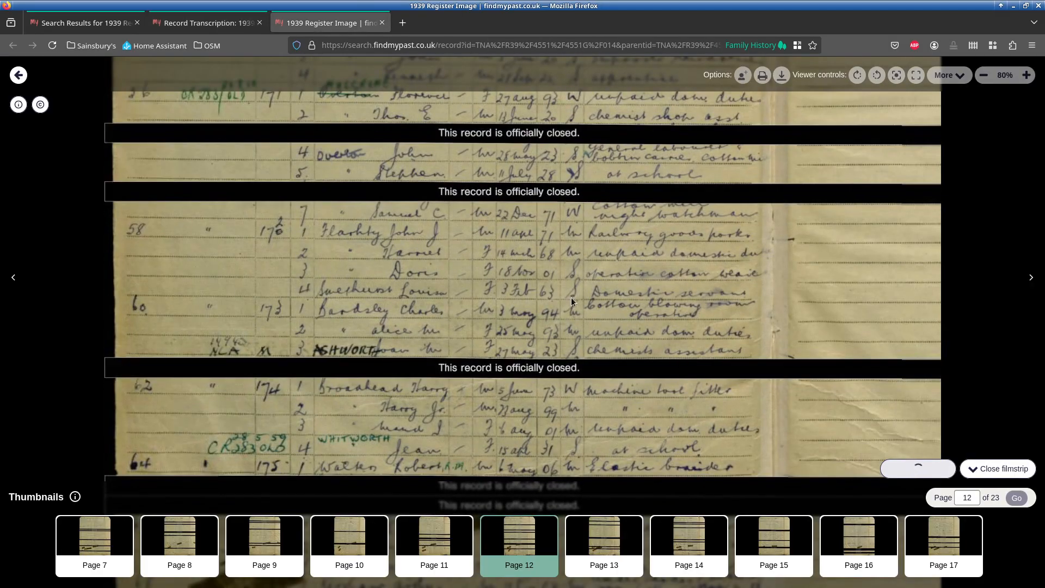
click(224, 24)
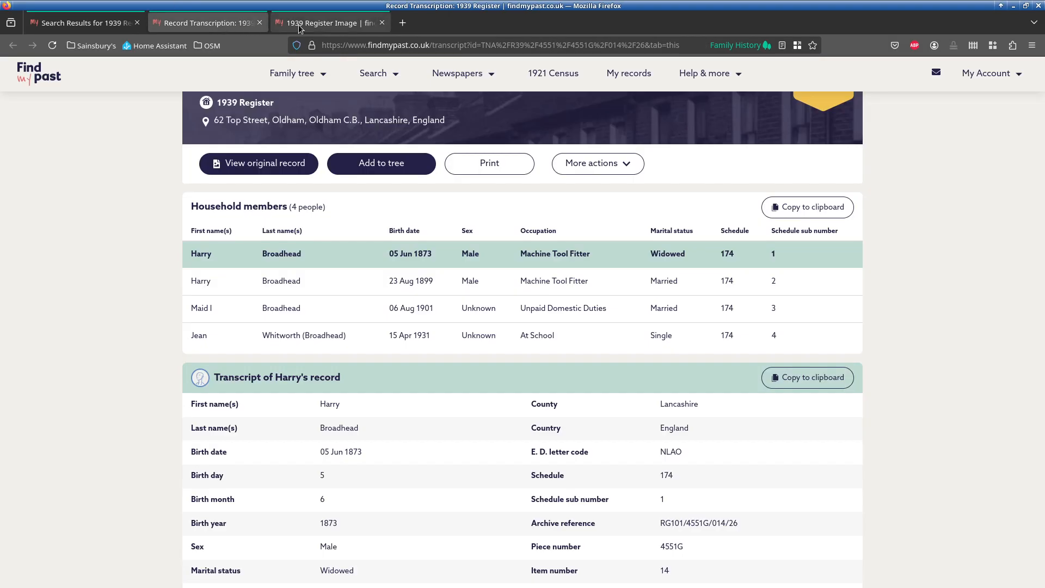
click(313, 25)
drag(426, 220, 432, 169)
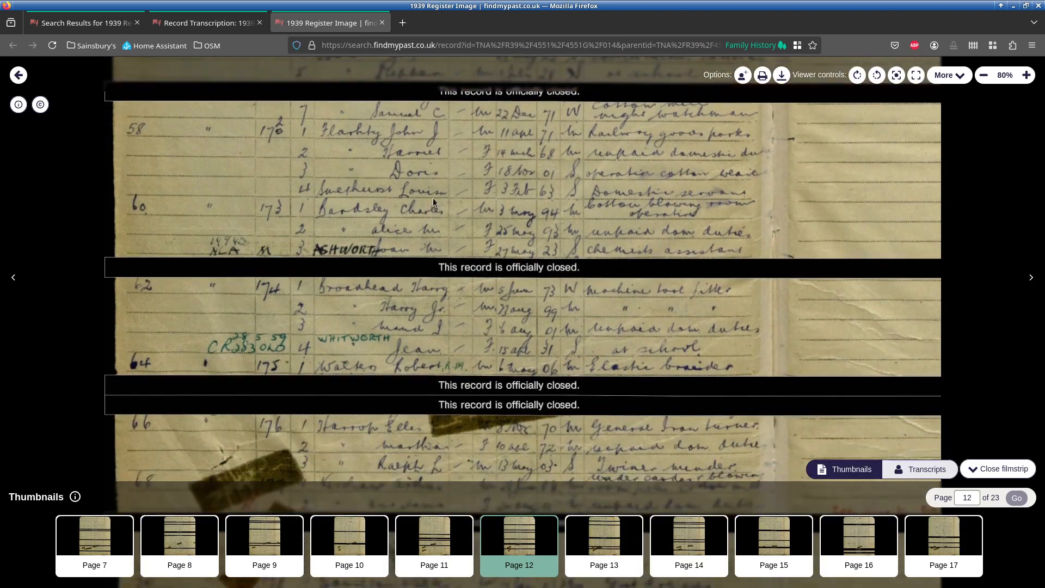
scroll(548, 275, up, 1)
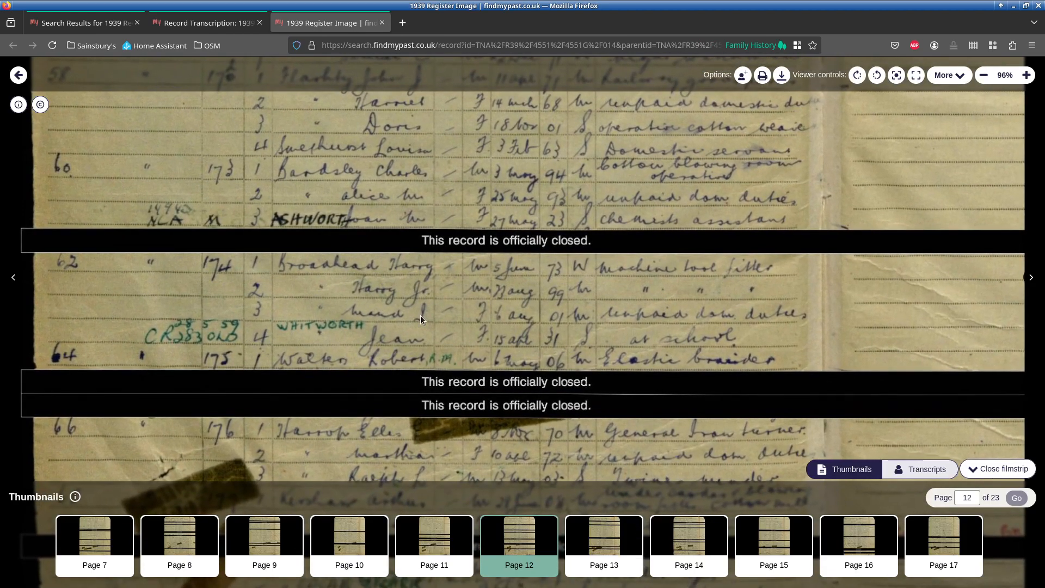
scroll(420, 315, up, 1)
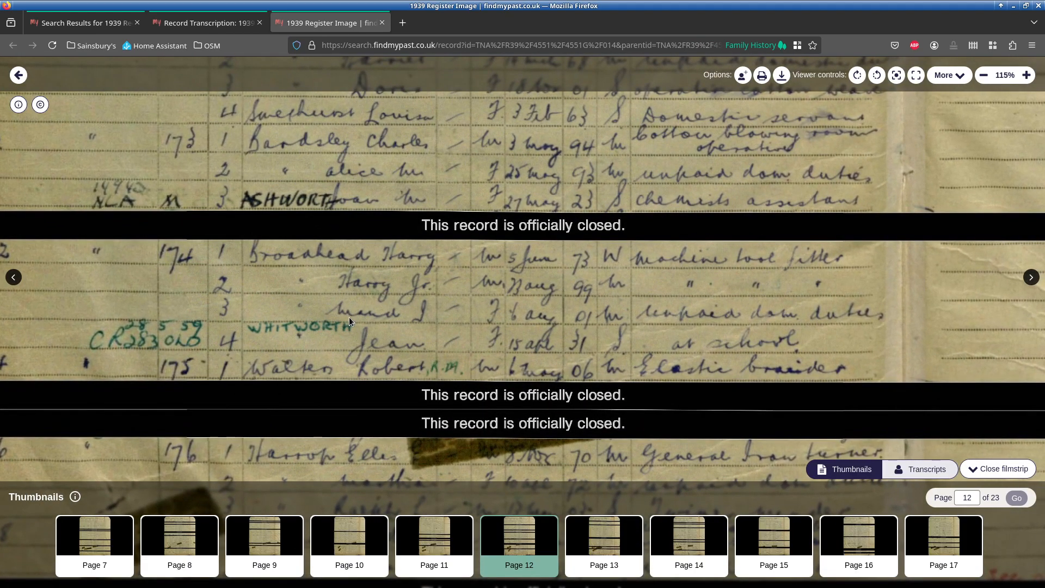
drag(378, 318, 387, 274)
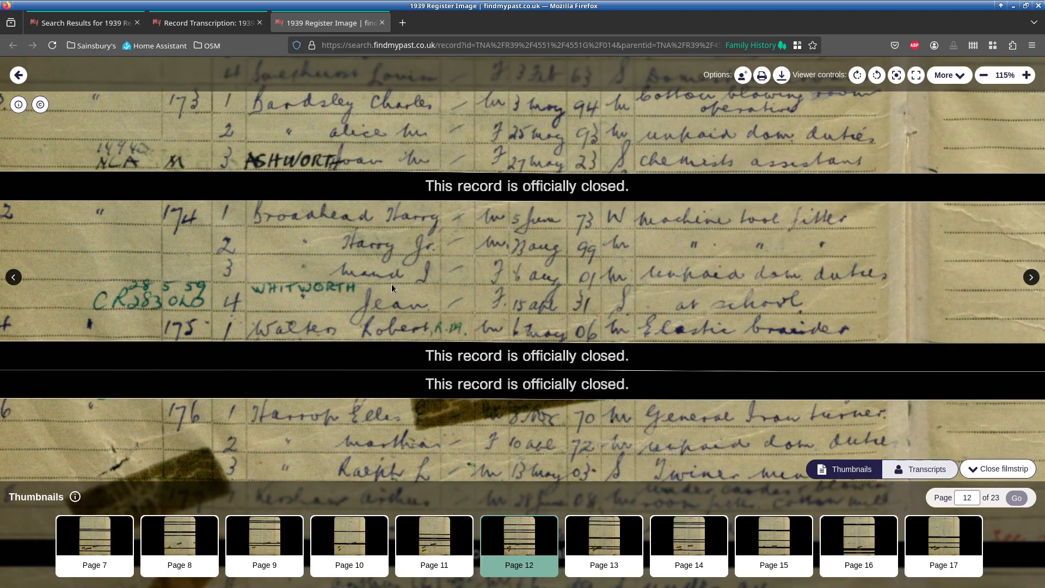
scroll(371, 272, down, 4)
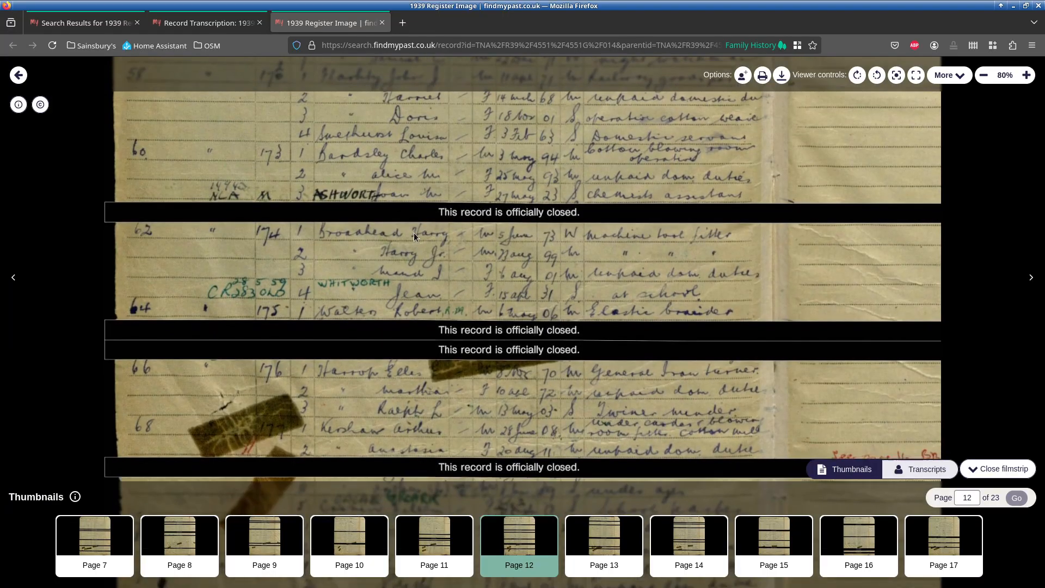
scroll(419, 236, up, 2)
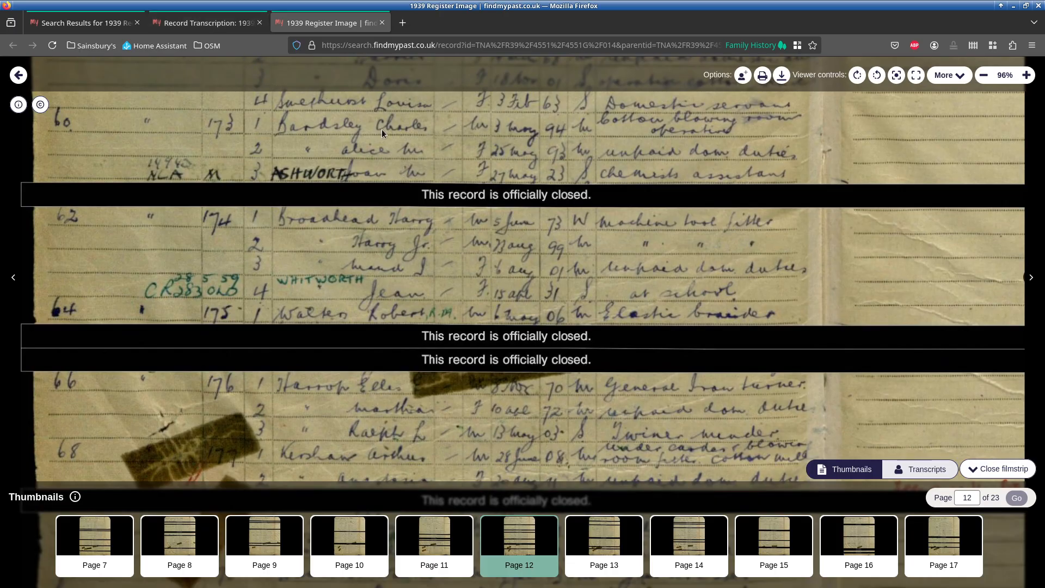
key(alt+Tab)
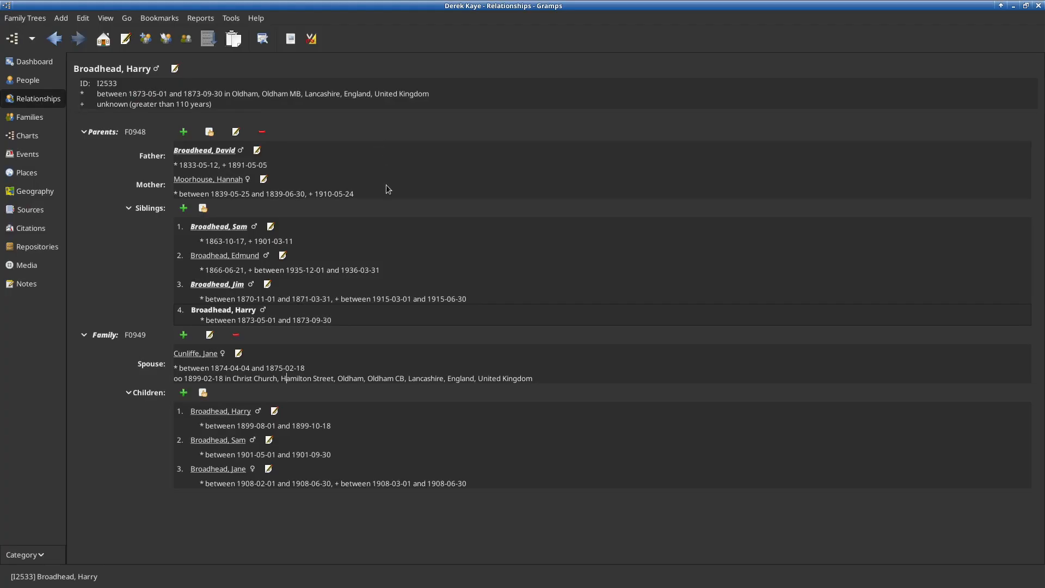
Add a new Census event to Harry dated 1939-09-29.
click(175, 69)
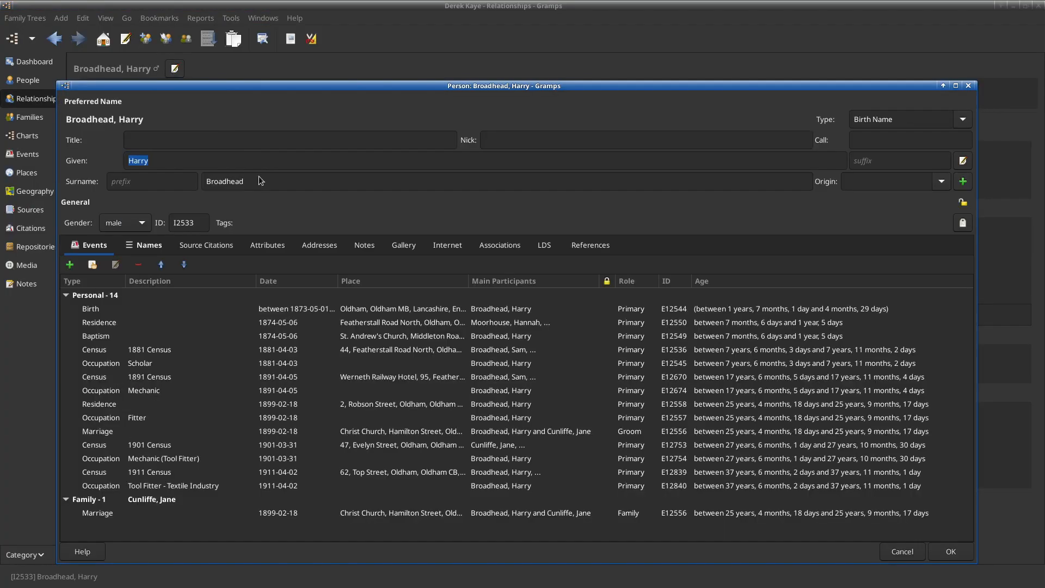
click(70, 265)
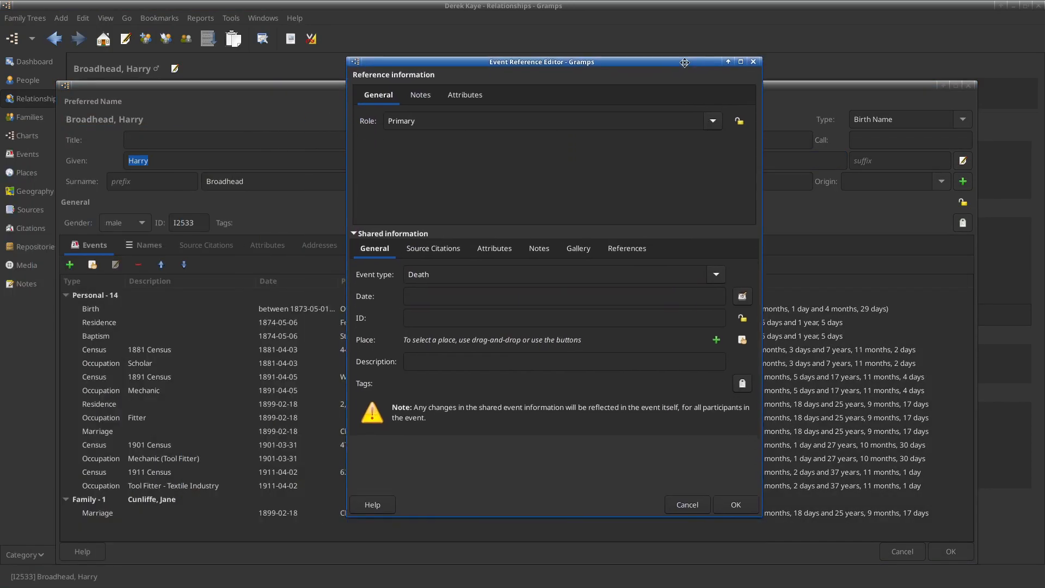
click(707, 267)
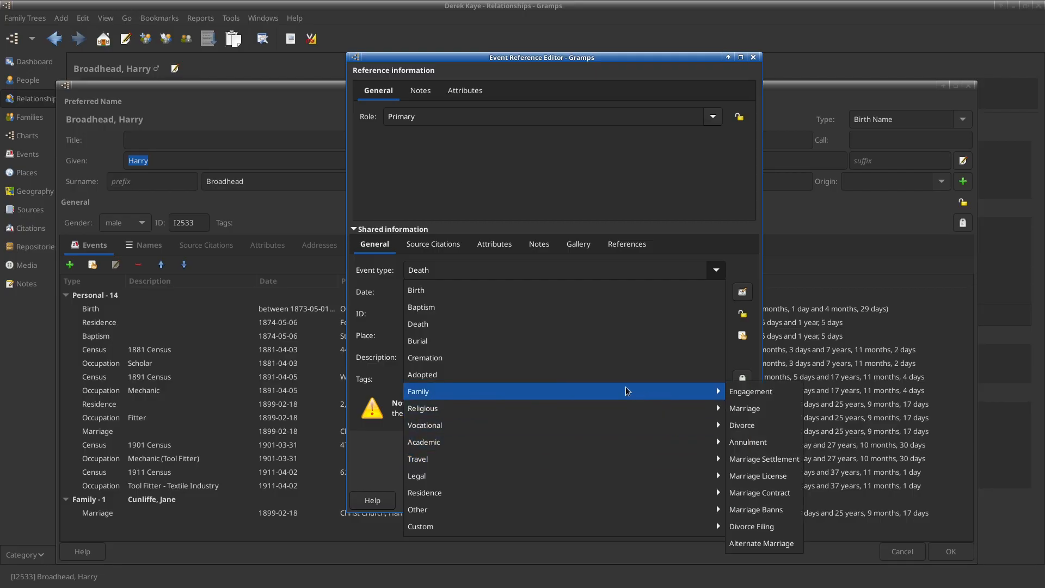
mouse_move(553, 493)
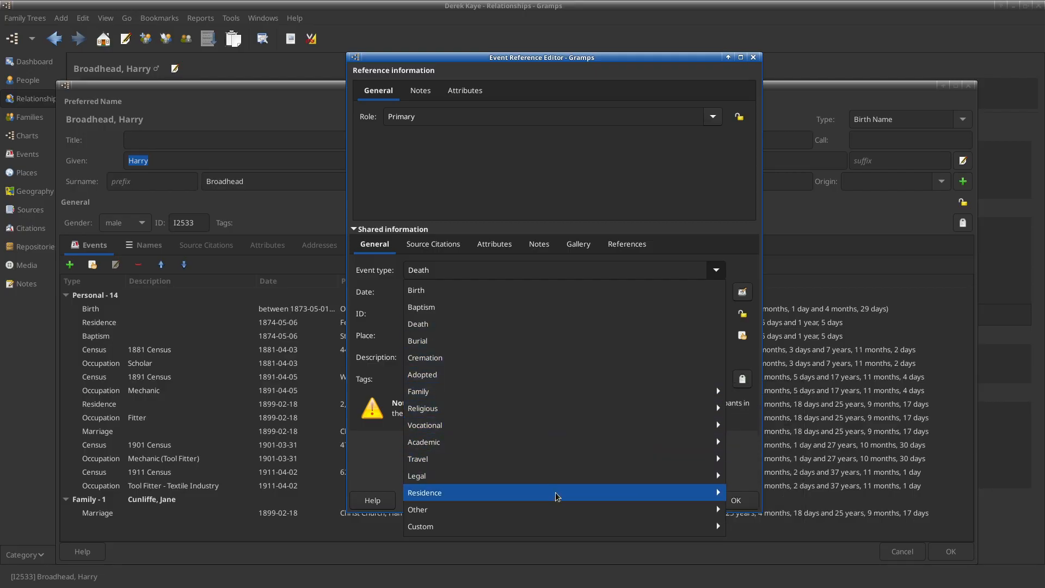
click(748, 496)
click(455, 295)
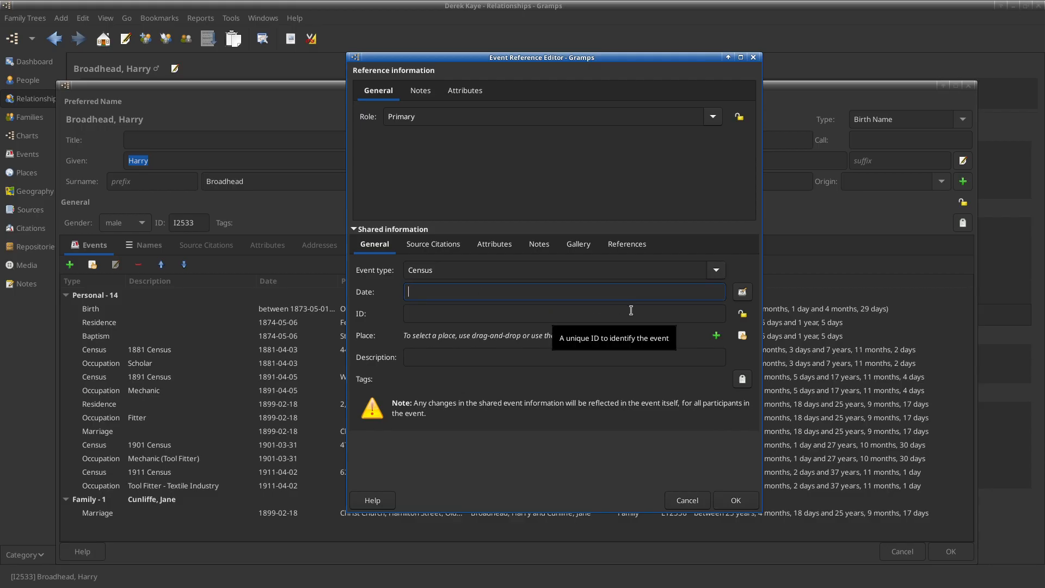
text(1939-09-29)
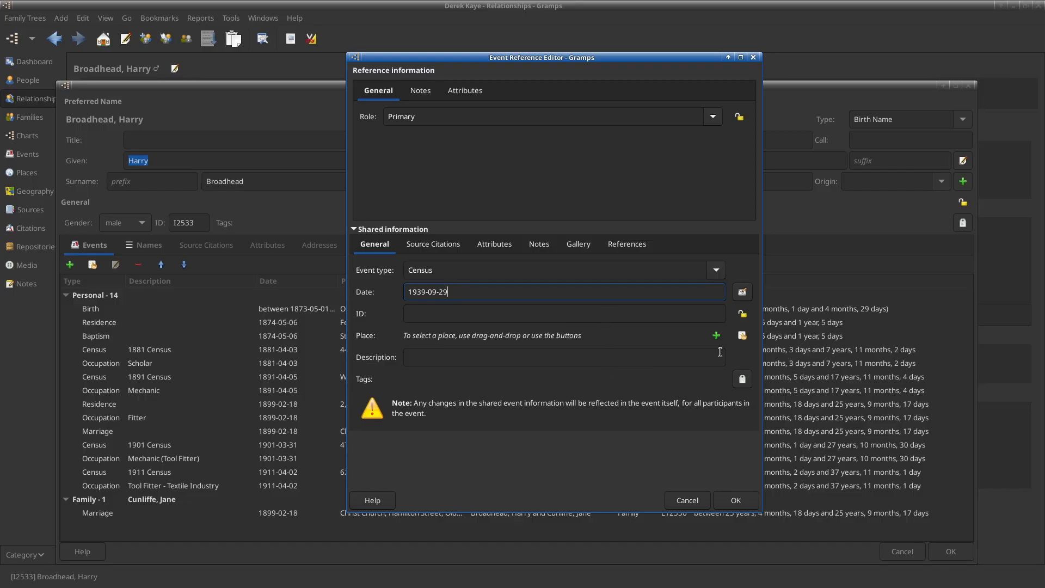
click(742, 337)
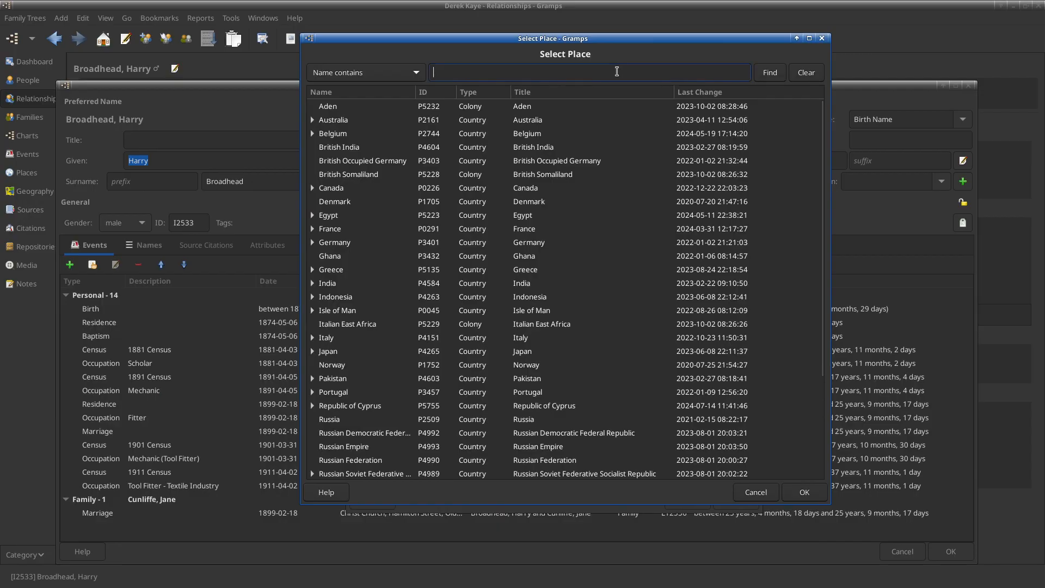
text(62)
key(Return)
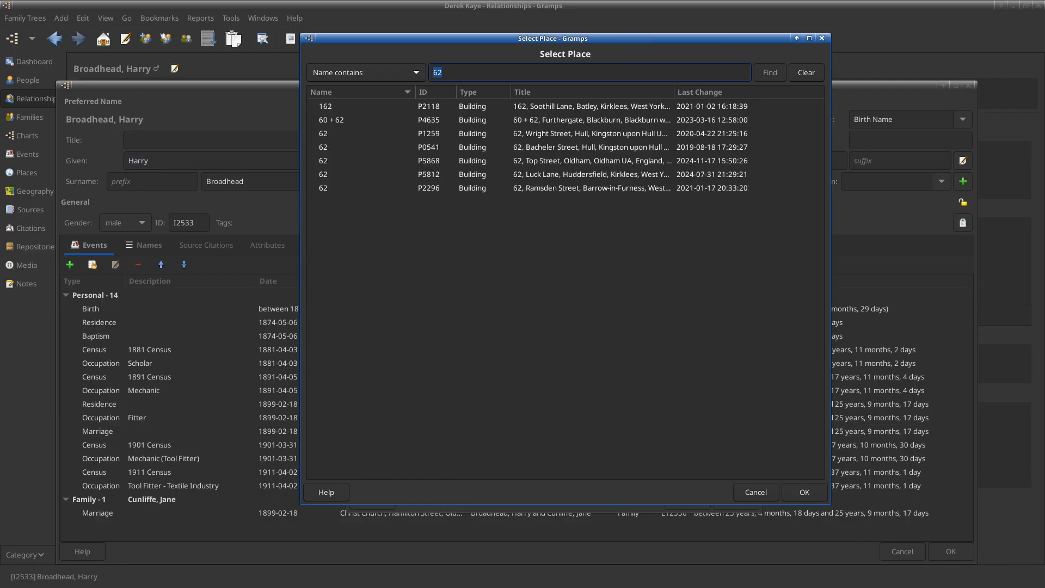
key(Down)
key(Down)
key(Down)
key(Down)
key(Return)
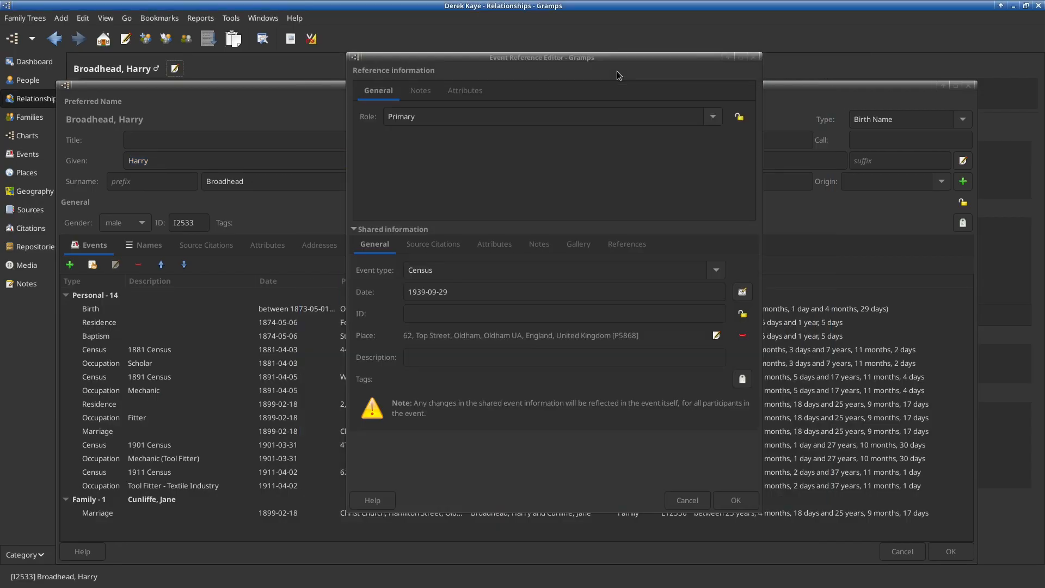
click(516, 358)
text(1939 Register)
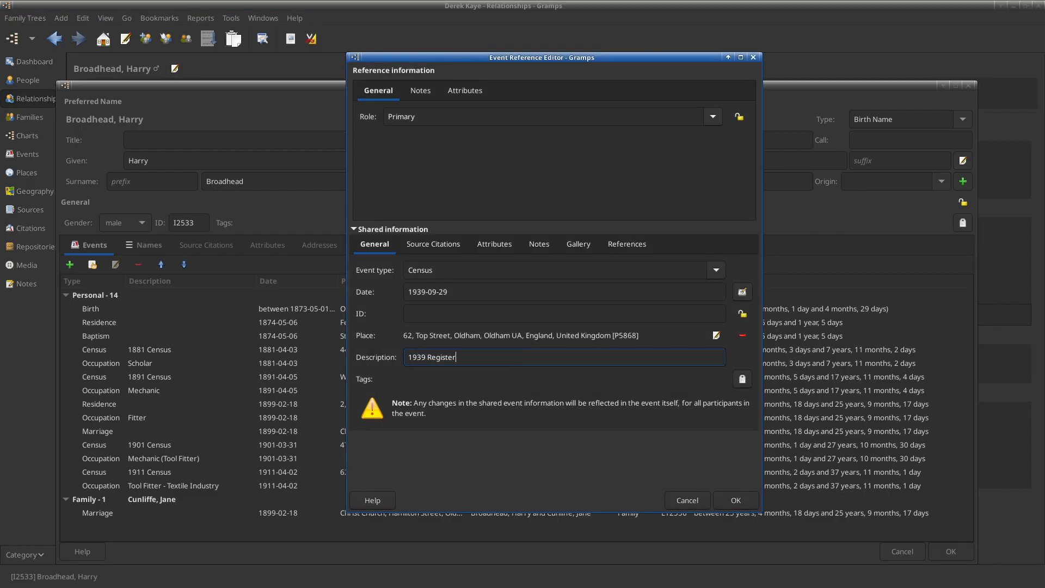
click(409, 249)
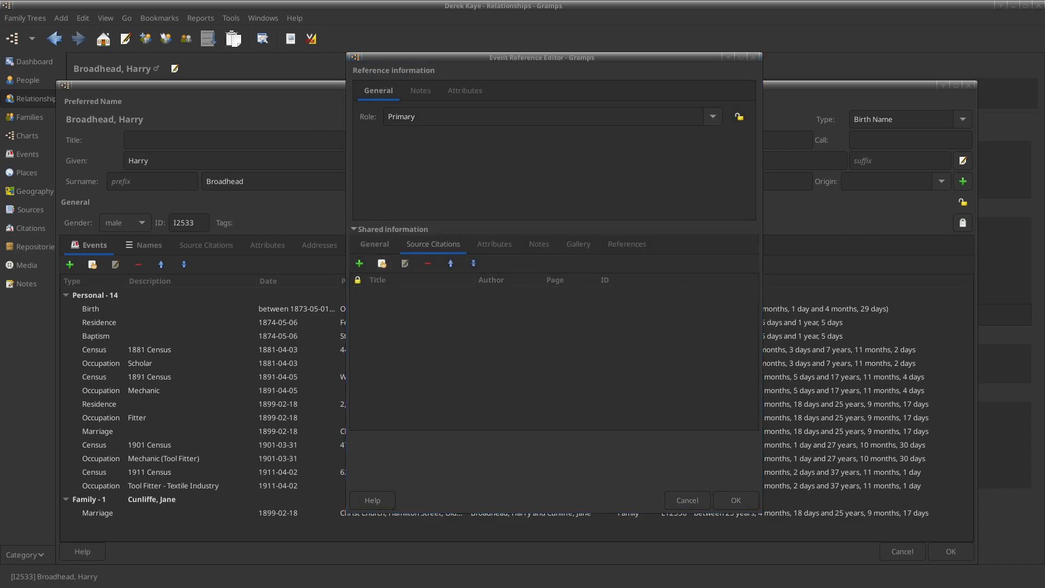
Base the citation on the 1939 England and Wales Register source, dated 2025-01-21.
text(1939)
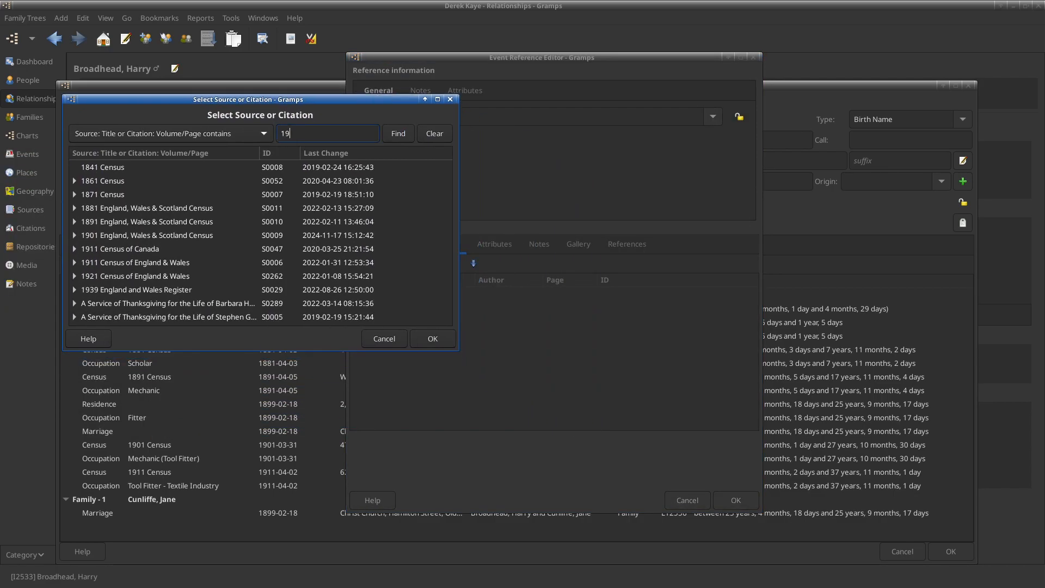
key(Return)
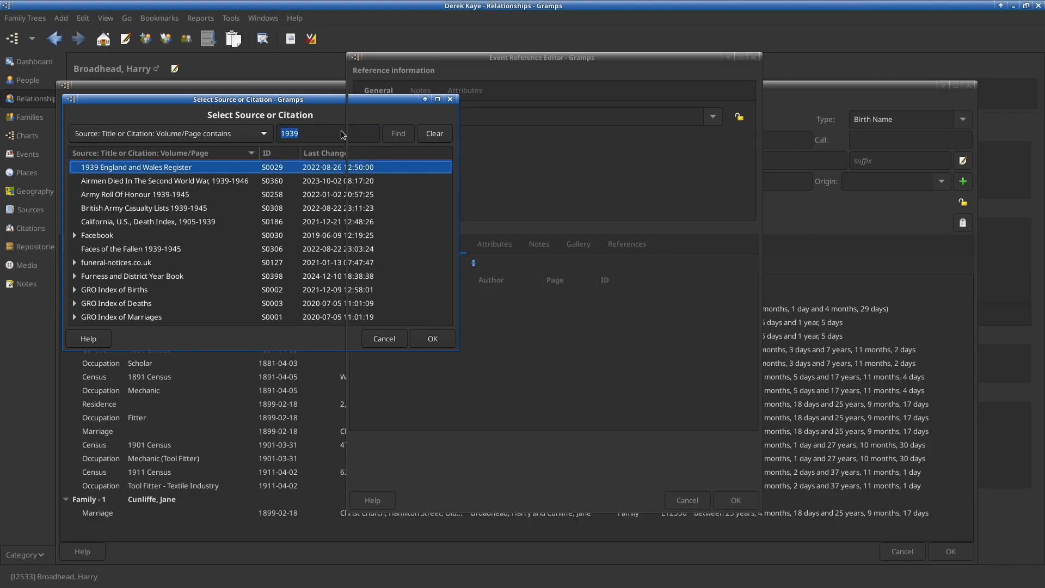
key(Escape)
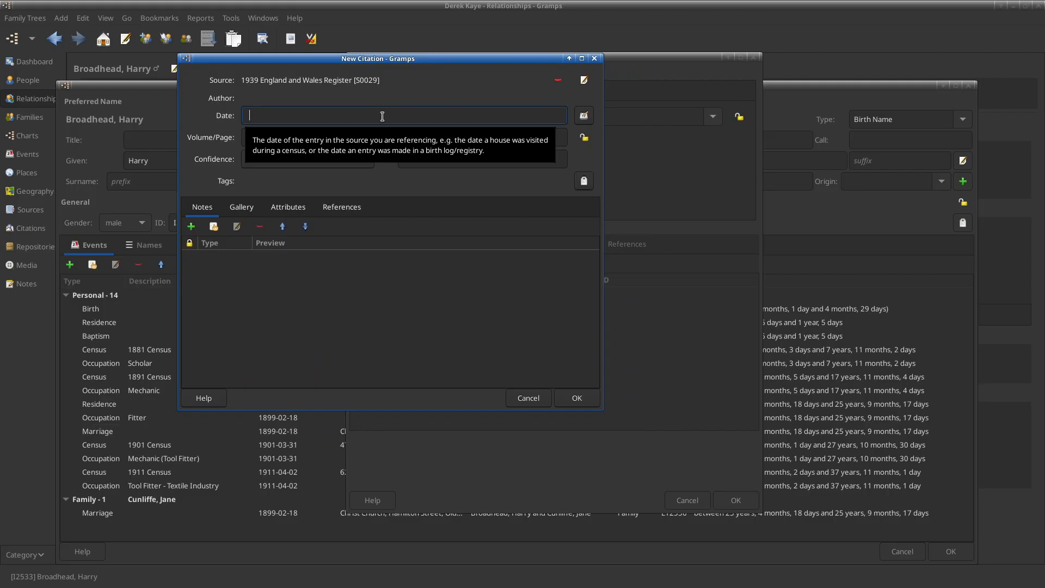
text(2025-01)
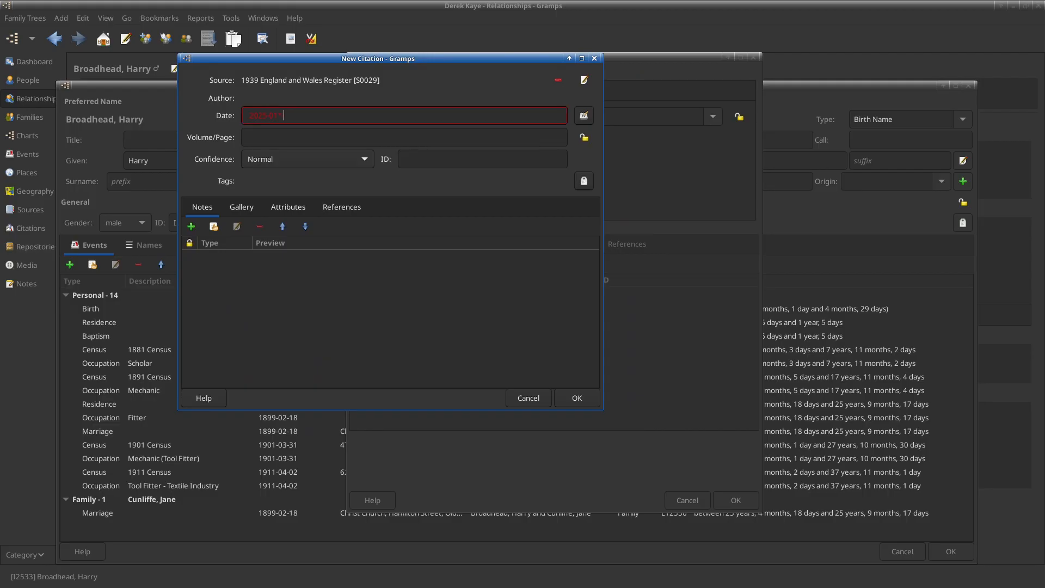
text(-21)
Begin the volume/page as 'Oldham ED:NLAO', checking the register header in Firefox.
key(alt+Tab)
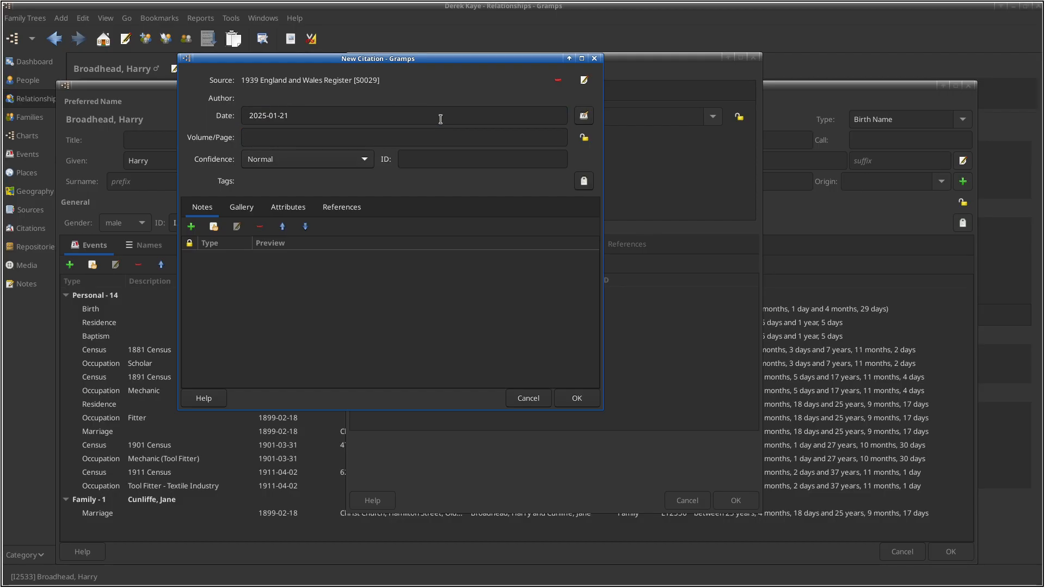
key(alt+Tab)
scroll(597, 446, up, 10)
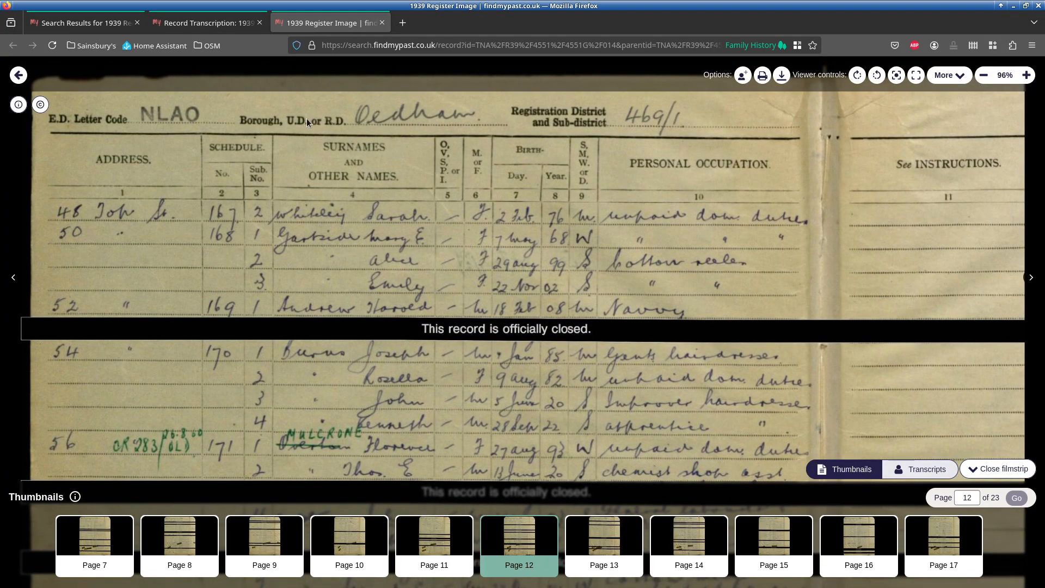
key(alt+Tab)
click(380, 136)
text(Oldham)
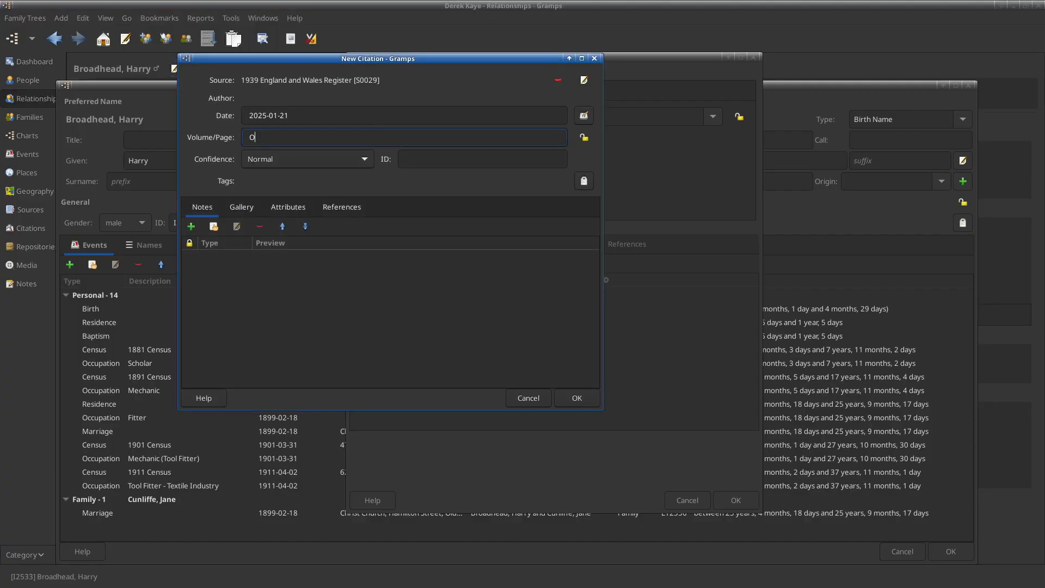
key(alt+Tab)
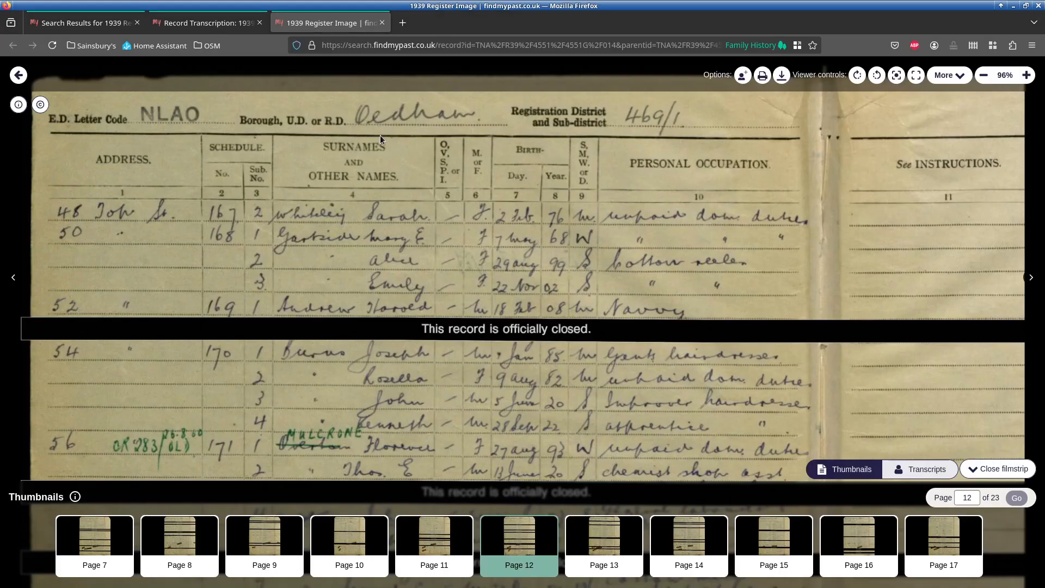
key(alt+Tab)
click(380, 136)
text(ED:NLA)
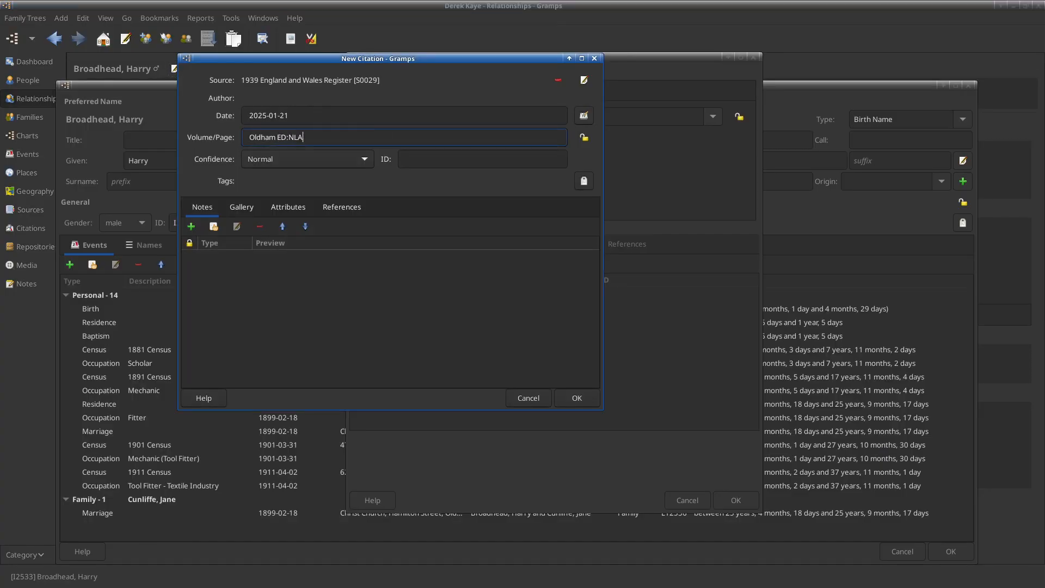
text(O)
Complete the volume/page with RD469 SD1 SN174, fixing the district digit against the register image.
key(alt+Tab)
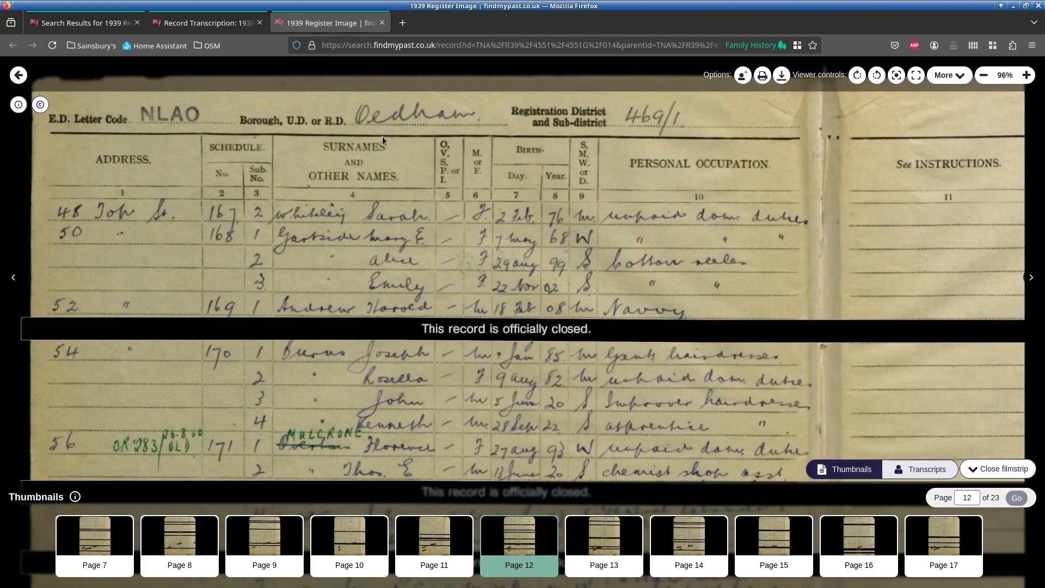
key(alt+Tab)
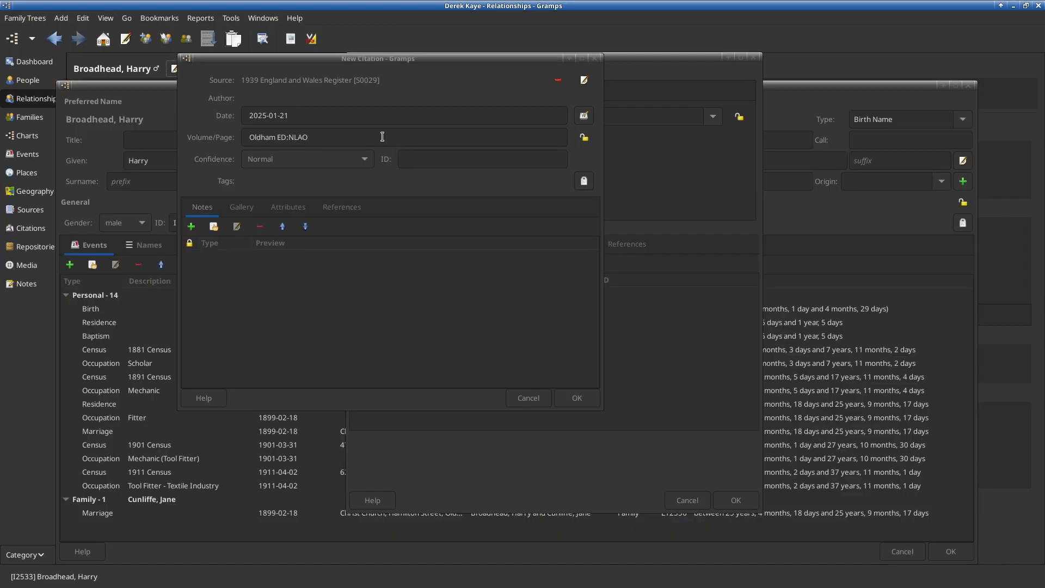
click(383, 136)
text(RD46)
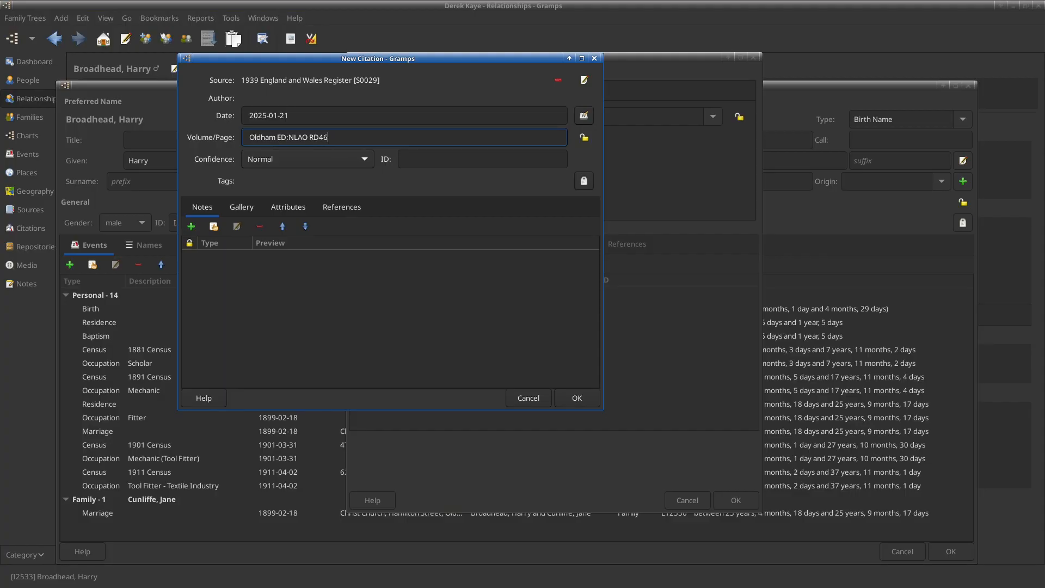
key(alt+Tab)
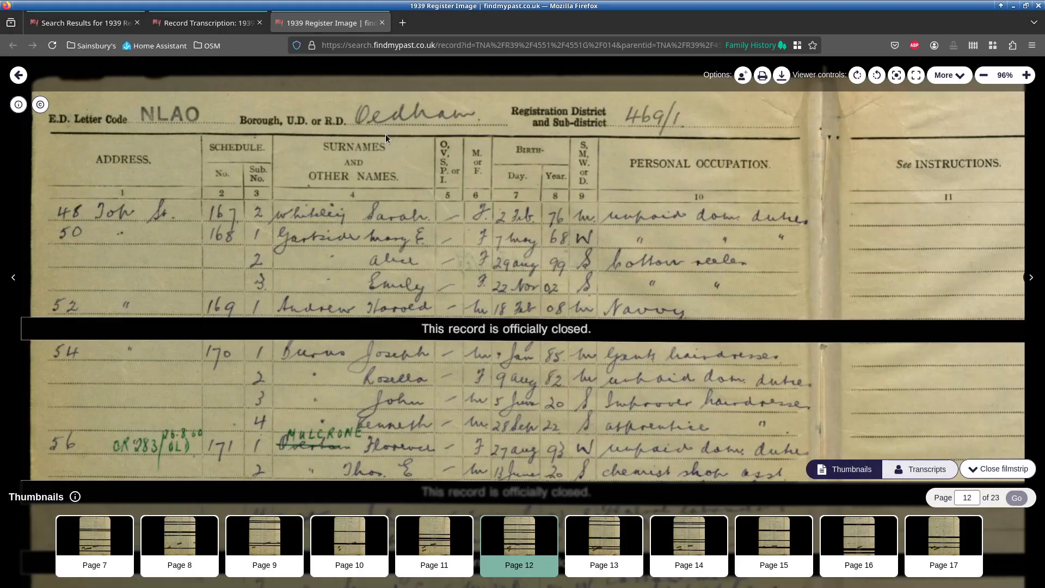
key(alt+Tab)
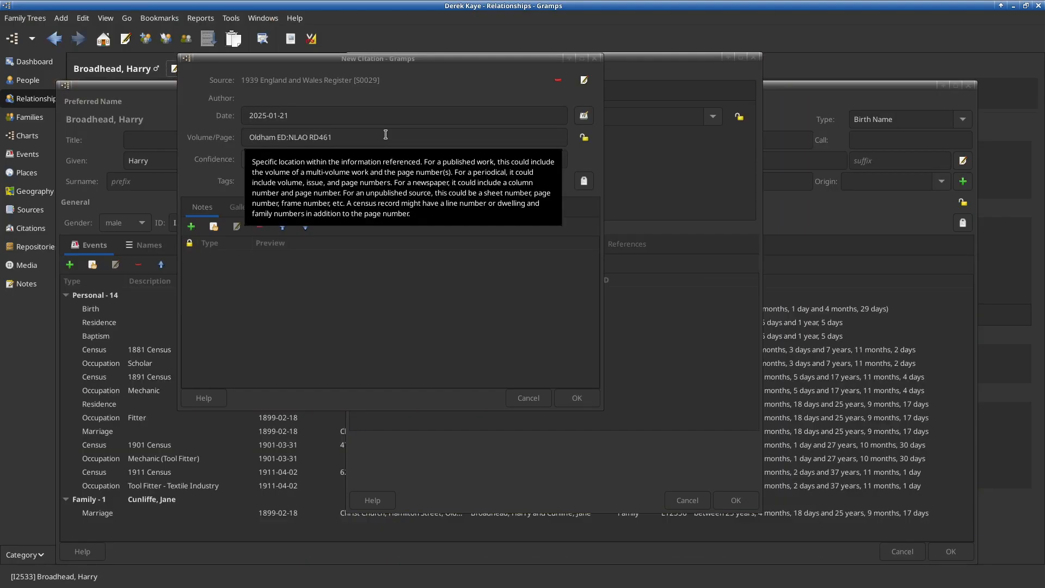
click(385, 137)
key(BackSpace)
text(9 SD1 SN)
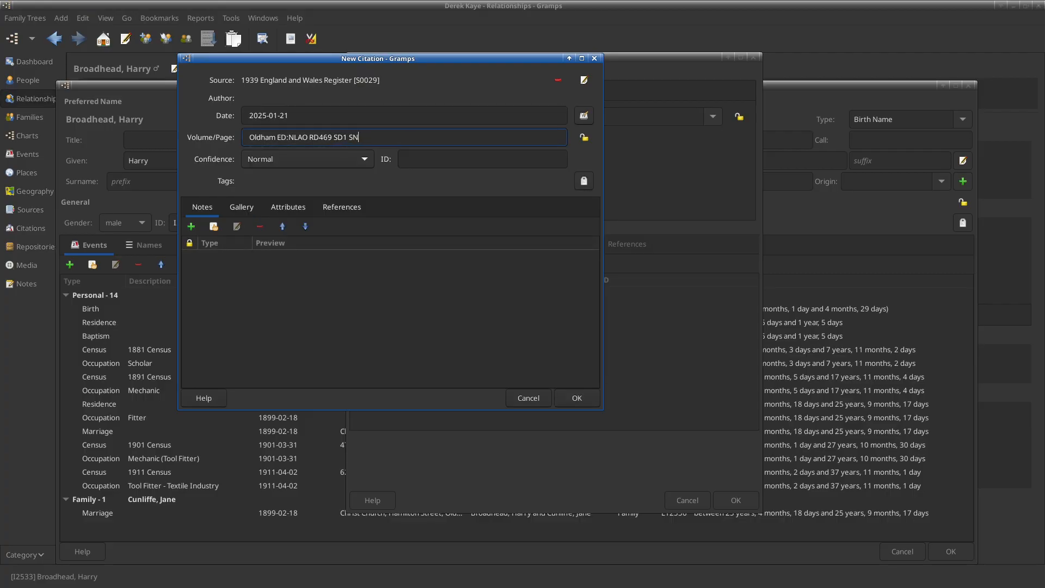
key(alt+Tab)
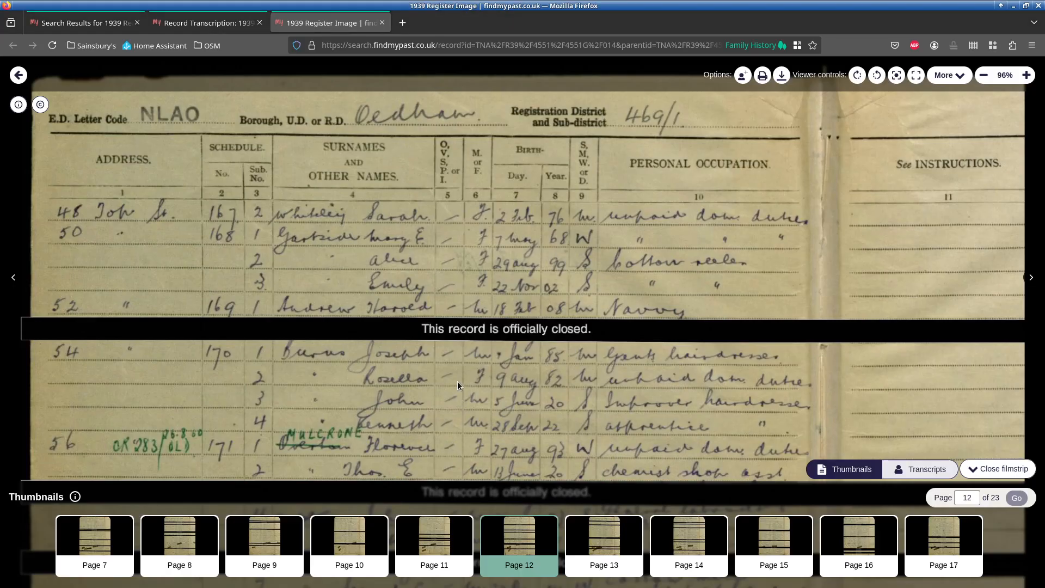
scroll(546, 289, down, 10)
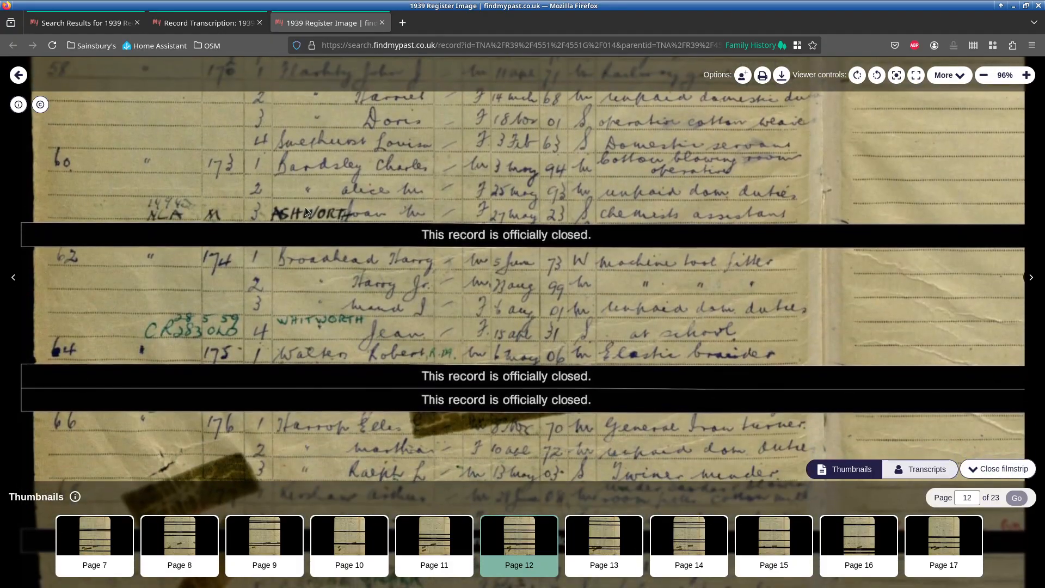
key(alt+Tab)
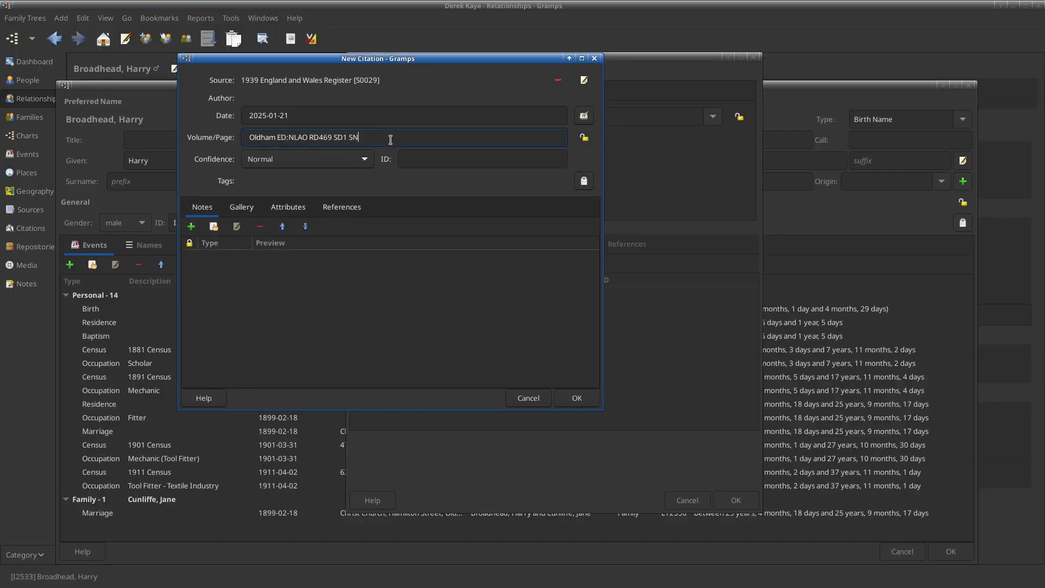
key(alt+Tab)
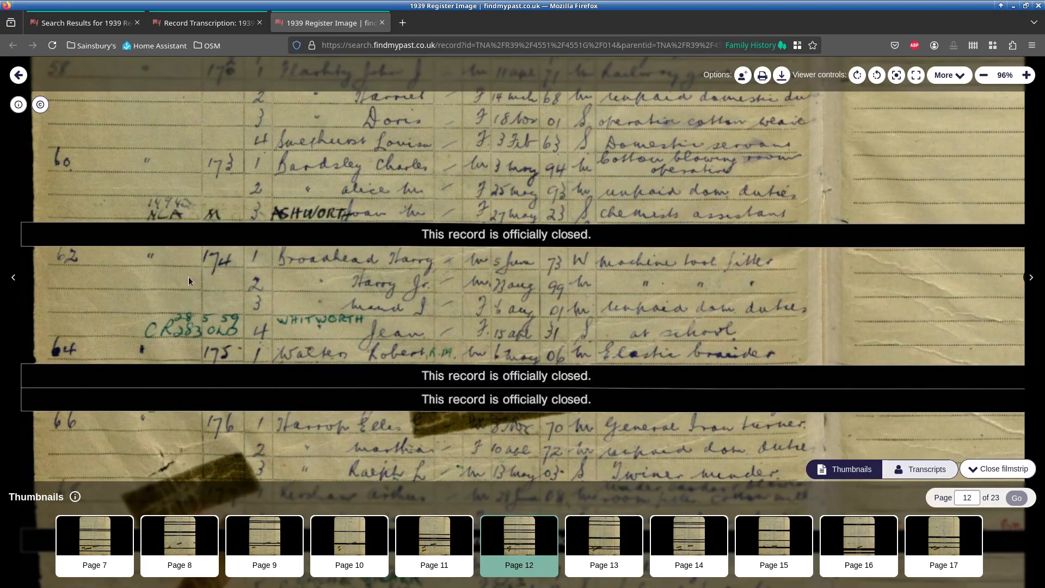
key(alt+Tab)
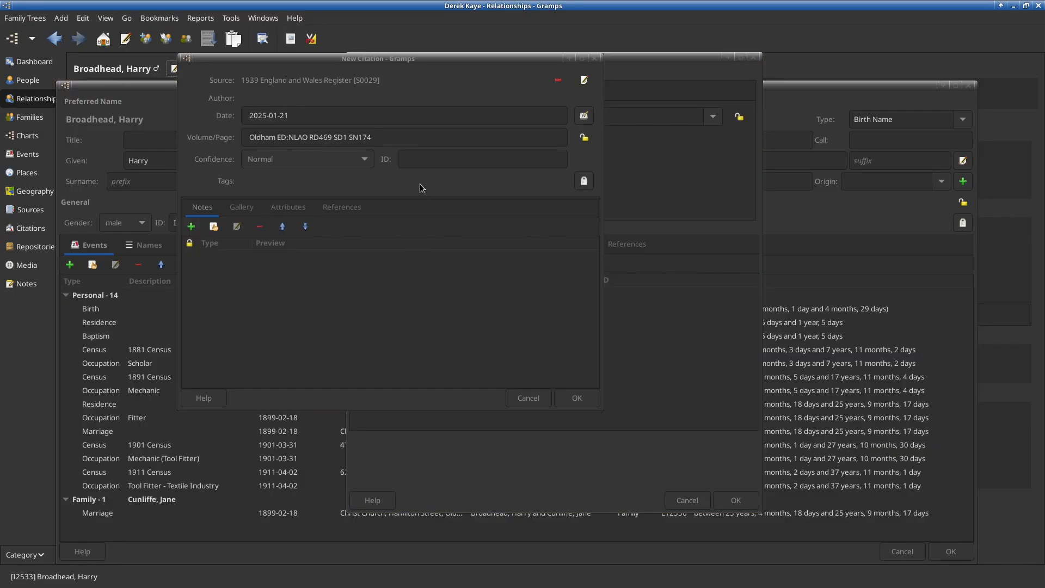
Add a new FindMyPastLink attribute to the citation.
click(277, 213)
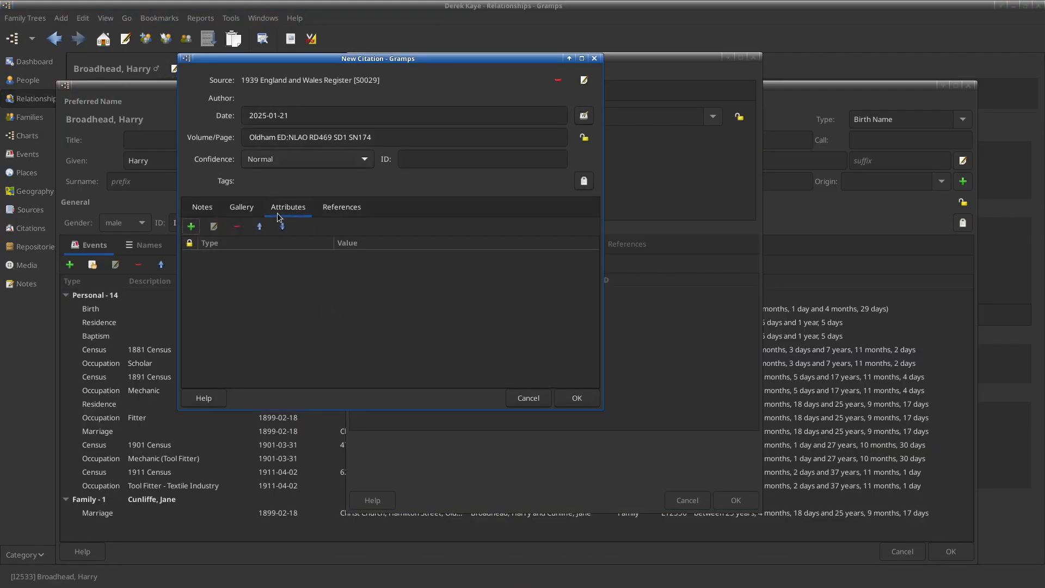
click(191, 226)
text(find)
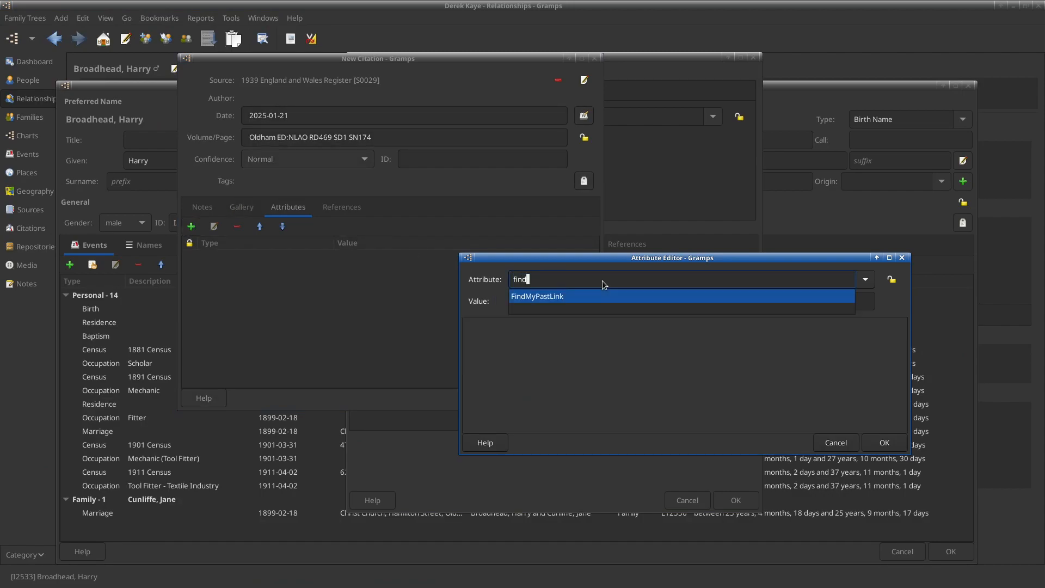
key(Return)
Set the attribute's value to the FindMyPast 1939 transcript URL copied from Firefox.
key(alt+Tab)
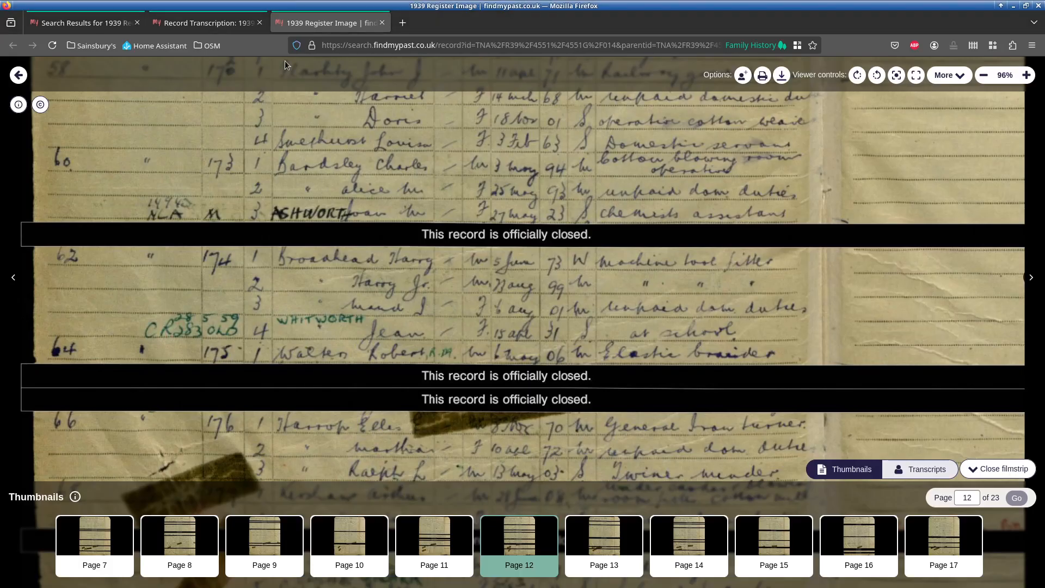
click(207, 19)
click(420, 41)
key(ctrl+c)
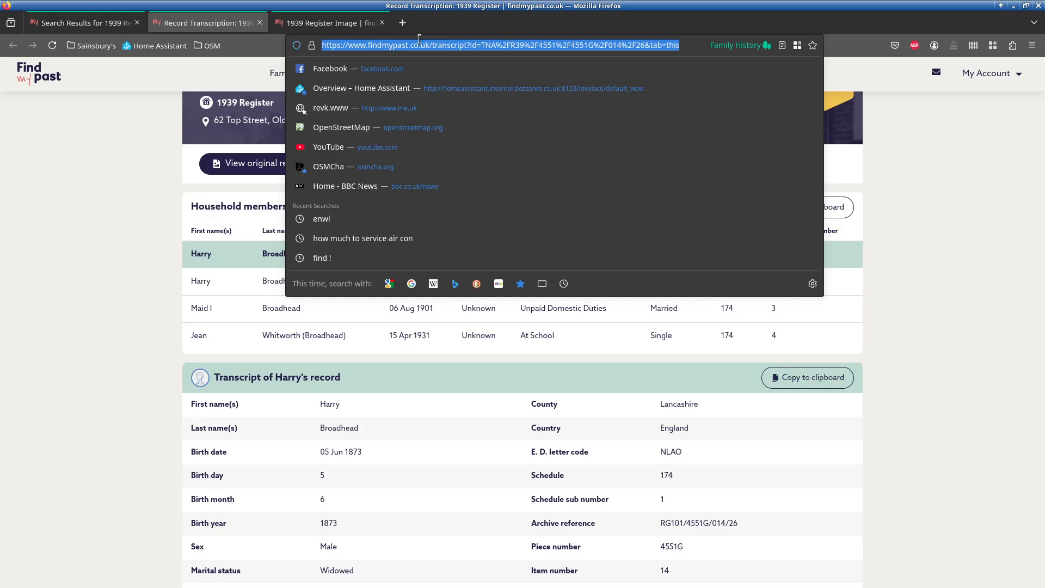
key(alt+Tab)
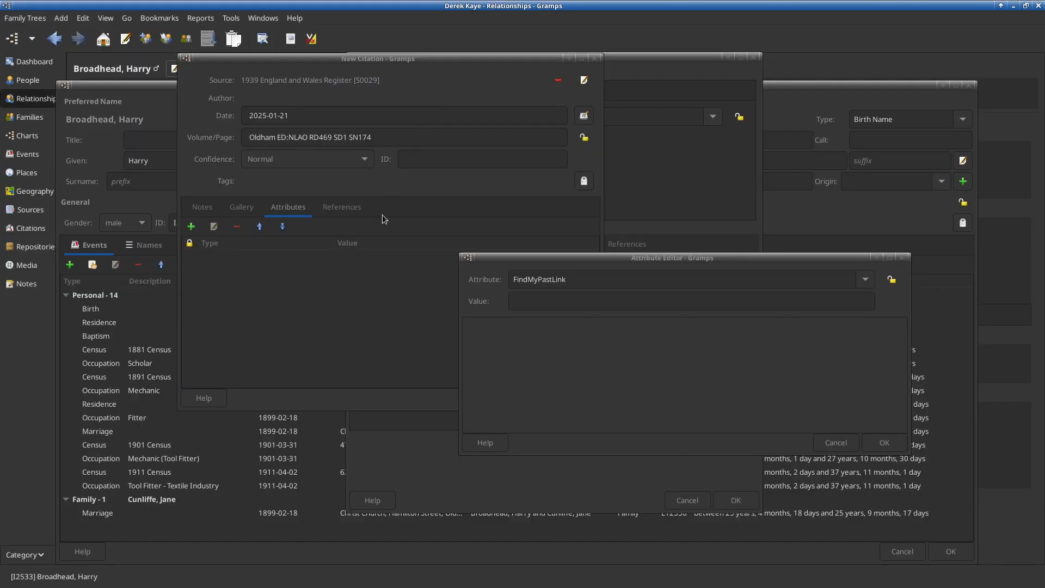
click(593, 306)
key(ctrl+v)
click(894, 445)
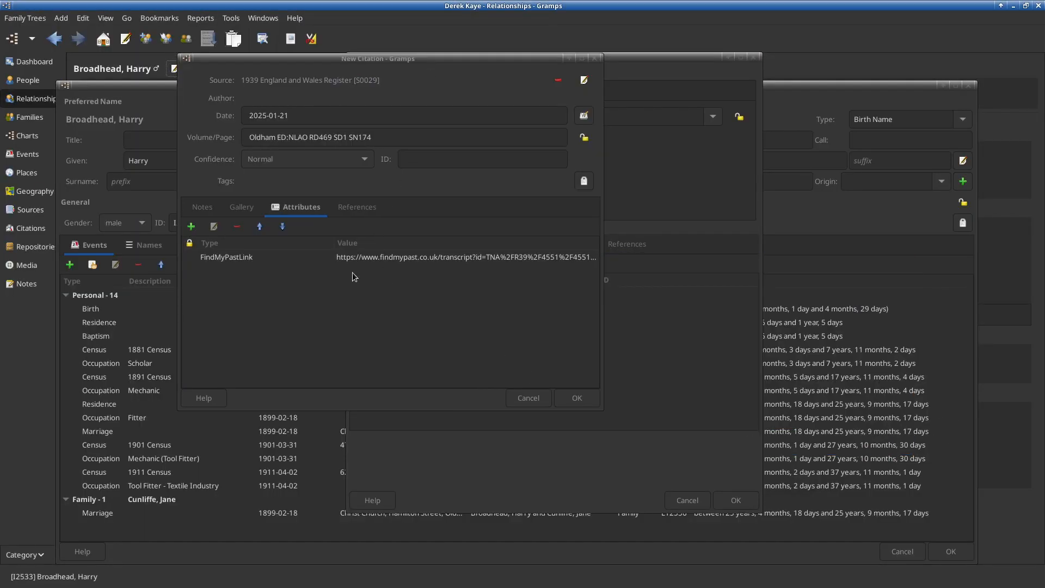
key(alt+Tab)
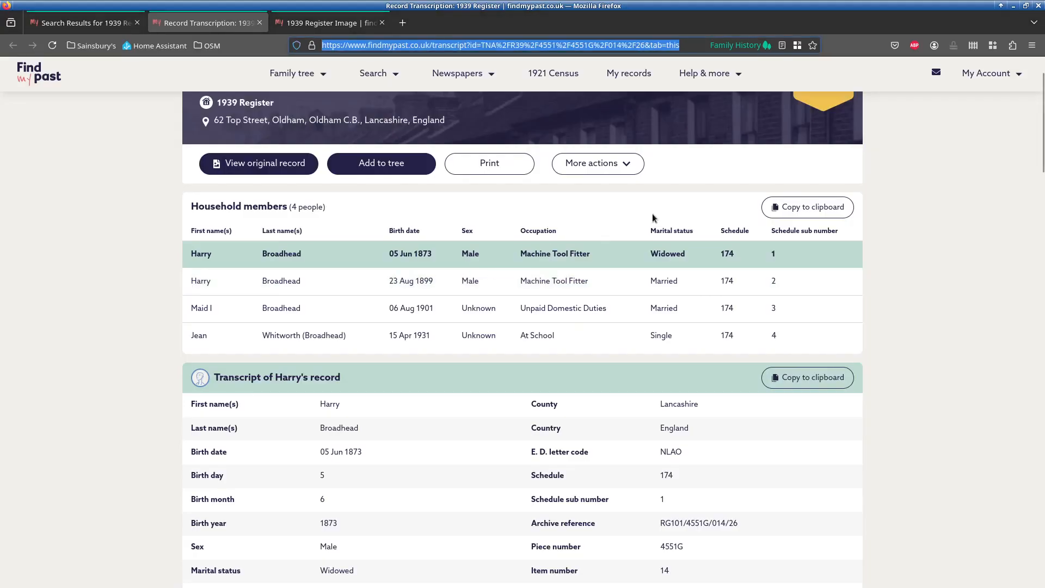
click(343, 23)
Download the register page image and cd into Documents/Family History/Census/1939 Register.
click(782, 76)
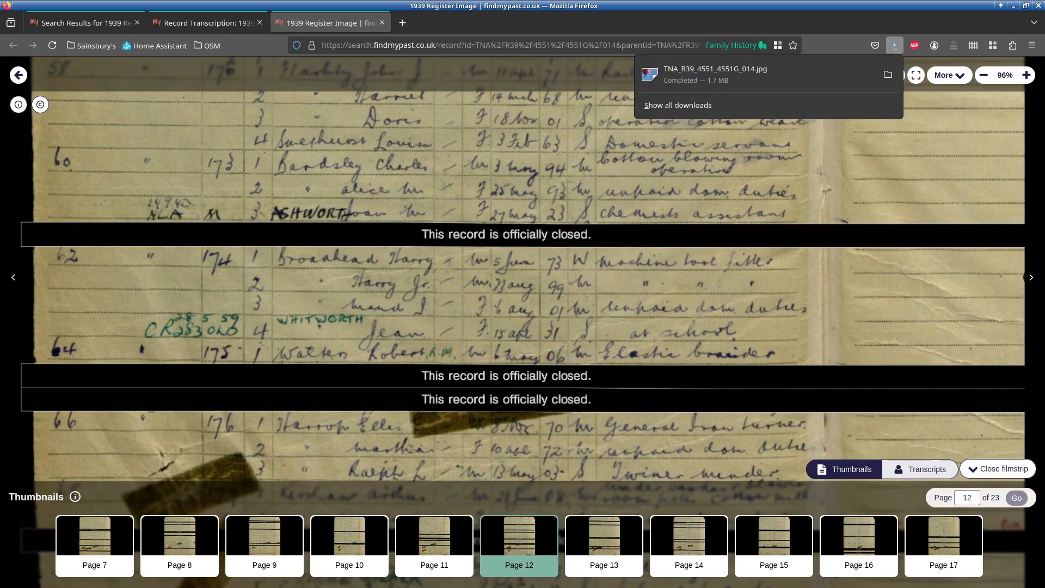
key(alt+Tab)
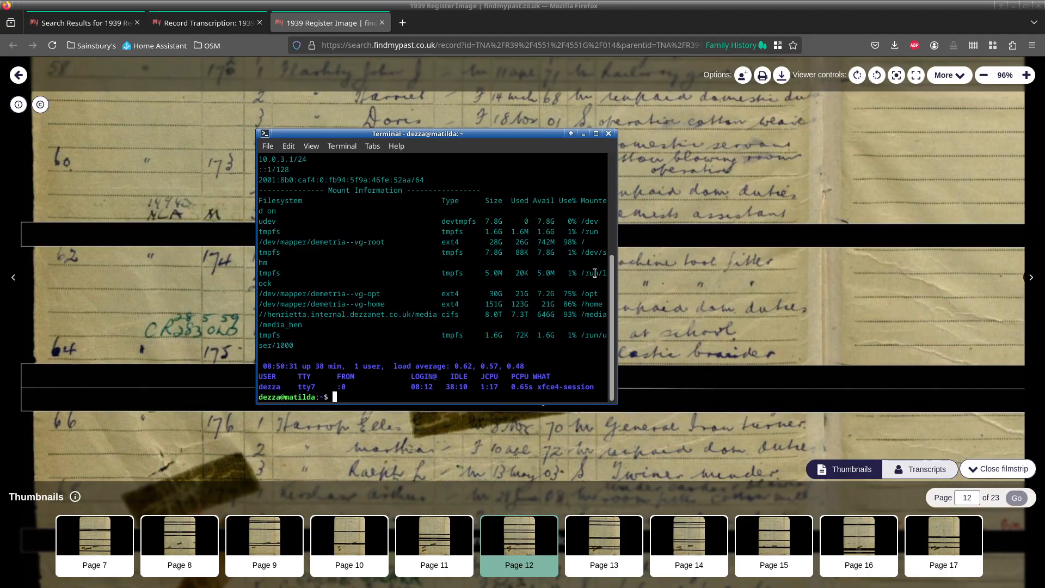
text(cd Doc)
key(Tab)
text(Fa)
key(Tab)
text(C)
key(Tab)
text(1939)
key(Tab)
key(Return)
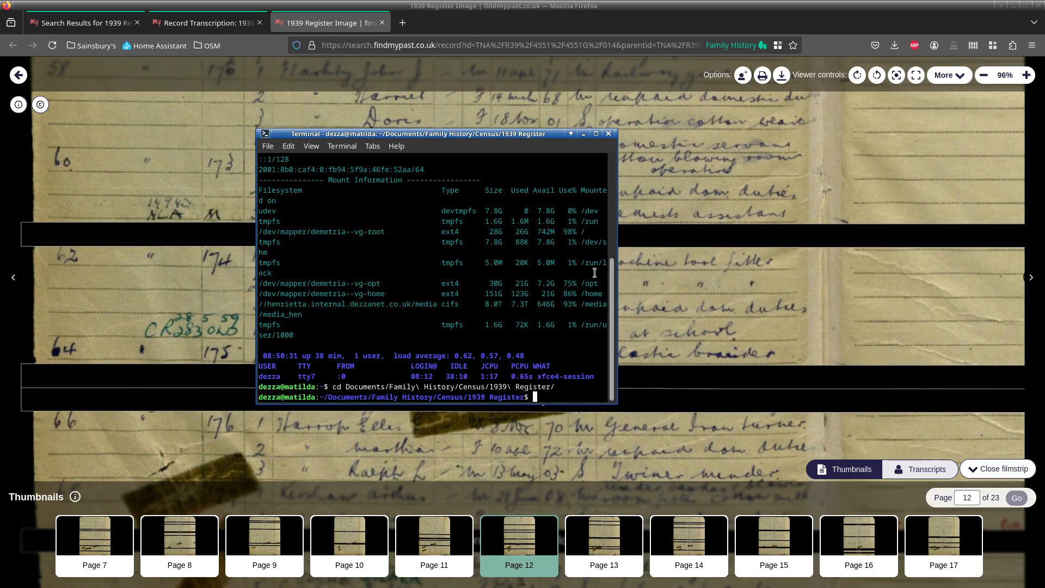
Move TNA_R39_4551_4551G_014.jpg from ~/Downloads into the 1939 Register folder.
click(659, 273)
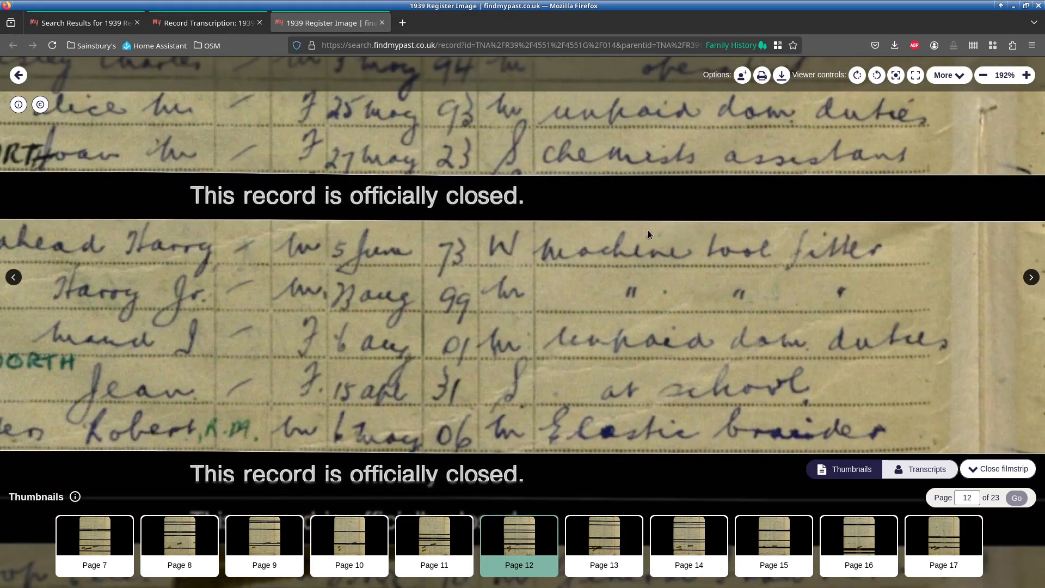
scroll(592, 294, down, 2)
scroll(593, 293, down, 3)
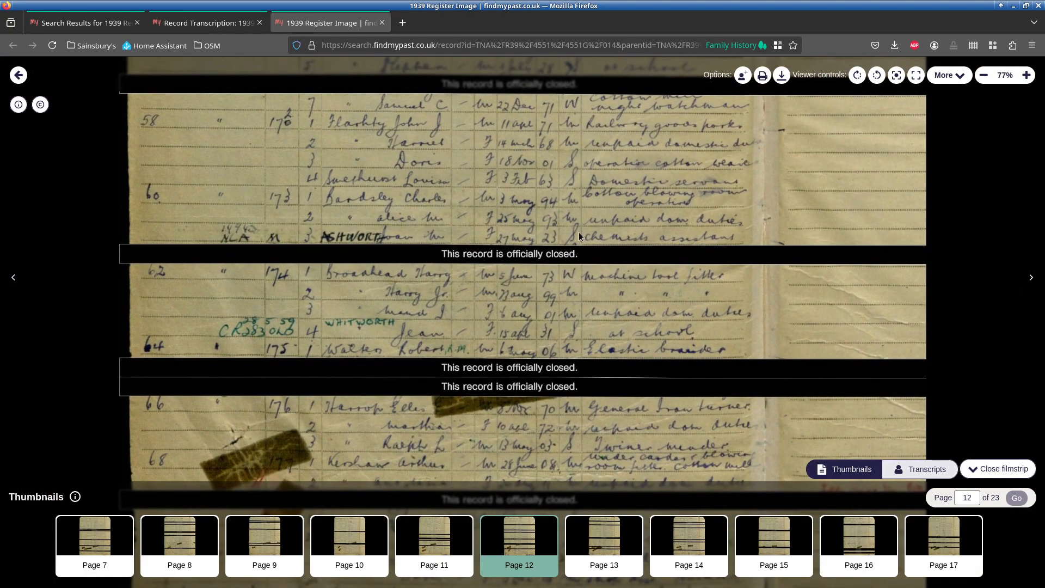
scroll(562, 202, up, 5)
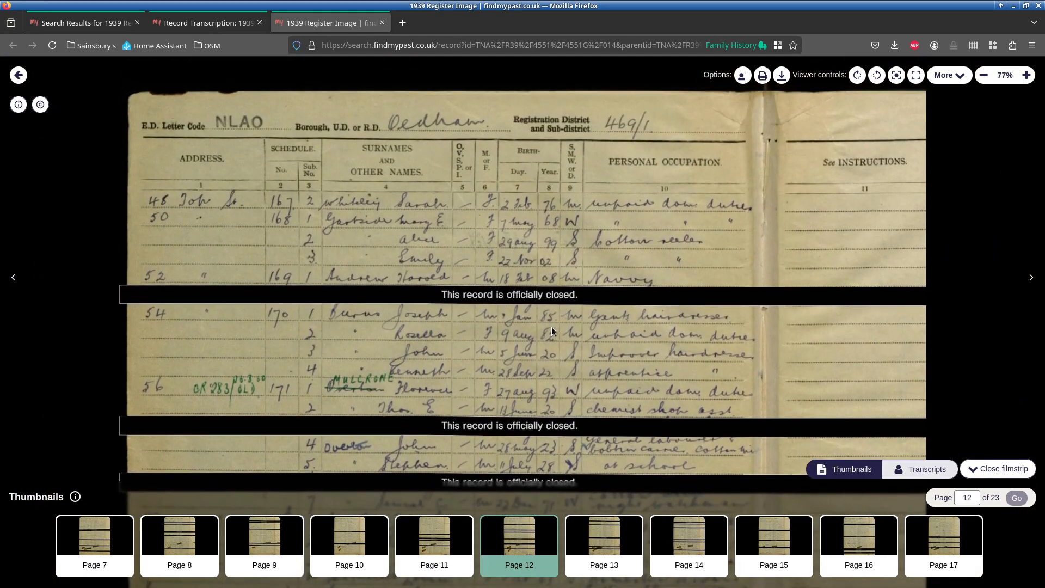
scroll(506, 327, down, 5)
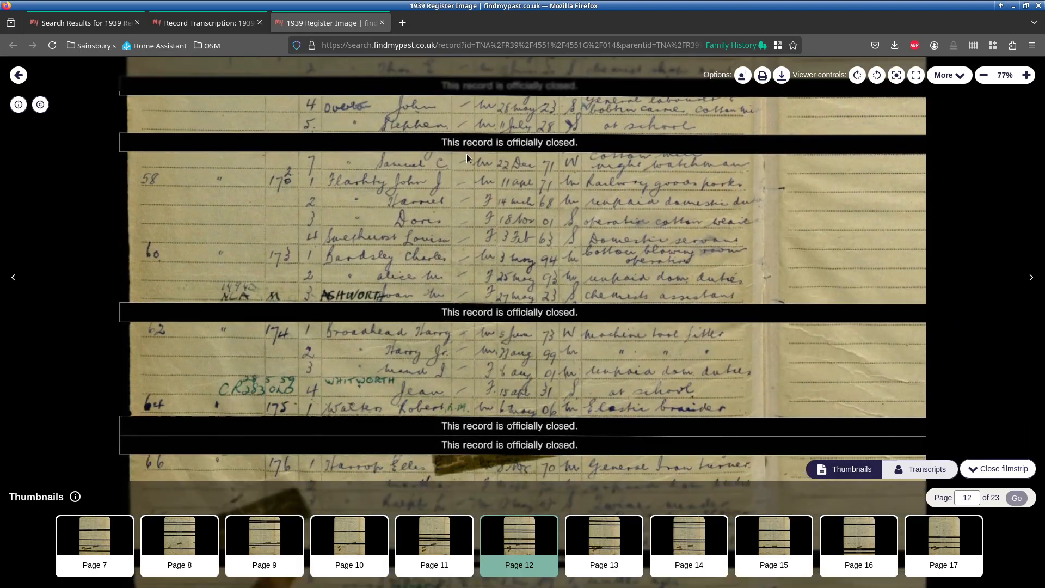
scroll(495, 272, up, 5)
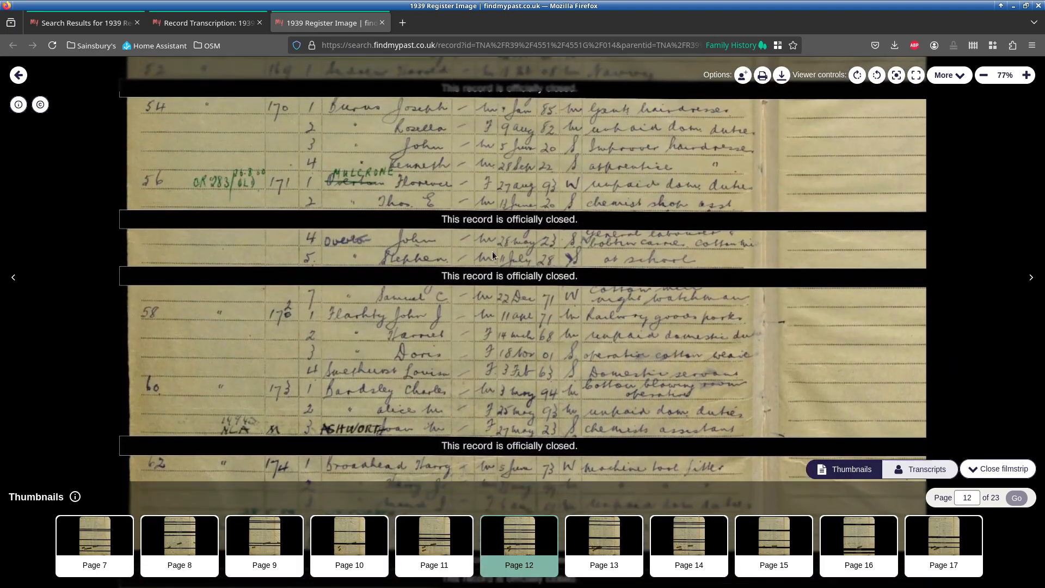
scroll(491, 233, up, 4)
scroll(509, 289, down, 5)
scroll(494, 299, down, 4)
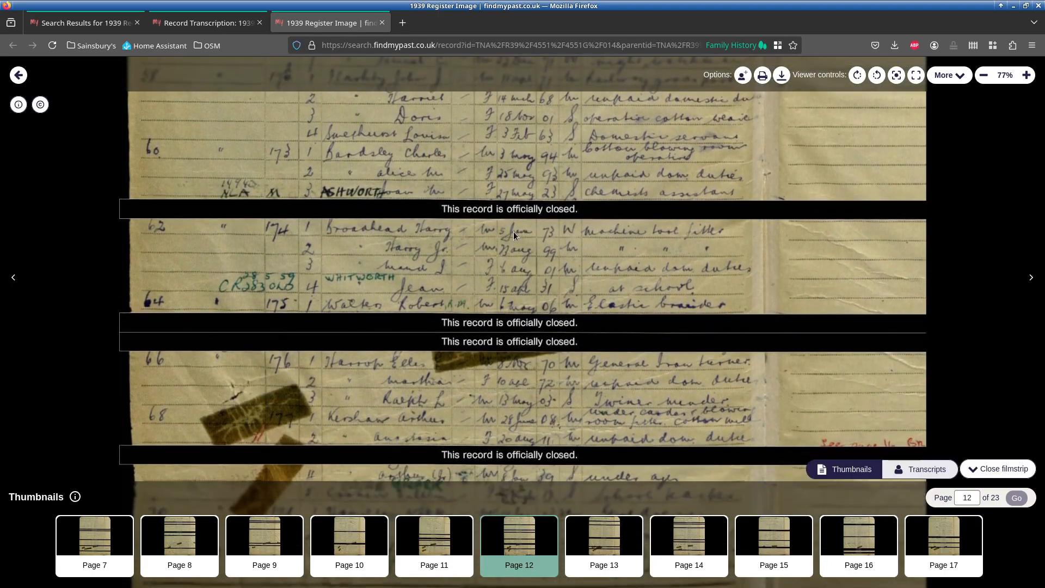
key(alt+Tab)
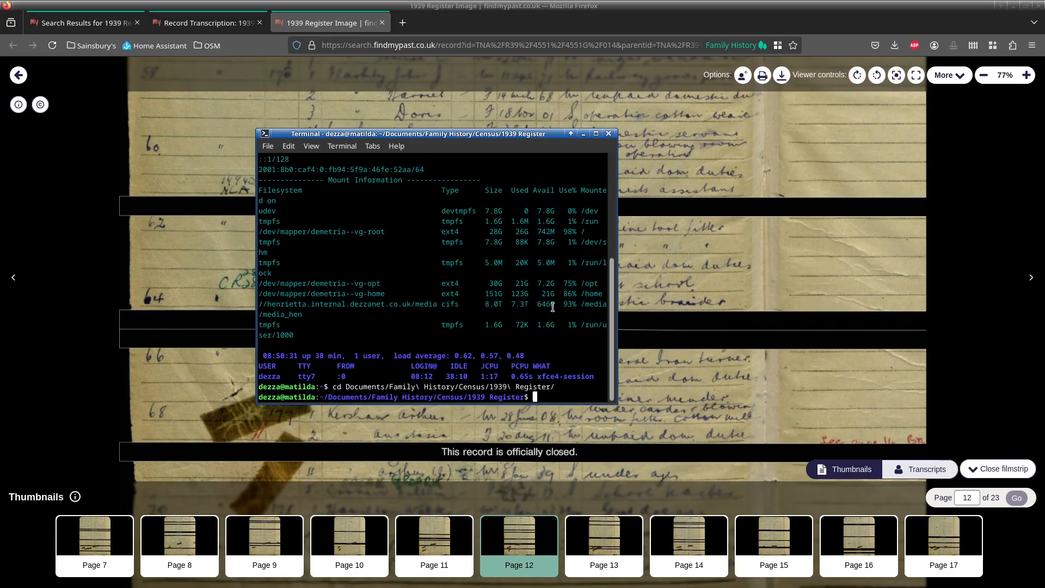
text(mv ~/Downloads/)
key(Tab)
text(.)
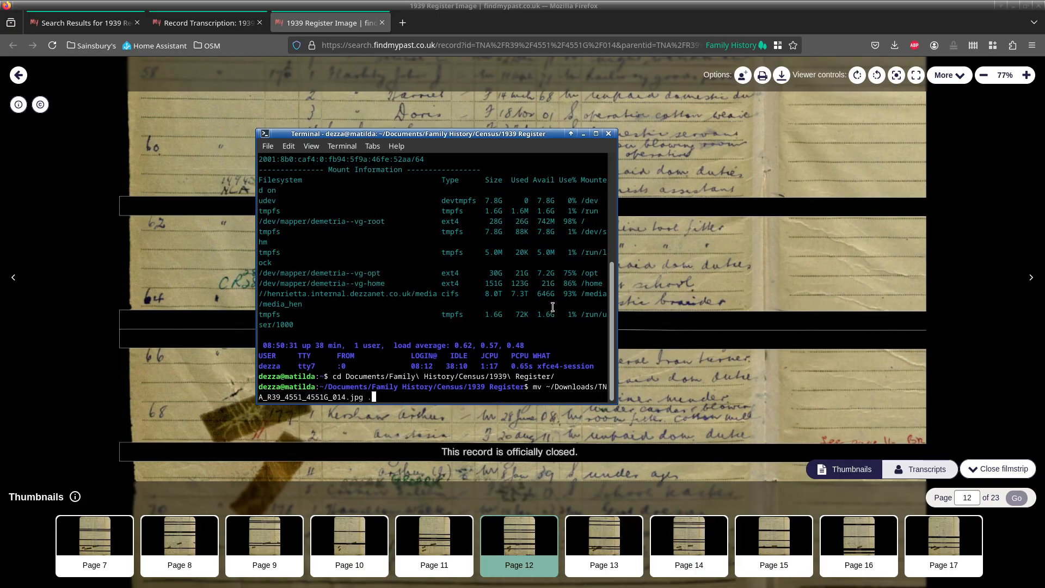
key(Return)
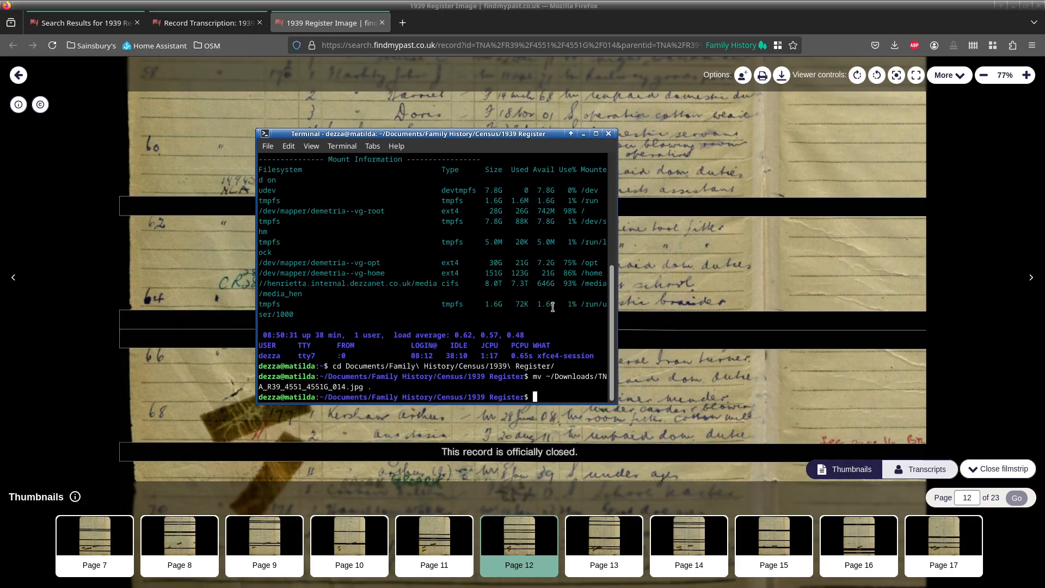
click(844, 298)
scroll(845, 298, up, 3)
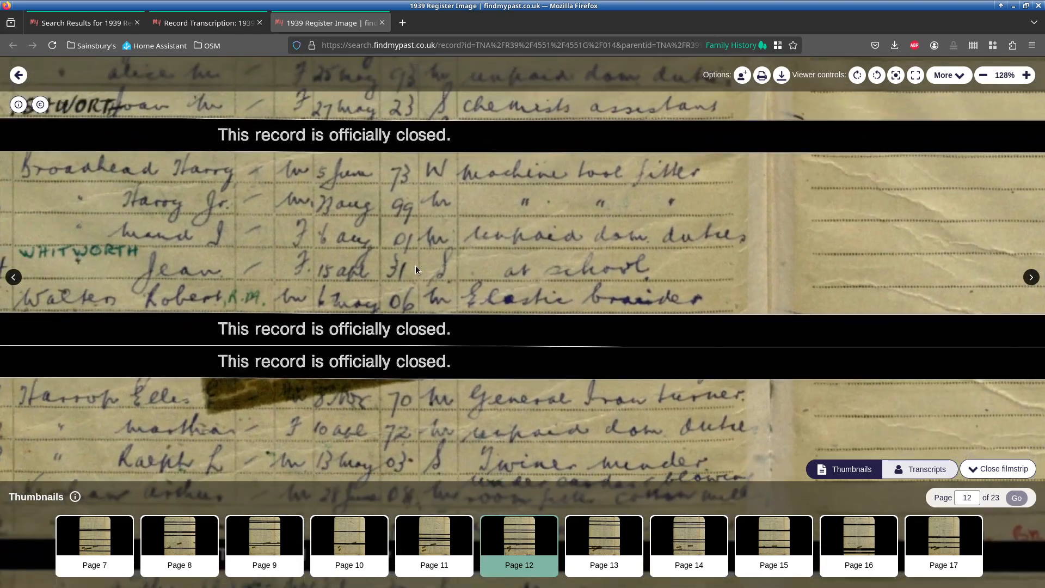
scroll(416, 270, down, 4)
scroll(416, 270, up, 2)
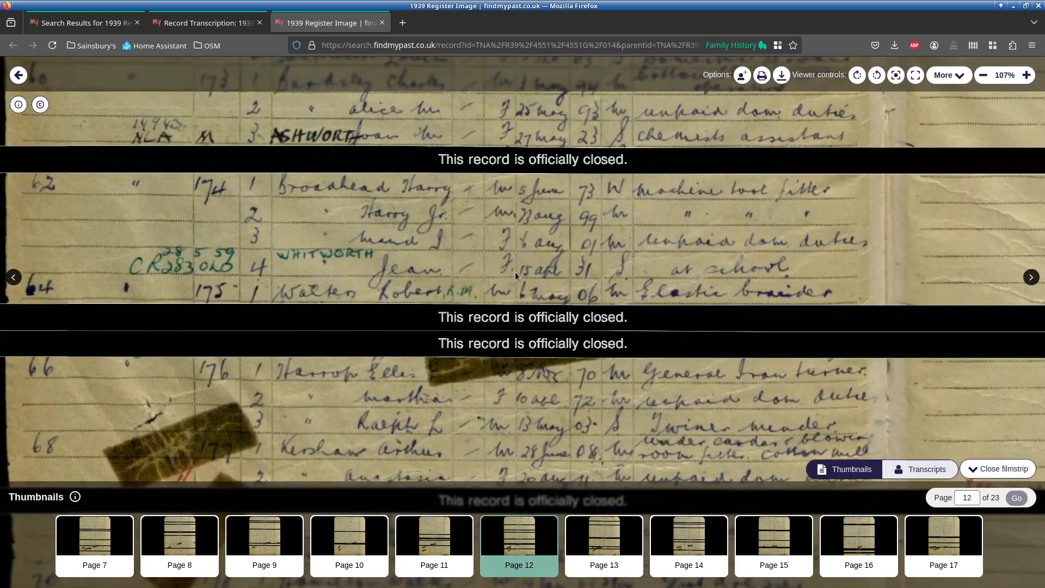
key(alt+Tab)
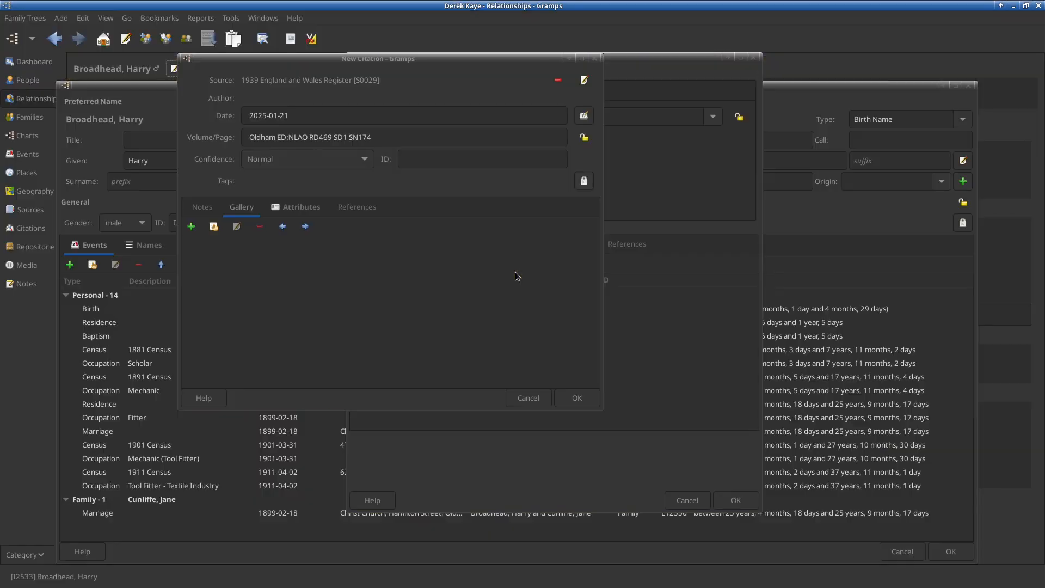
Add TNA_R39_4551_4551G_014.jpg to the citation gallery, cropped to the Broadhead household rows.
click(453, 311)
click(190, 227)
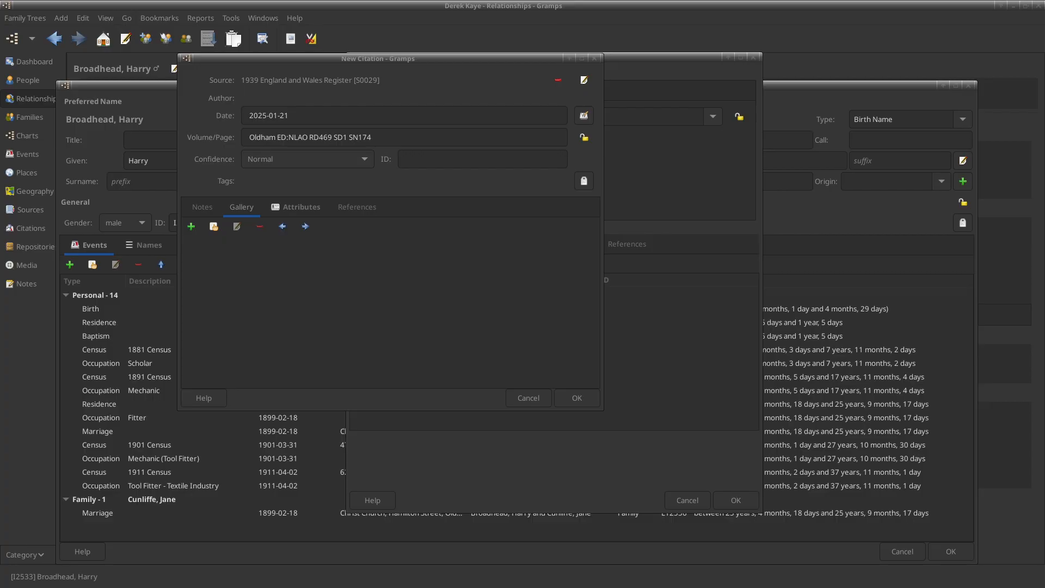
drag(498, 208, 577, 152)
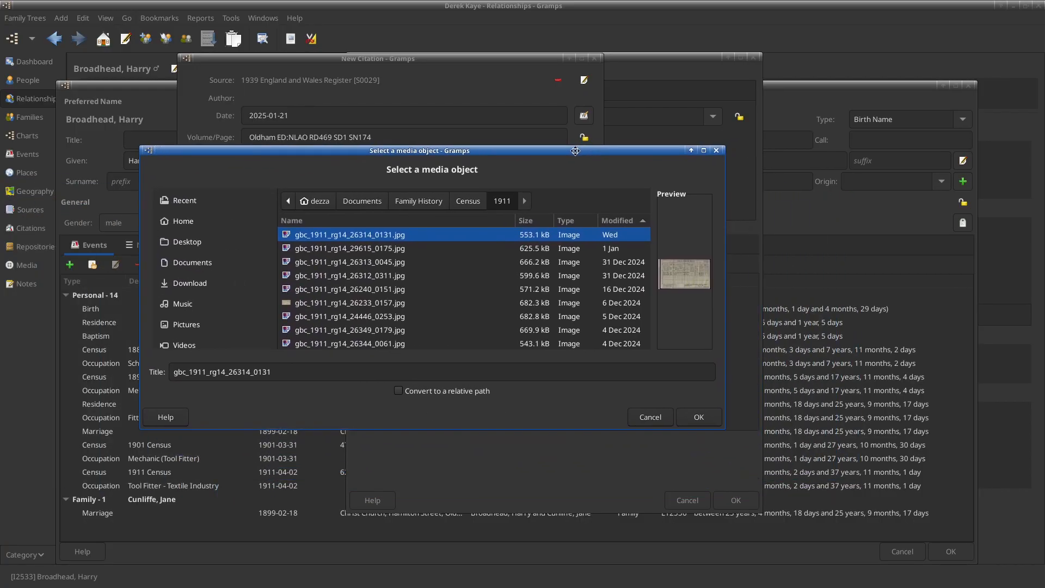
click(472, 203)
double_click(381, 235)
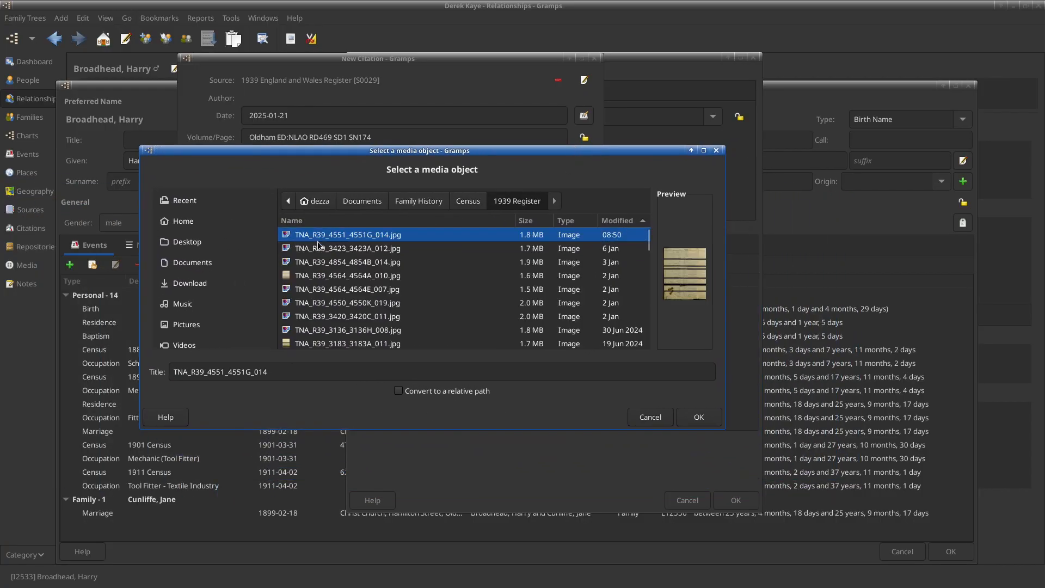
click(699, 417)
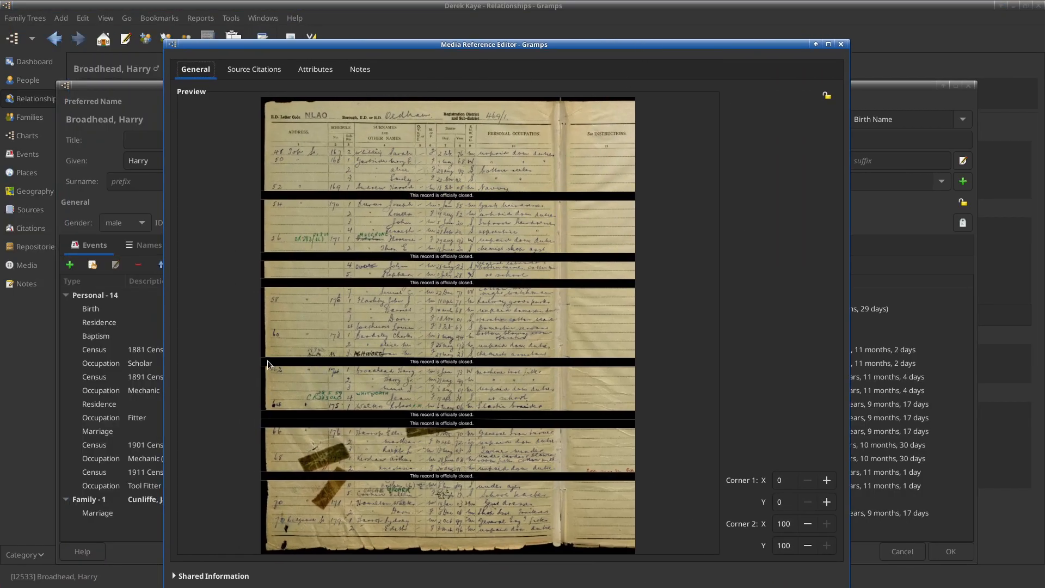
drag(262, 359, 616, 406)
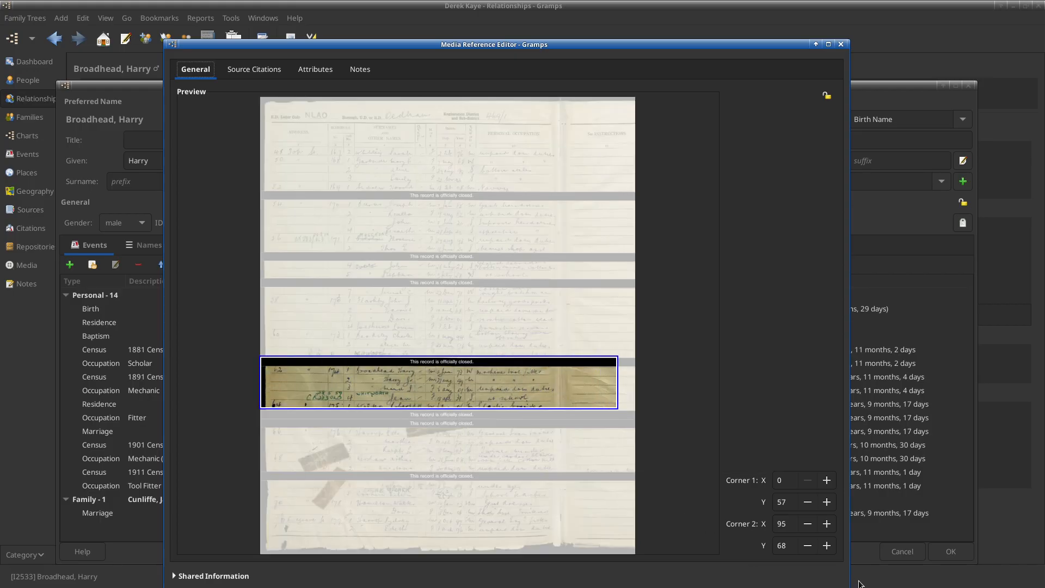
drag(731, 46, 731, 8)
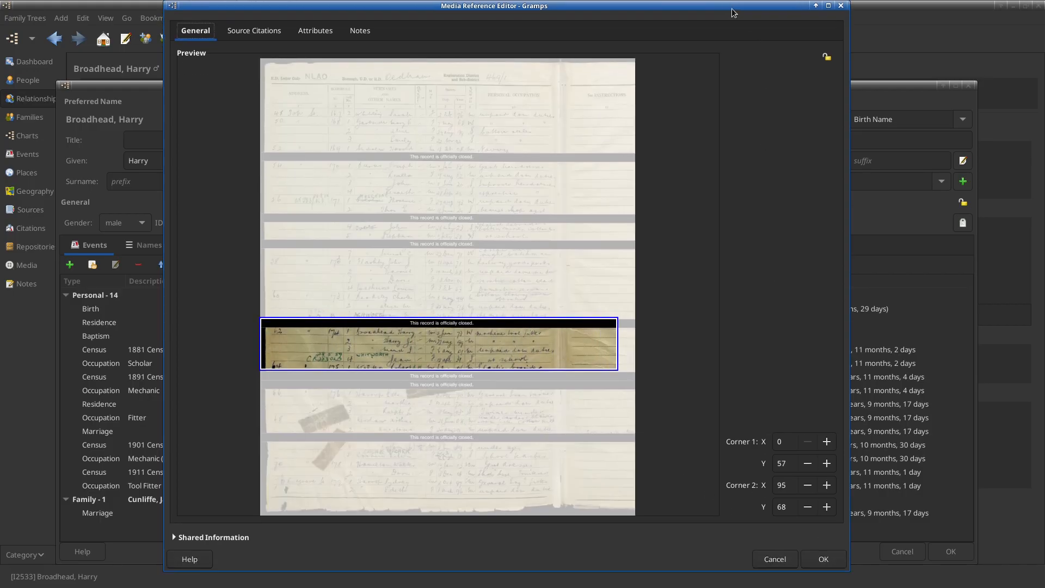
click(821, 558)
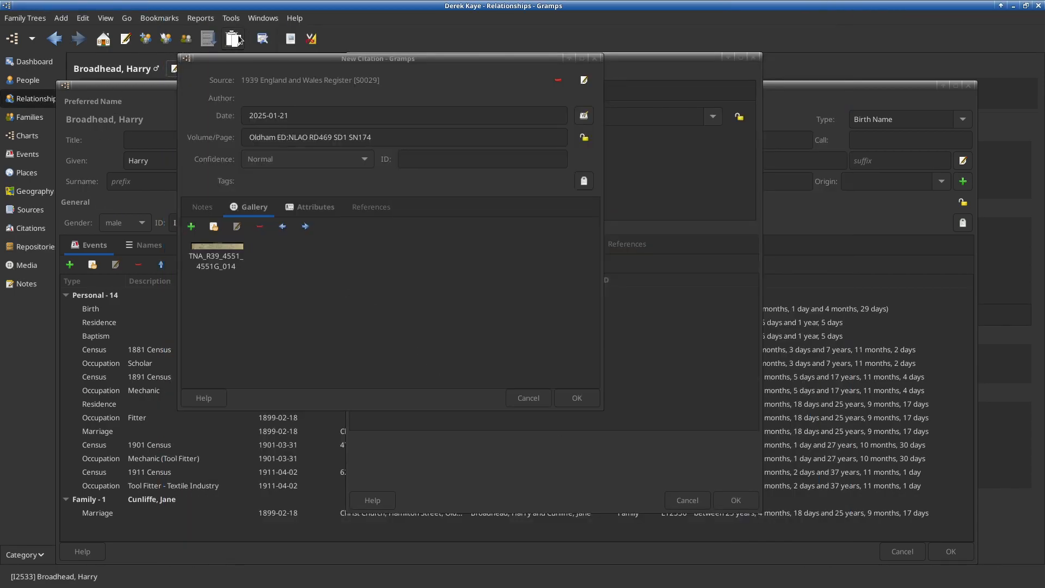
Save the 1939 Register citation and copy it to the clipboard.
click(239, 40)
drag(565, 316, 938, 274)
drag(202, 253, 960, 376)
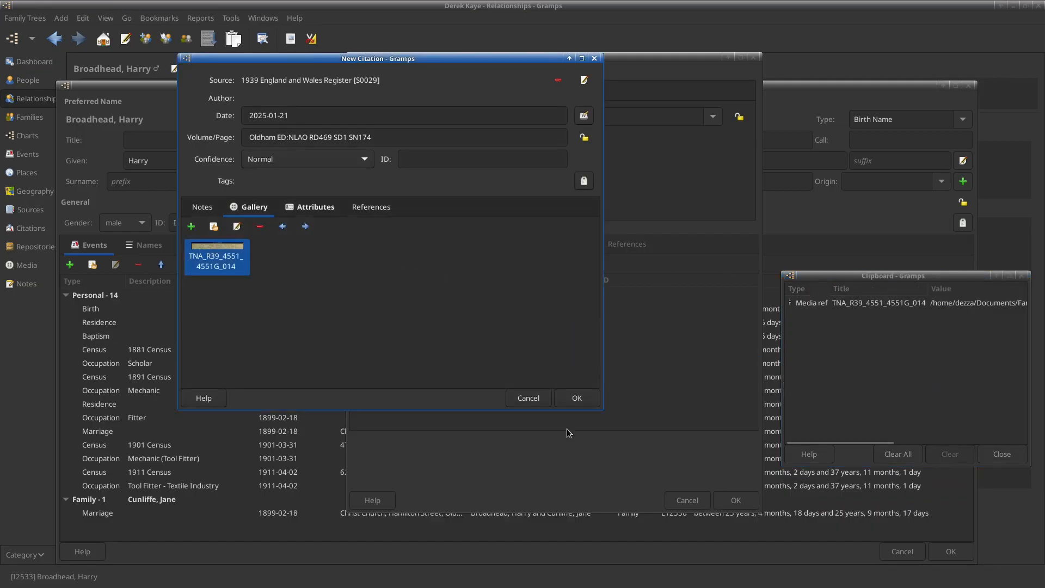
click(587, 399)
drag(395, 296, 926, 371)
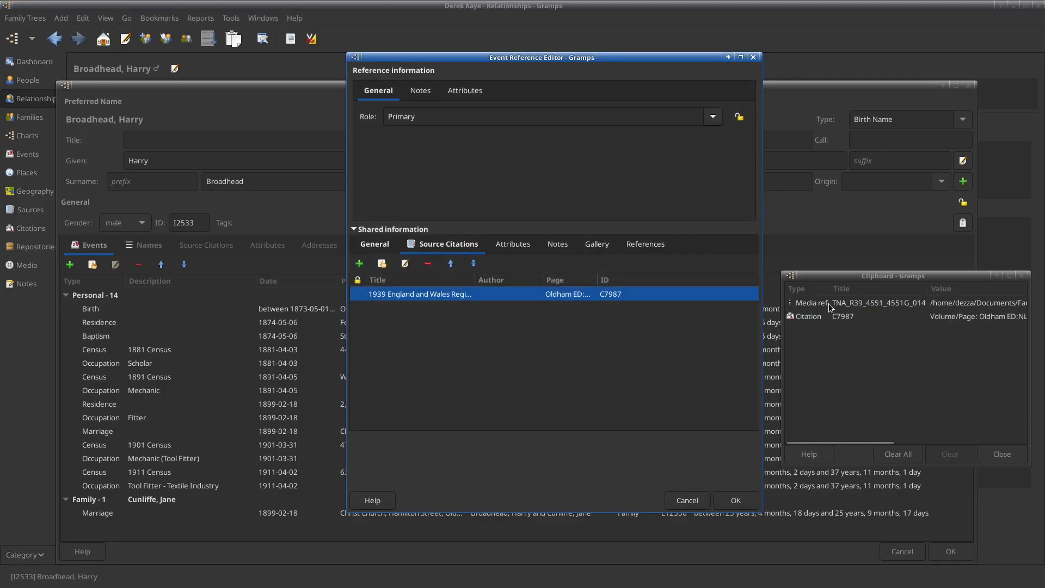
Clear the media reference, save the 1939 Register census event, and copy it to the clipboard.
drag(859, 302, 593, 316)
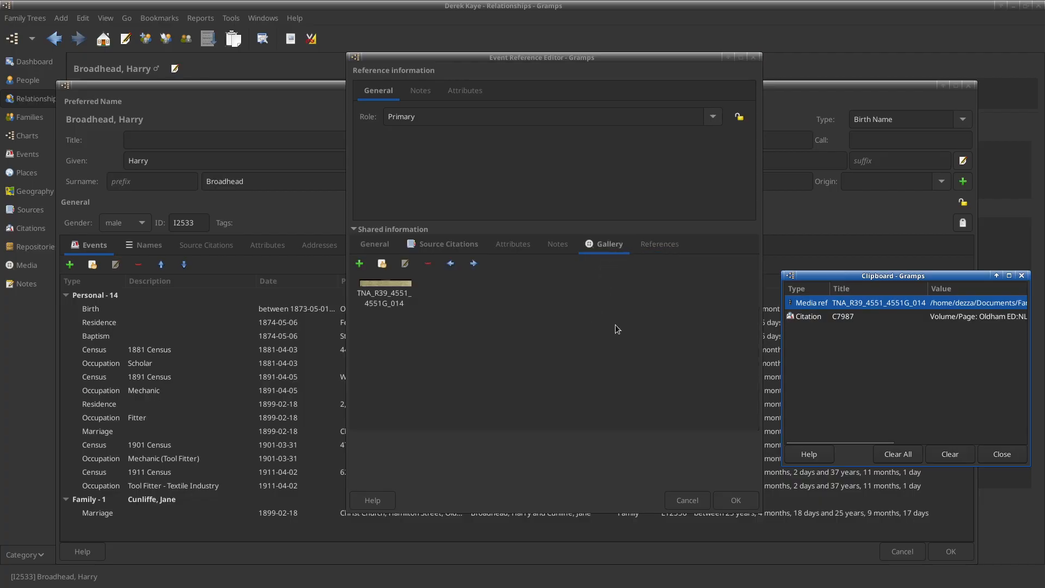
click(954, 453)
click(736, 499)
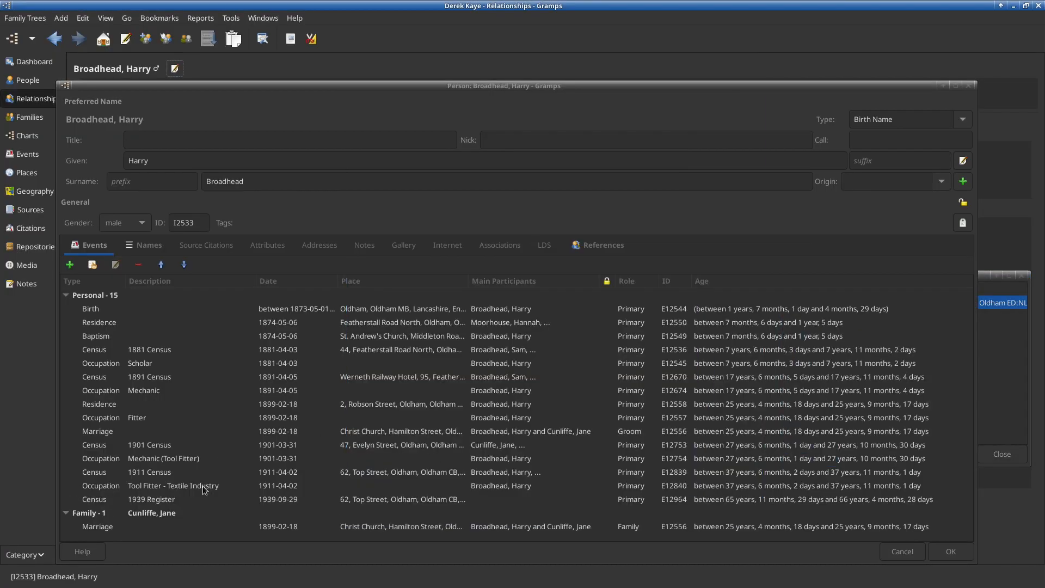
click(159, 498)
drag(157, 501, 1004, 347)
click(926, 277)
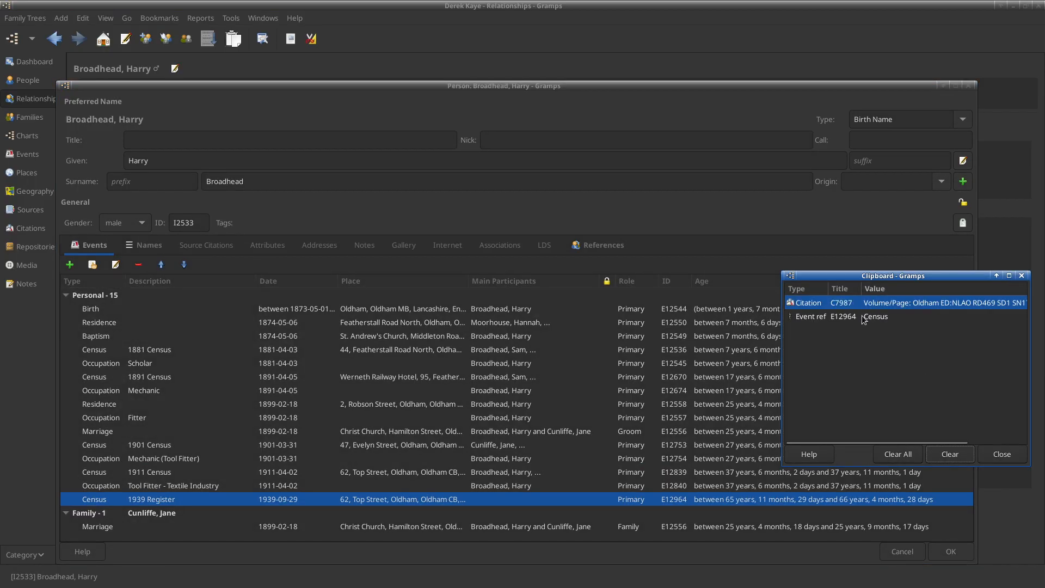
drag(515, 85, 459, 14)
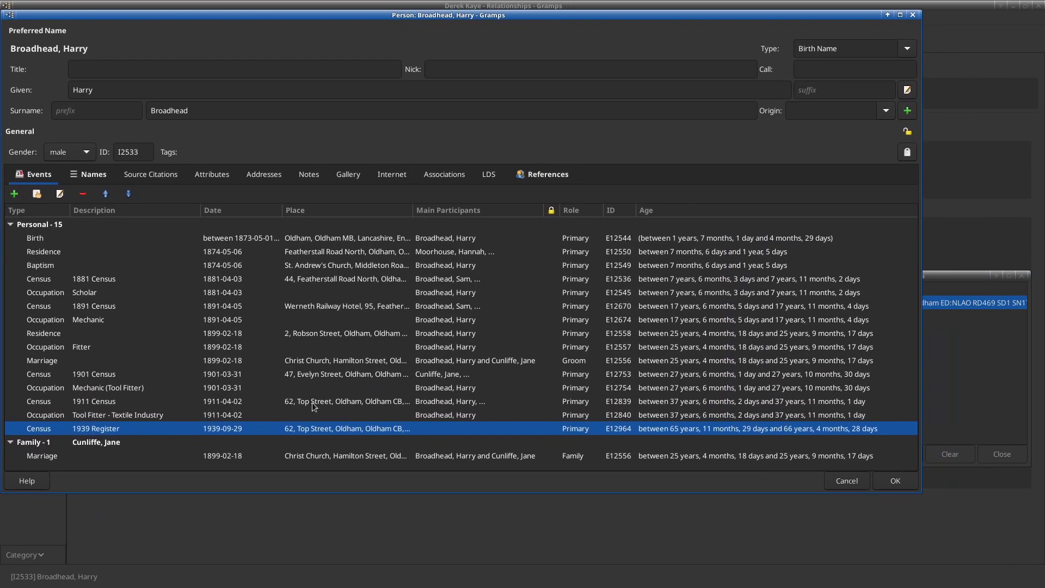
click(90, 174)
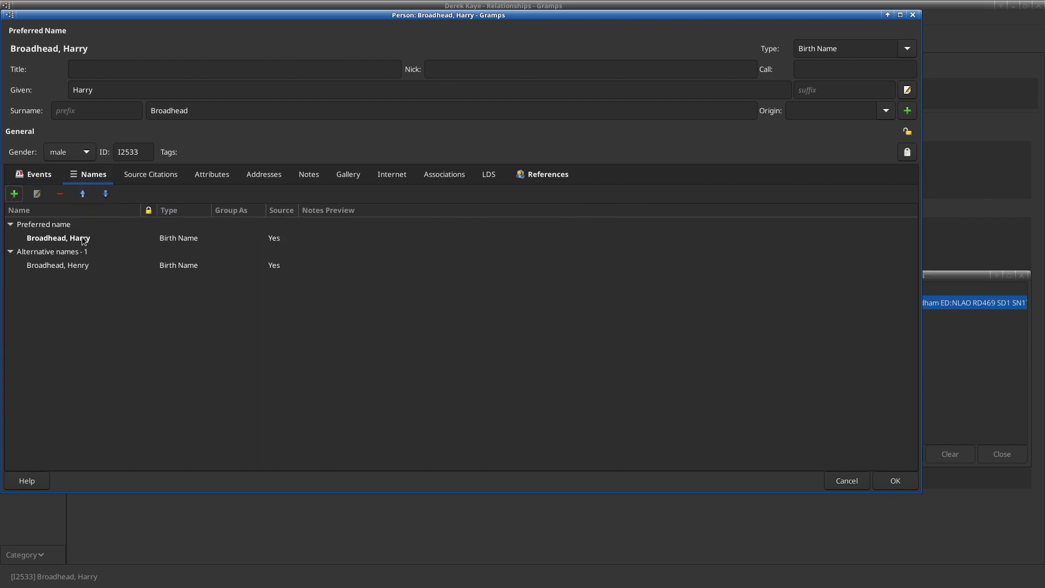
key(alt+Tab)
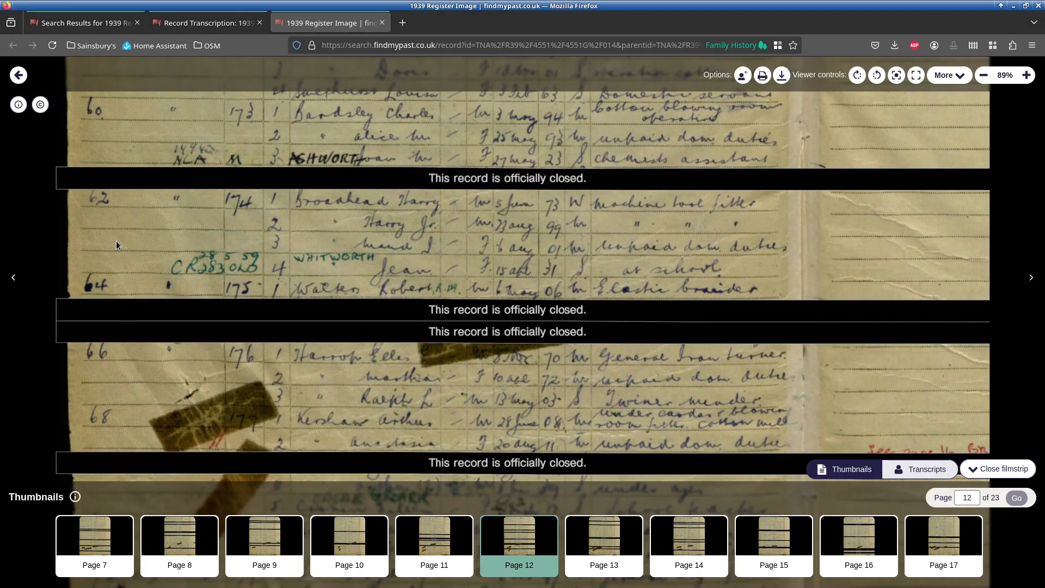
key(alt+Tab)
click(178, 238)
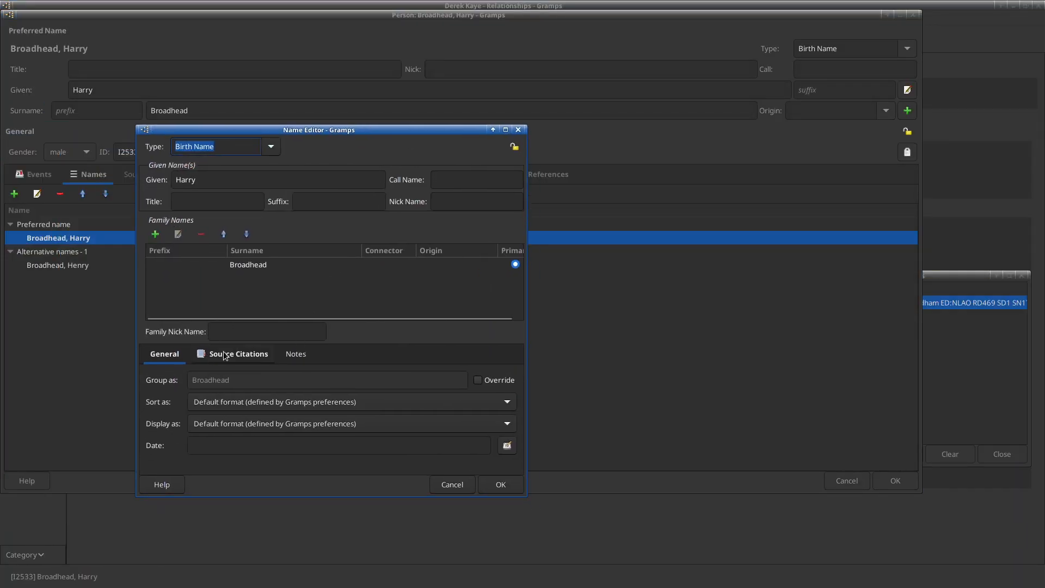
click(224, 351)
click(955, 356)
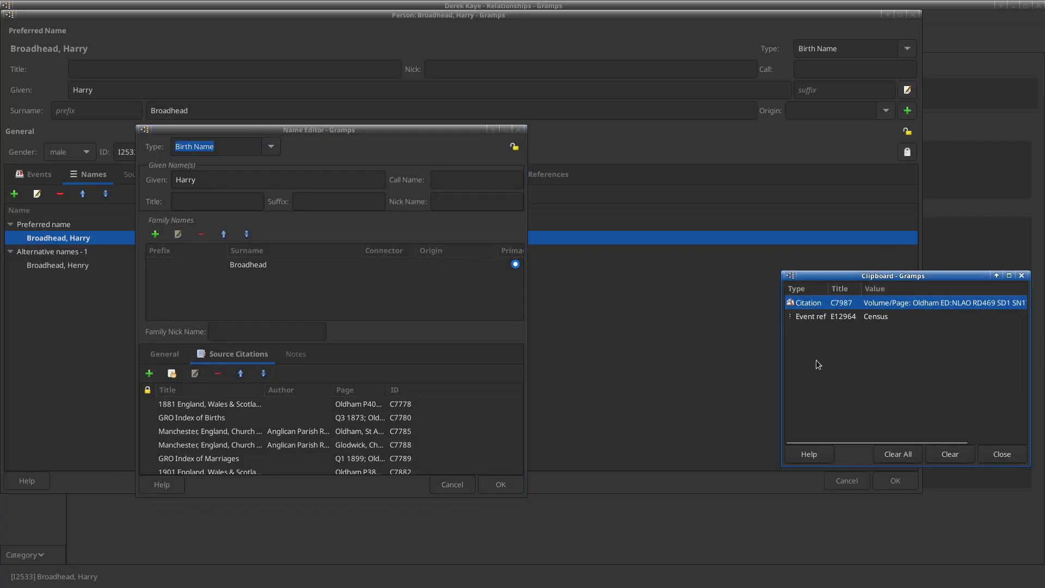
drag(835, 306, 217, 442)
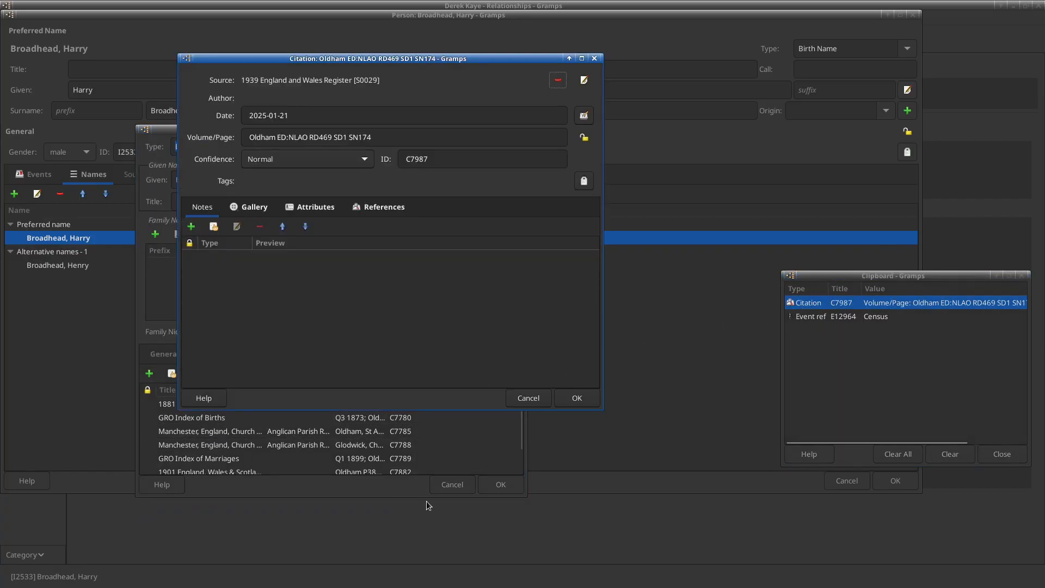
click(574, 397)
click(501, 487)
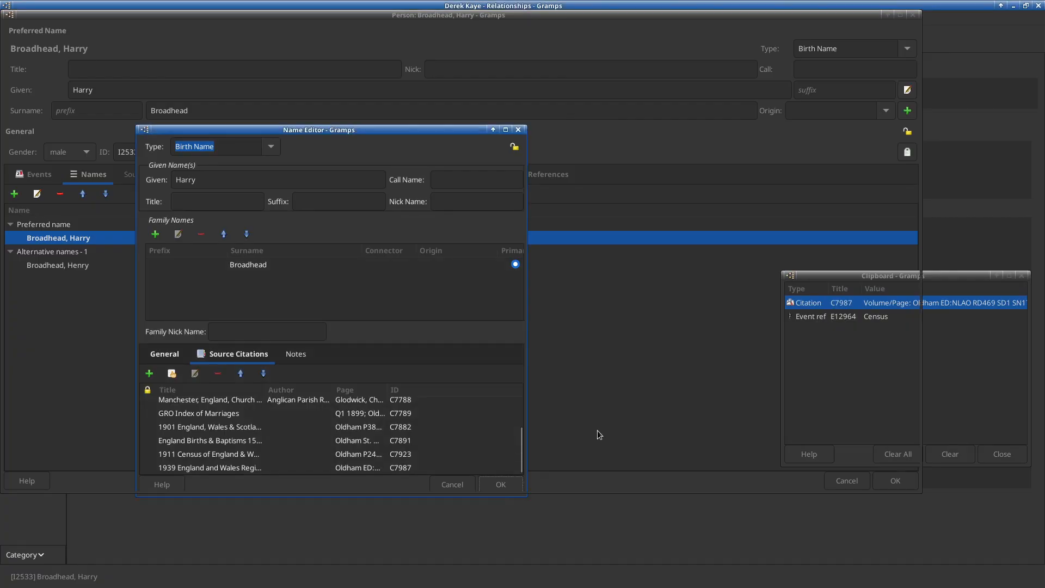
drag(918, 217, 767, 235)
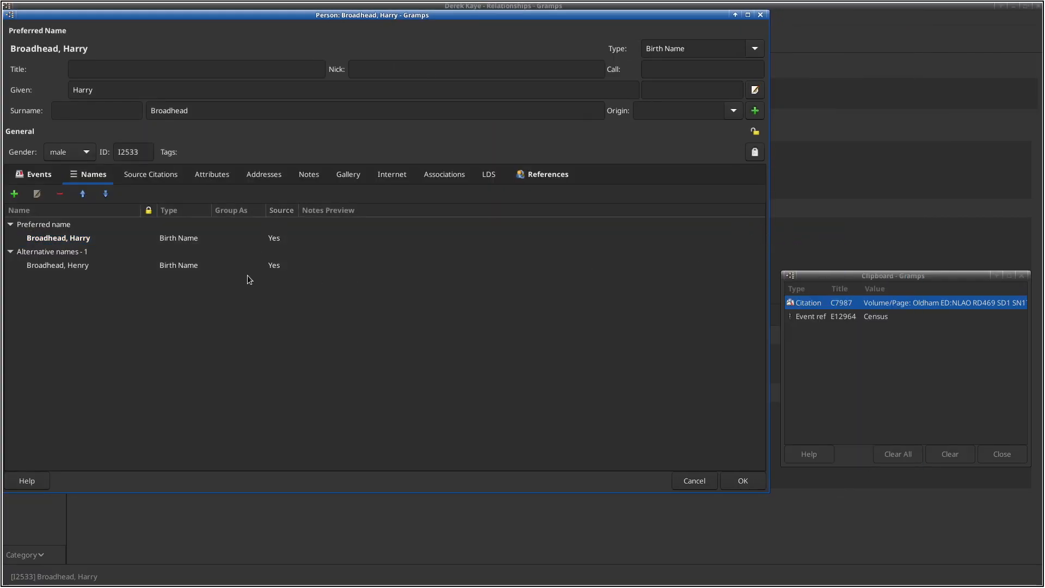
key(alt+Tab)
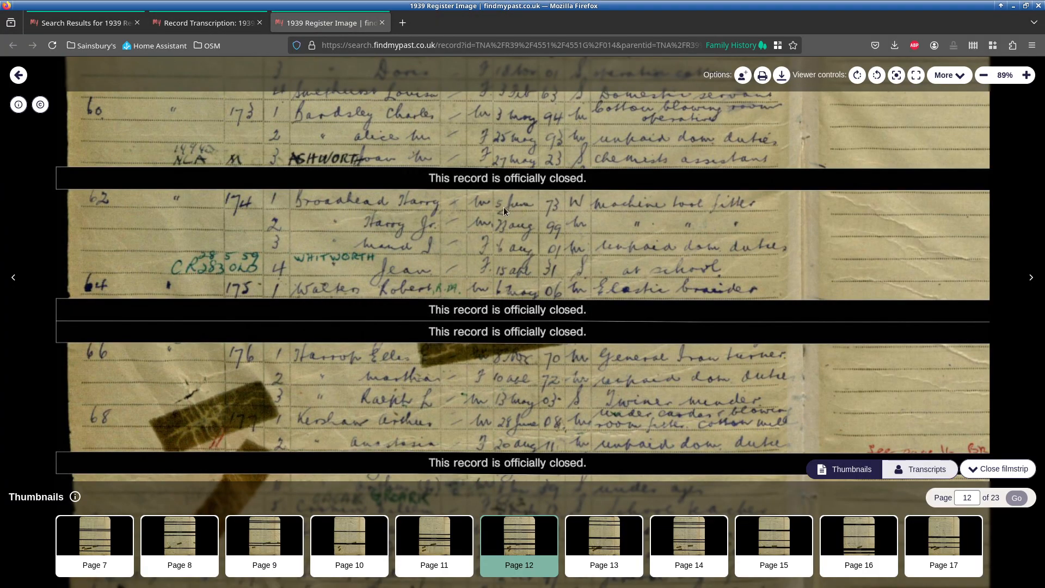
Change the birth date to 1873-06-05 and cite the 1939 Register for it.
key(alt+Tab)
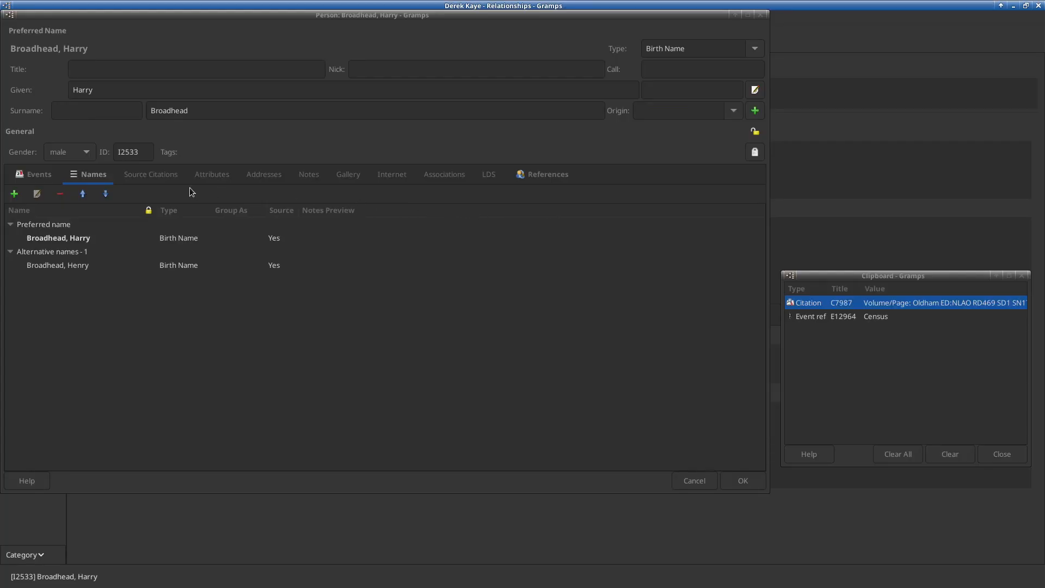
click(31, 180)
double_click(250, 239)
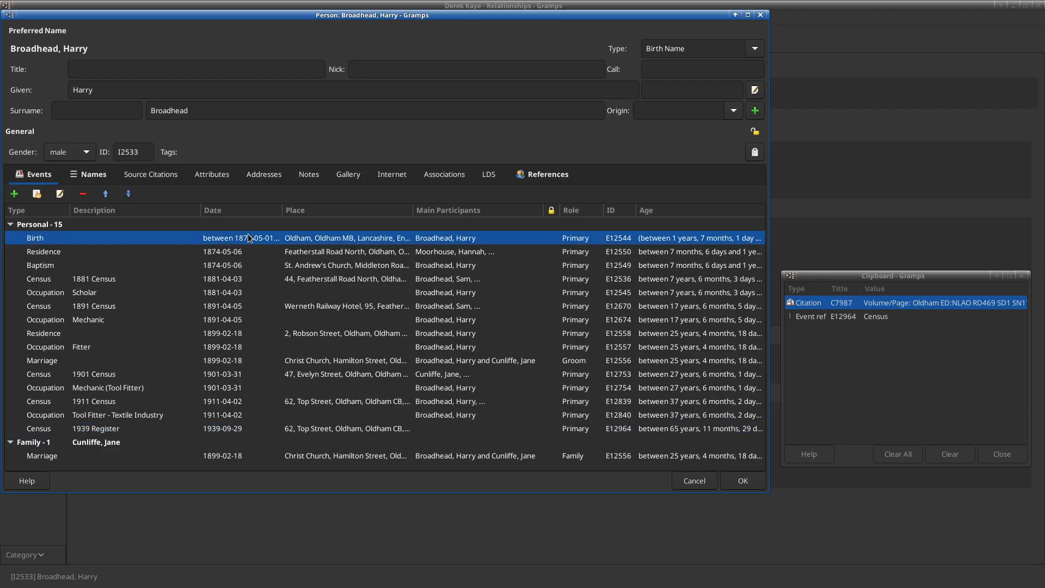
key(ctrl+a)
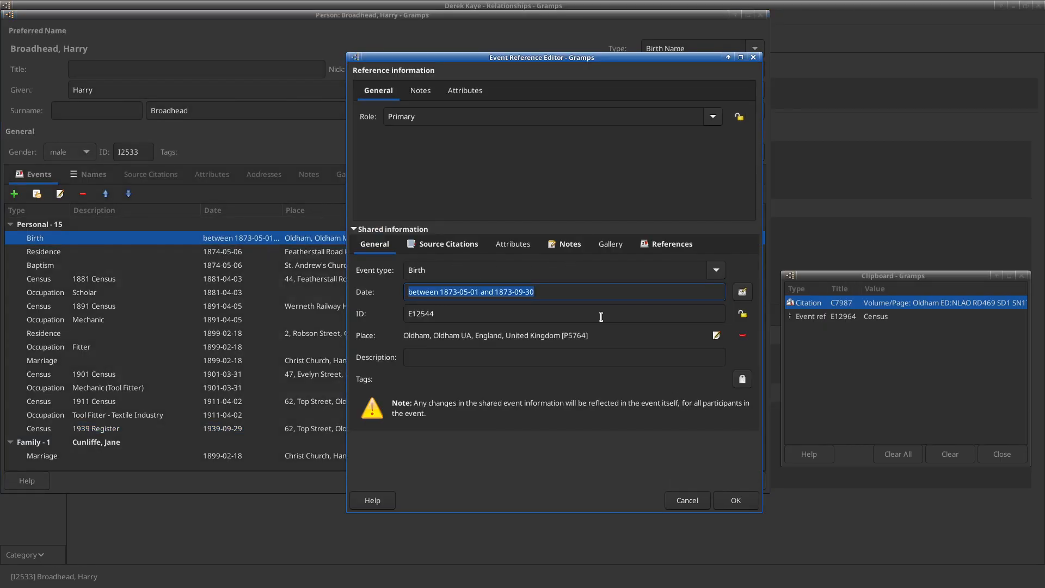
text(18)
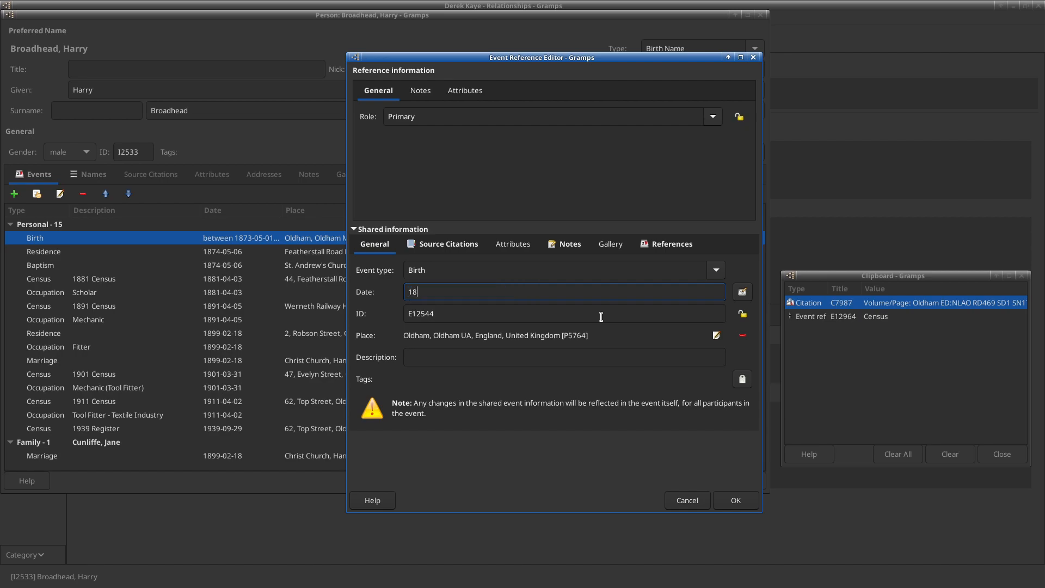
text(73-06-05)
click(429, 244)
drag(829, 304, 479, 379)
click(570, 396)
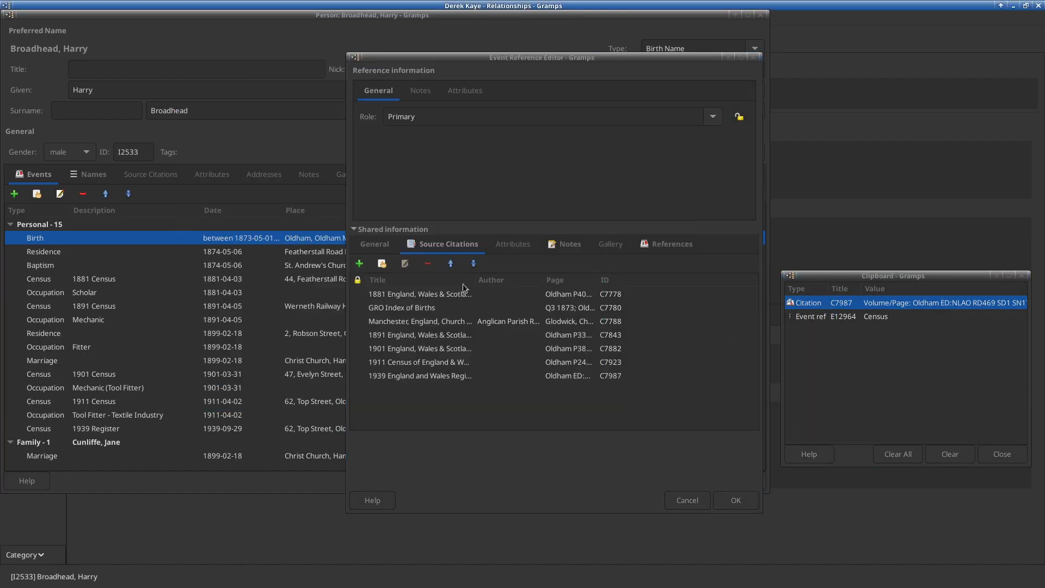
Add the line '1939 Register: DoB=1873-06-05' to the birth event's note.
click(568, 245)
click(467, 295)
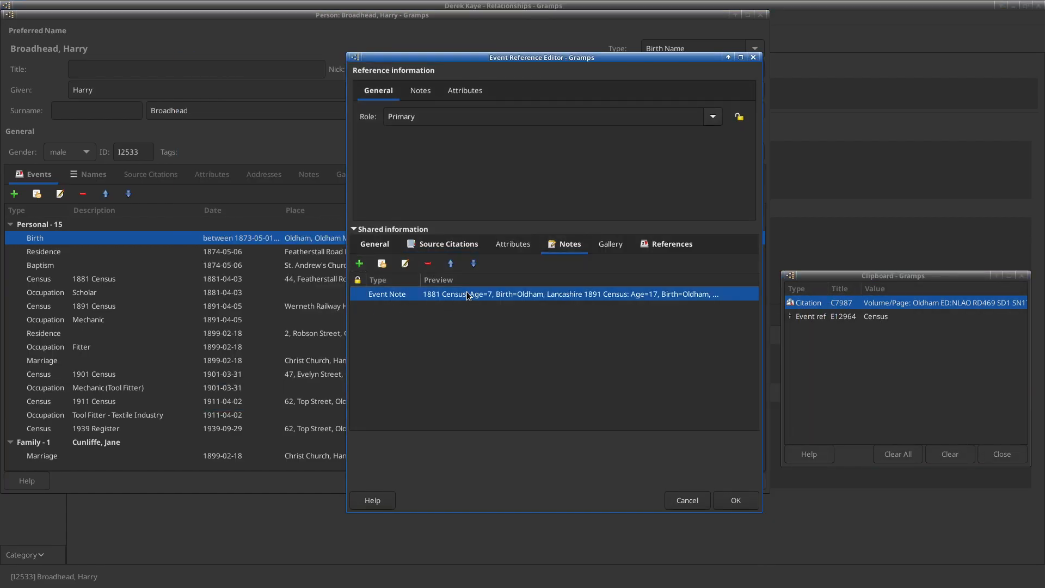
drag(464, 94, 619, 45)
key(Return)
text(1939)
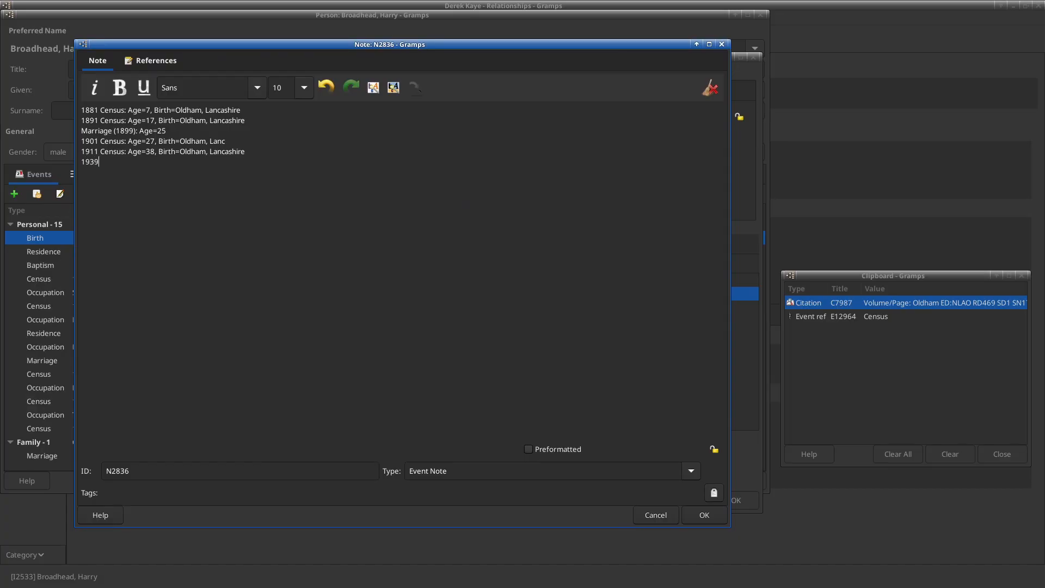
text( Register: DoB=1873-06-05)
click(704, 515)
Review the birth's citations and notes, then save the corrected birth event.
click(429, 246)
click(413, 307)
click(414, 326)
click(417, 350)
click(420, 375)
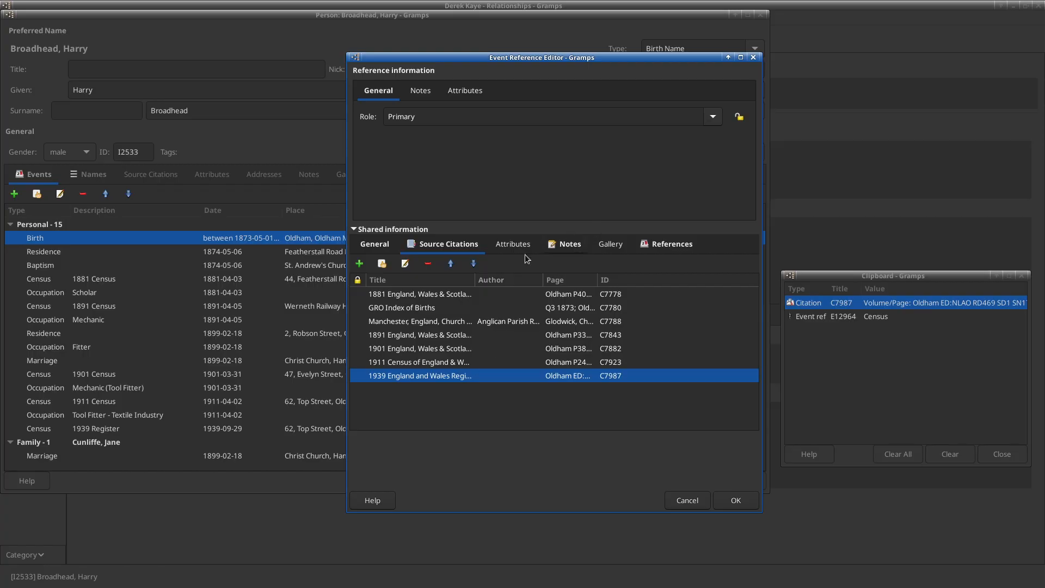
click(559, 244)
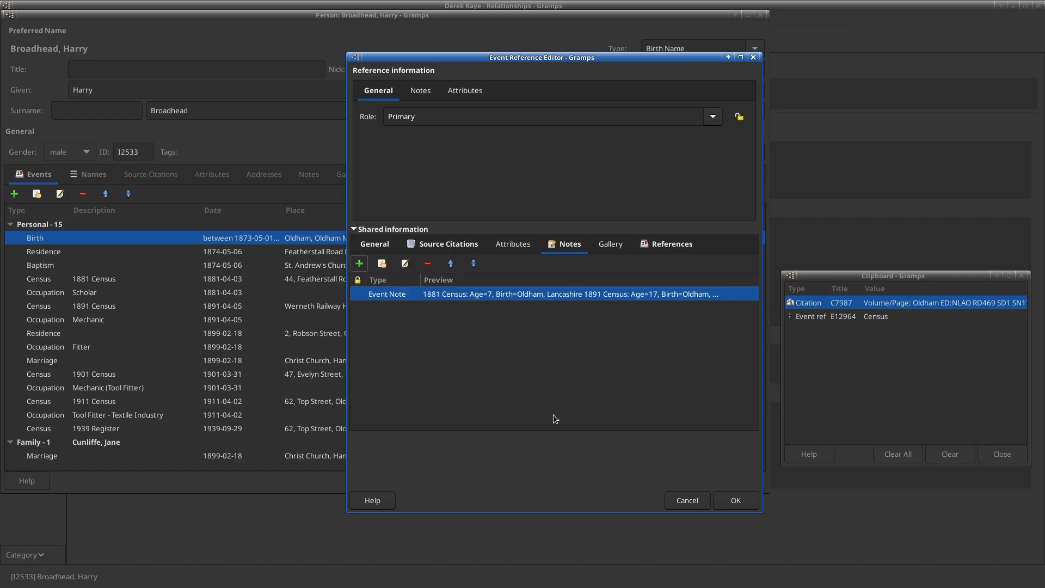
click(736, 500)
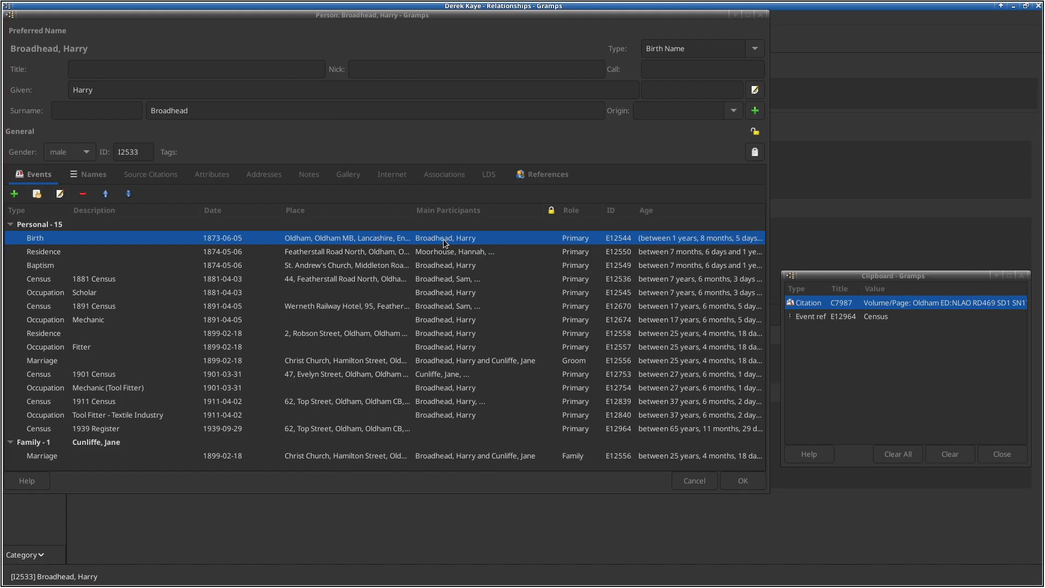
Check the 1939 Register image, then save and close the open person record.
key(alt+Tab)
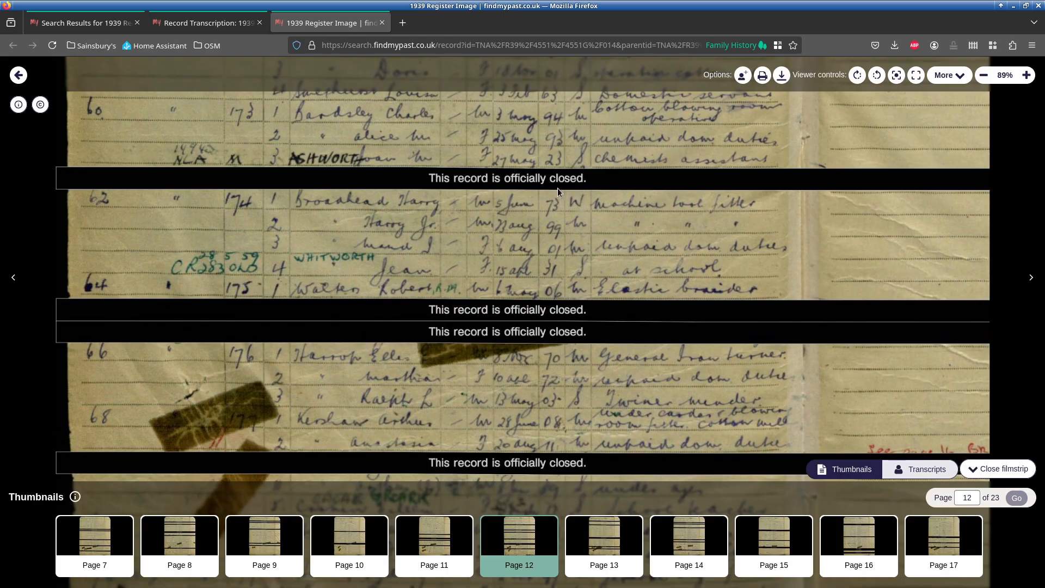
key(alt+Tab)
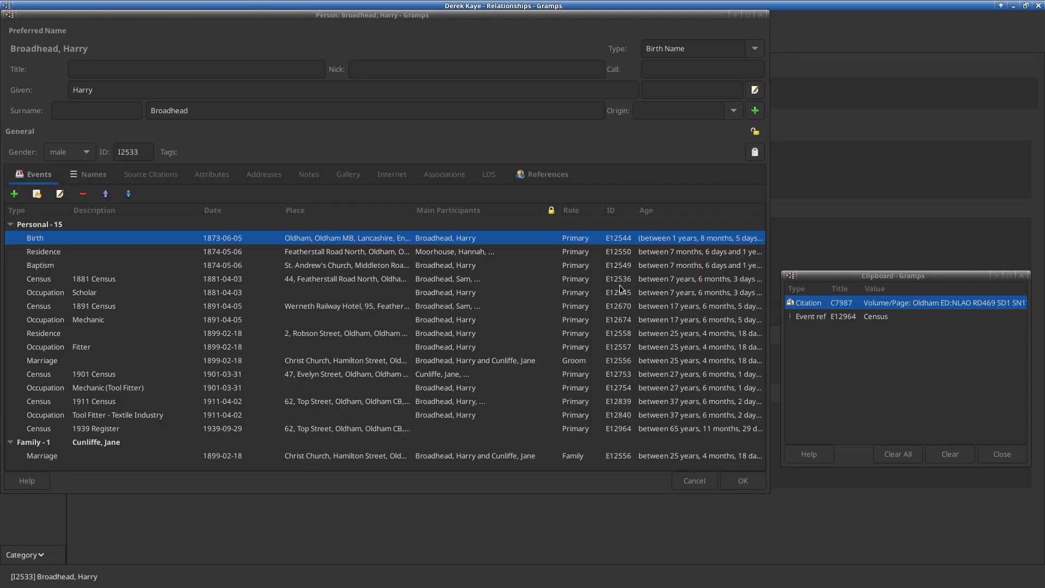
click(744, 479)
Add a Death event for Jane dated before 1939-09-29, citing the 1939 Register.
click(238, 354)
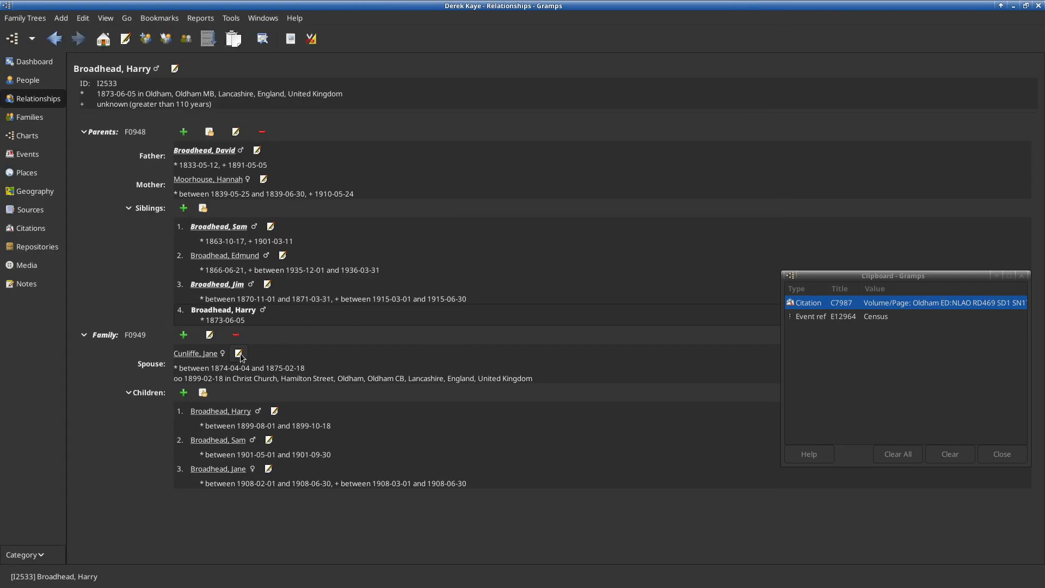
click(14, 194)
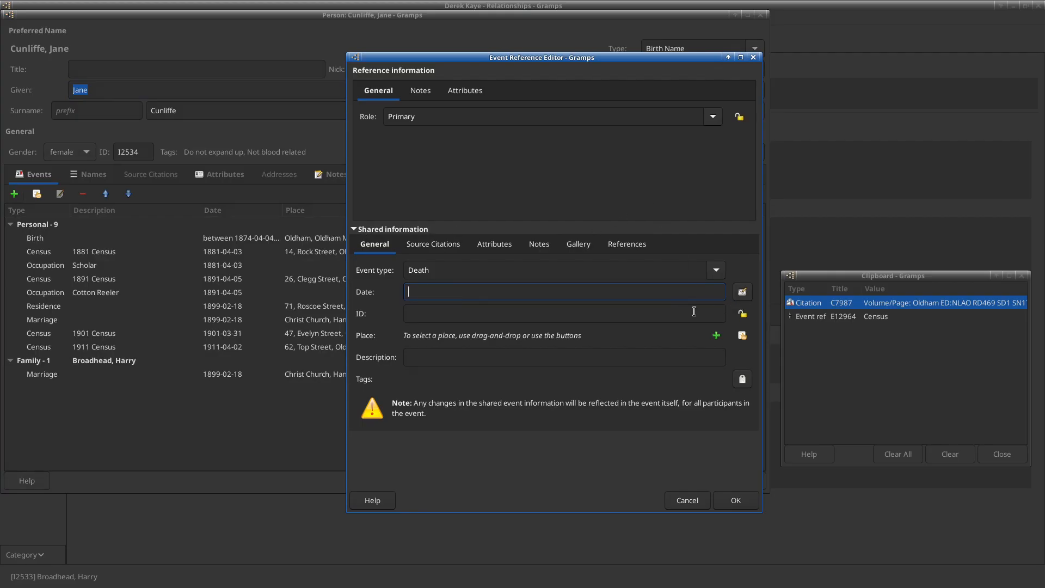
text(bet)
text(ore 1939-09-0)
key(BackSpace)
text(29)
click(433, 244)
drag(887, 302, 712, 327)
click(583, 401)
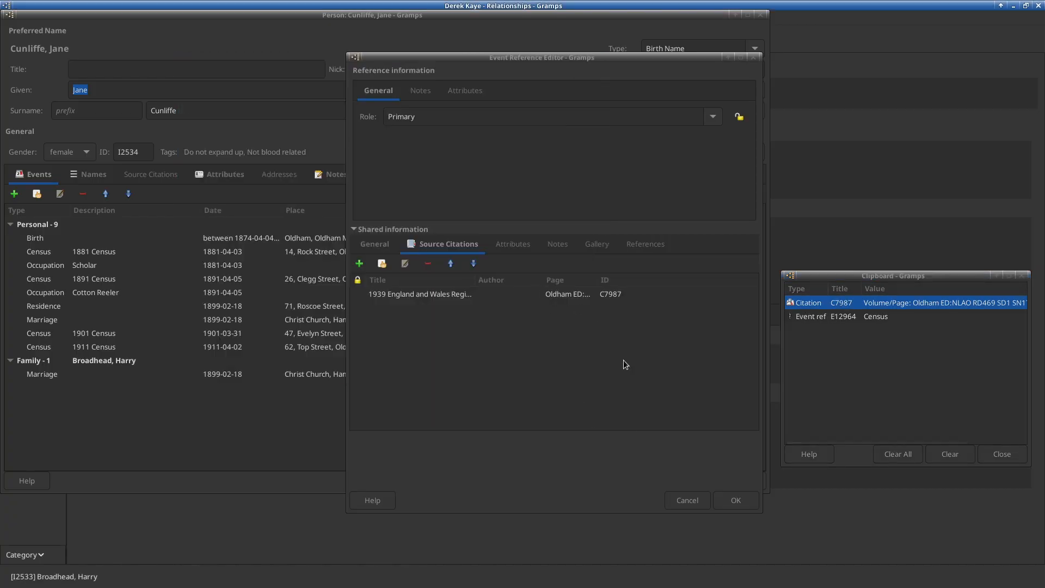
click(739, 501)
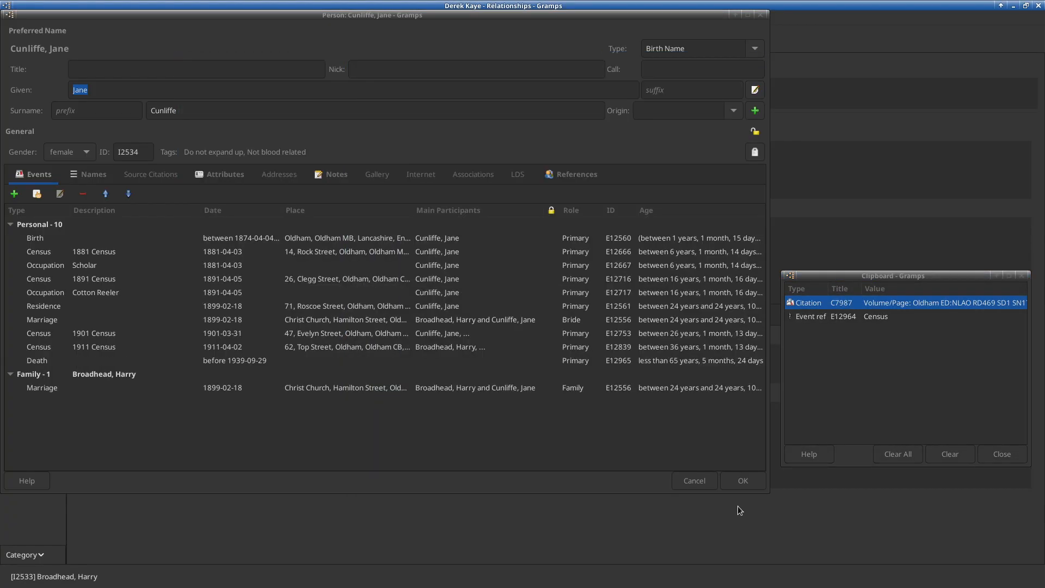
click(757, 154)
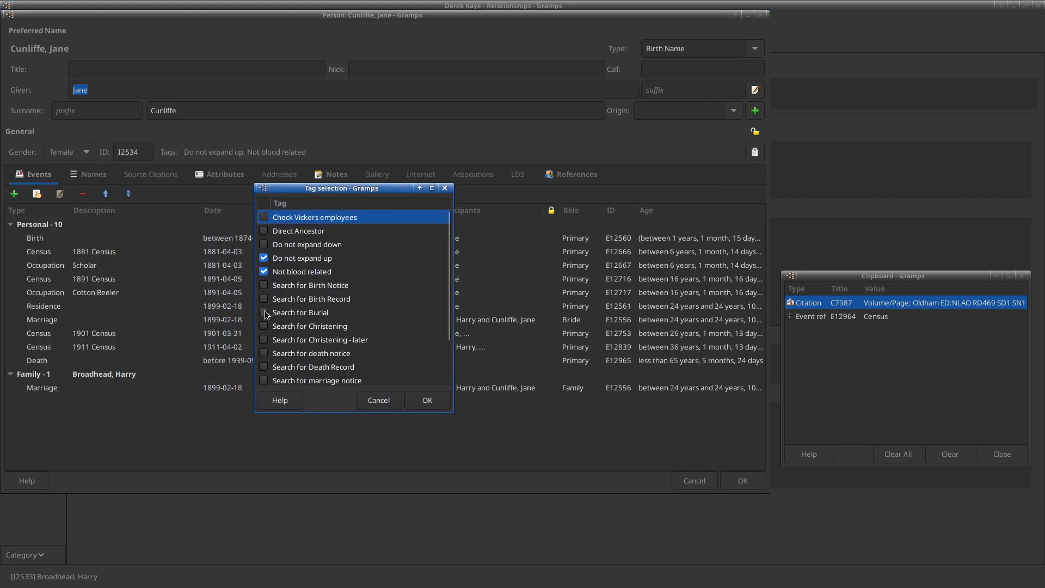
click(263, 367)
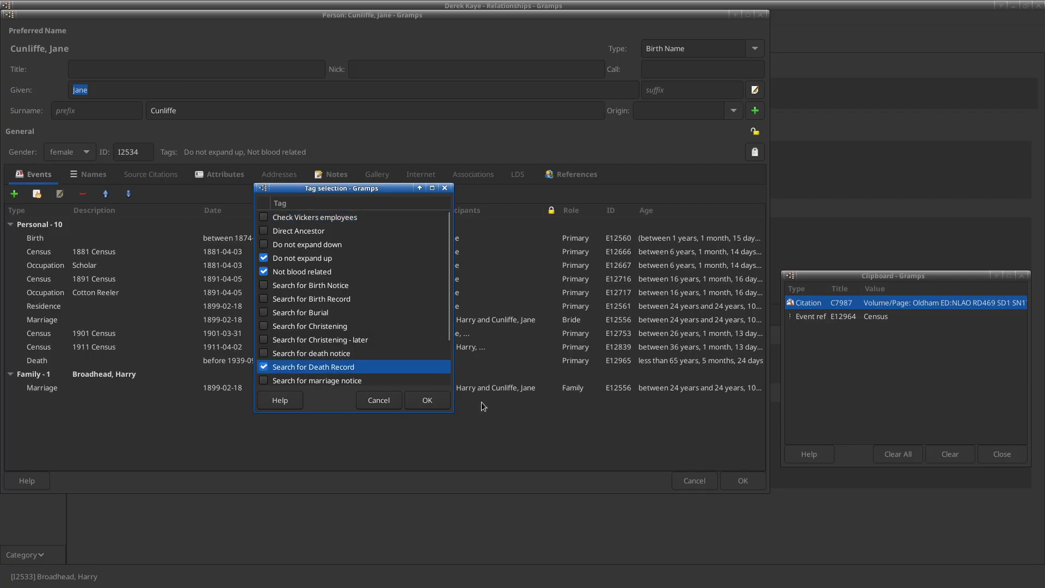
click(436, 401)
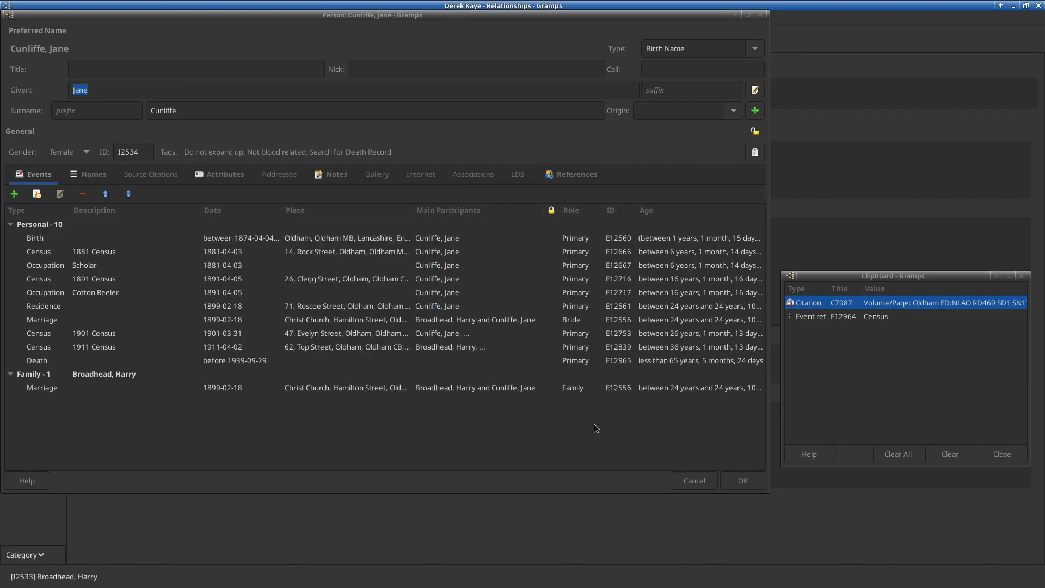
Review Jane's Notes, Attributes and Events, then save her record.
click(331, 180)
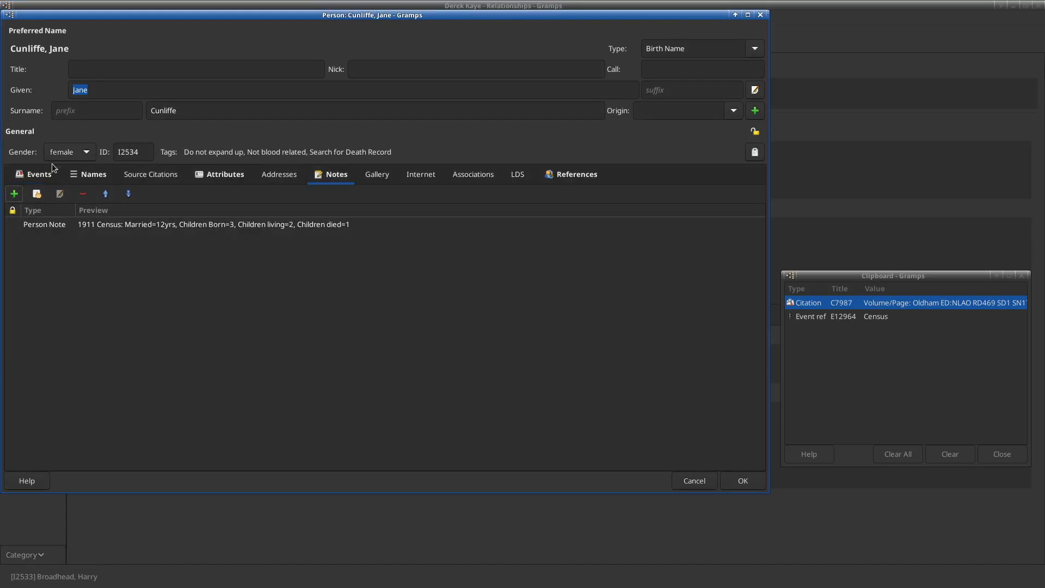
click(41, 174)
click(216, 177)
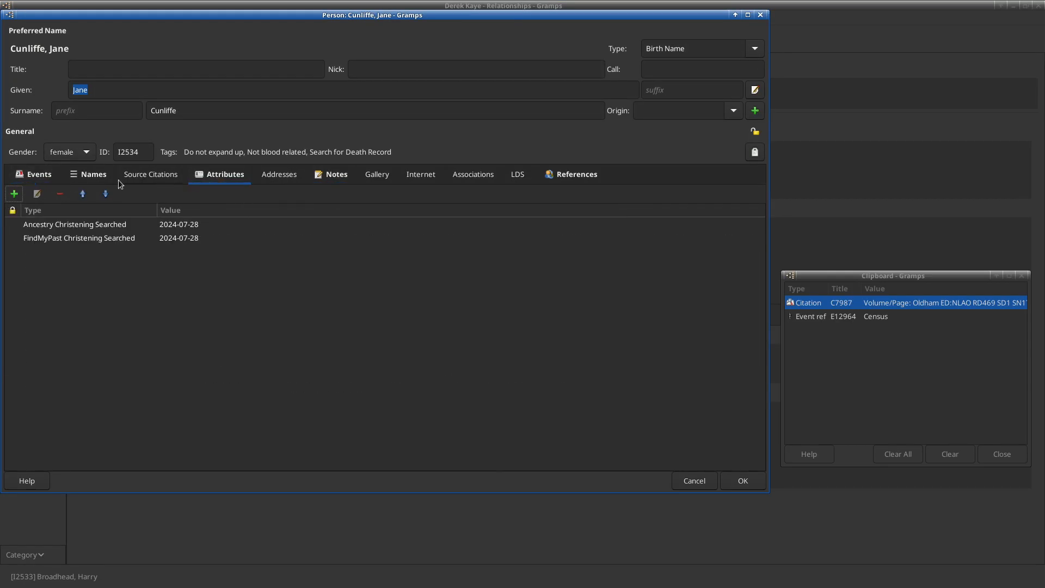
click(31, 175)
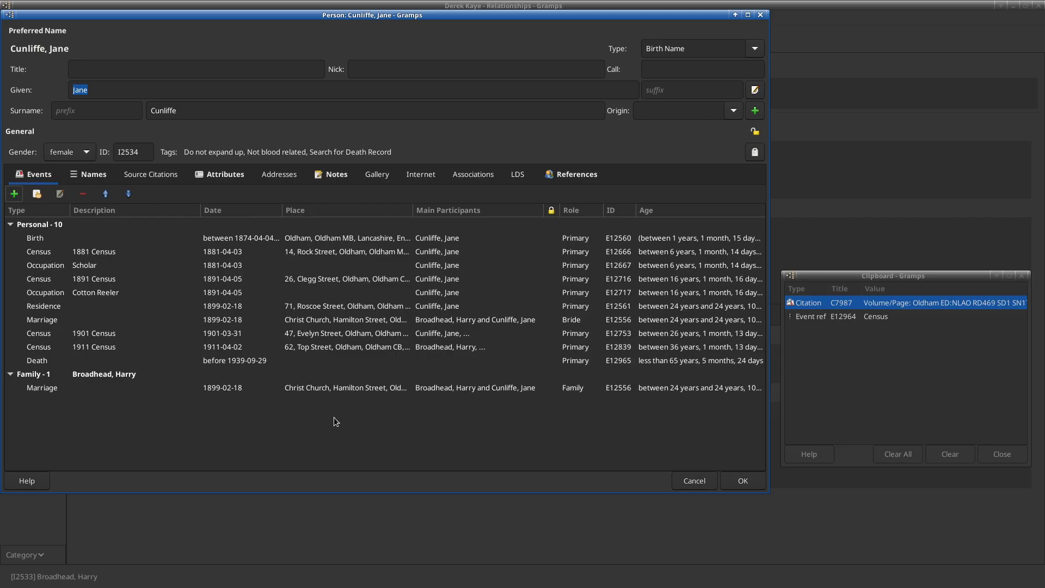
click(744, 477)
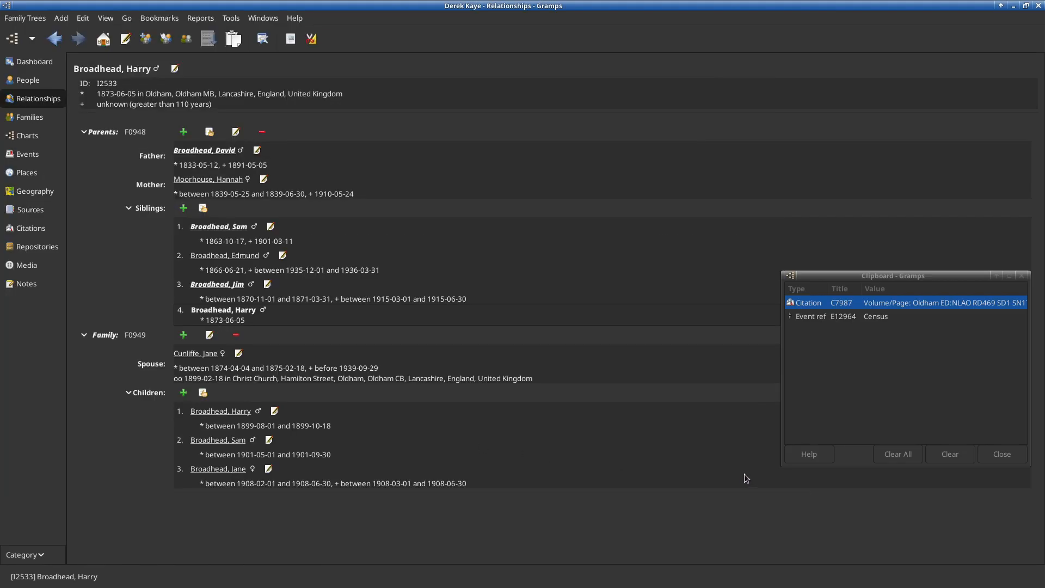
key(alt+Tab)
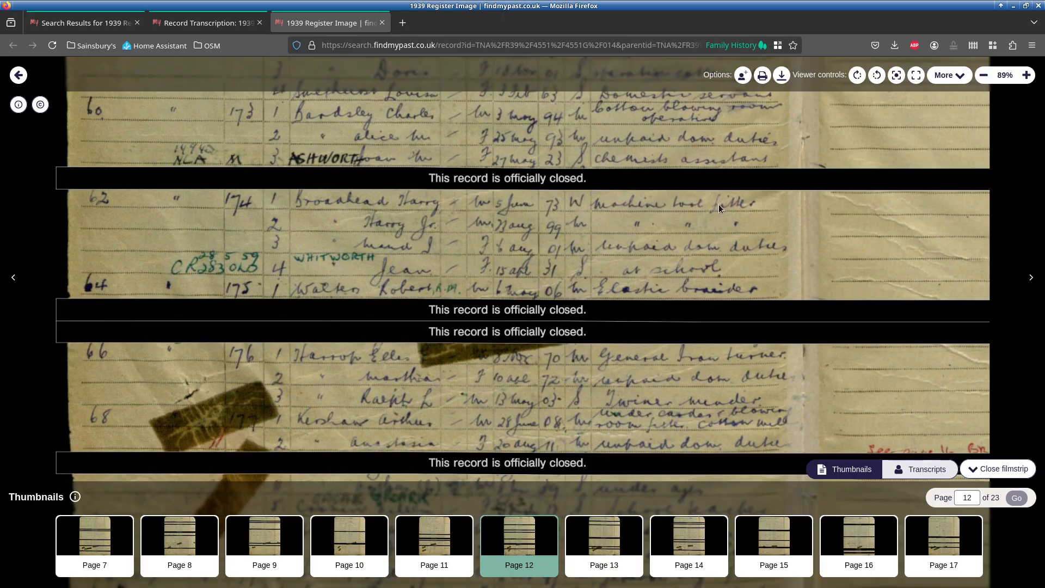
key(alt+Tab)
click(177, 71)
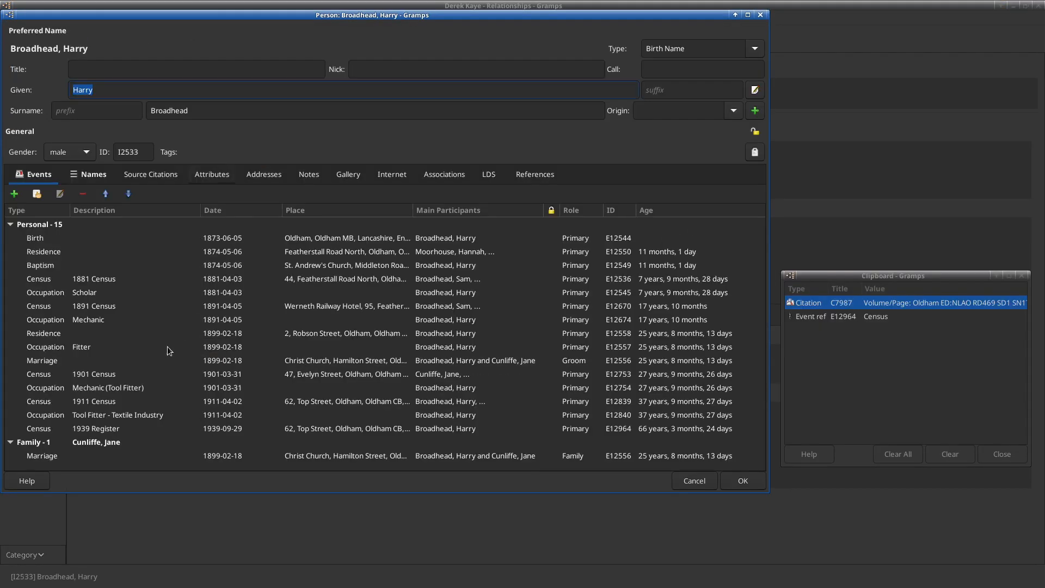
click(15, 195)
click(716, 270)
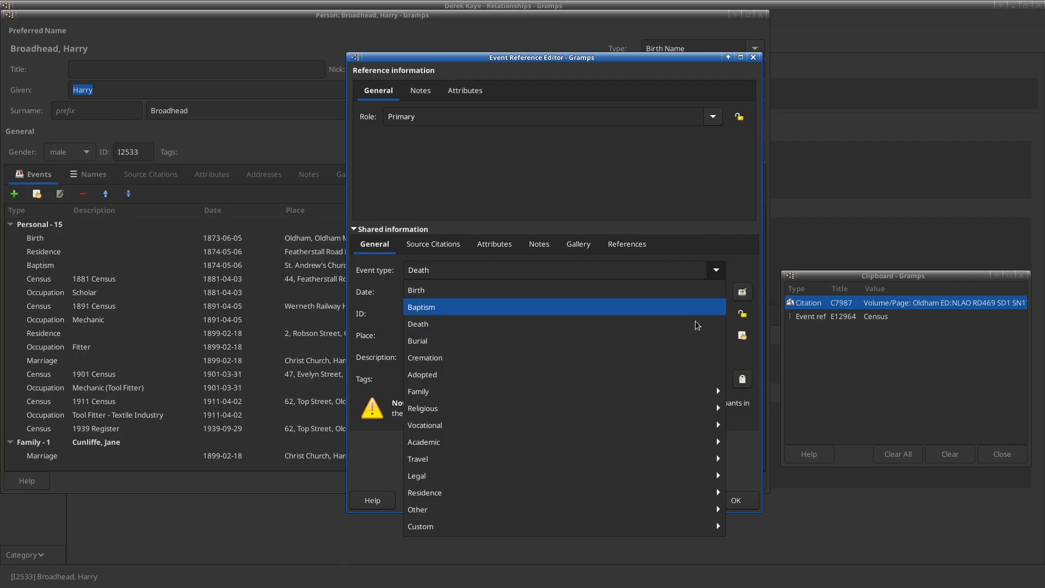
mouse_move(680, 427)
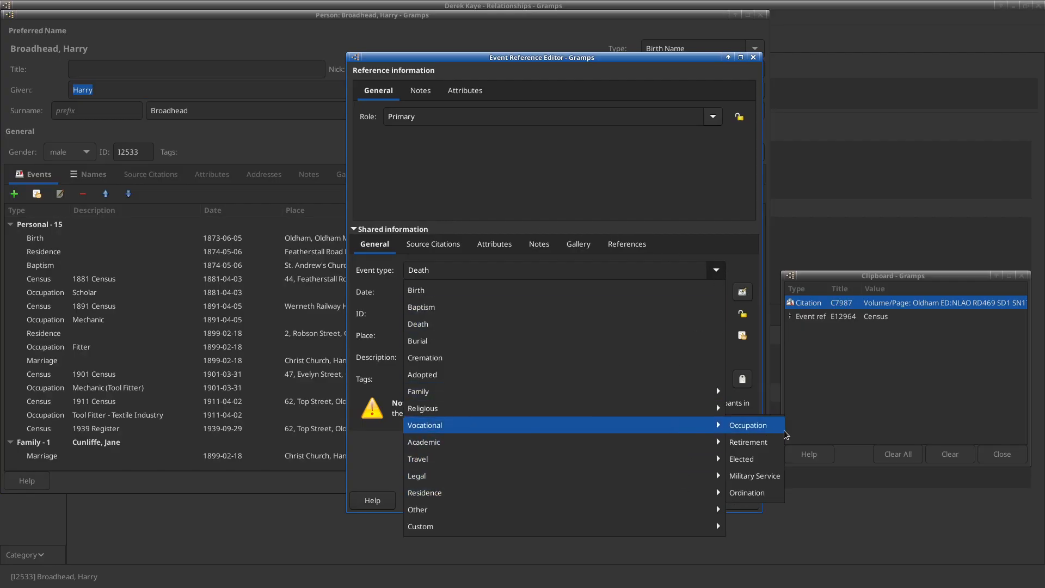
click(778, 429)
Date the occupation 1939-09-29 as Machine Tool Fitter, cite C7987, and save it.
click(499, 292)
text(1939-09-29)
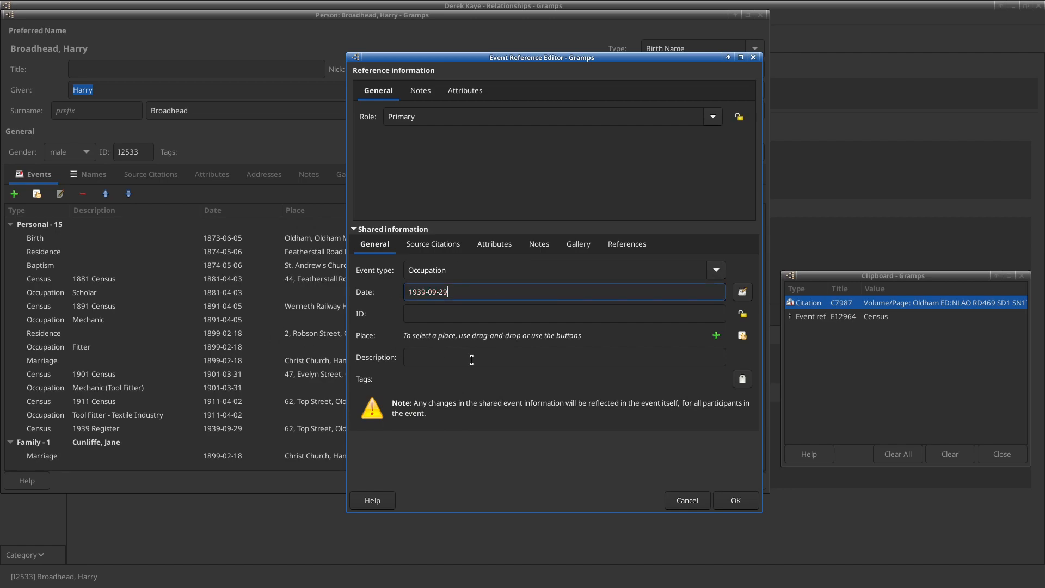
text(Machine )
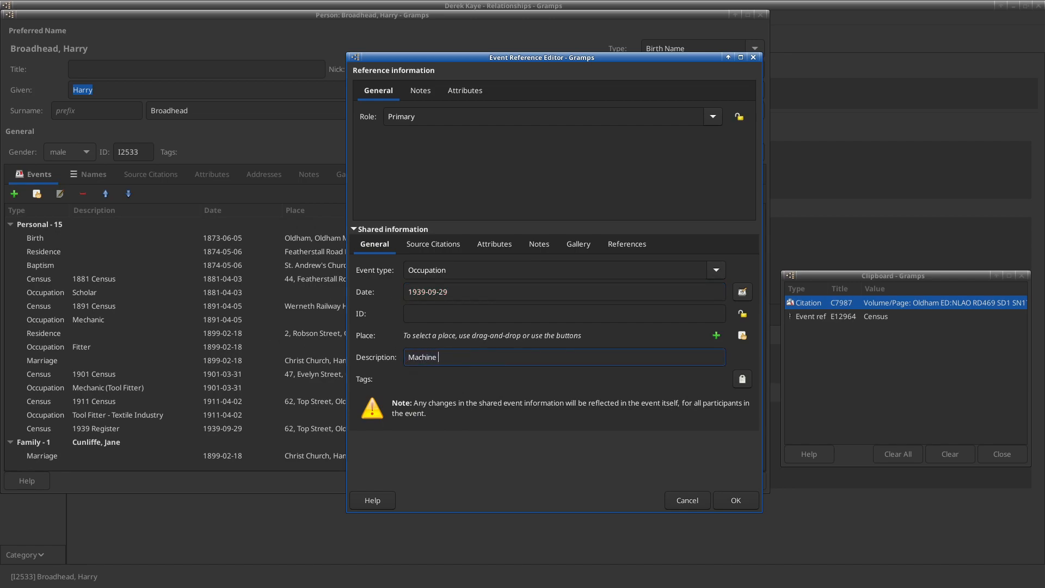
text(Tool Fitter)
click(441, 244)
drag(889, 304, 533, 339)
click(576, 397)
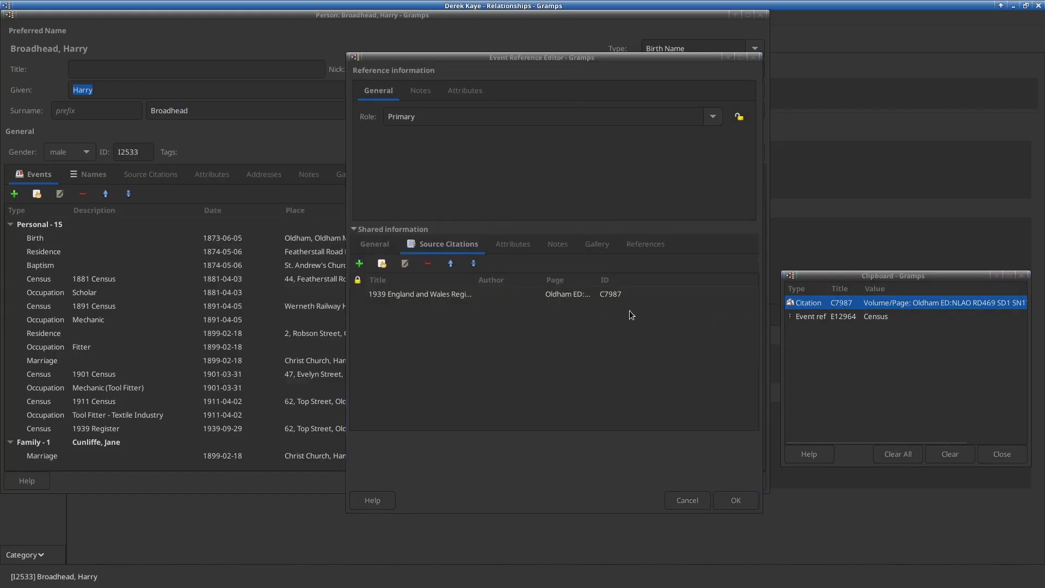
click(738, 497)
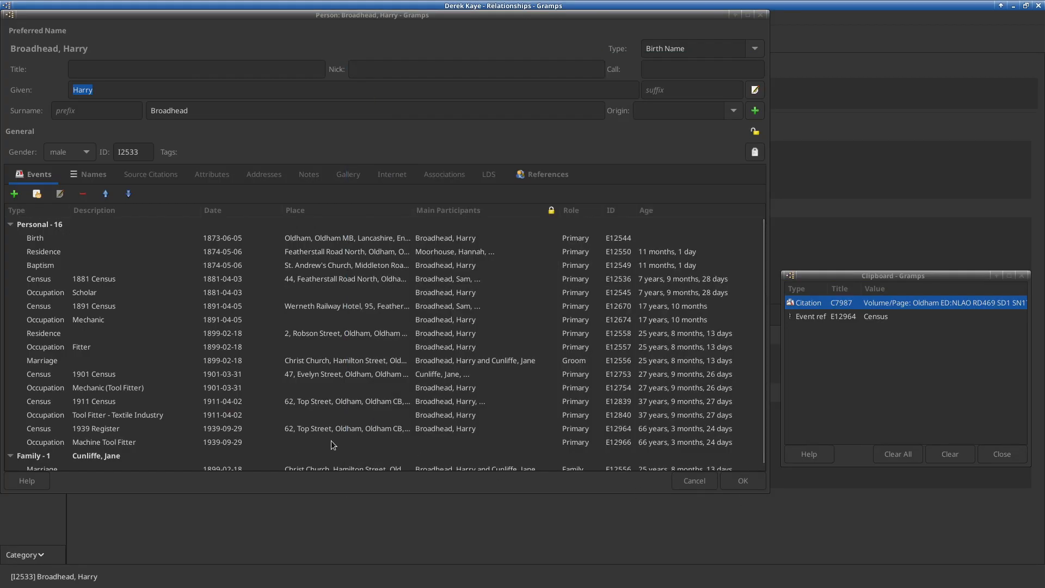
key(alt+Tab)
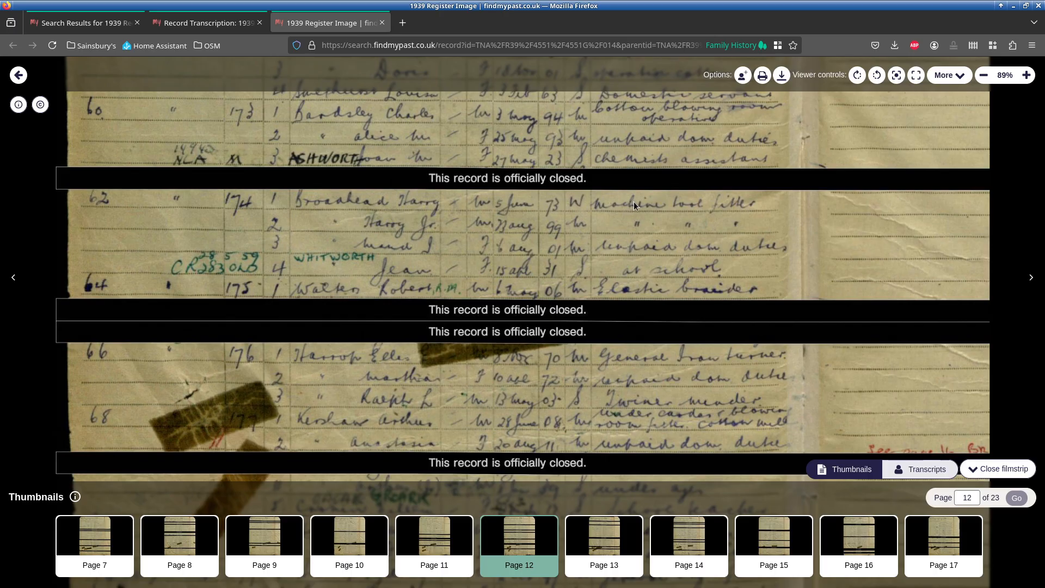
Give Harry the Search for Death Record tag and save his person record.
key(alt+Tab)
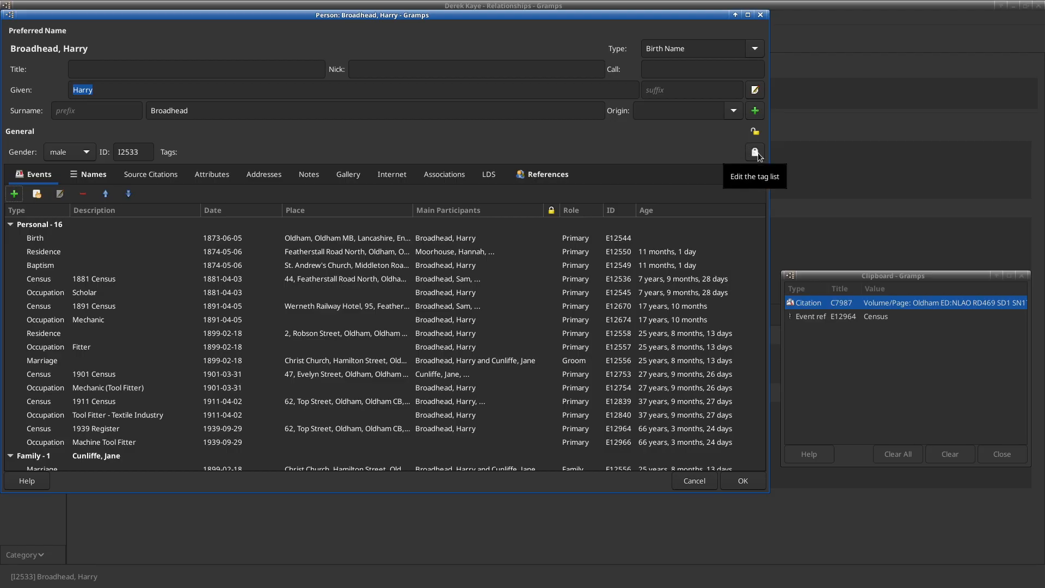
click(756, 153)
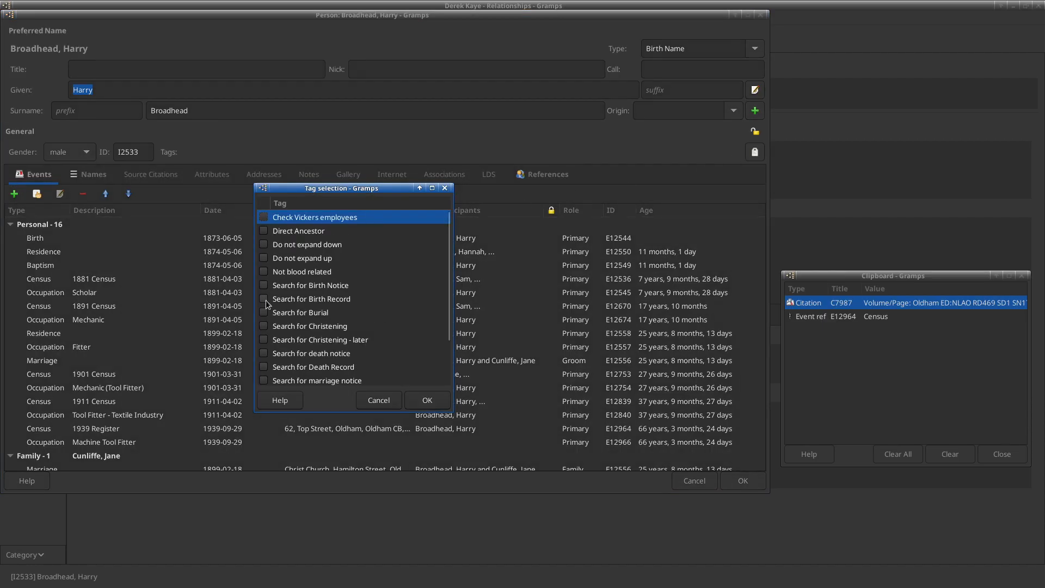
click(264, 367)
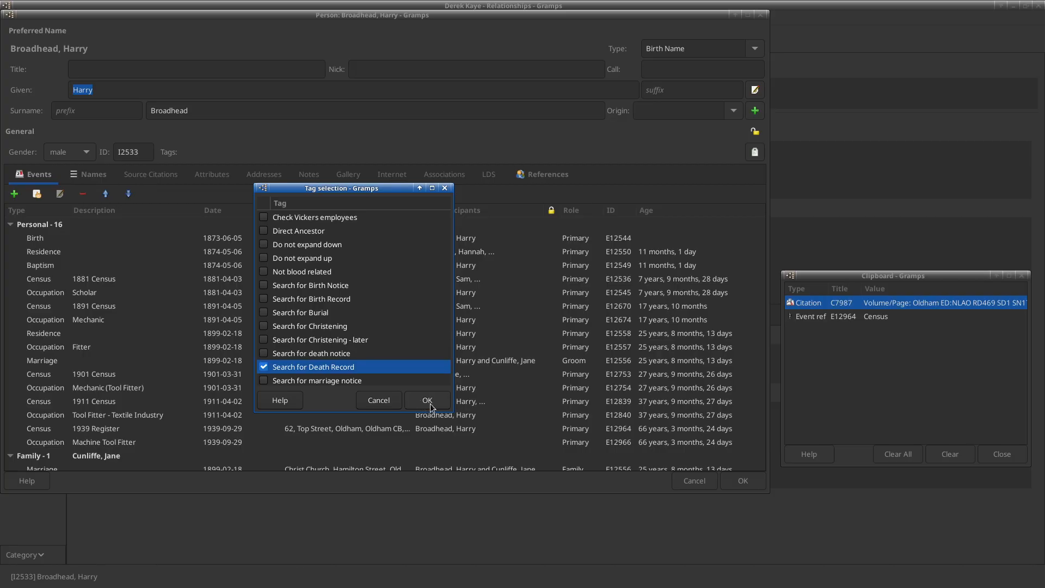
click(426, 402)
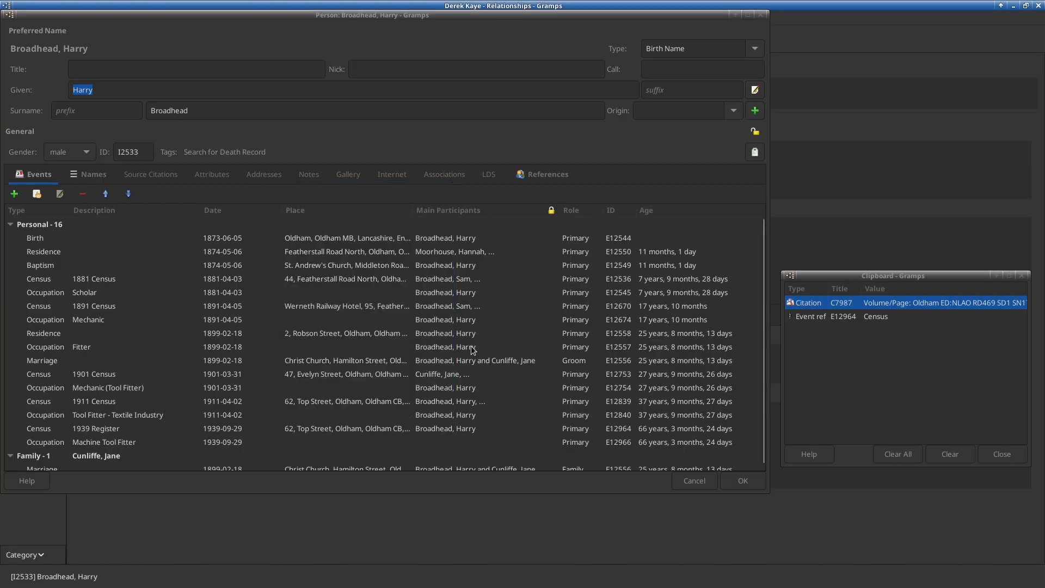
click(744, 477)
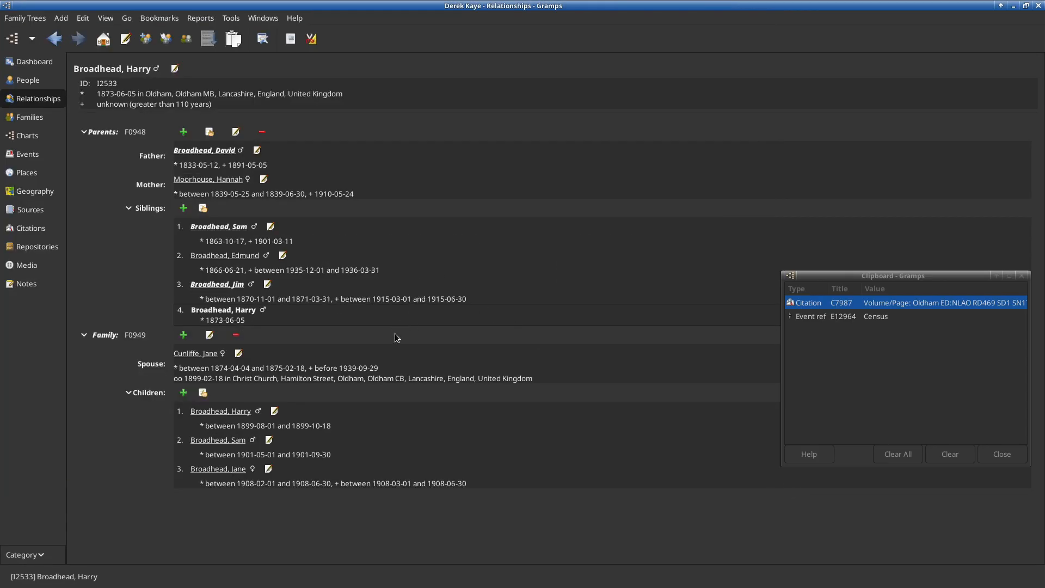
key(alt+Tab)
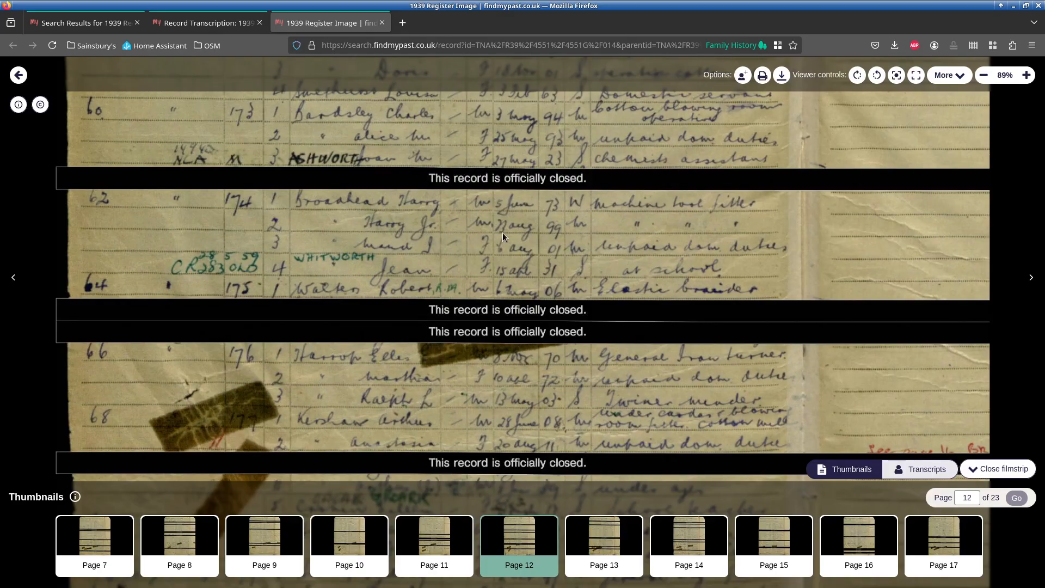
Compare Harry Jr.'s register row, born 23 Aug 1899, with the household transcription.
scroll(511, 232, up, 5)
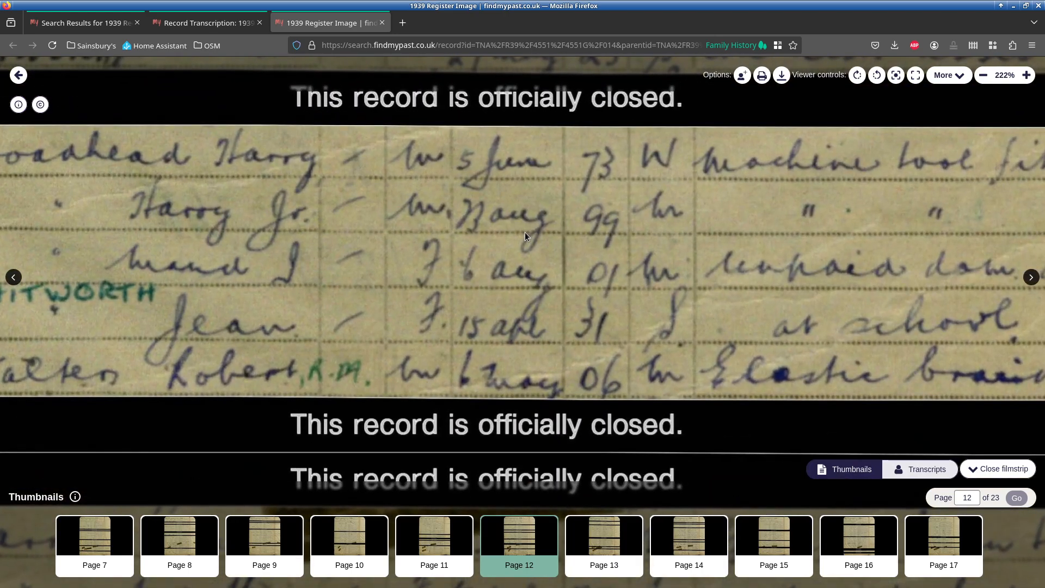
scroll(524, 232, down, 5)
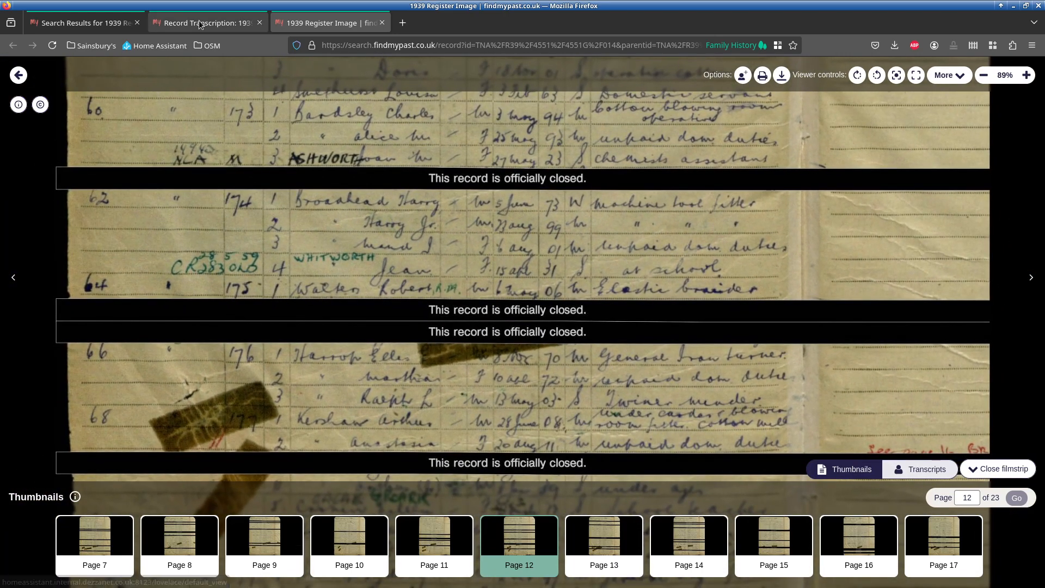
click(200, 24)
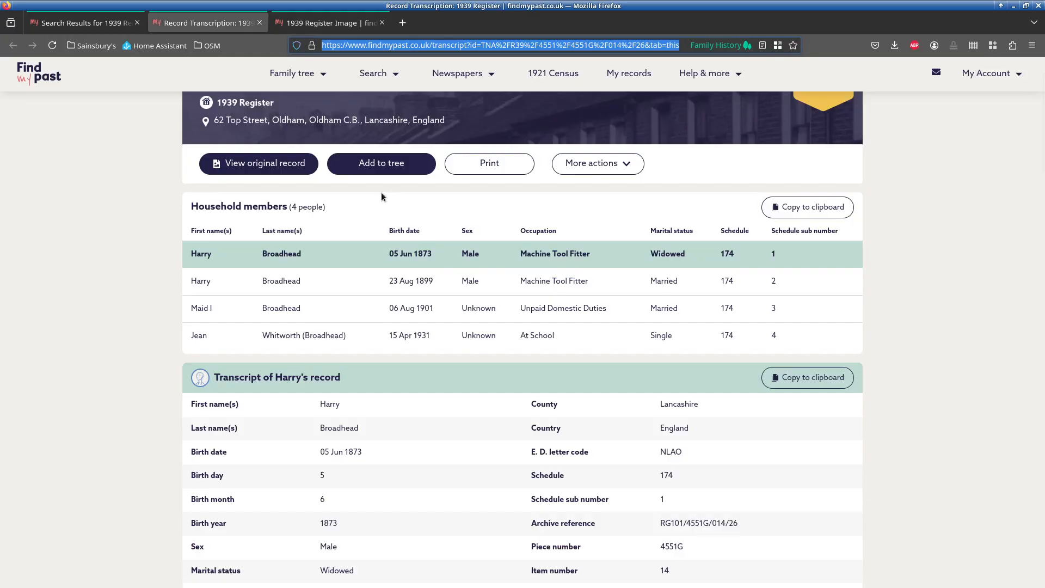
click(347, 24)
scroll(550, 237, up, 4)
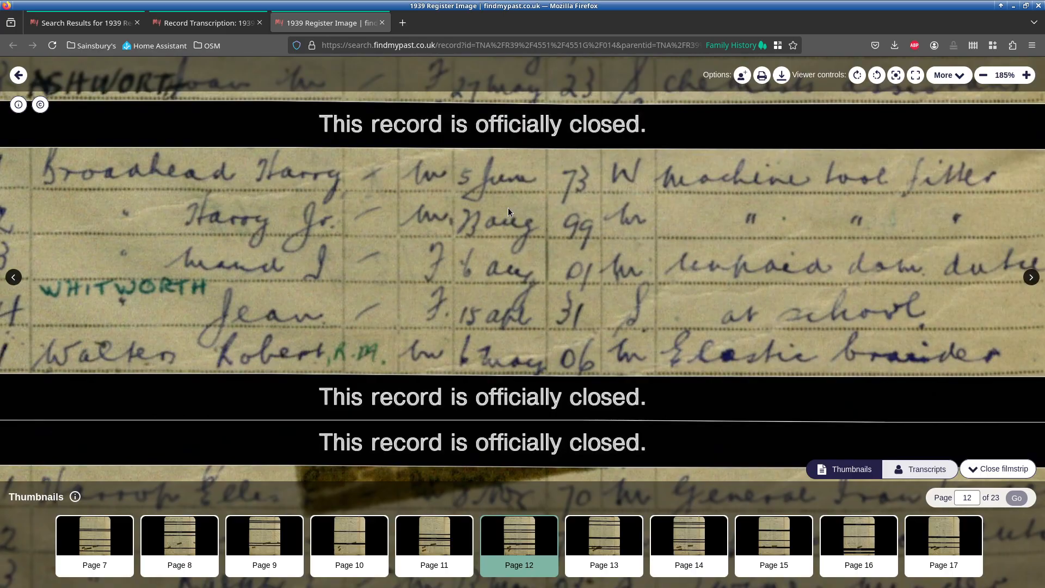
scroll(508, 211, down, 3)
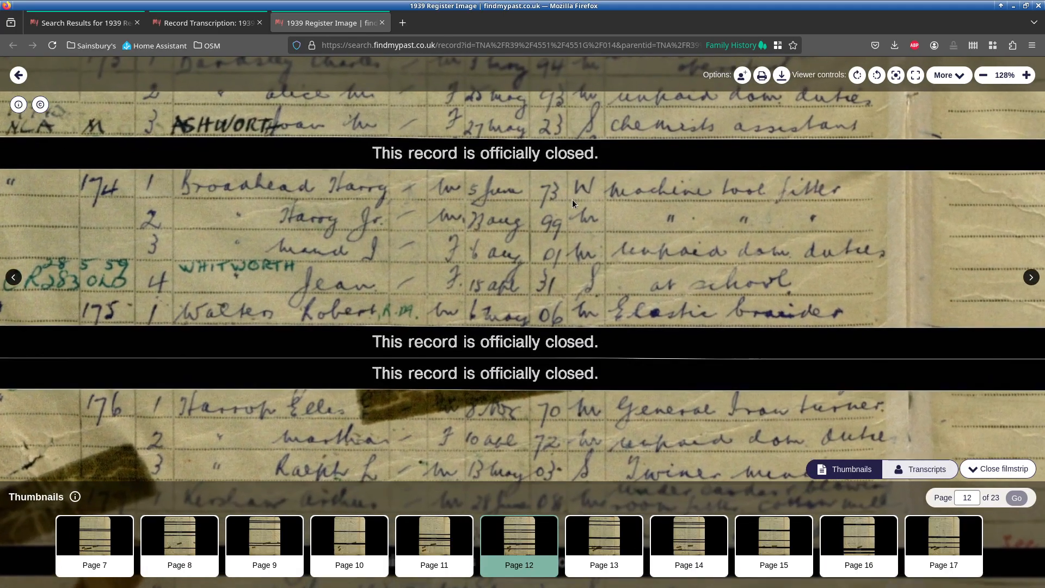
key(alt+Tab)
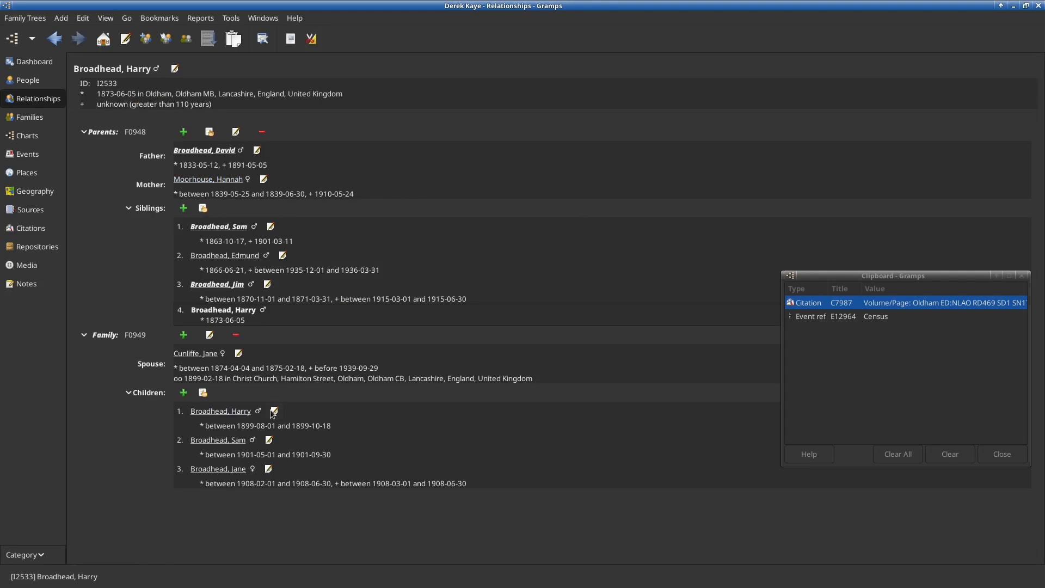
Attach citation C7987 to Harry Jr.'s preferred name and save the name.
click(235, 413)
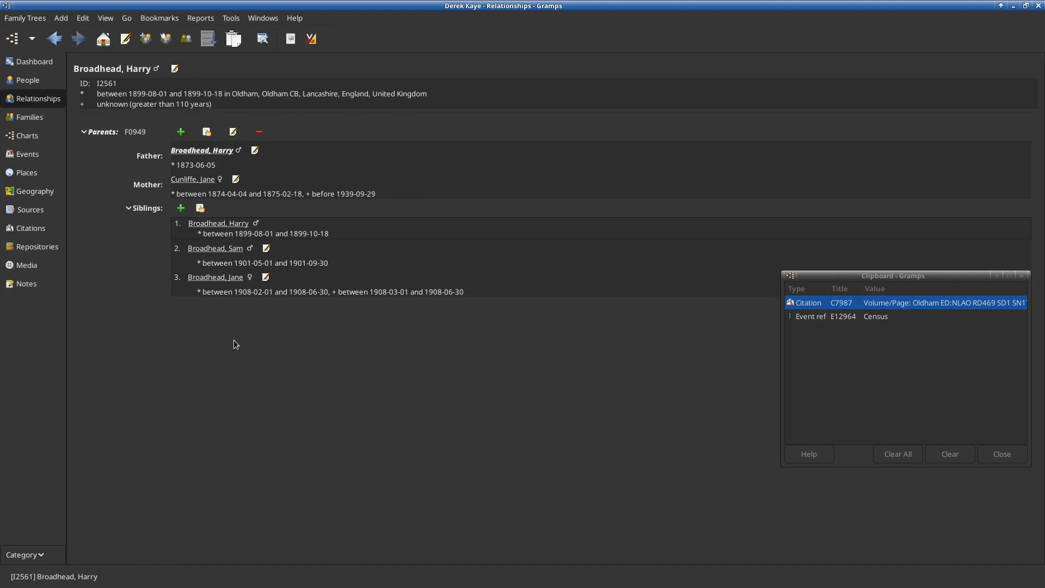
click(175, 69)
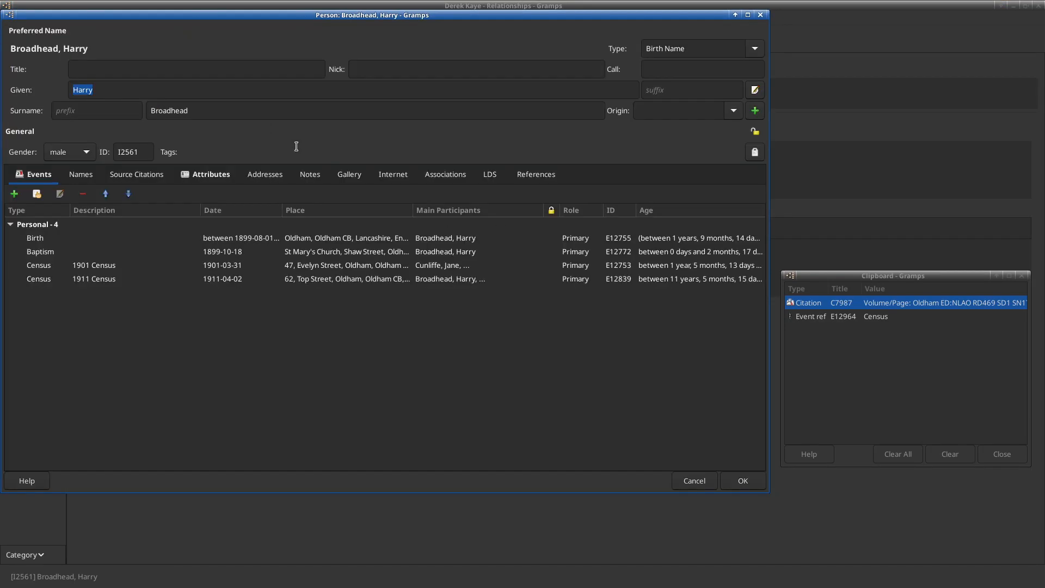
click(81, 174)
double_click(87, 238)
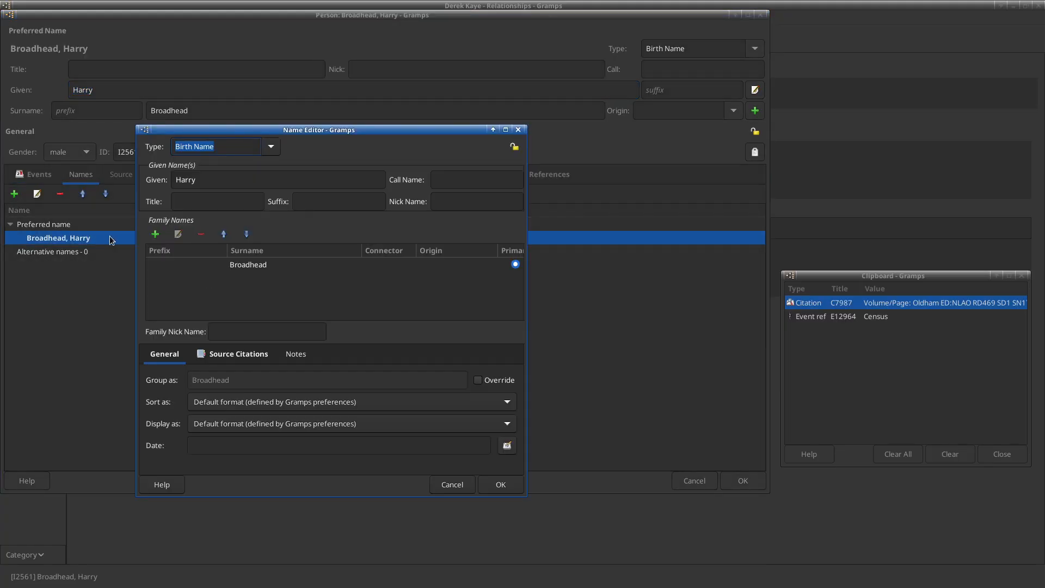
drag(815, 305, 412, 457)
click(575, 398)
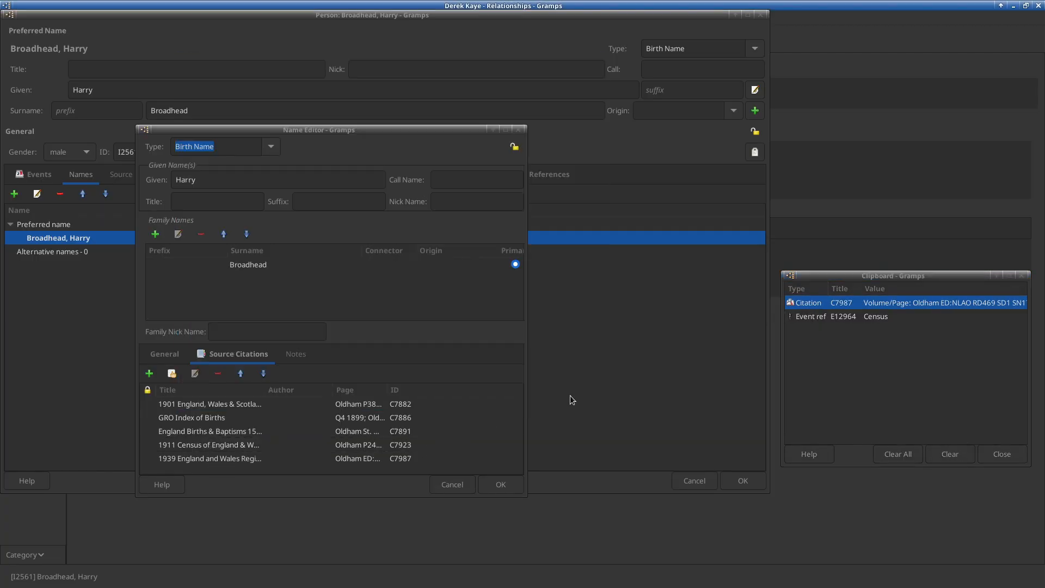
click(513, 487)
click(512, 486)
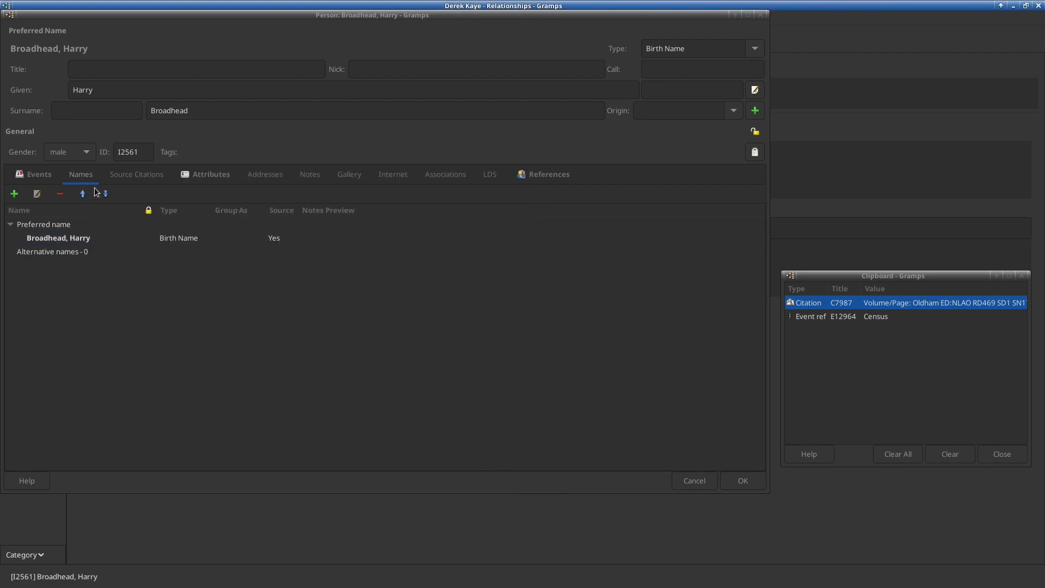
click(30, 175)
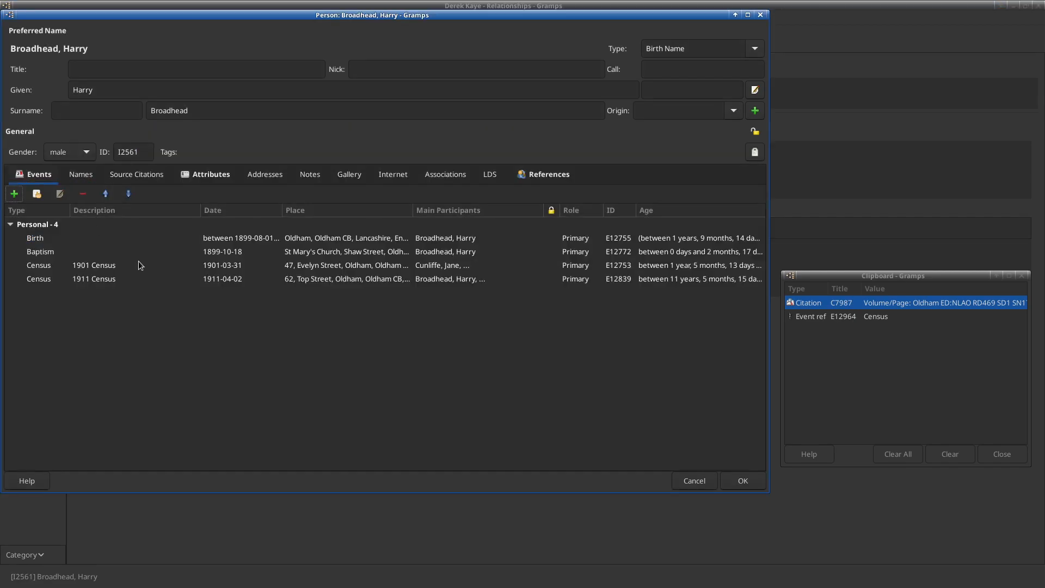
Add the shared 1939 Census event E12964 to Harry Jr. with role Primary.
click(862, 319)
drag(862, 321, 397, 341)
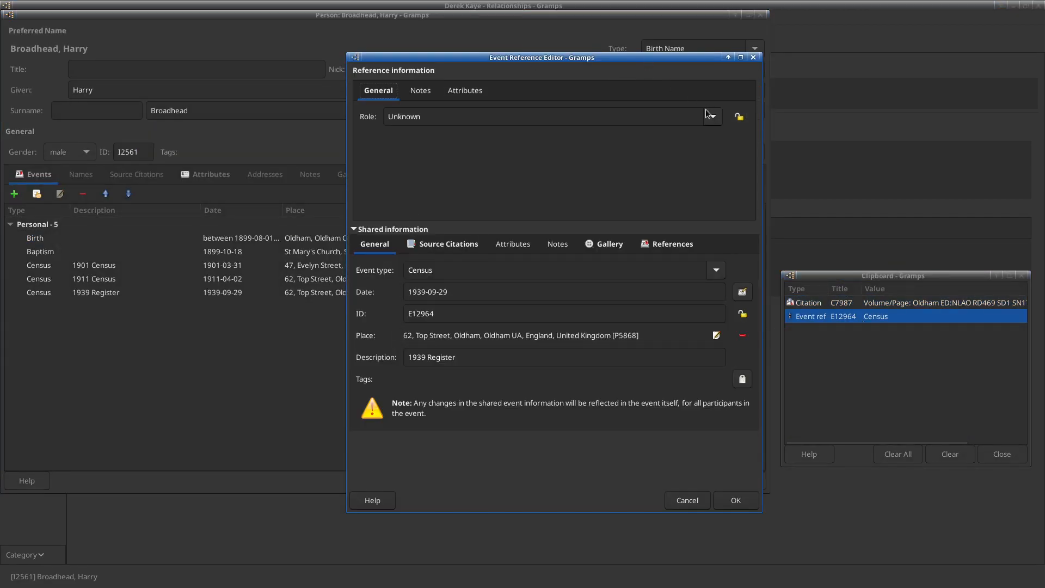
click(711, 116)
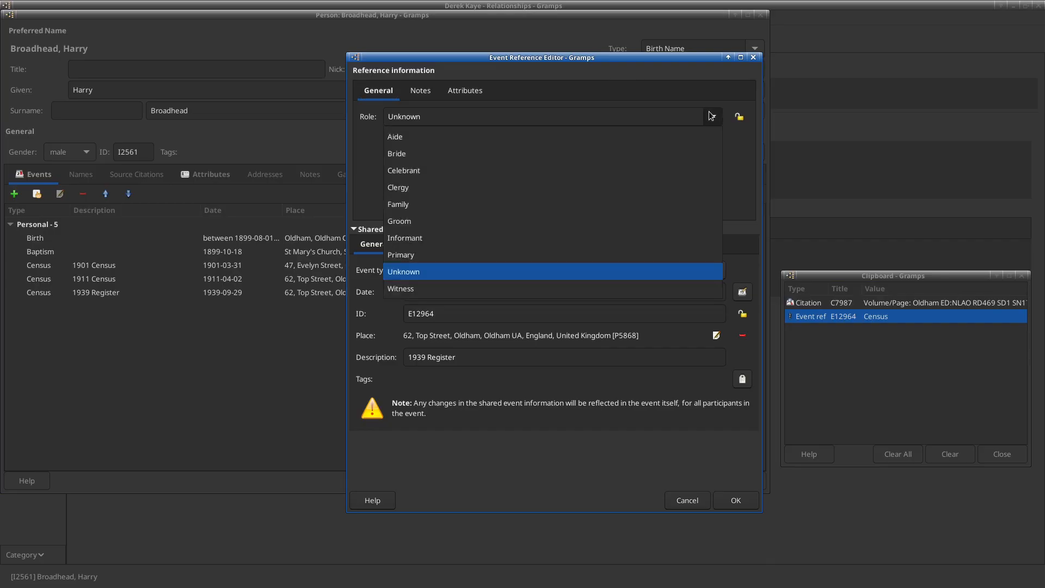
click(437, 257)
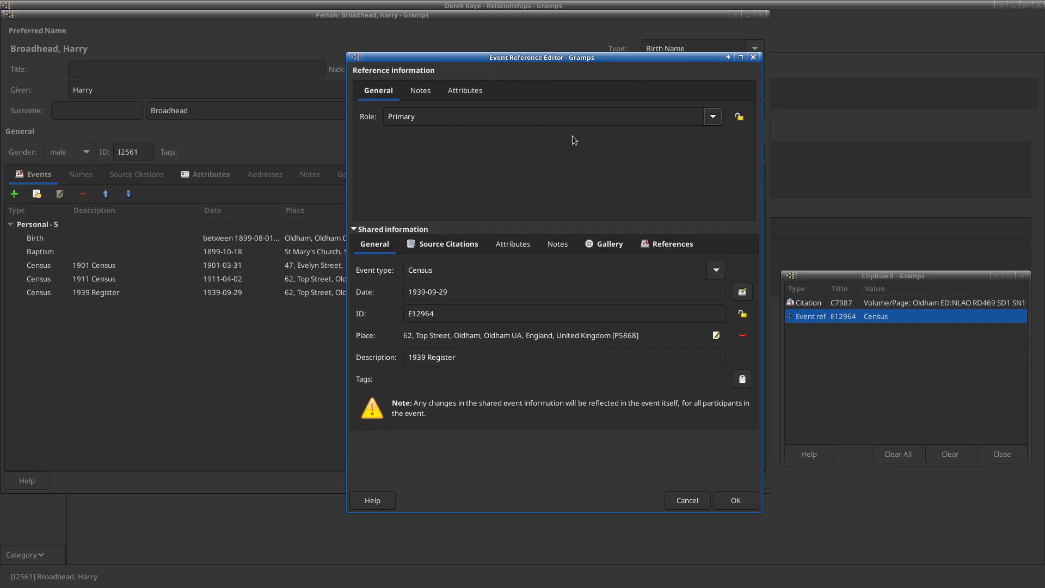
click(736, 500)
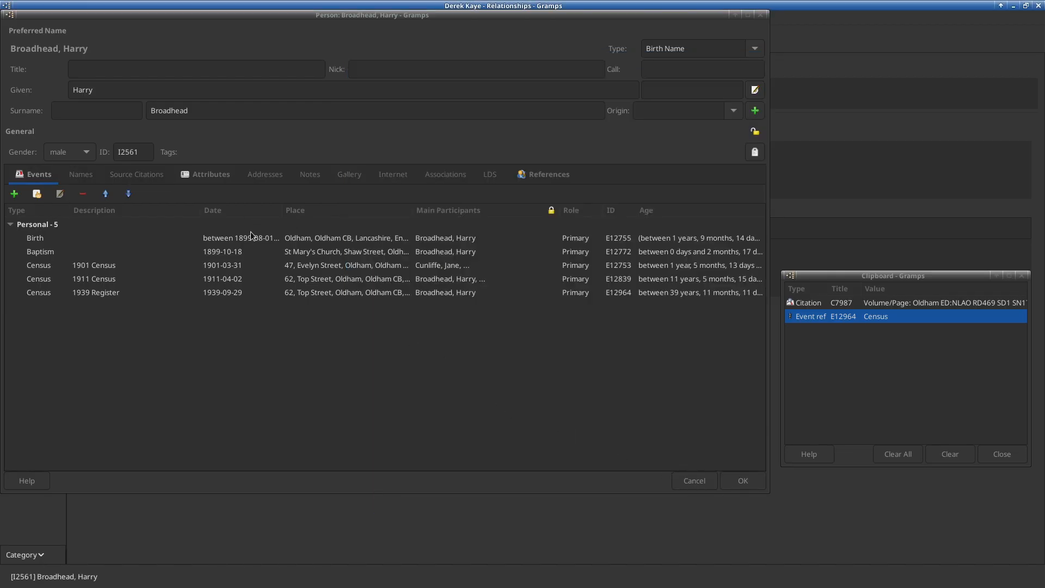
key(alt+Tab)
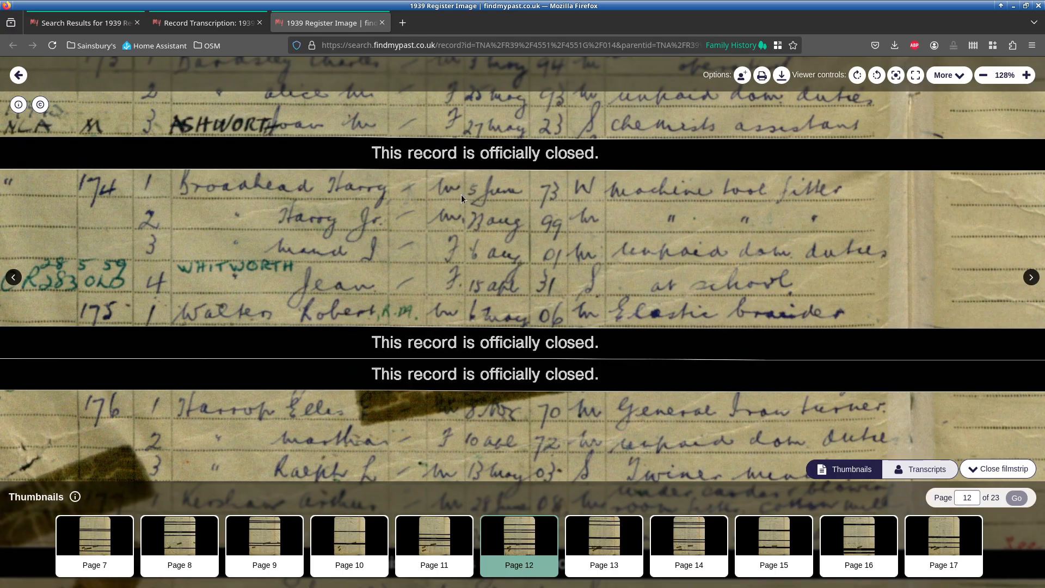
Change Harry Jr.'s birth date to 1899-08-23 and cite the 1939 Register on it.
key(alt+Tab)
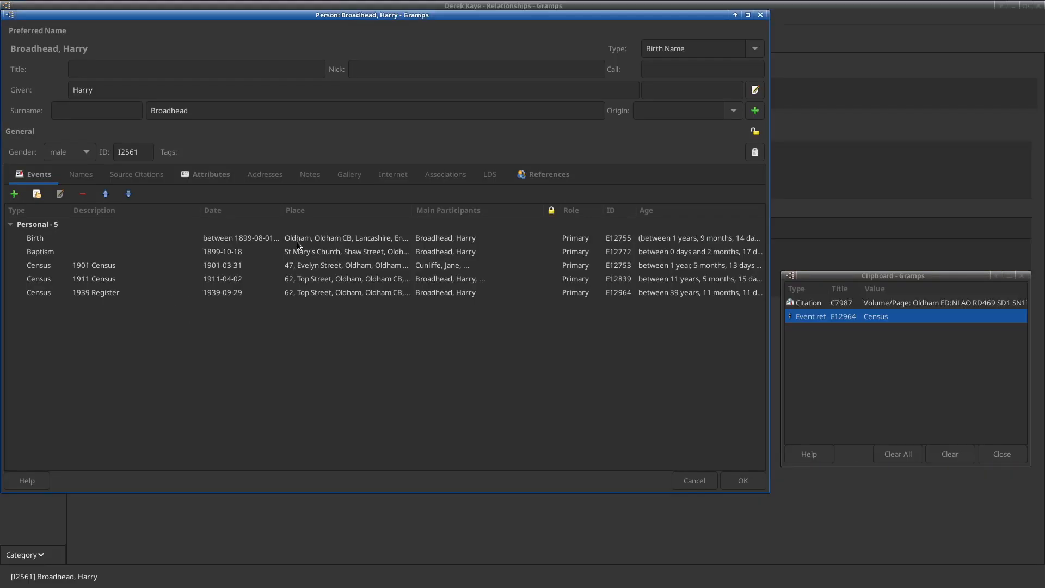
double_click(296, 240)
click(454, 294)
key(ctrl+a)
text(1899-09-12)
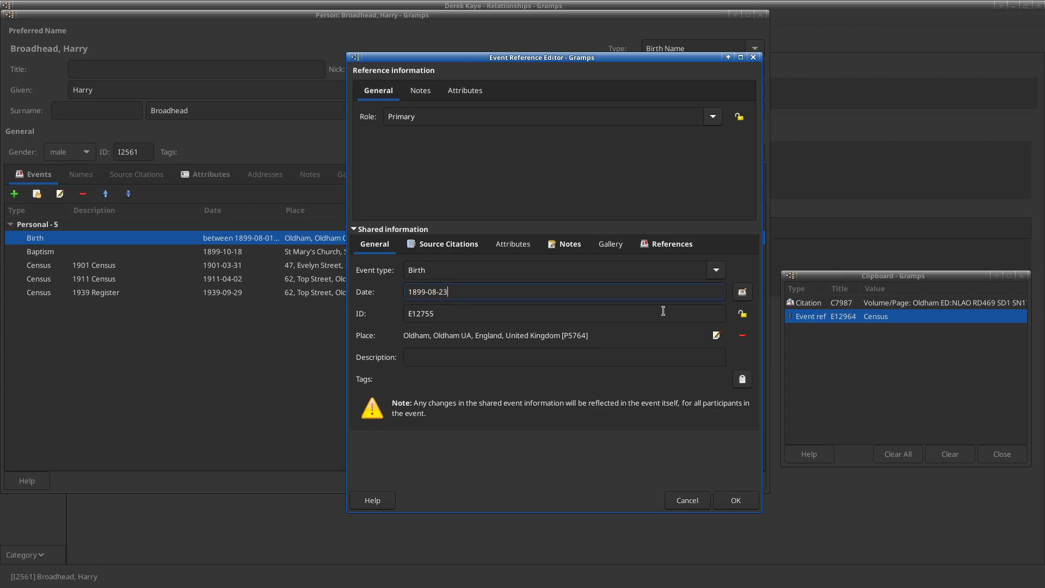
click(407, 239)
drag(833, 303, 469, 366)
click(560, 402)
Add '1939 Register: DoB=1899-08-23' to the birth note and save the event.
click(567, 240)
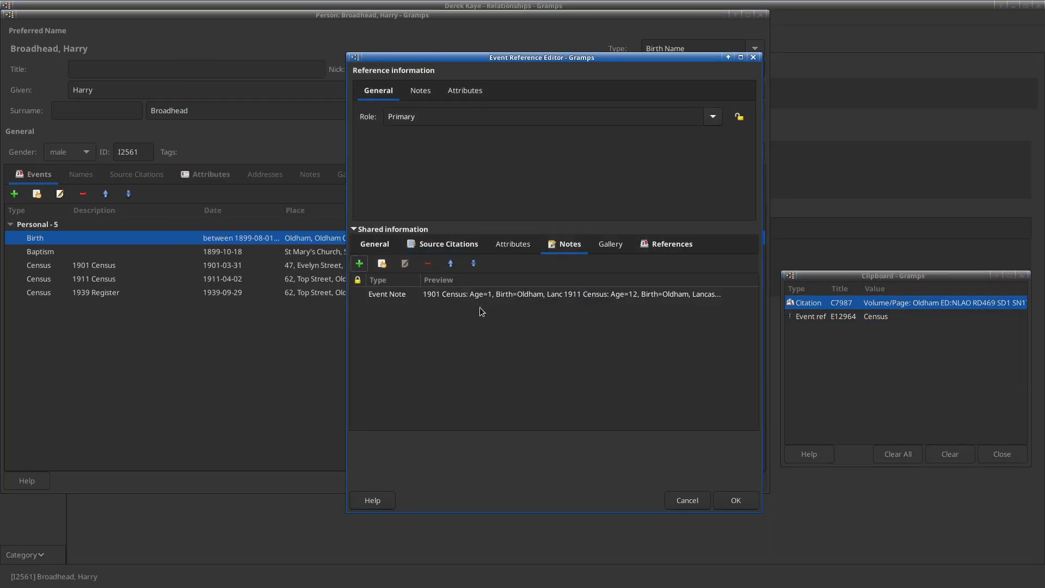
double_click(479, 296)
key(Return)
text(1)
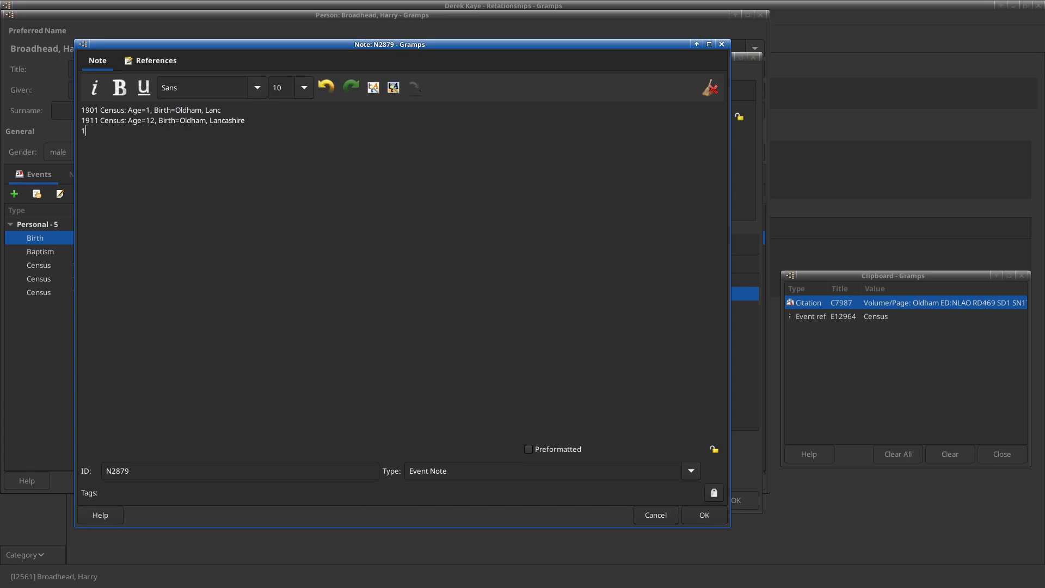
text(939 Register: DoB=1899-08-23)
click(705, 518)
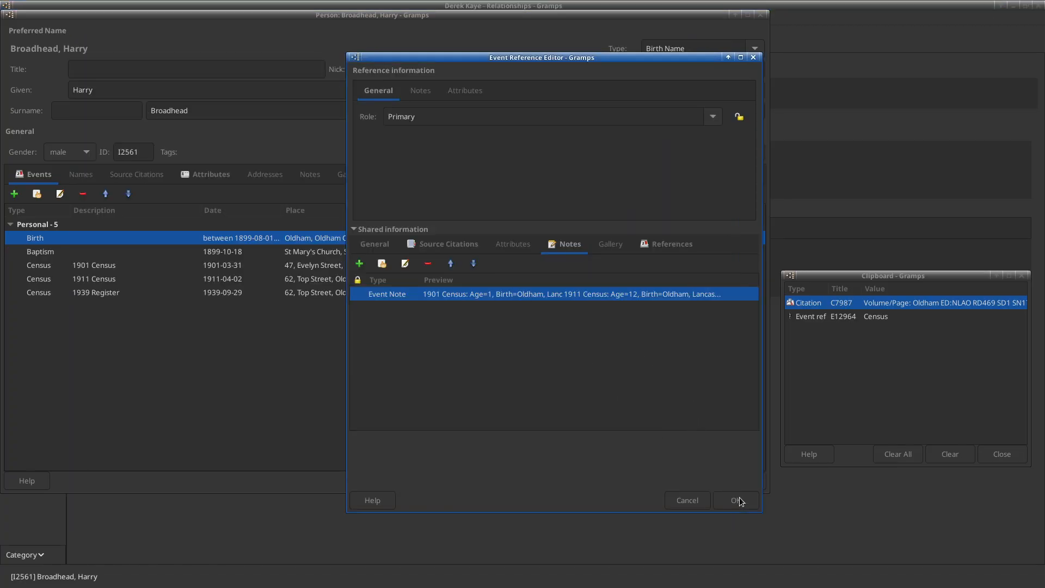
click(739, 498)
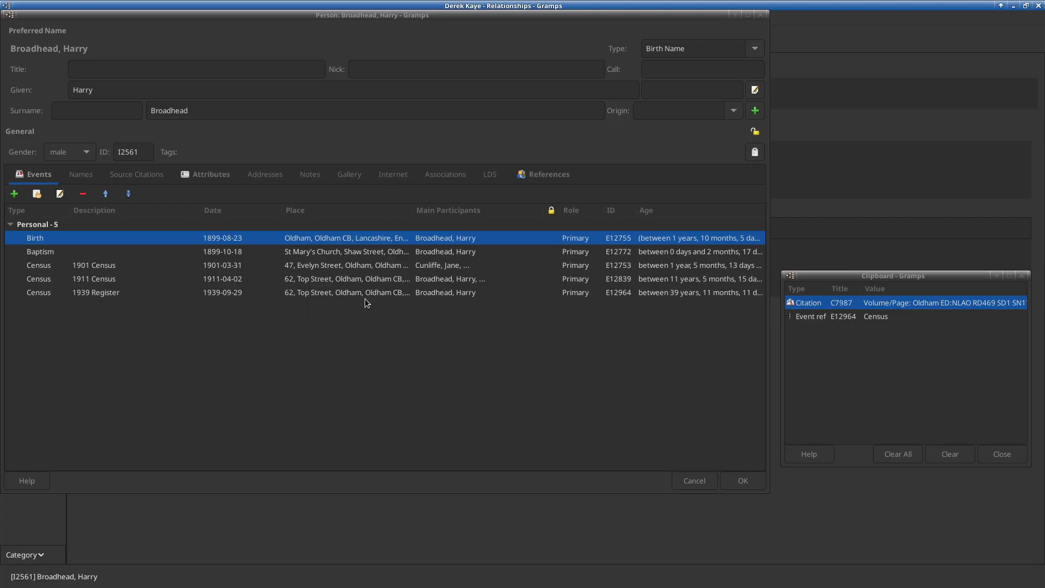
key(alt+Tab)
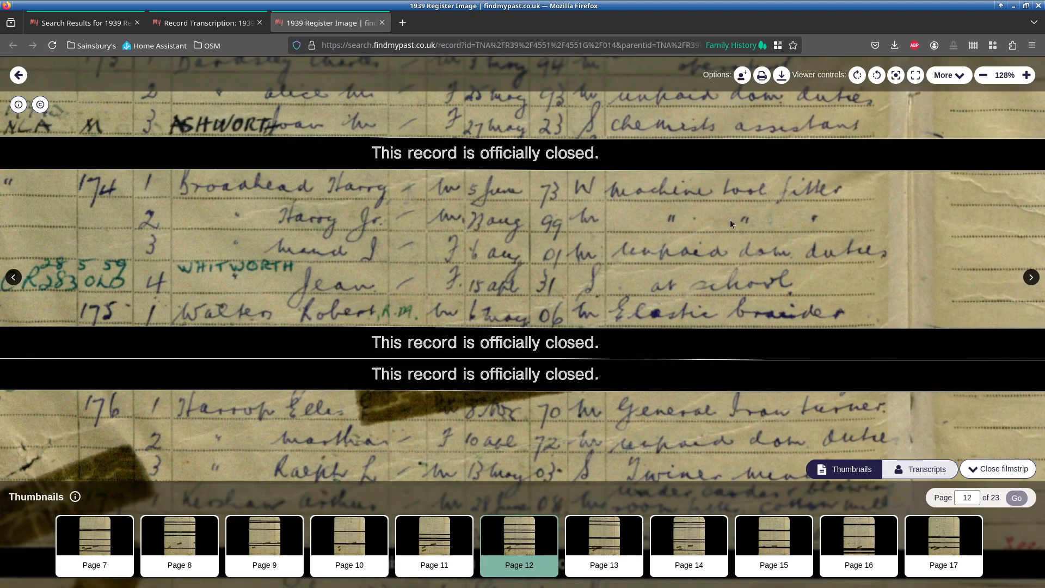
Create an Occupation event dated 1939-09-29 described as Machine Tool Fitter.
key(alt+Tab)
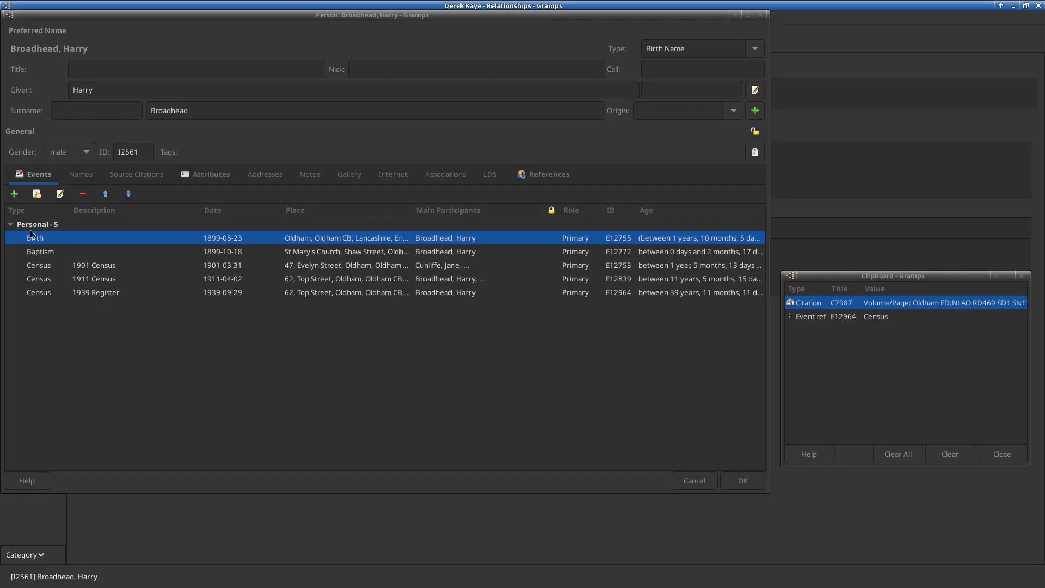
click(14, 194)
click(660, 270)
mouse_move(642, 425)
click(515, 291)
text(1939-09-29)
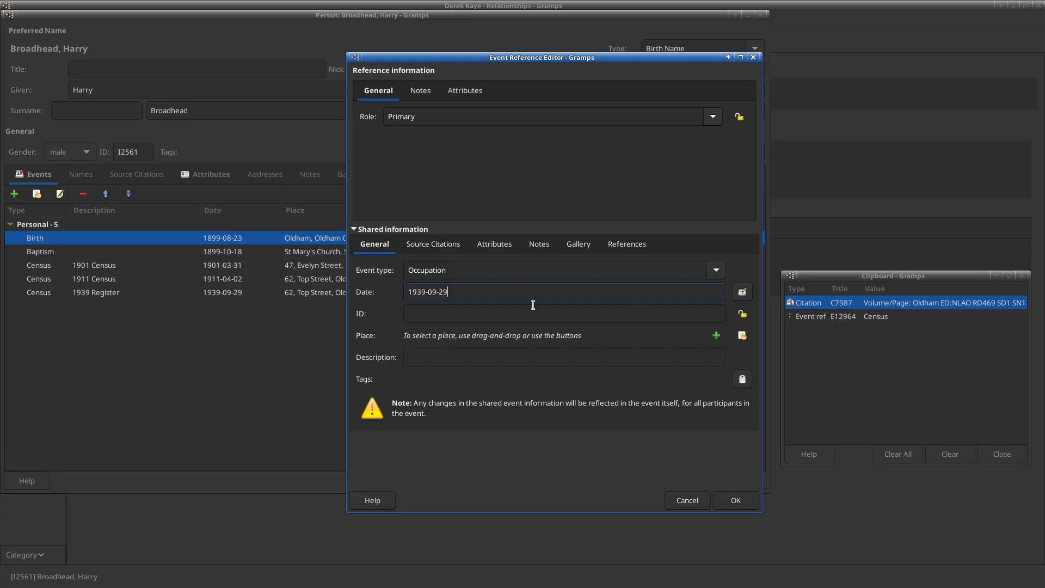
click(444, 359)
text(Machine Tool Fitter)
Cite the 1939 Register on the occupation and save the event.
click(419, 244)
drag(873, 304, 531, 358)
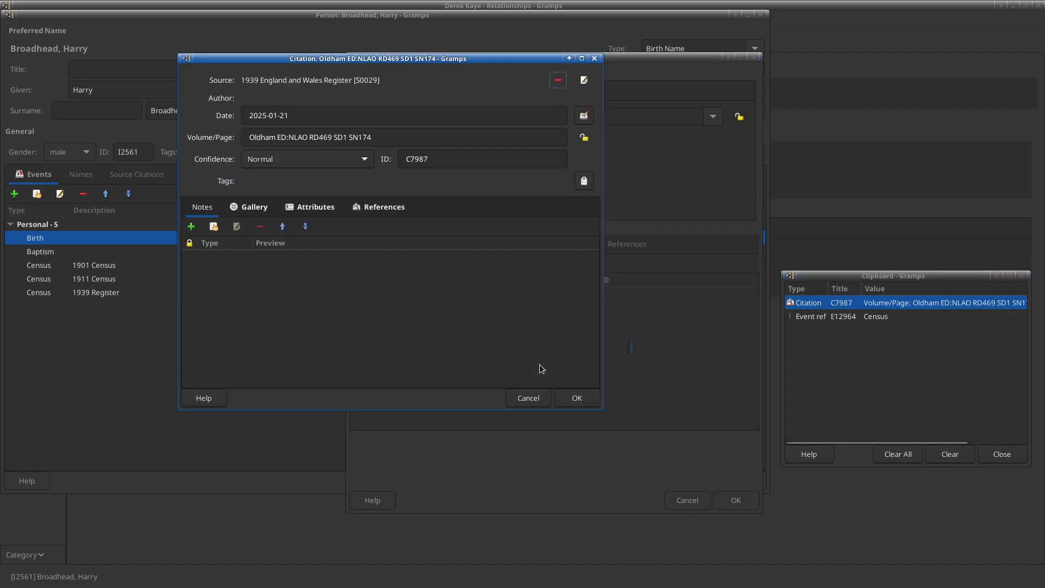
click(576, 397)
click(736, 500)
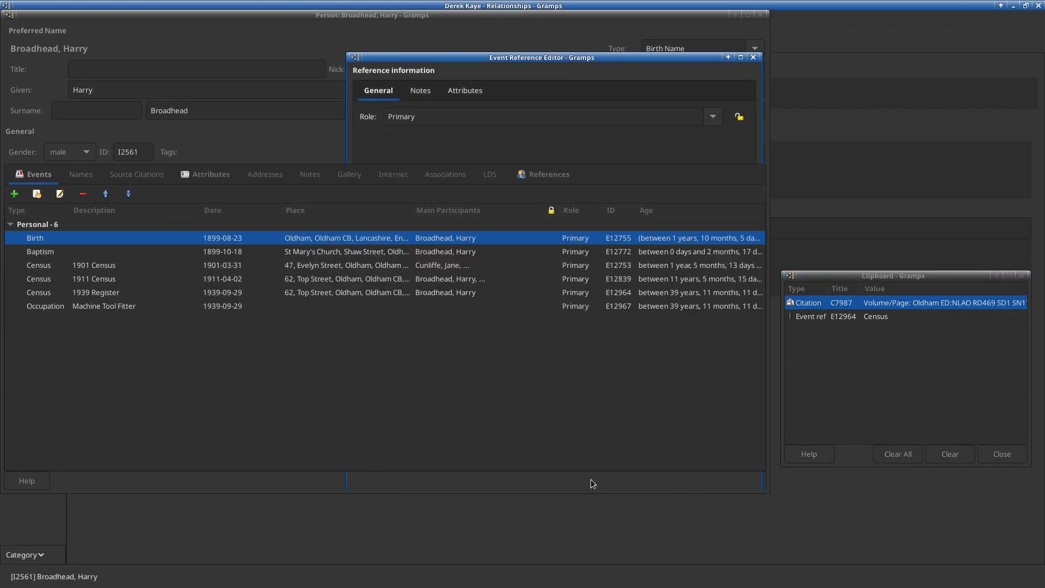
key(alt+Tab)
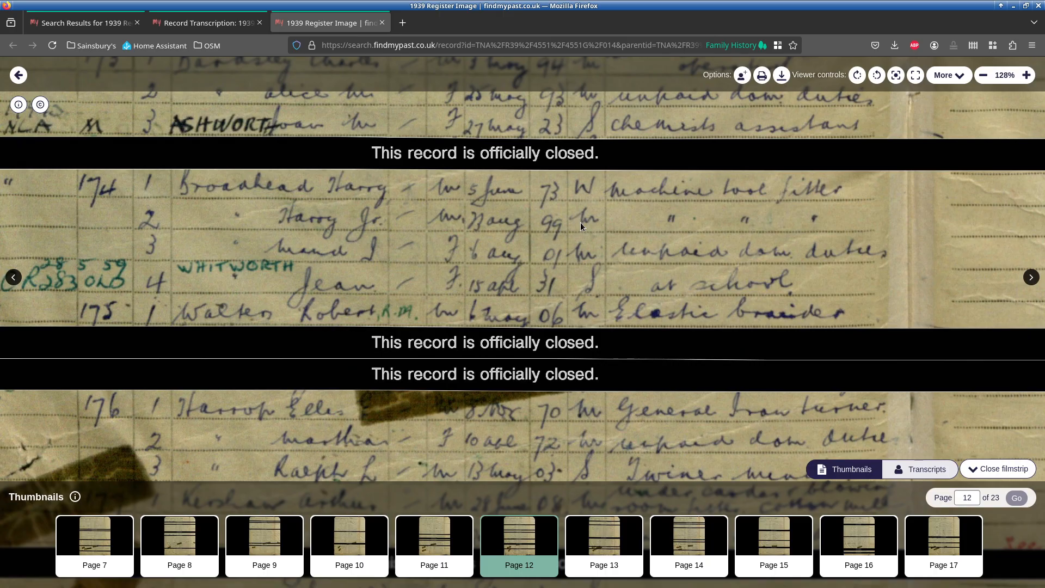
Create a Marriage event with Harry Jr. as Groom, dated before 1939-09-29.
key(alt+Tab)
click(14, 194)
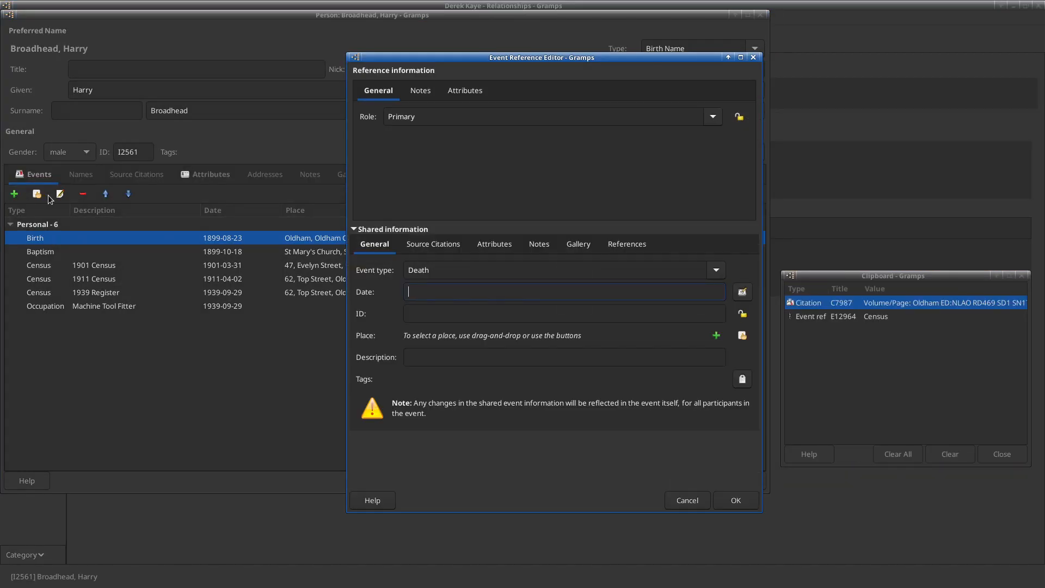
click(715, 271)
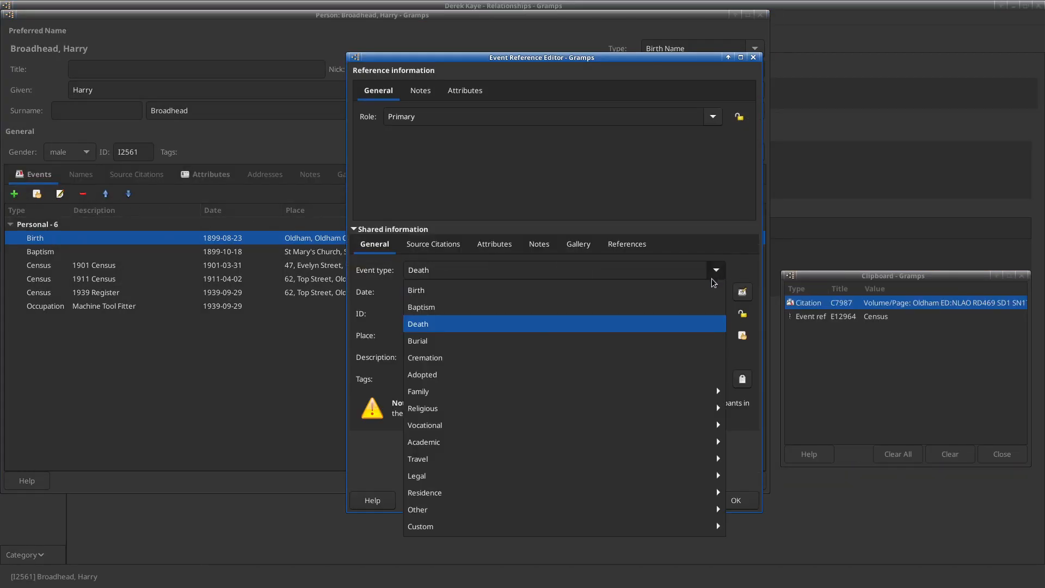
mouse_move(666, 390)
click(736, 411)
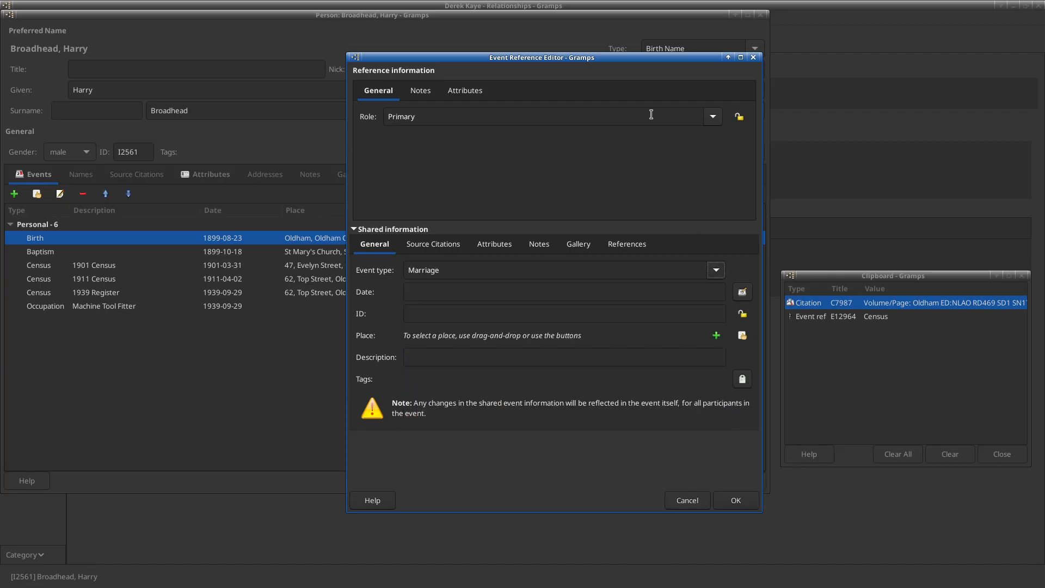
click(712, 117)
click(457, 226)
click(483, 294)
text(before 1939-09-29)
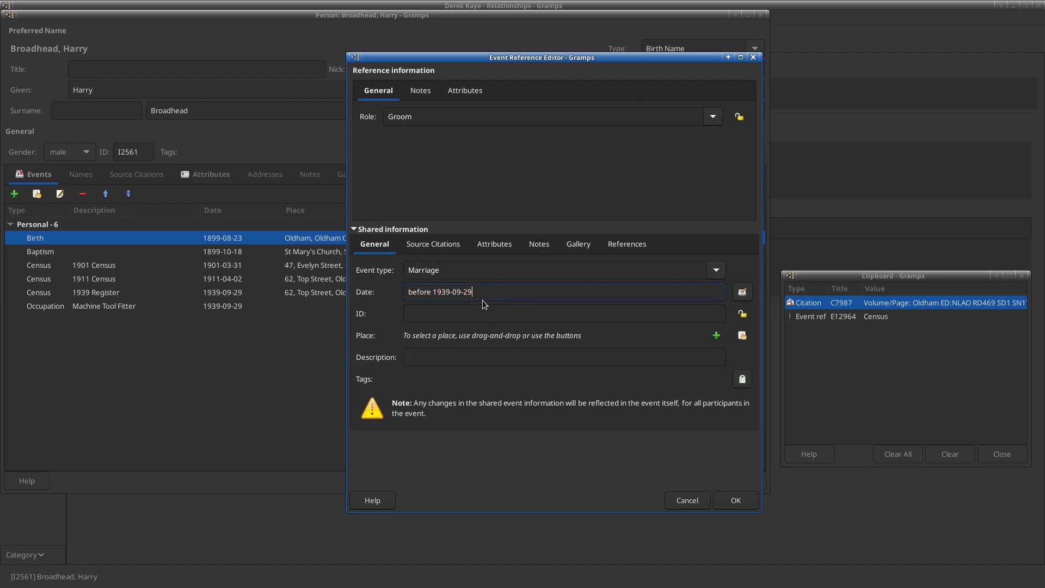
Cite the 1939 Register on the marriage, save it, clipboard it, and move it above the 1939 Census.
click(424, 244)
drag(869, 302, 573, 406)
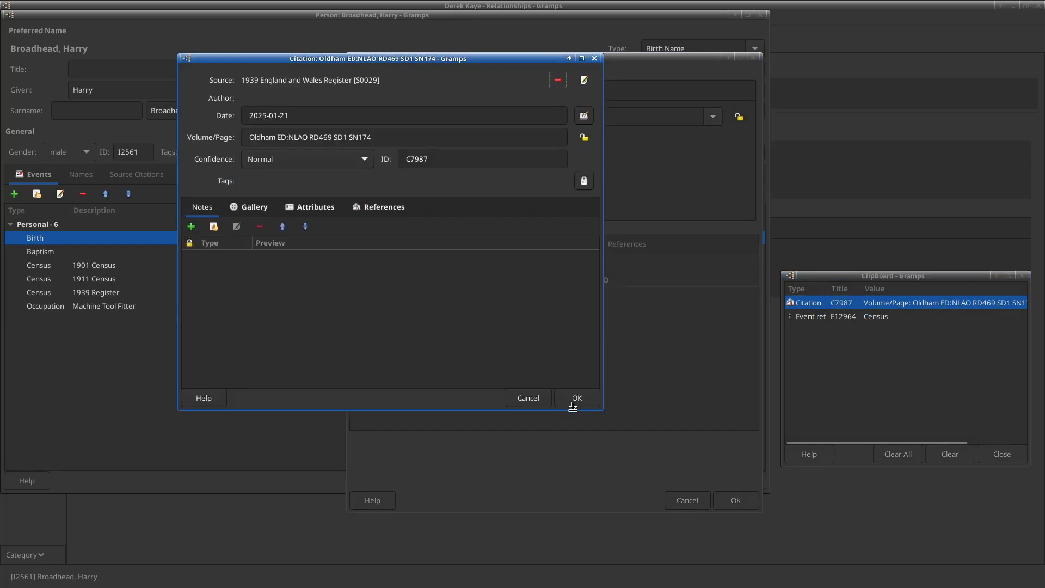
key(Return)
click(736, 496)
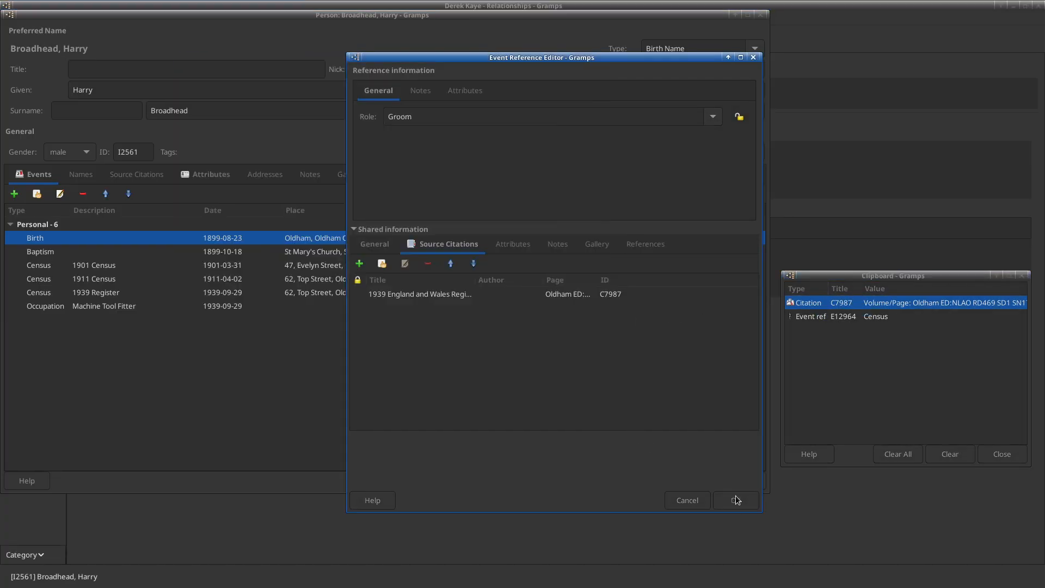
drag(48, 319, 866, 381)
click(105, 194)
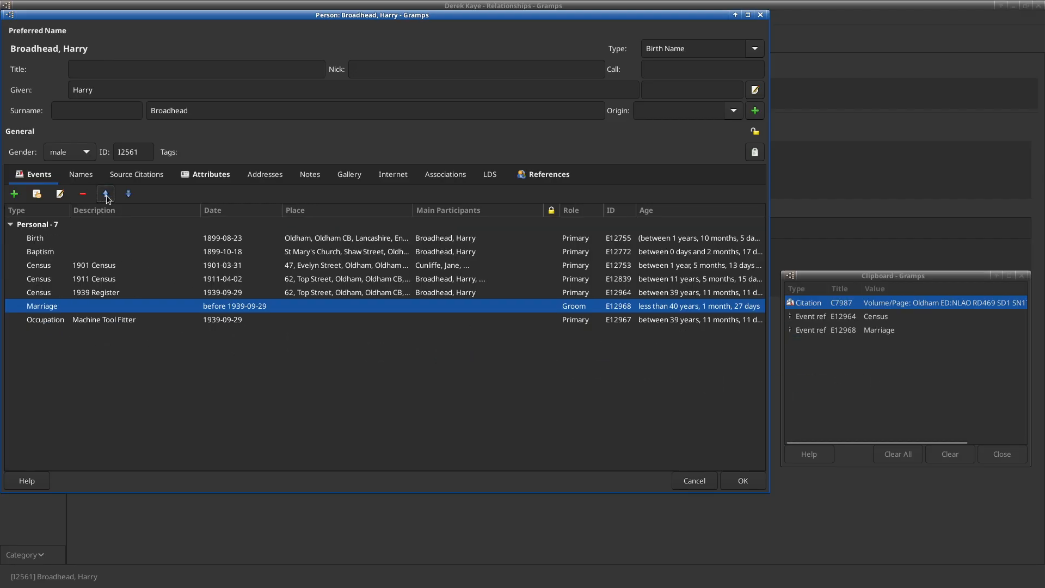
click(106, 194)
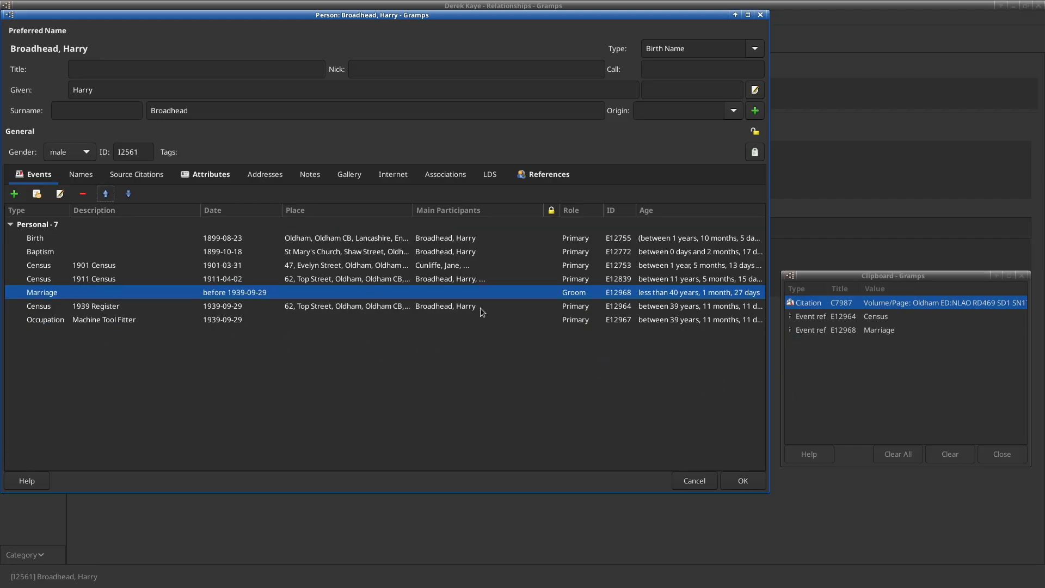
key(alt+Tab)
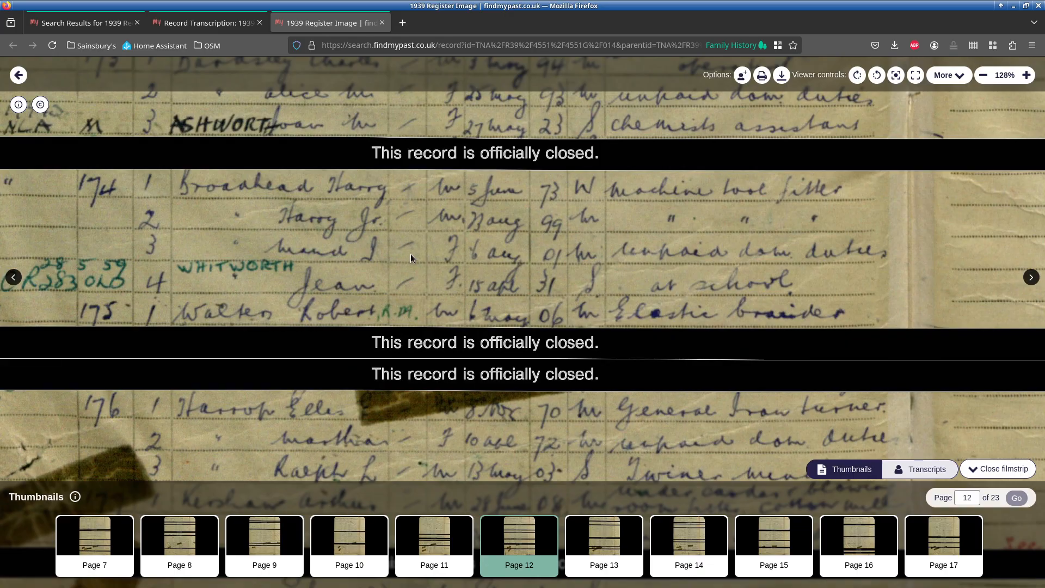
key(alt+Tab)
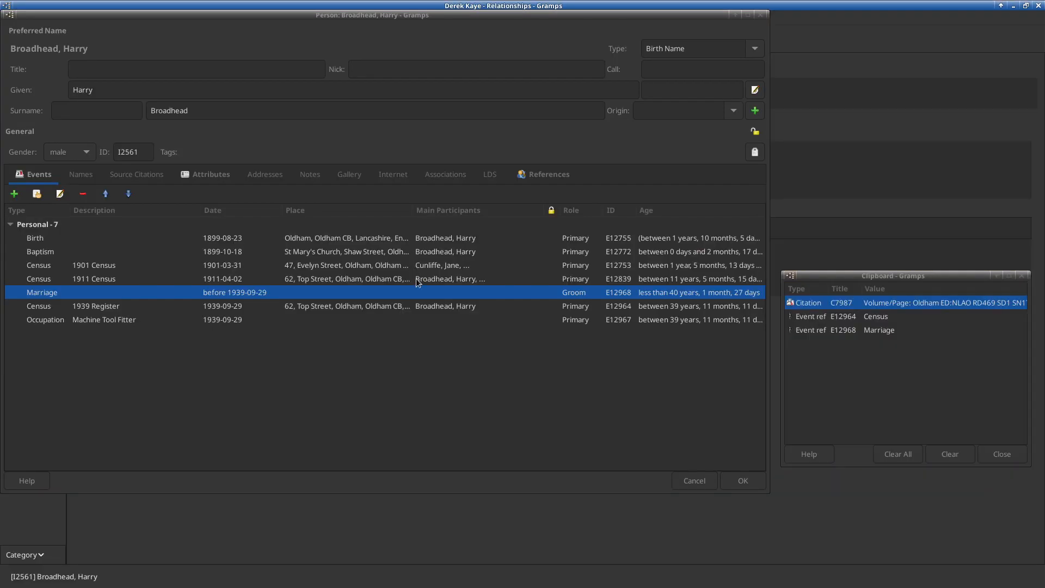
click(746, 479)
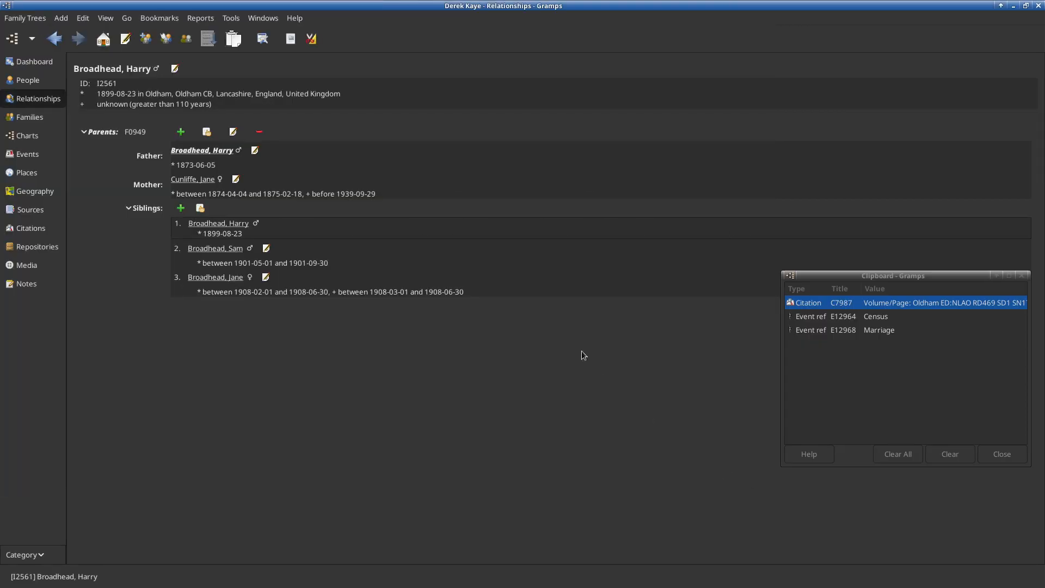
key(alt+Tab)
key(ctrl+t)
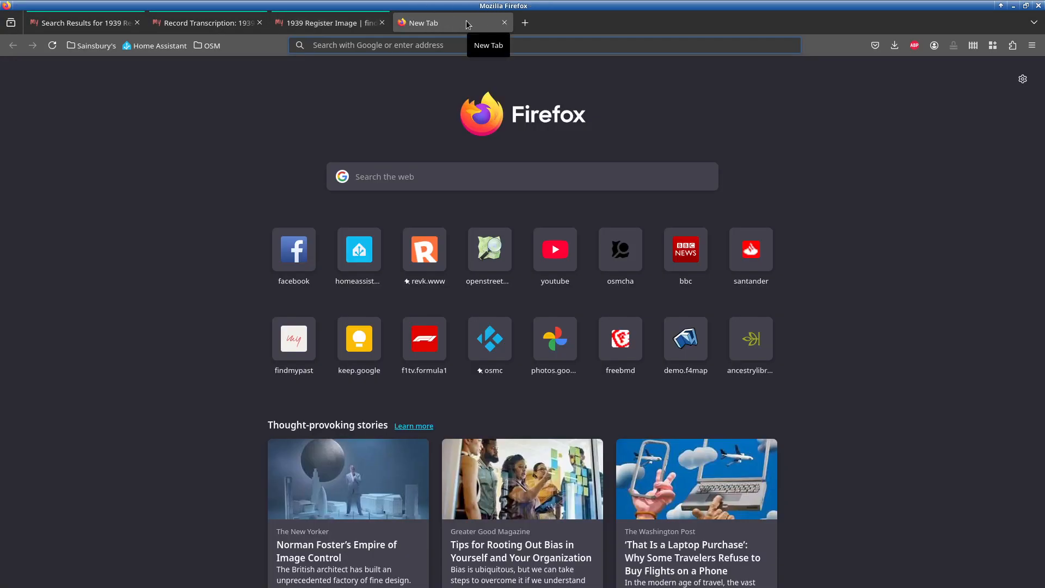
Open the FreeBMD search form for marriages with surname broadhead and first name harry.
text(freebmd.org.uk)
key(Return)
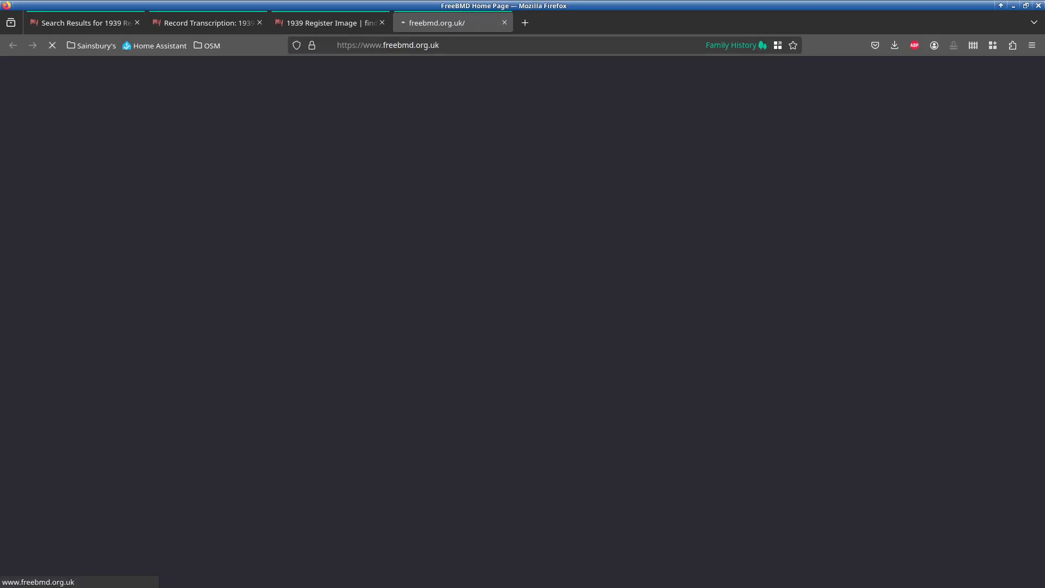
click(34, 350)
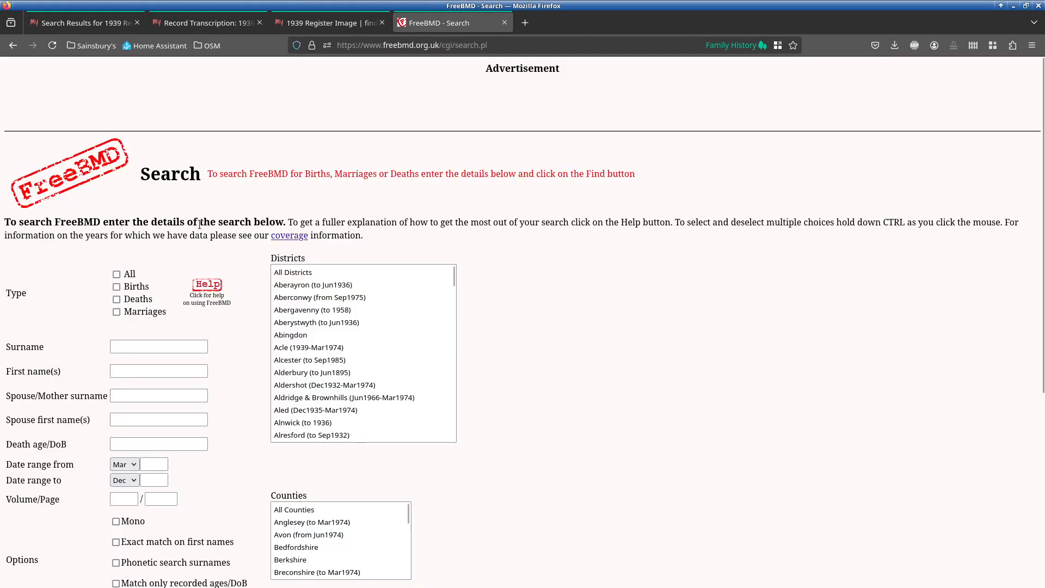
click(132, 315)
click(153, 343)
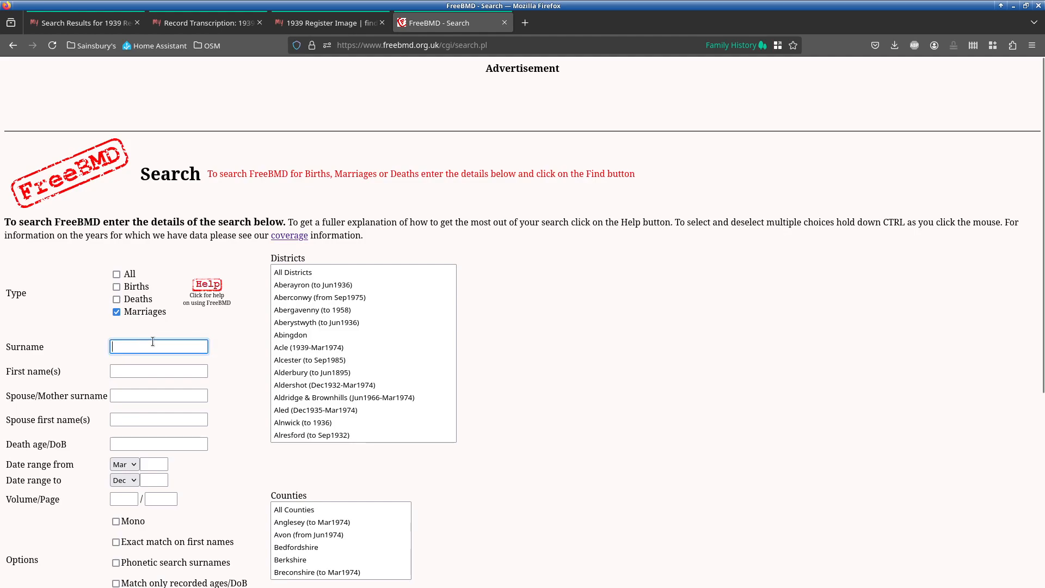
text(broadhead)
key(Tab)
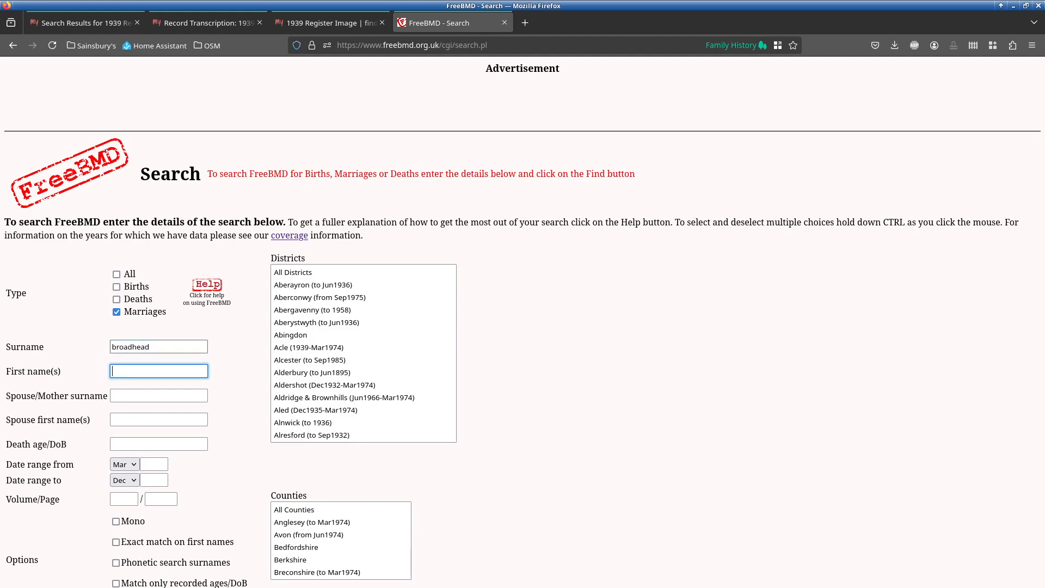
text(harry)
key(Tab)
key(Tab)
key(Tab)
key(Tab)
Set the year range 1914 to 1939 and run the marriage search.
key(alt+Tab)
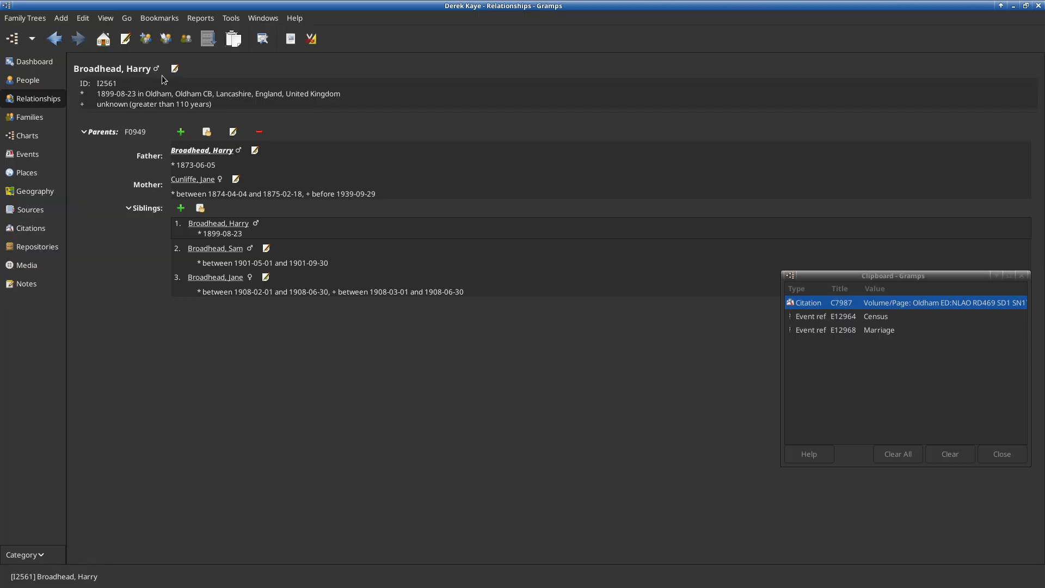
key(alt+Tab)
click(164, 467)
text(1914)
key(Tab)
text(1939)
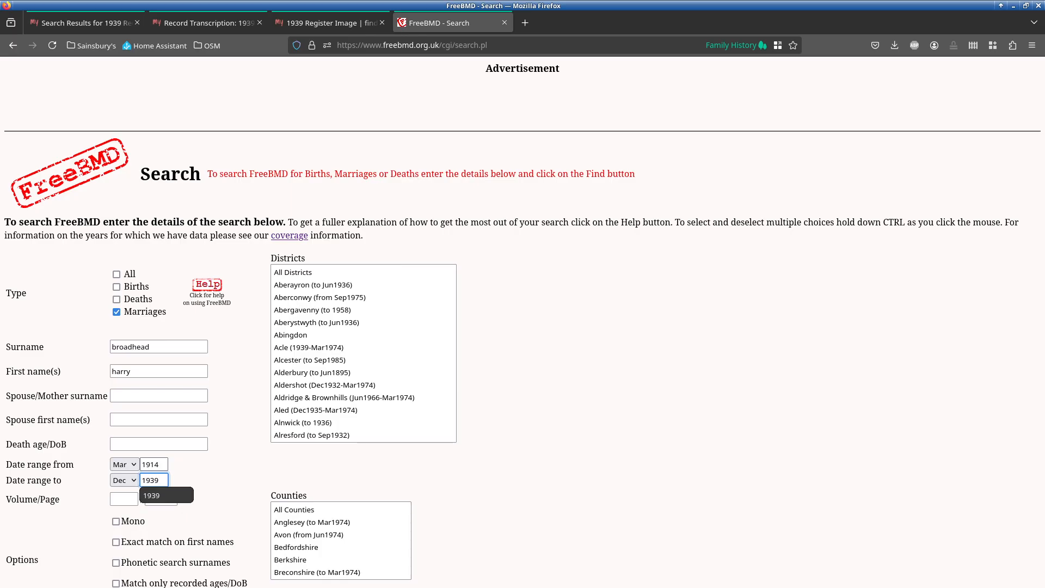
click(348, 24)
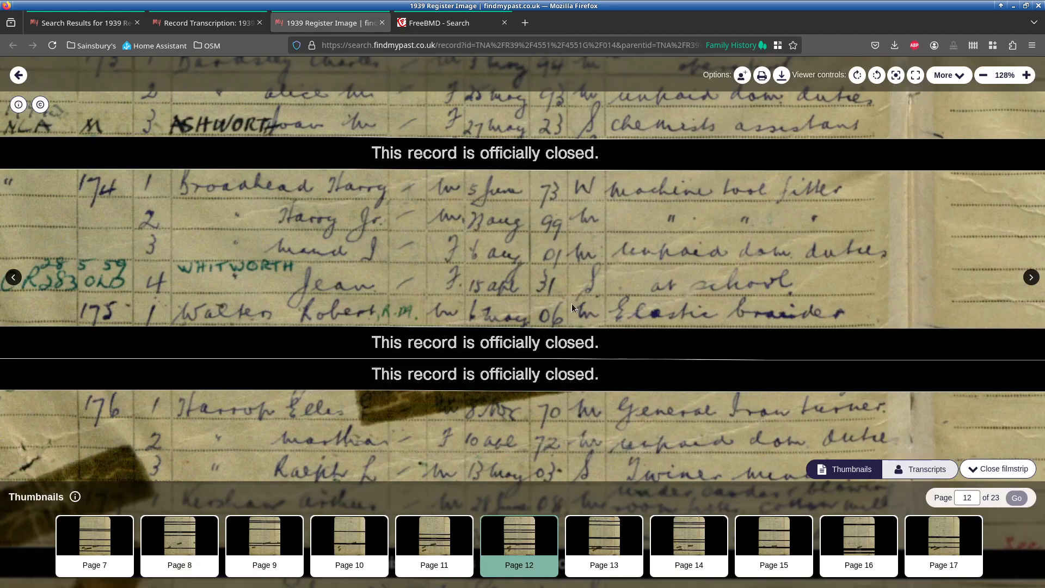
click(430, 31)
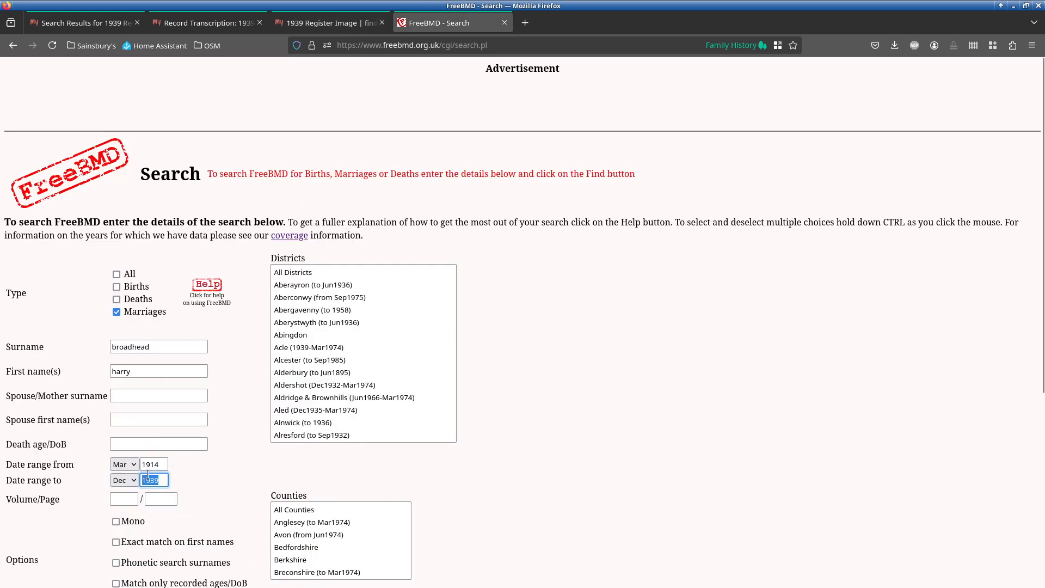
click(162, 478)
key(Return)
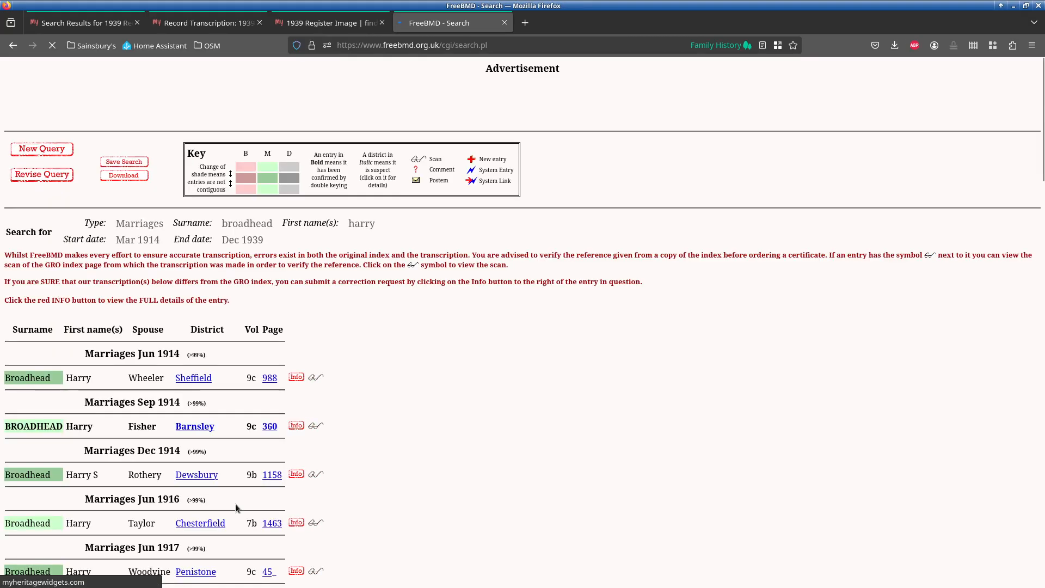
Revise the query with spouse surname maud and search again.
scroll(280, 306, down, 10)
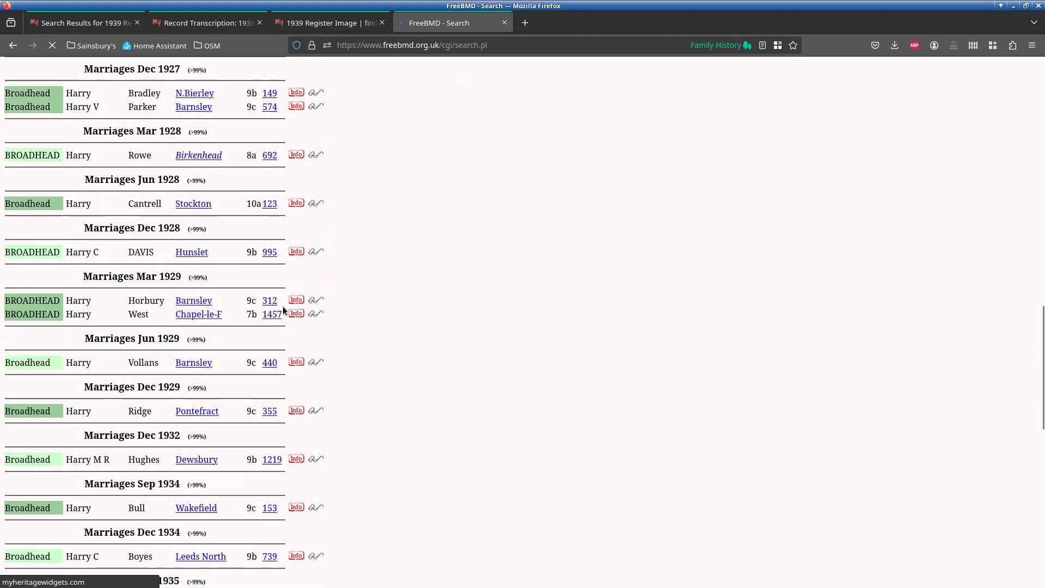
scroll(284, 308, up, 10)
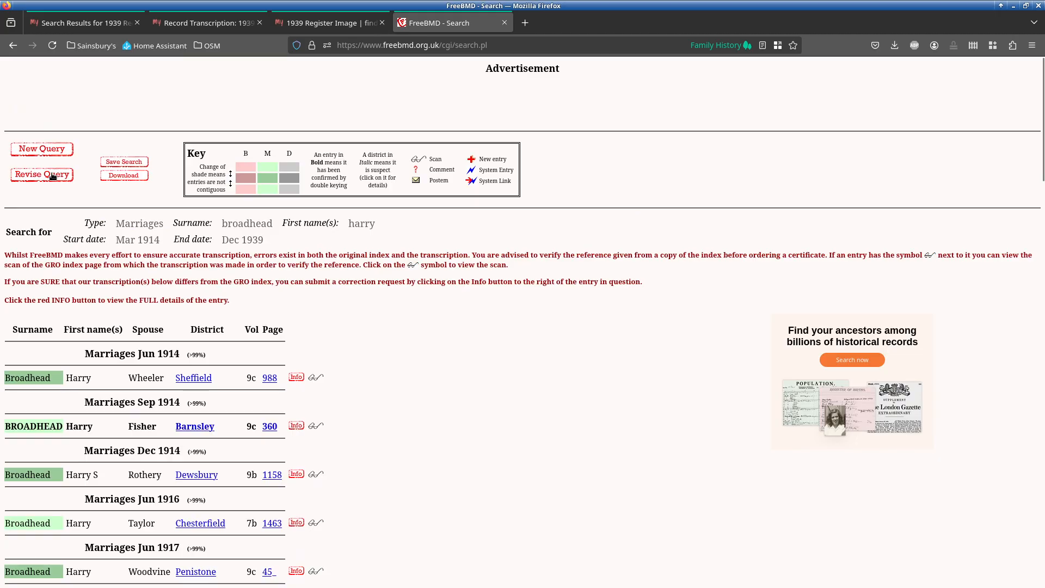
click(52, 175)
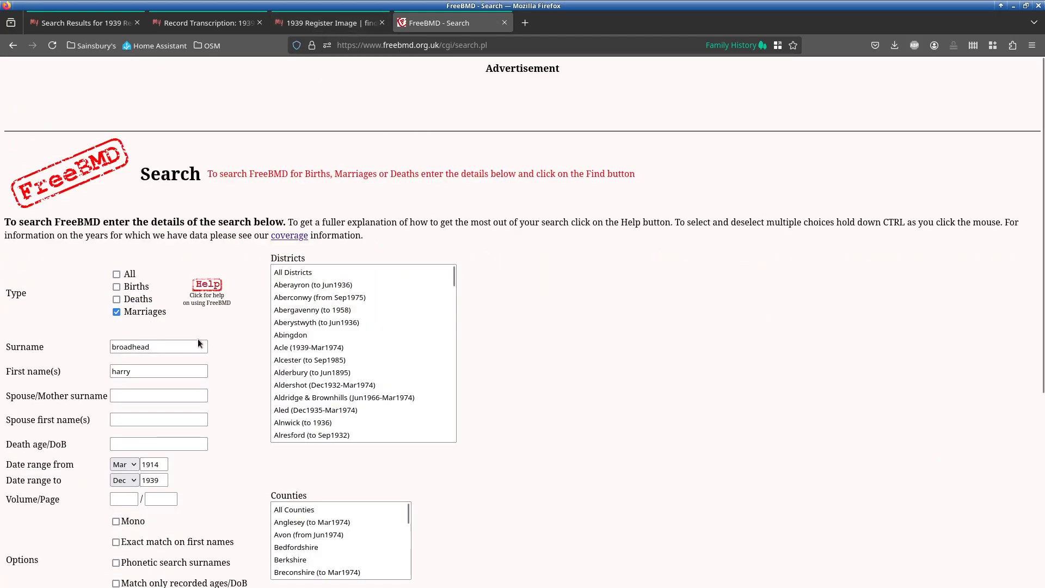
click(145, 396)
text(maud)
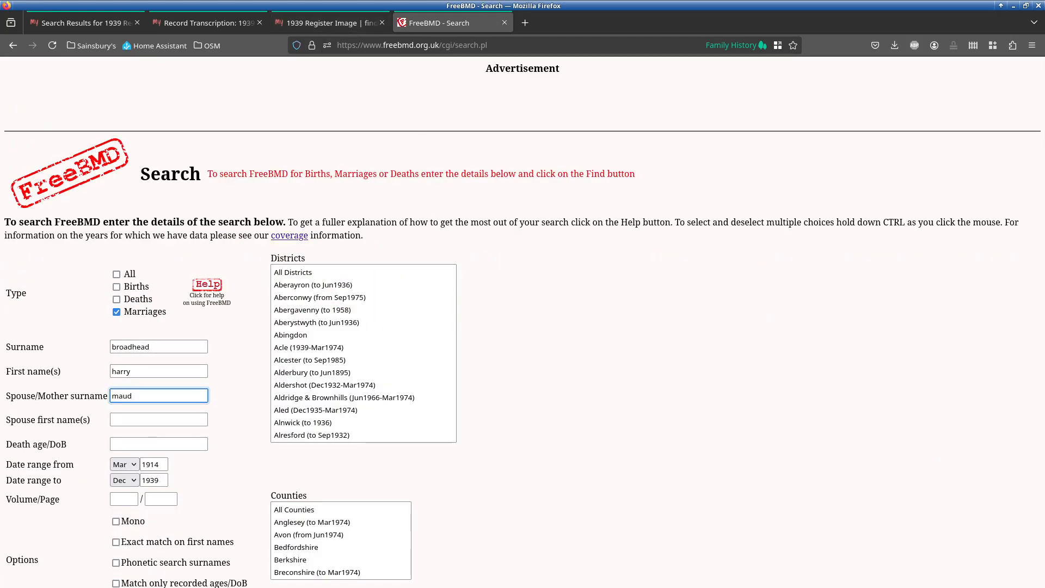
key(Return)
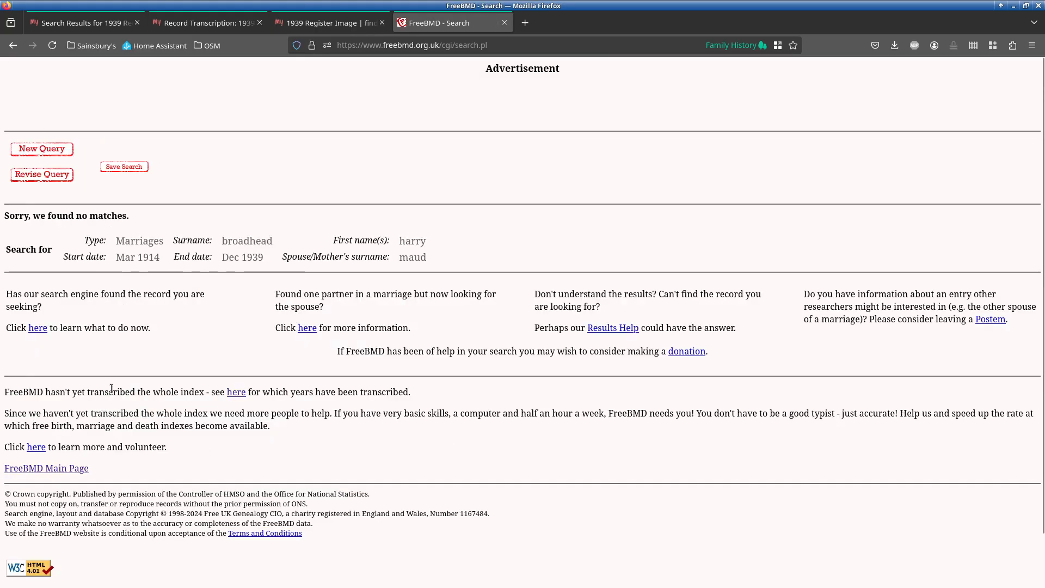
Clear the spouse surname, limit the district to Oldham, and search again.
click(61, 177)
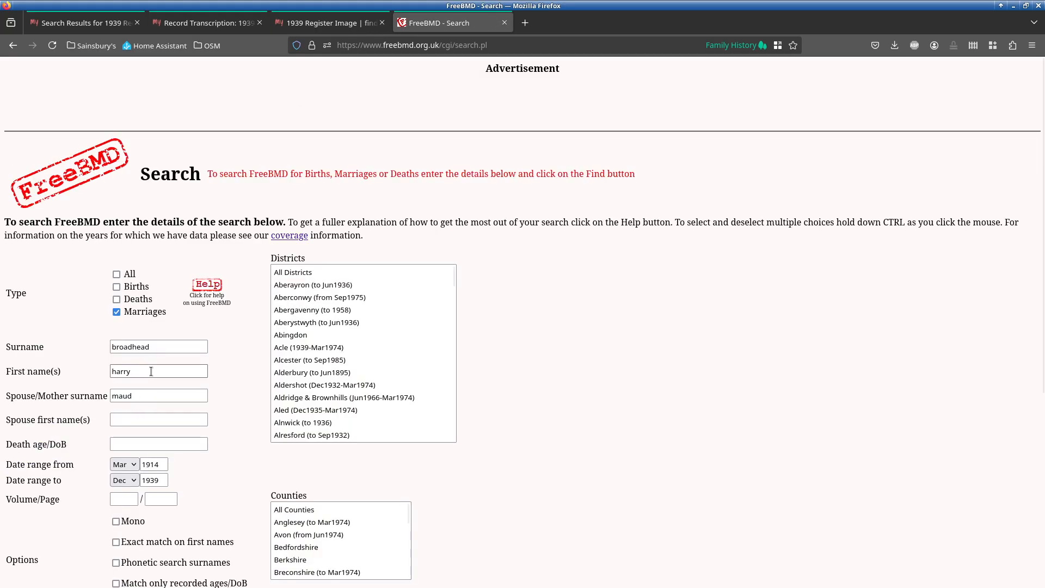
double_click(152, 394)
key(BackSpace)
click(371, 340)
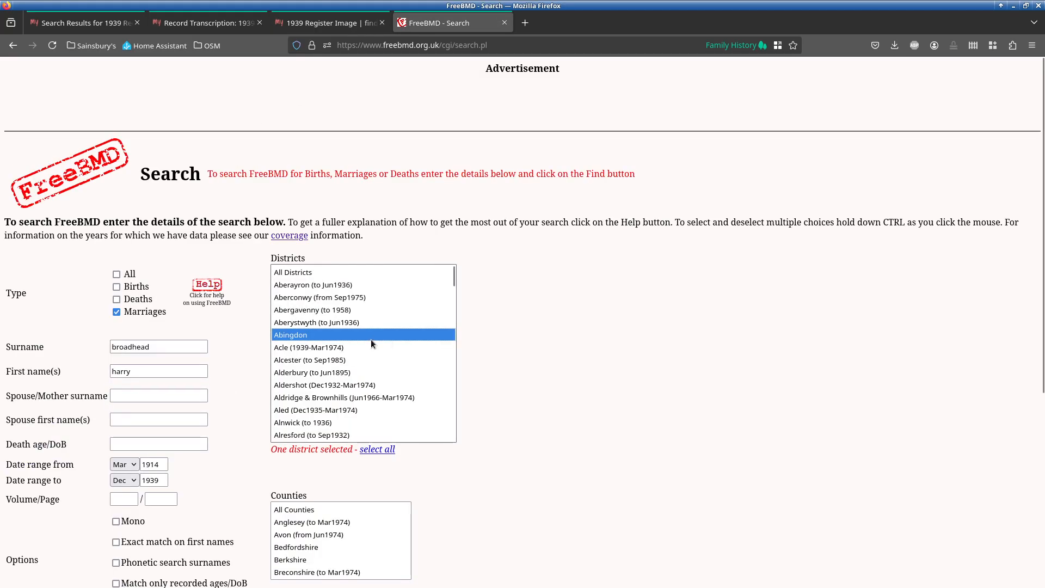
text(ol)
key(Down)
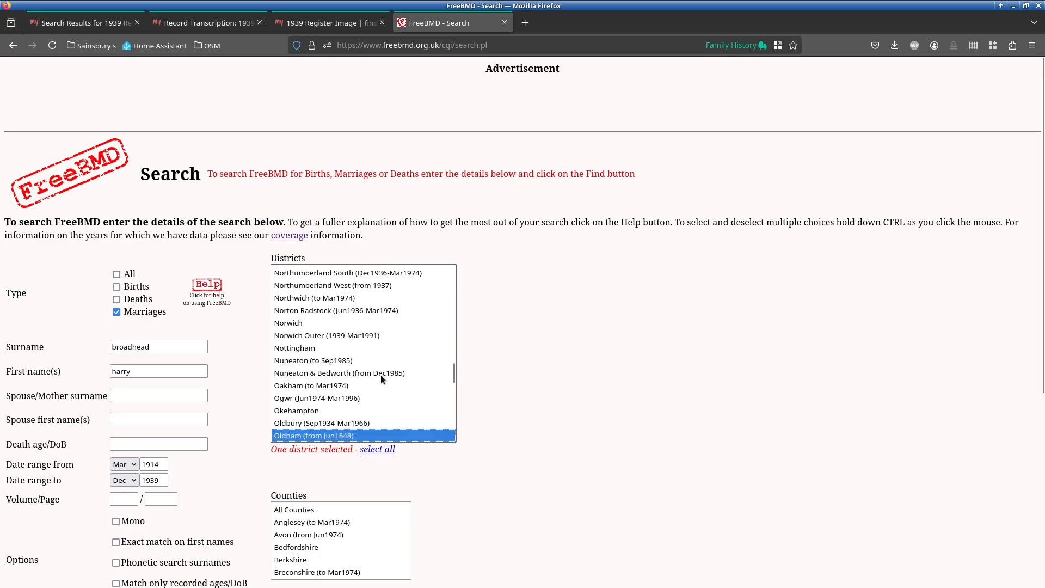
scroll(381, 378, down, 5)
click(85, 342)
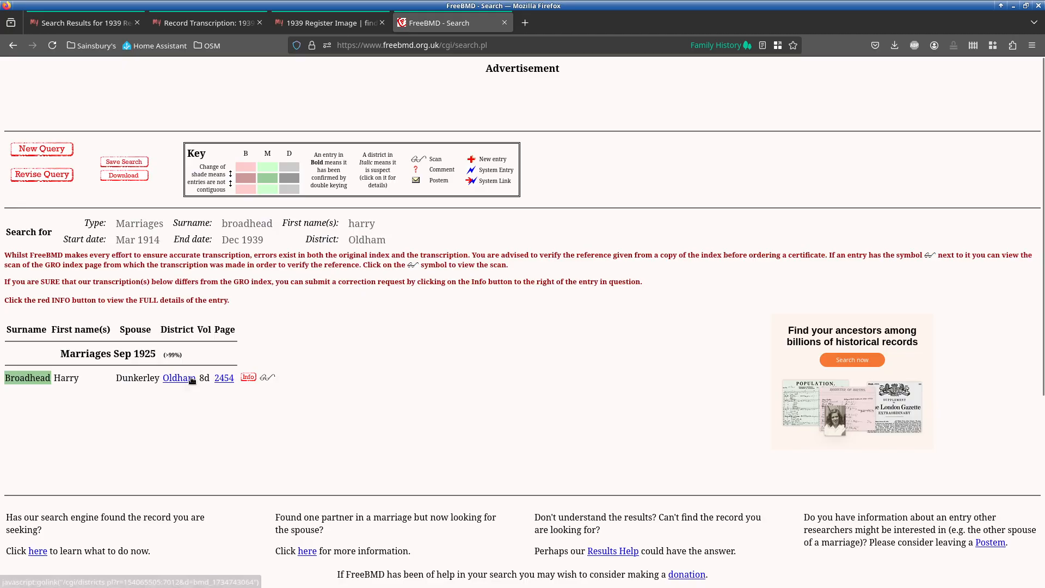
List every marriage on page 2454 and select the Sep 1925 quarter.
click(227, 380)
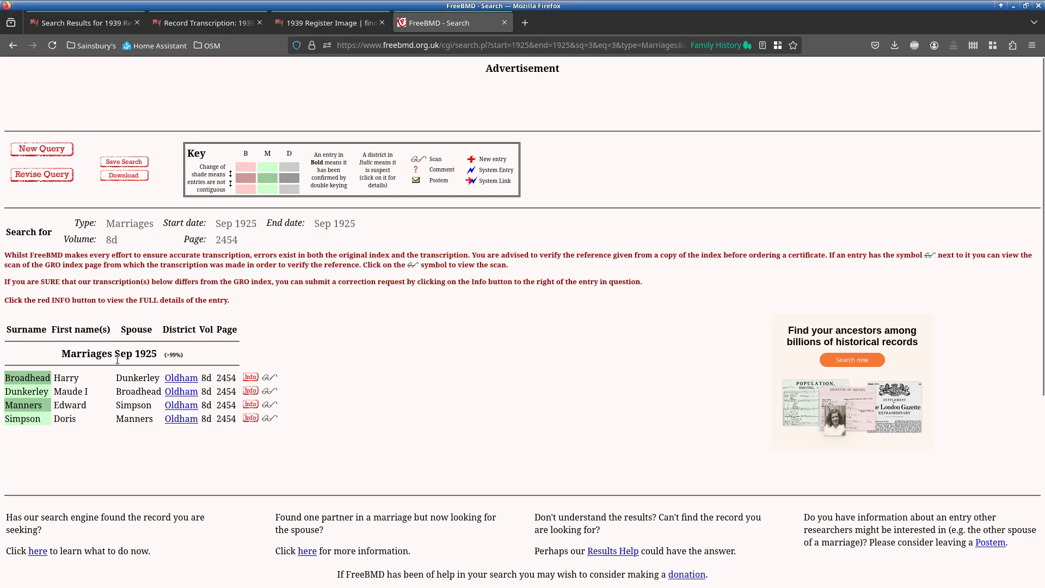
drag(115, 355, 157, 355)
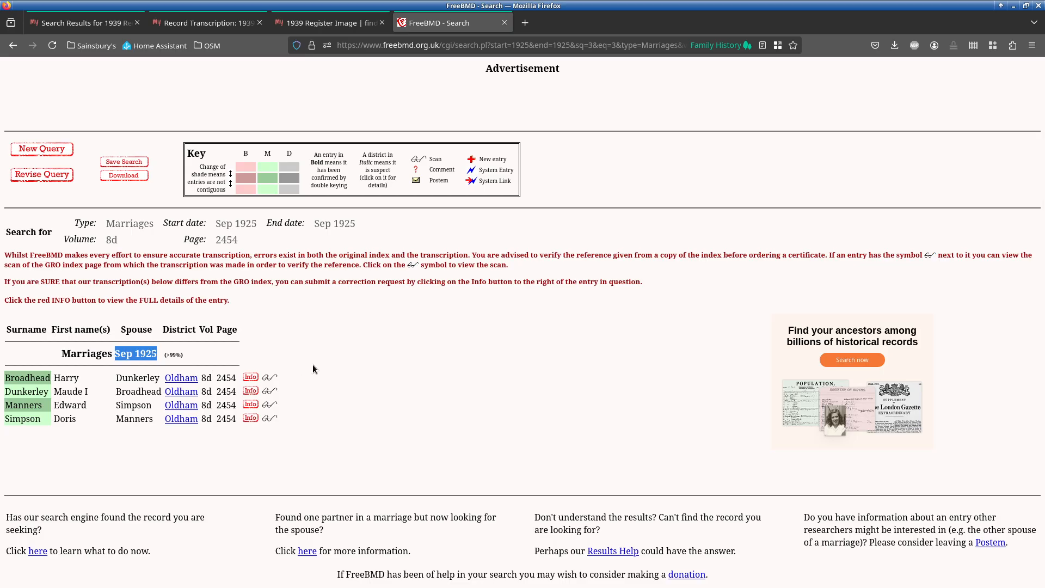
key(alt+Tab)
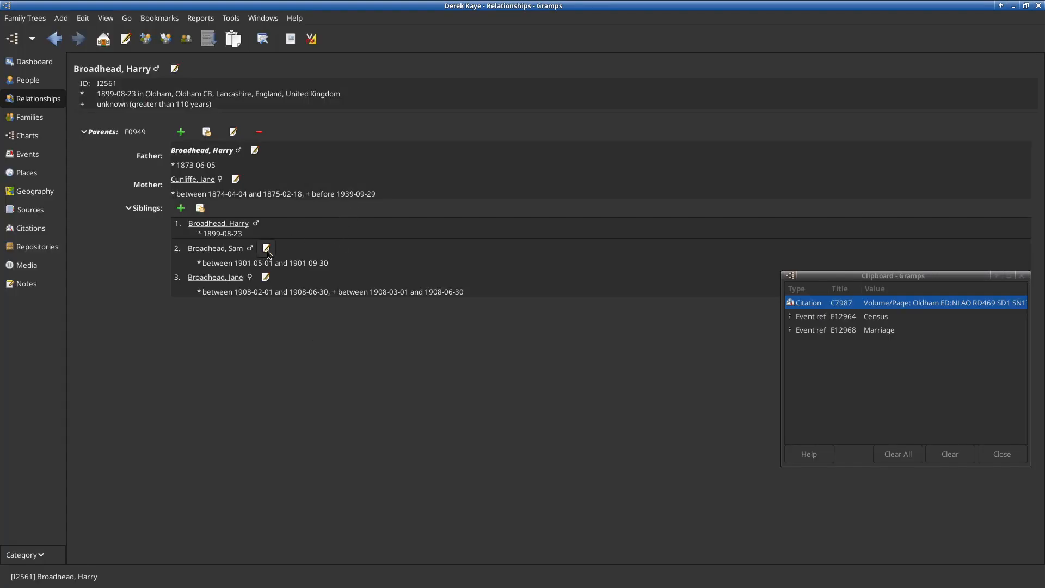
Date Harry's Marriage event between 1925-07-01 and 1925-09-30.
click(175, 68)
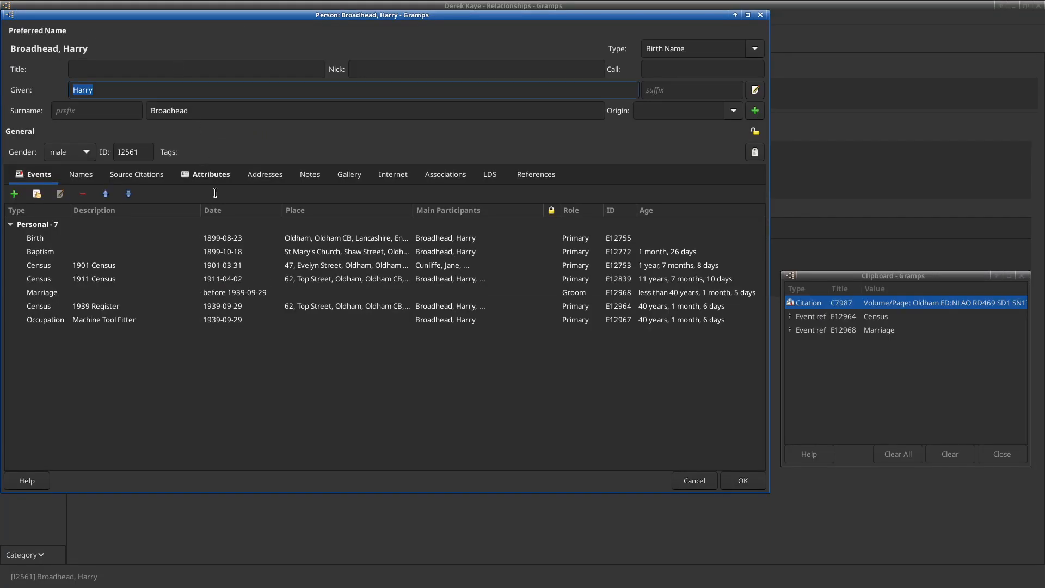
double_click(144, 293)
triple_click(526, 298)
text(betw)
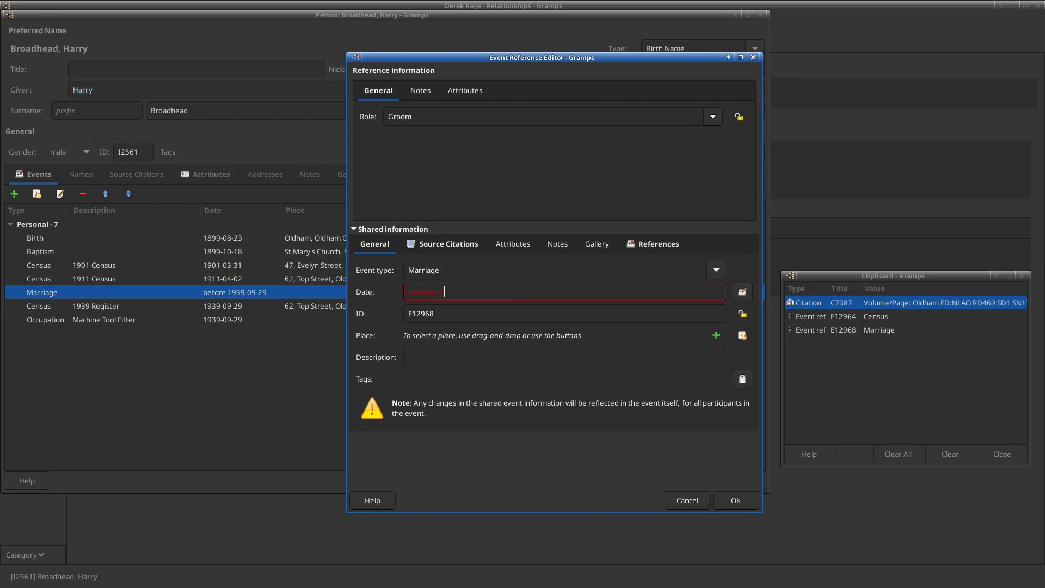
text(een 1925-07-01 and 1925-09-30)
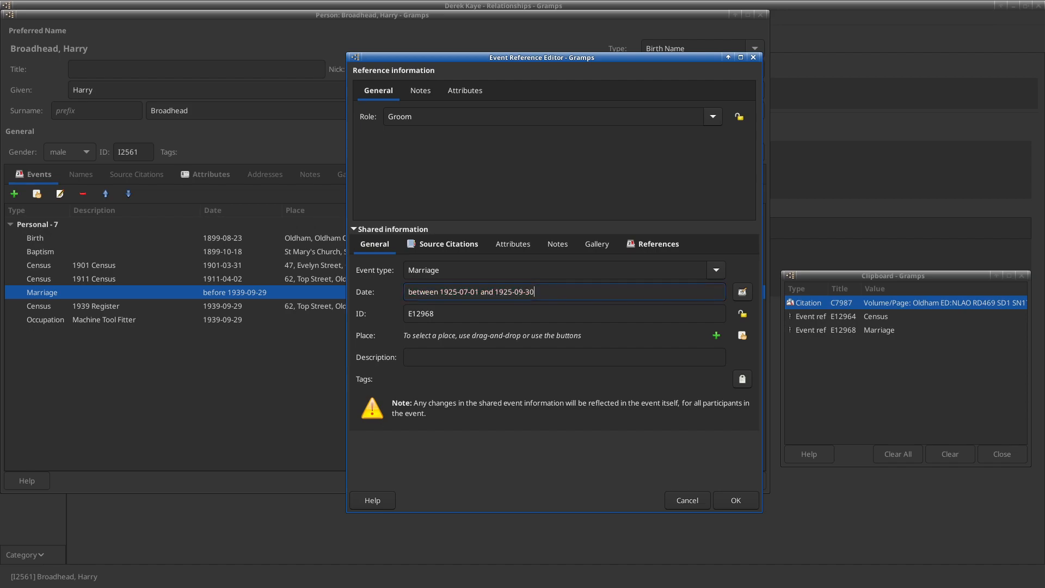
Place the marriage at Oldham RegD and start citing an existing source.
click(744, 335)
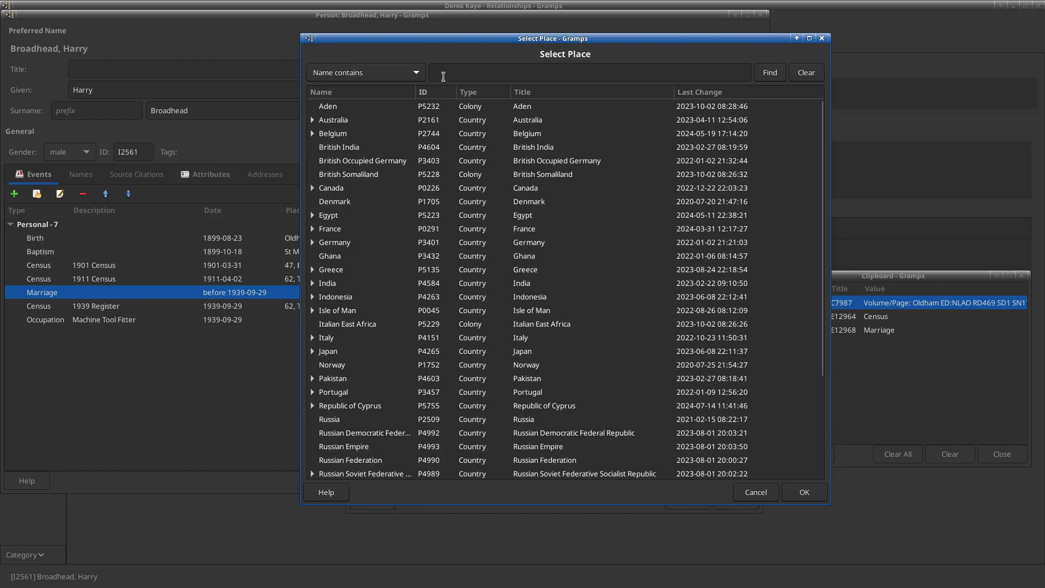
text(ol)
text(re)
key(Return)
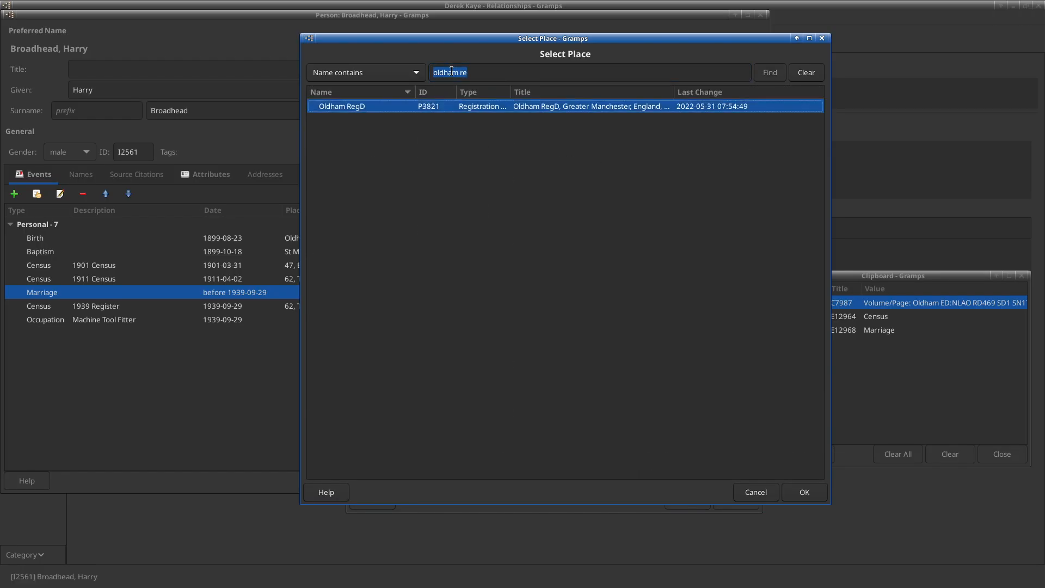
key(Return)
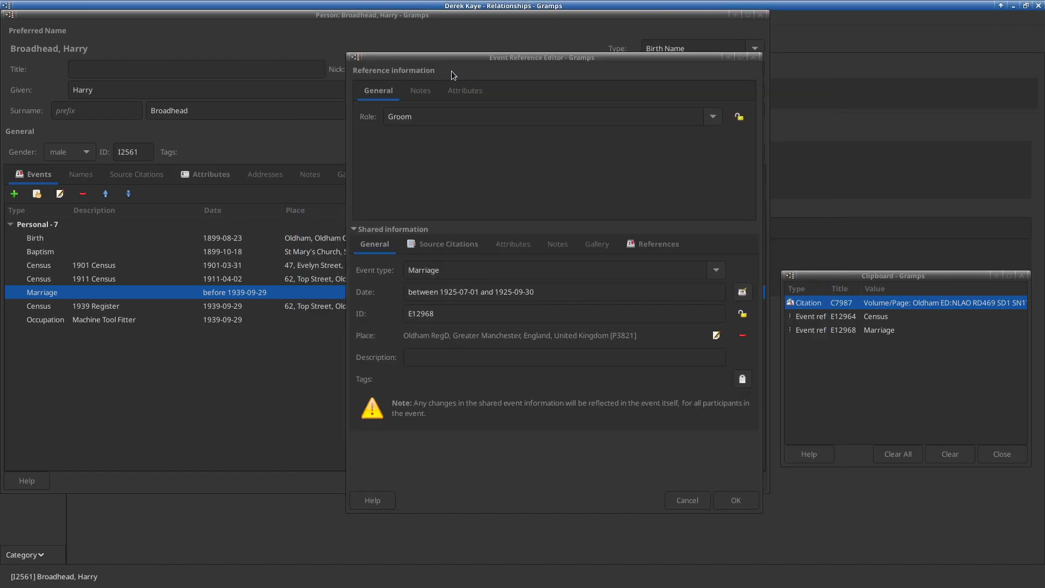
click(441, 243)
click(383, 263)
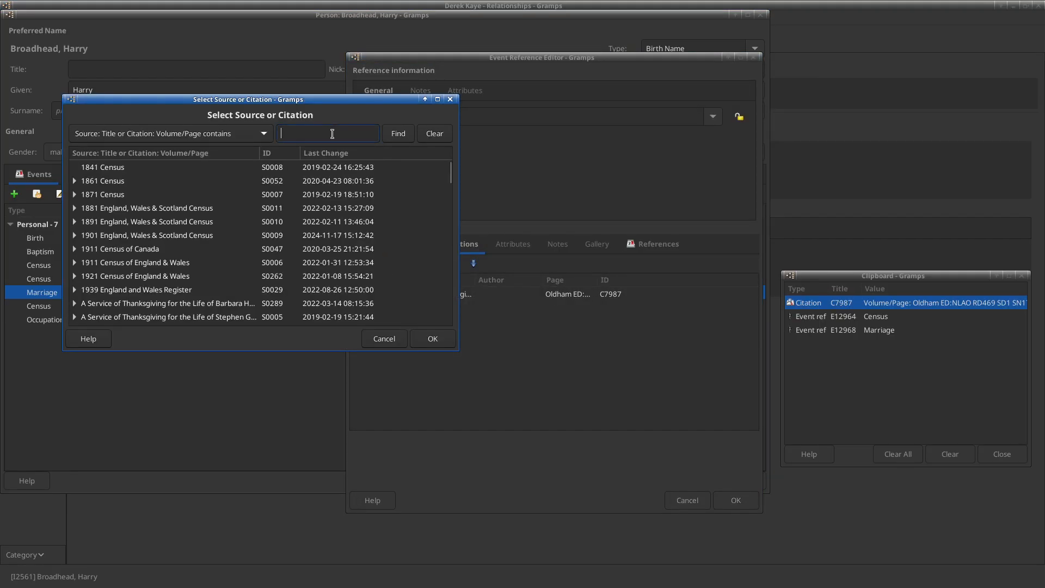
Choose GRO Index of Marriages as the source and date the citation 2025-01-21.
text(gro)
key(Return)
key(Down)
key(Down)
key(Down)
key(Down)
key(Down)
key(Down)
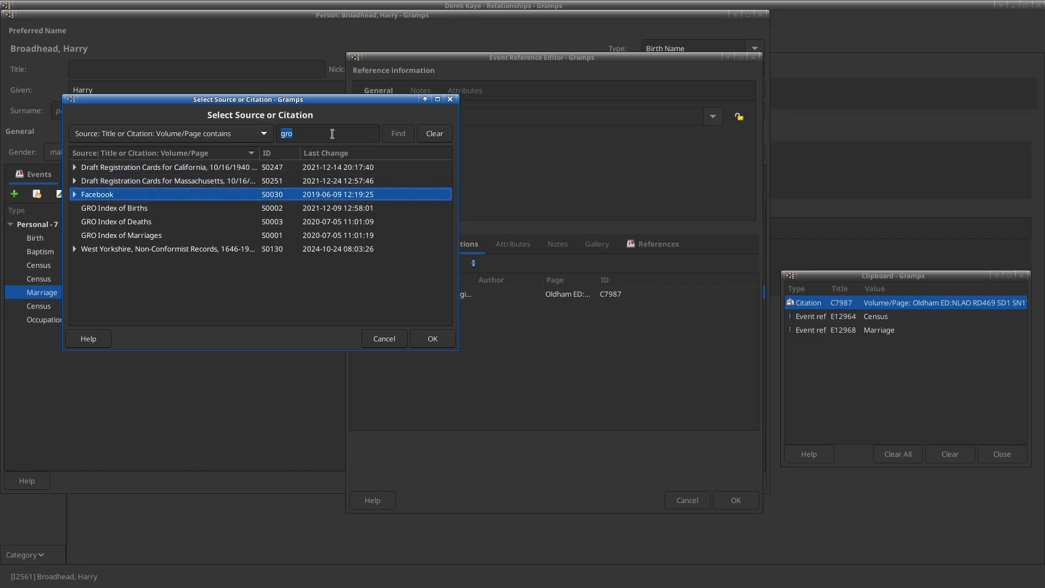
key(Return)
click(355, 112)
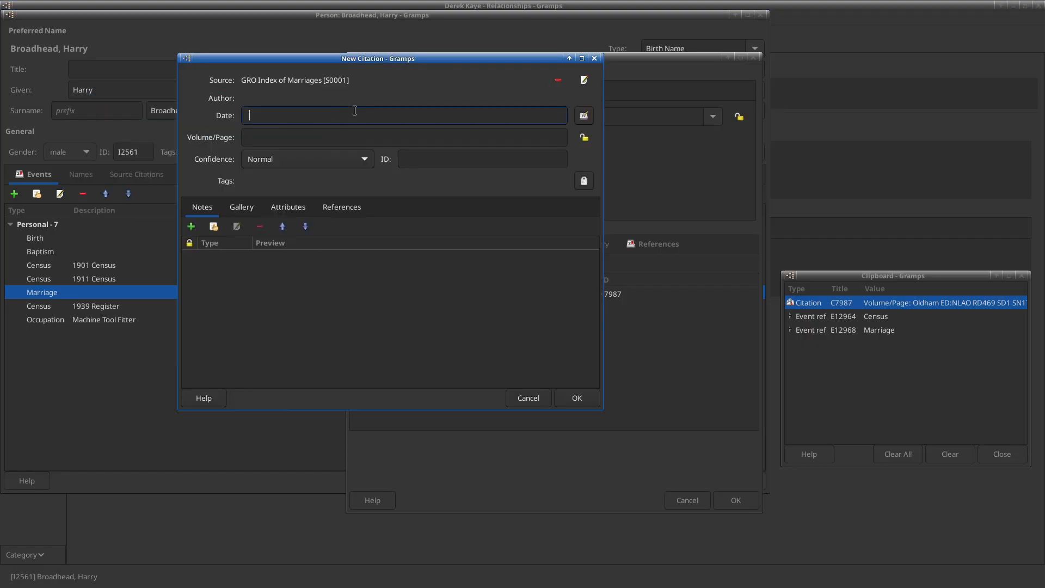
text(2025-01-21)
key(Tab)
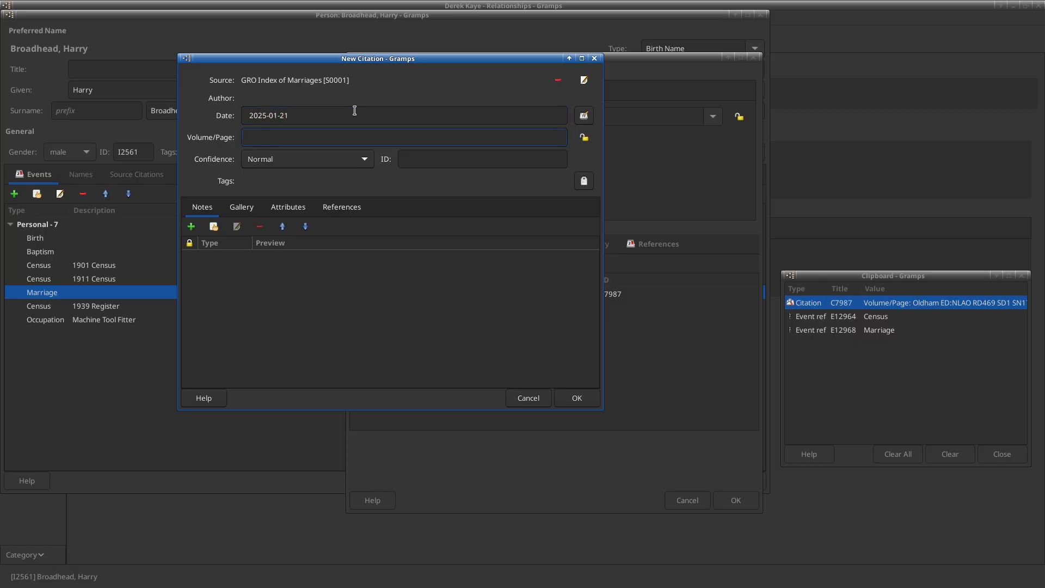
Enter Volume/Page 'Q3 1925; Oldham/8d/2454' and save the citation.
text(Q3 1925)
text( Oldham/)
key(alt+Tab)
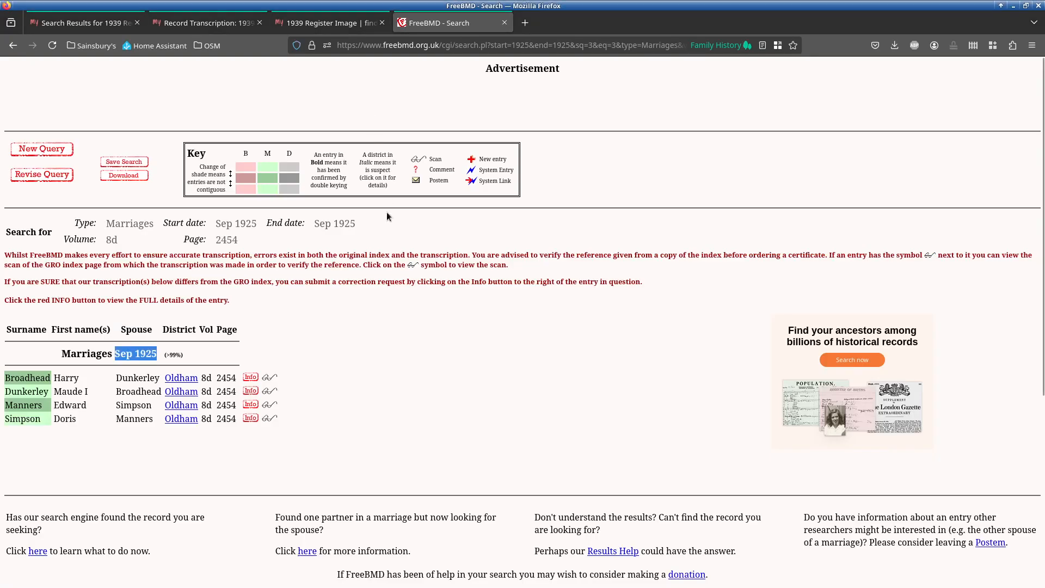
key(alt+Tab)
text(/)
click(388, 136)
text(8d)
key(alt+Tab)
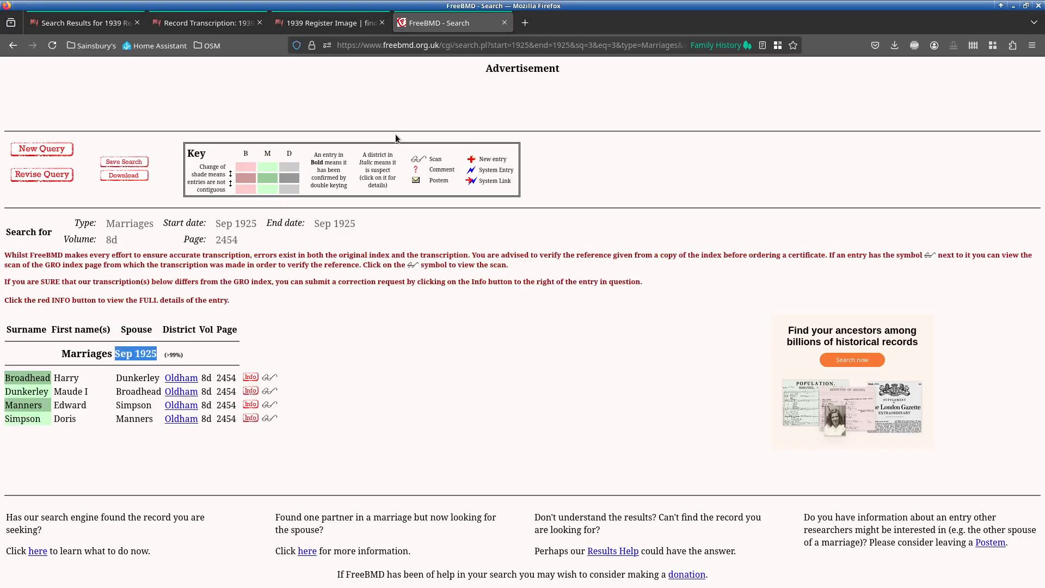
key(alt+Tab)
text(/2454)
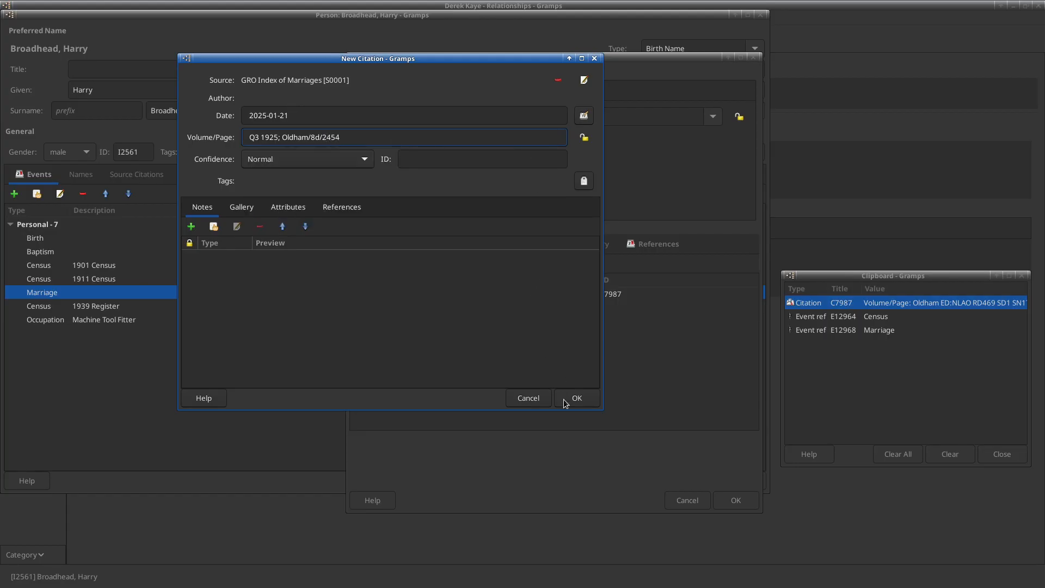
click(588, 400)
Copy citation C7988 to the clipboard, then save the marriage event and Harry's record.
drag(414, 308, 967, 394)
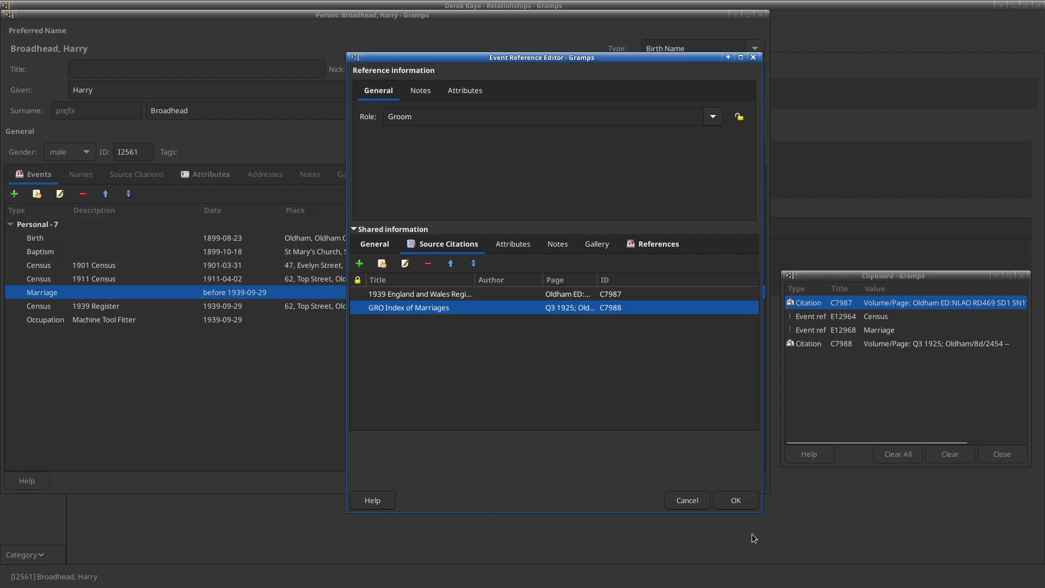
click(747, 505)
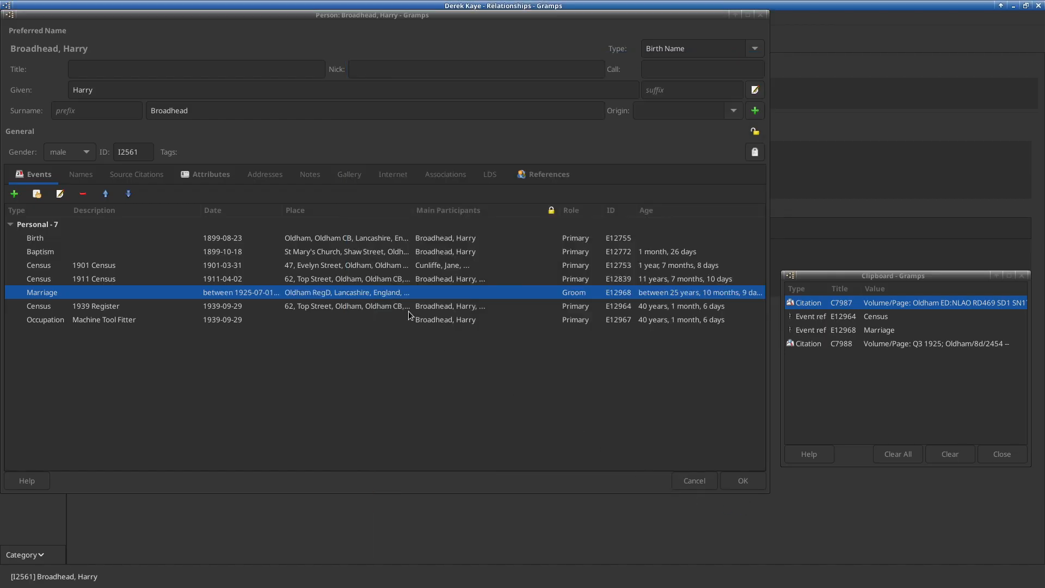
key(alt+Tab)
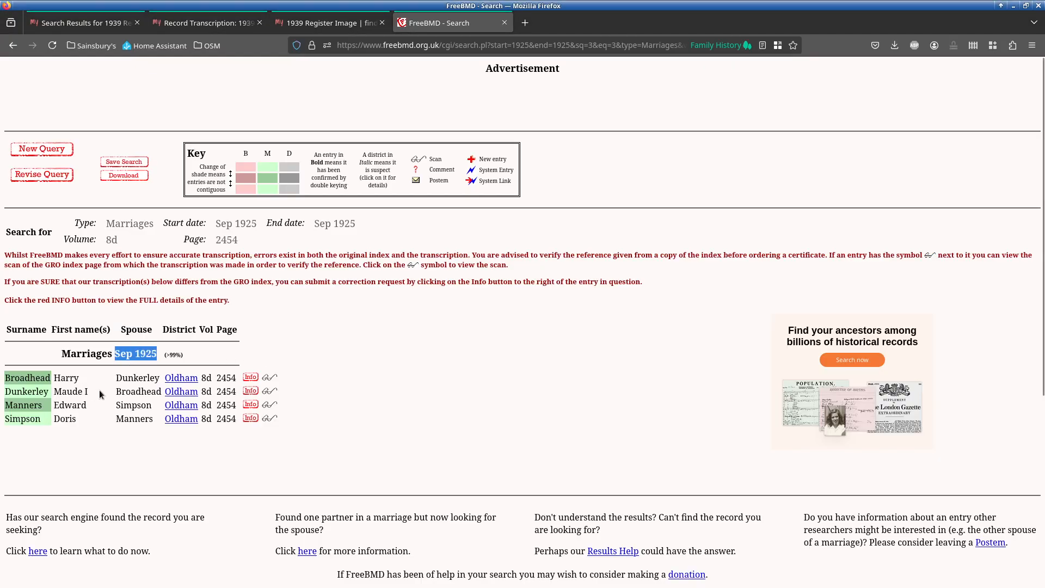
key(alt+Tab)
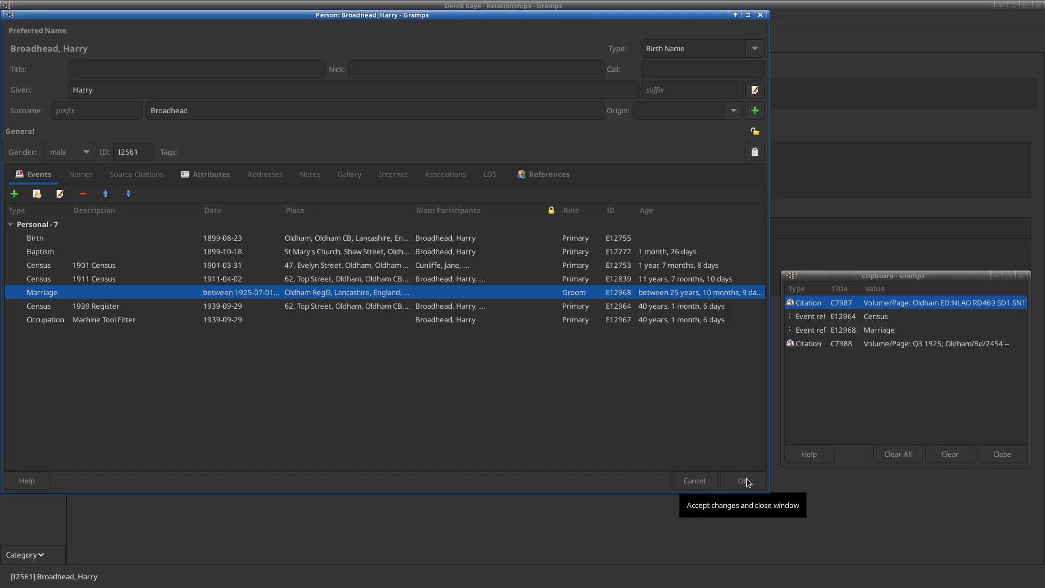
click(747, 479)
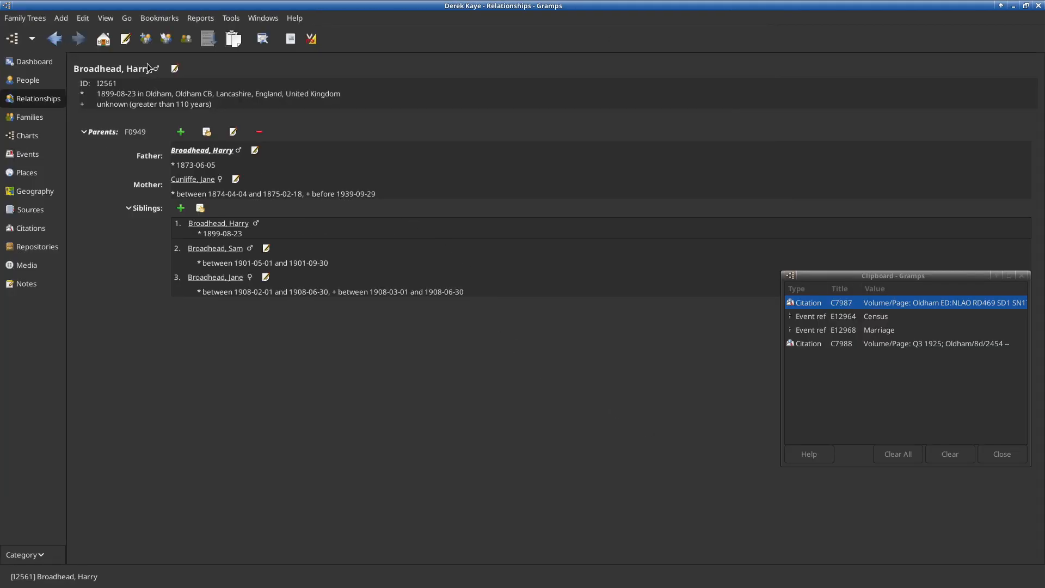
click(186, 39)
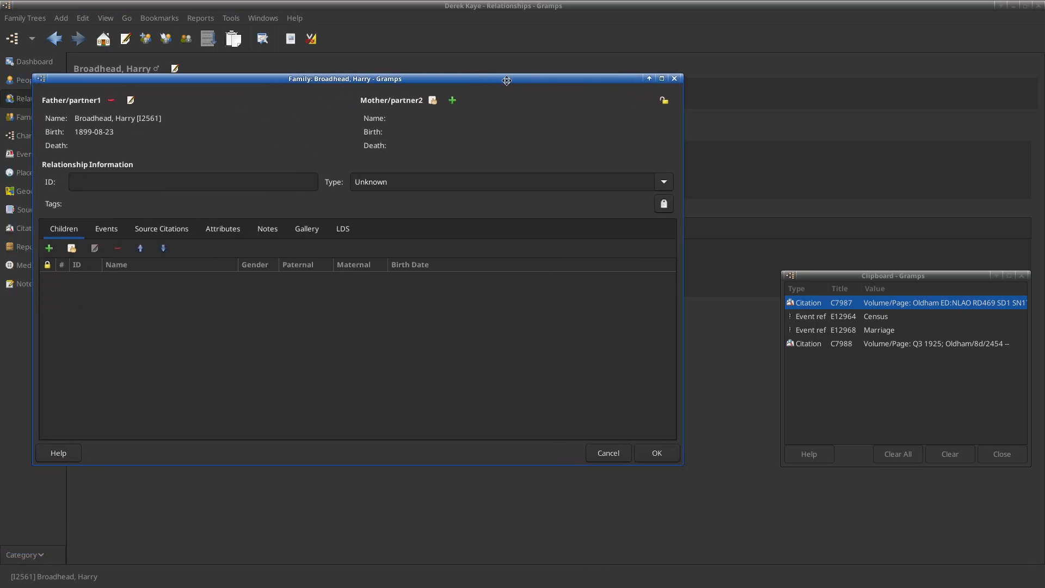
click(659, 189)
click(568, 223)
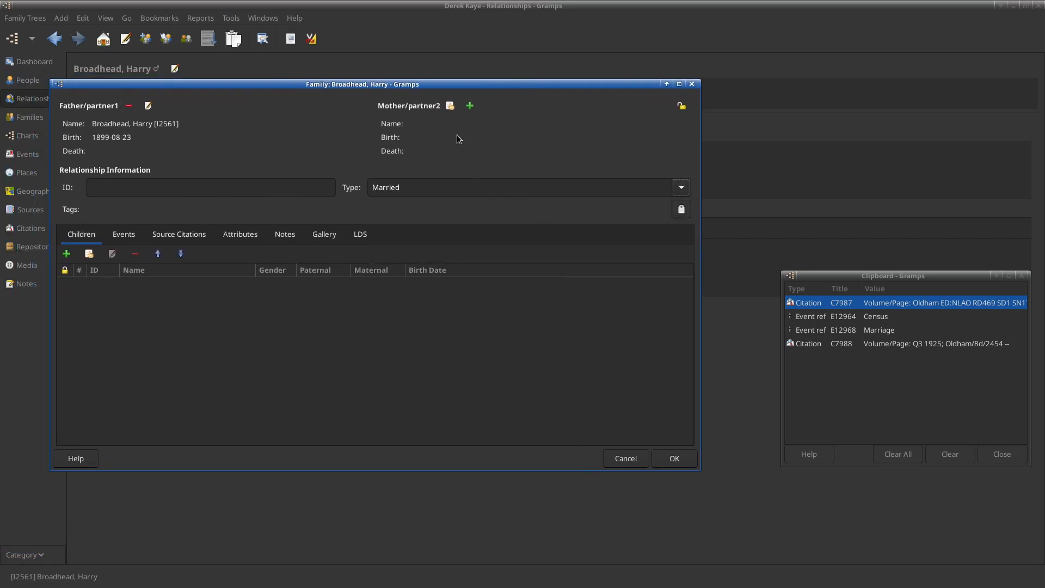
click(470, 105)
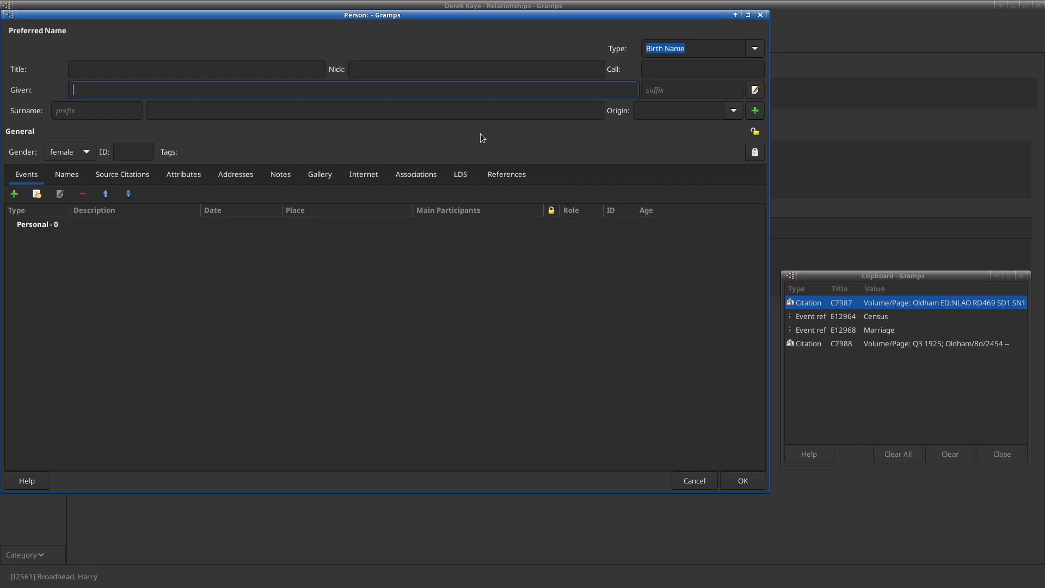
key(alt+Tab)
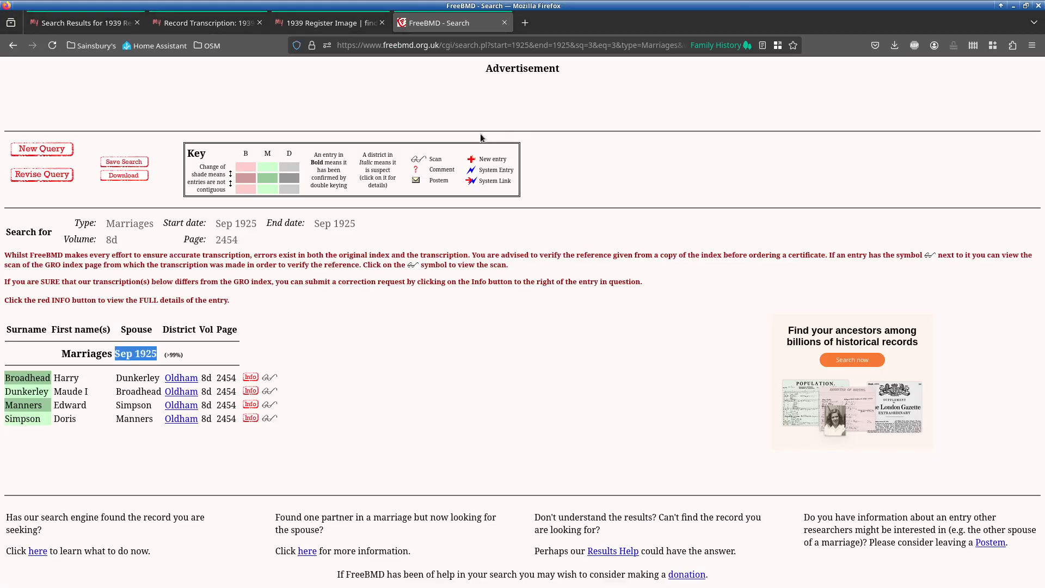
key(alt+Tab)
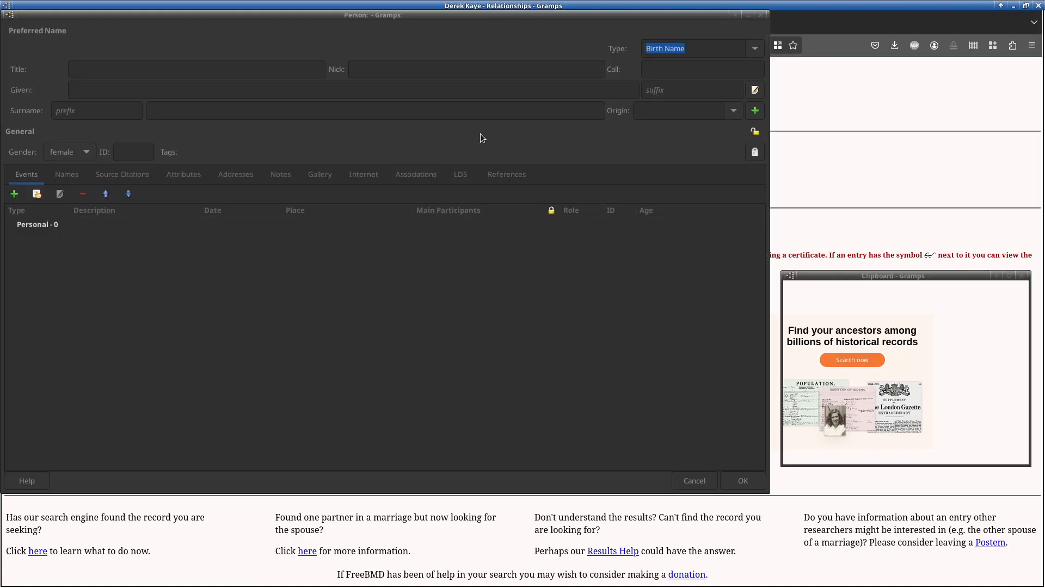
click(294, 93)
text(Maude I)
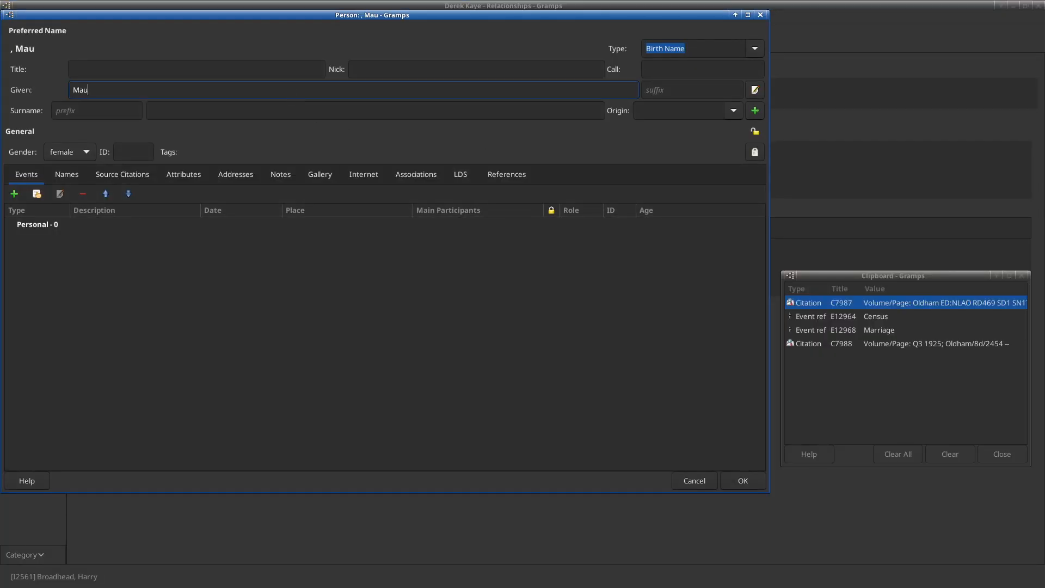
key(Tab)
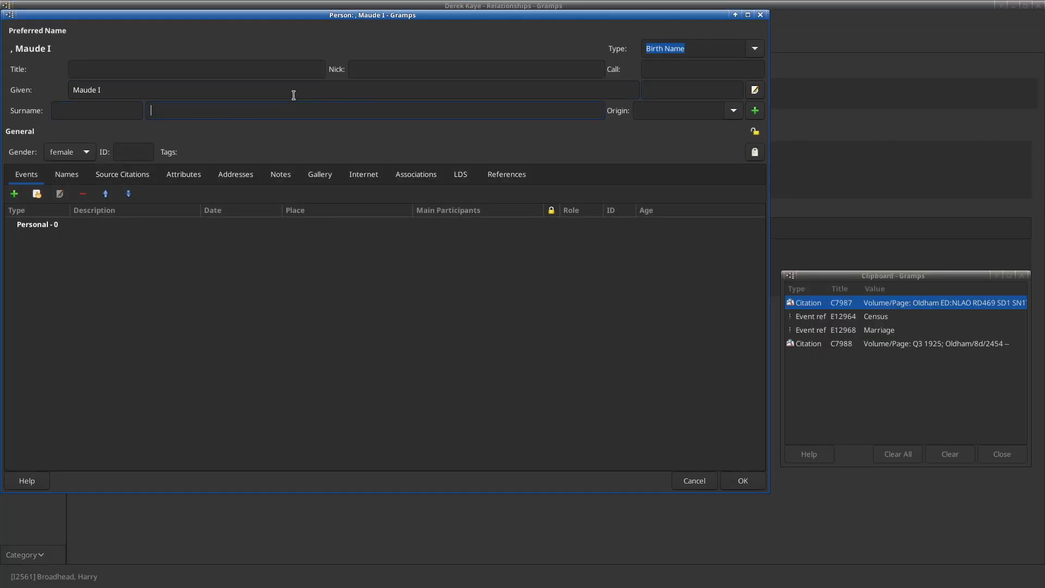
key(alt+Tab)
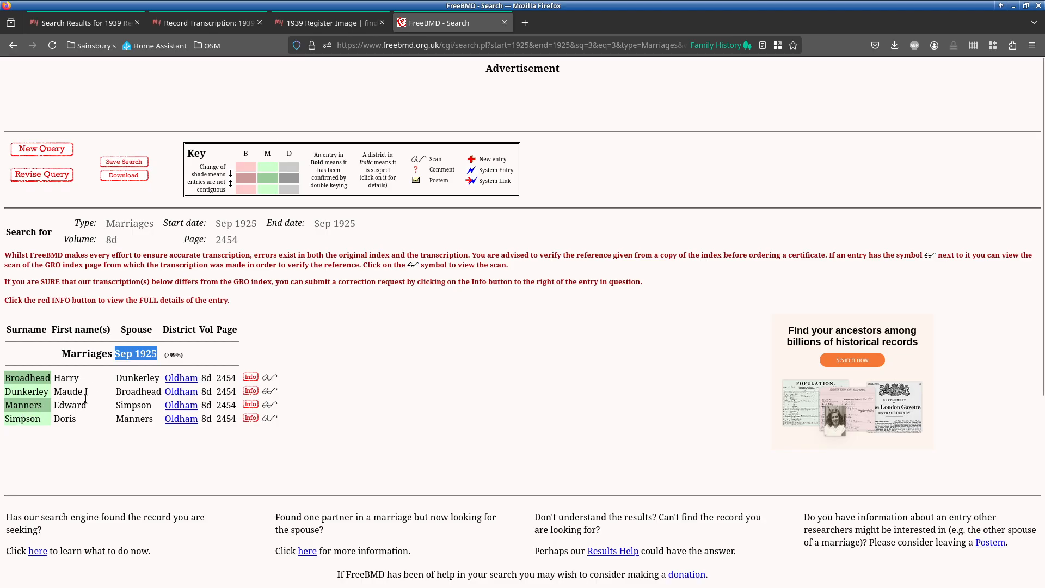
double_click(34, 391)
key(ctrl+c)
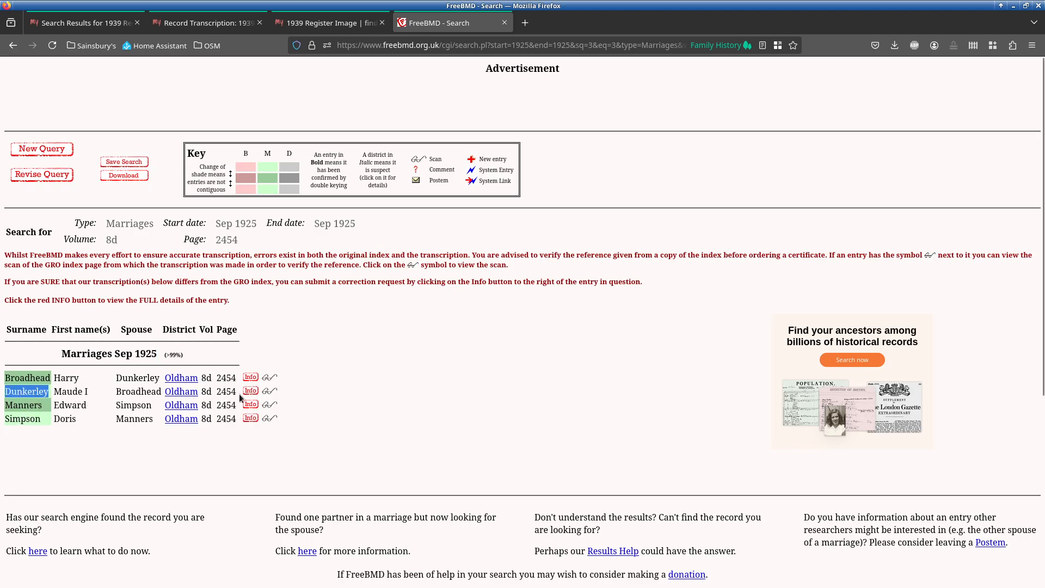
key(alt+Tab)
click(163, 105)
key(ctrl+v)
click(300, 241)
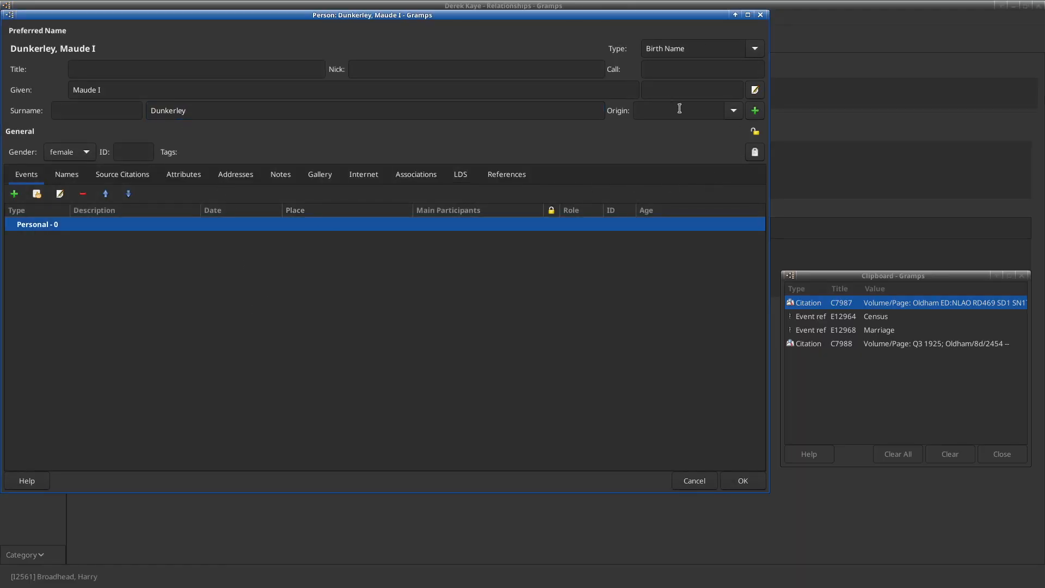
Tag her Do not expand up, Not blood related and Search for Birth Record.
click(755, 153)
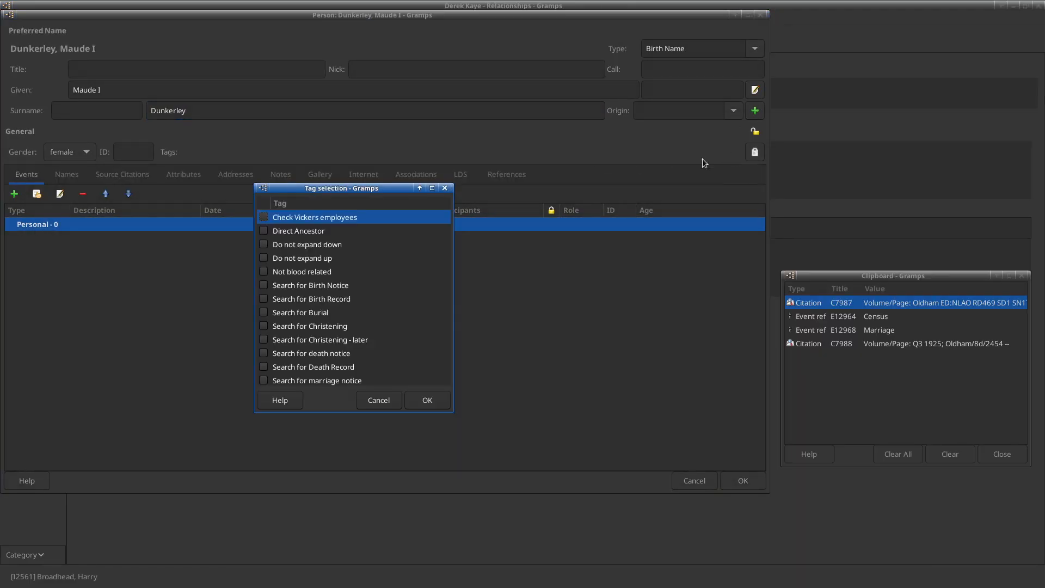
click(264, 258)
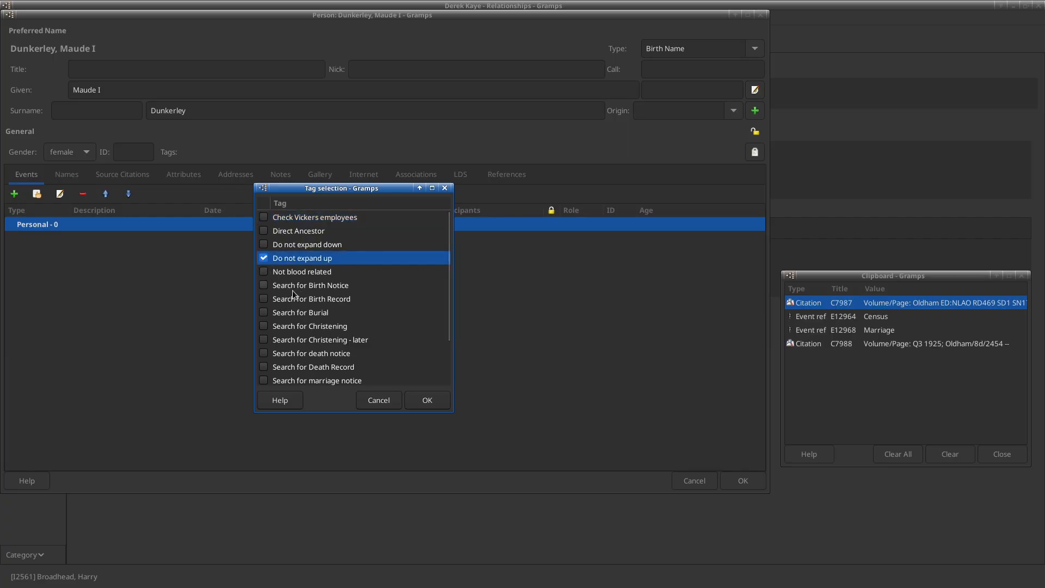
click(264, 272)
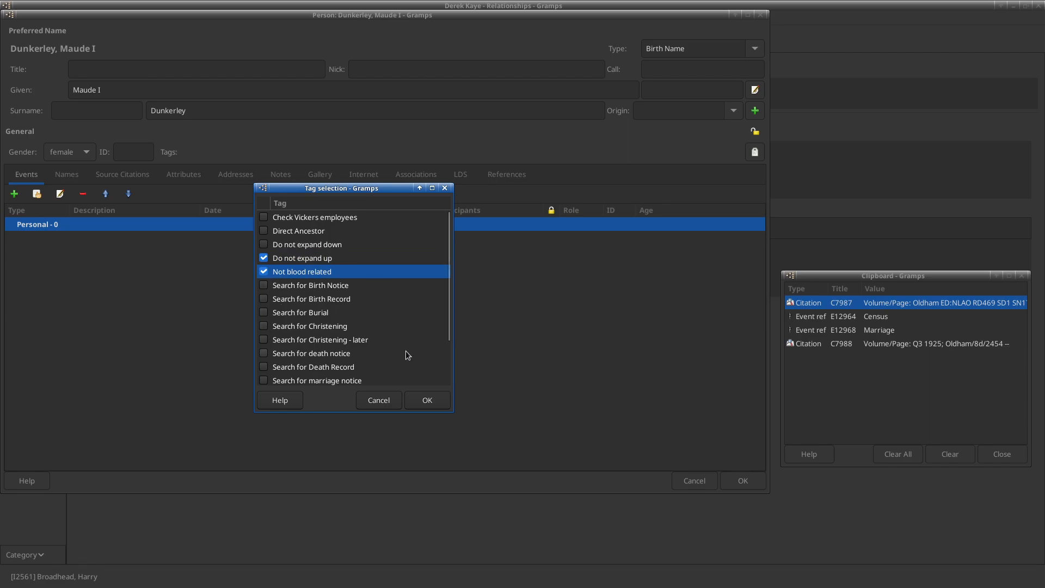
click(263, 299)
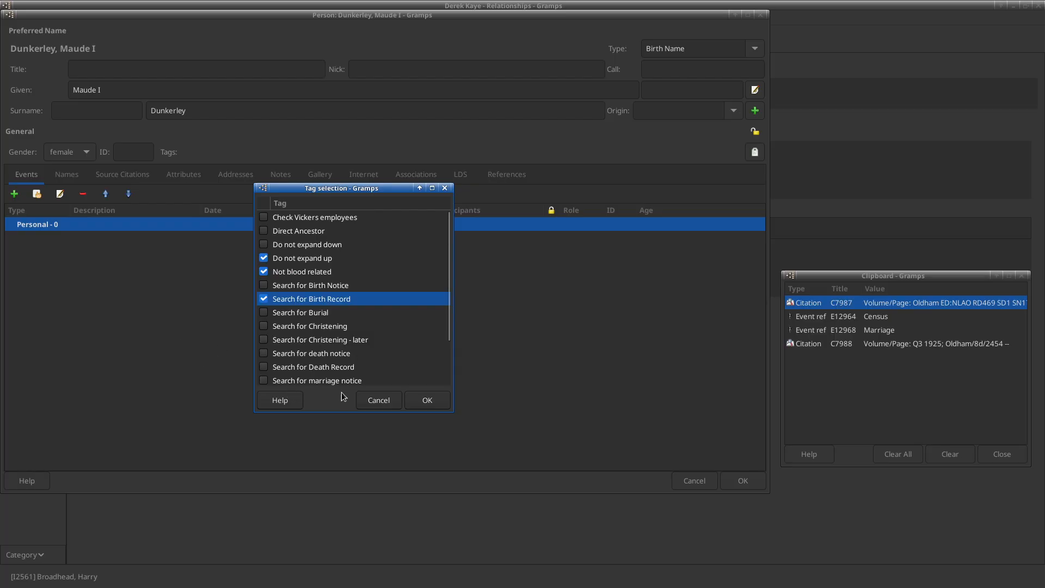
click(427, 400)
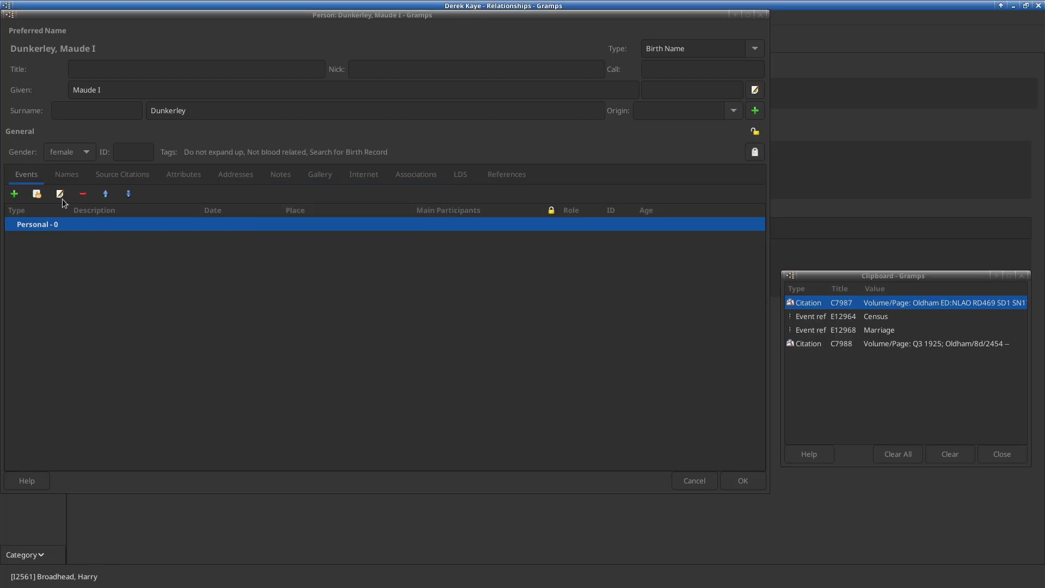
Cite GRO Index of Marriages C7988 (Q3 1925; Oldham/8d/2454) on Maude's birth name.
click(67, 174)
double_click(215, 240)
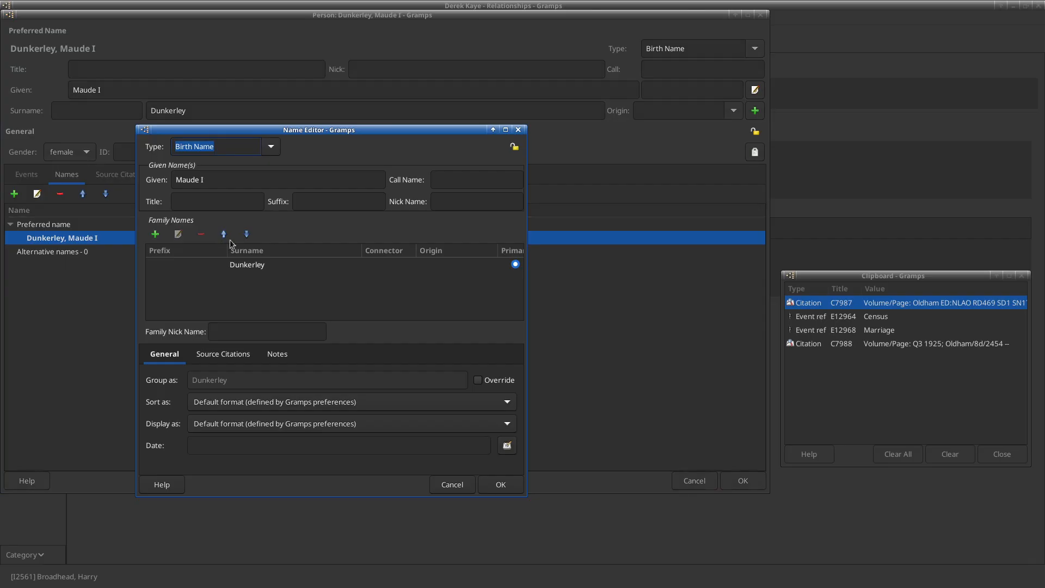
click(223, 353)
click(862, 343)
drag(863, 343, 282, 405)
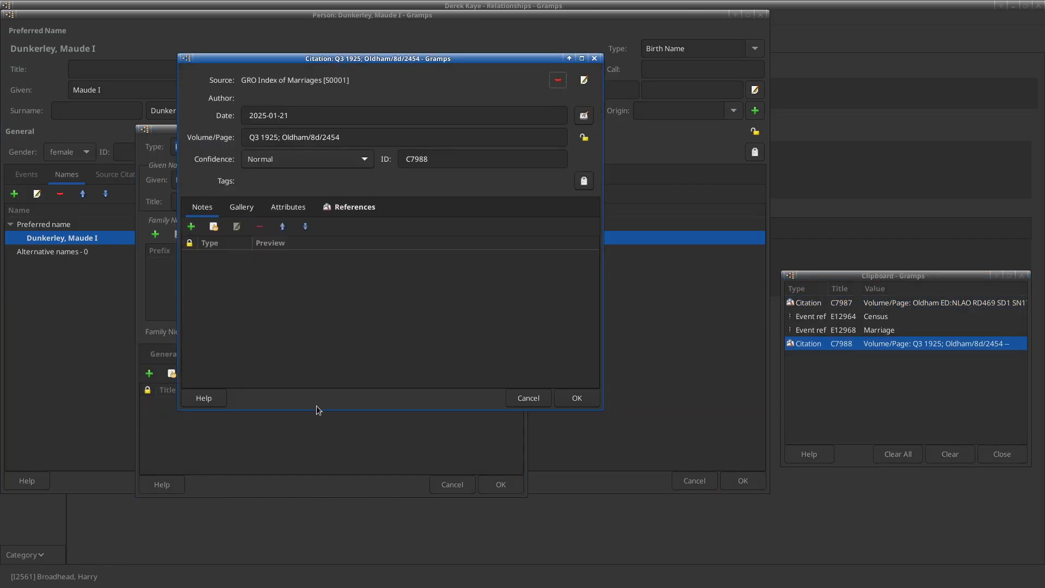
click(577, 398)
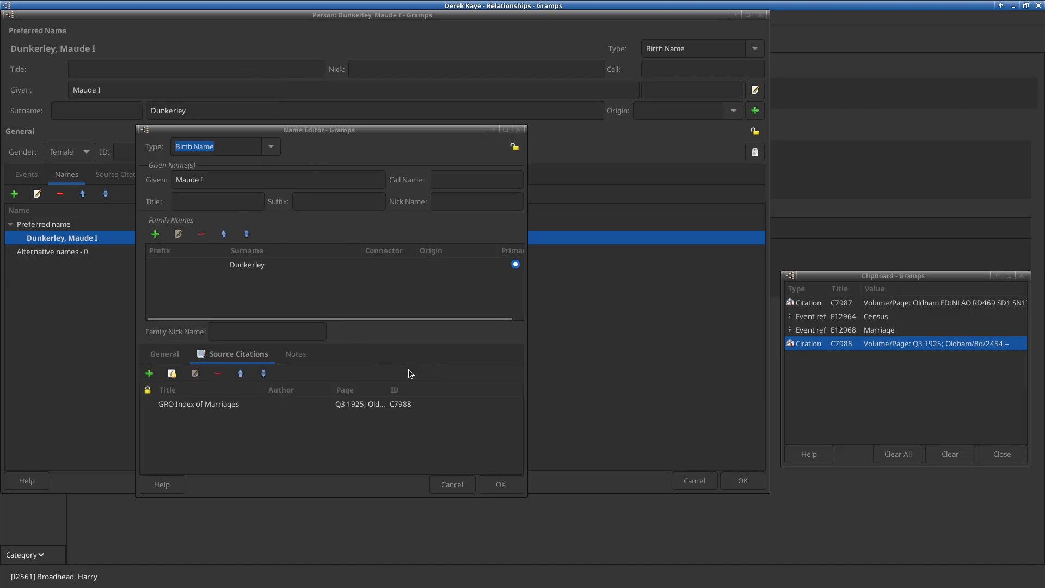
click(515, 488)
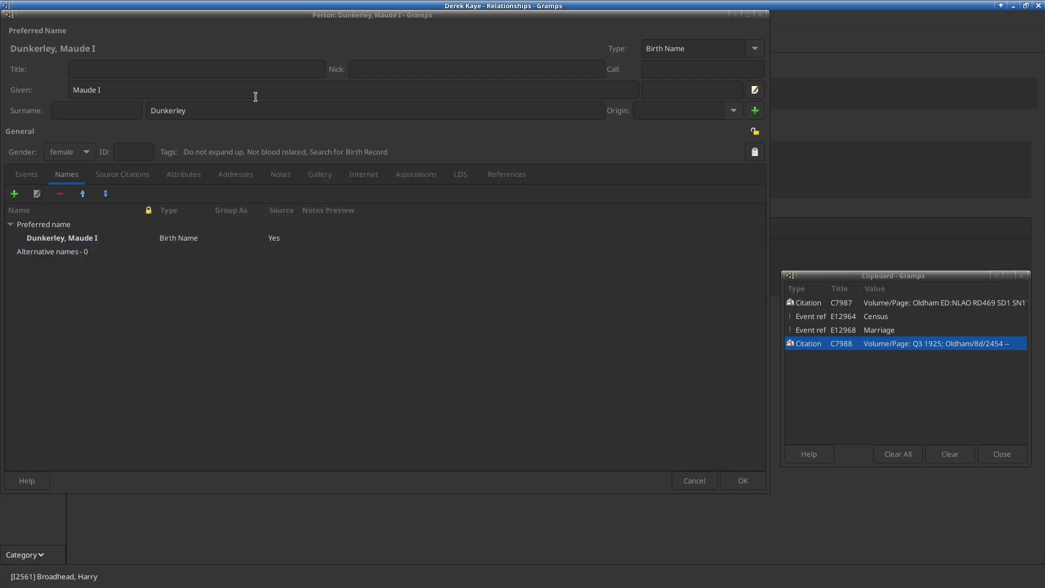
Add the shared Marriage event E12968 to Maude's events with role Bride.
click(28, 176)
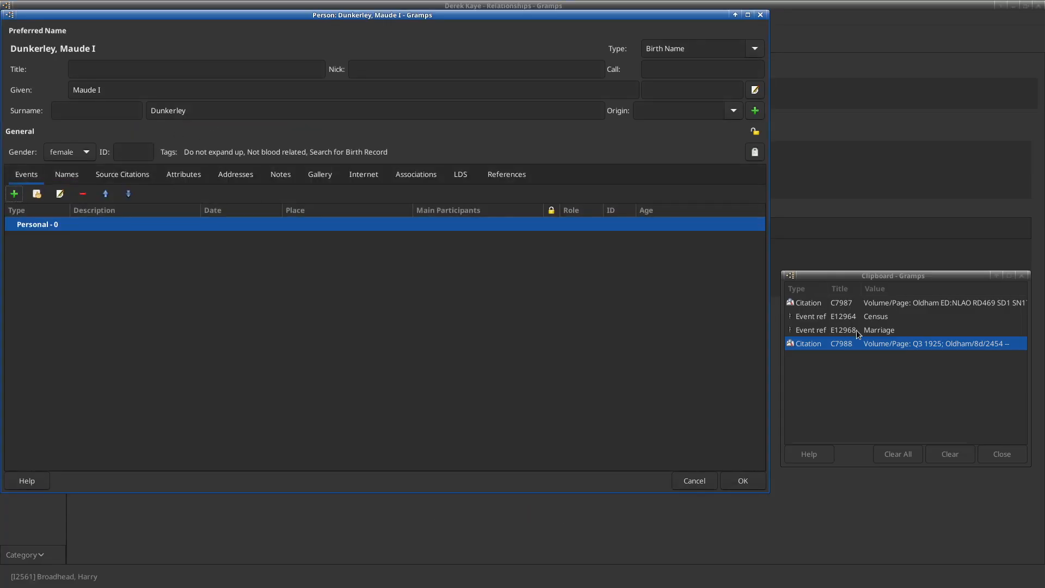
drag(851, 334, 415, 329)
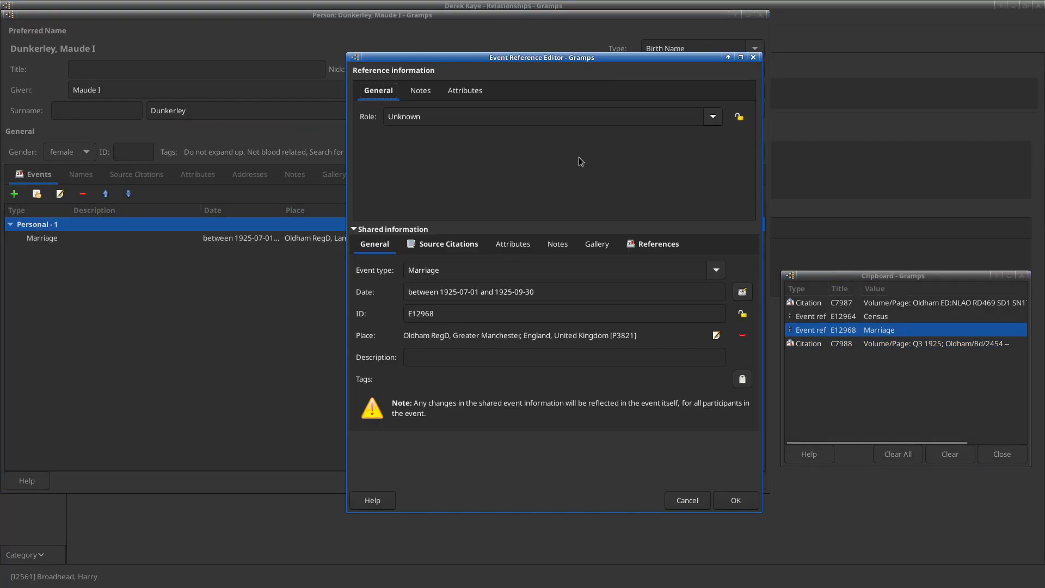
click(713, 116)
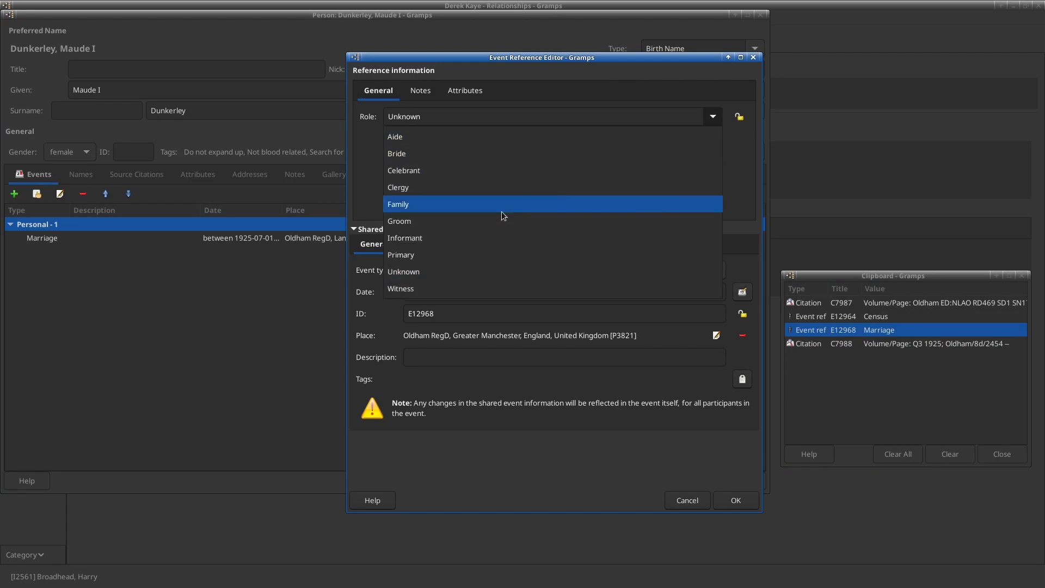
click(485, 160)
click(732, 498)
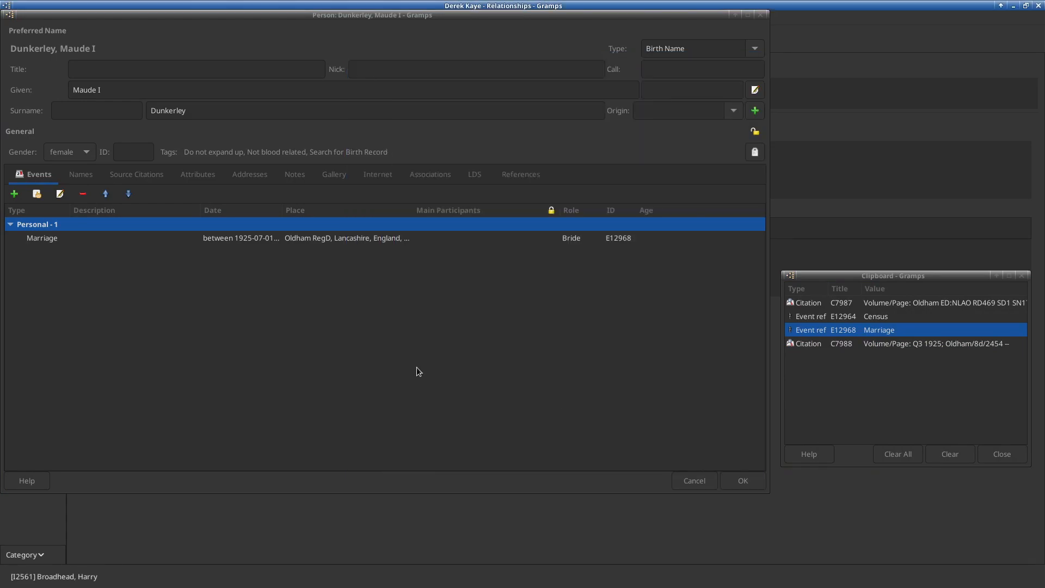
Save Maude's record, add the Marriage event to the family with role Family, and save the family.
click(755, 480)
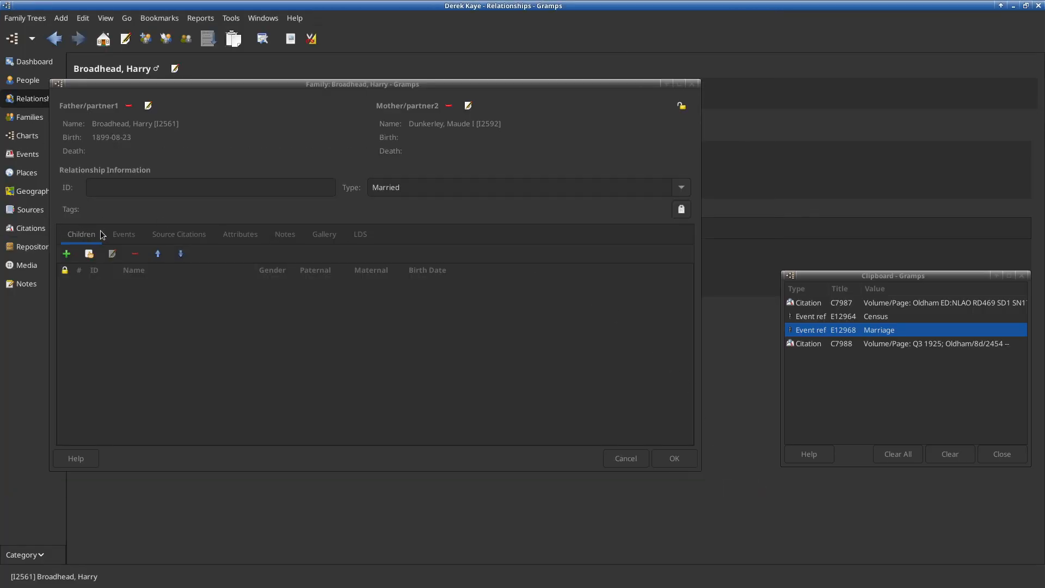
click(117, 234)
drag(808, 332, 125, 288)
click(723, 121)
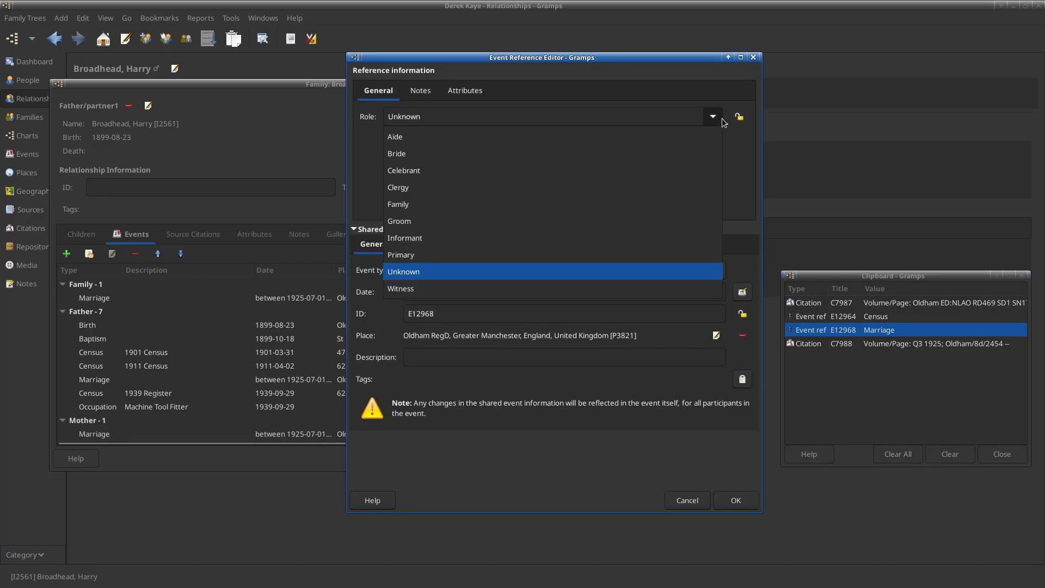
click(501, 207)
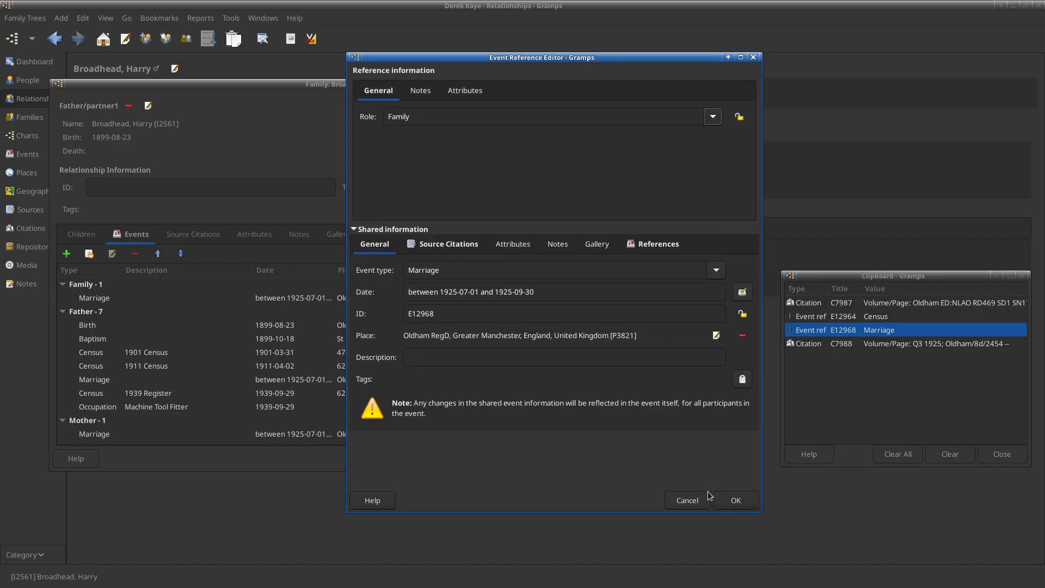
click(740, 505)
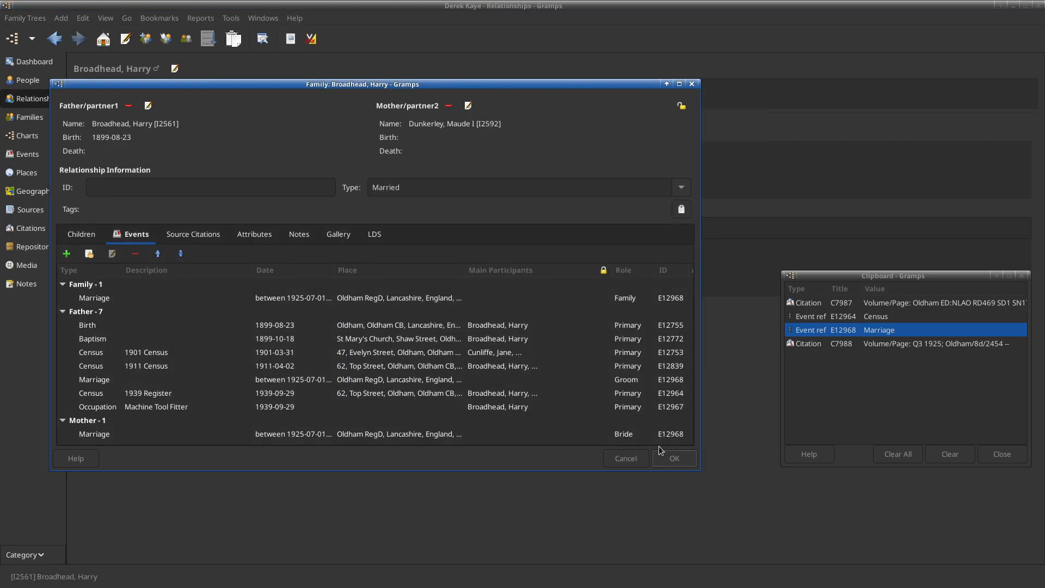
click(675, 457)
click(261, 330)
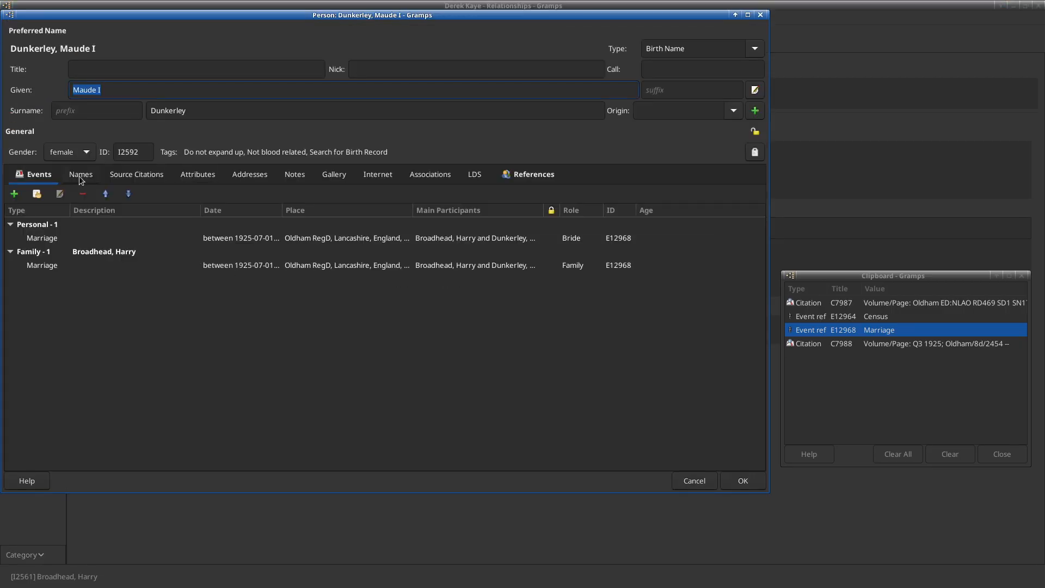
click(77, 173)
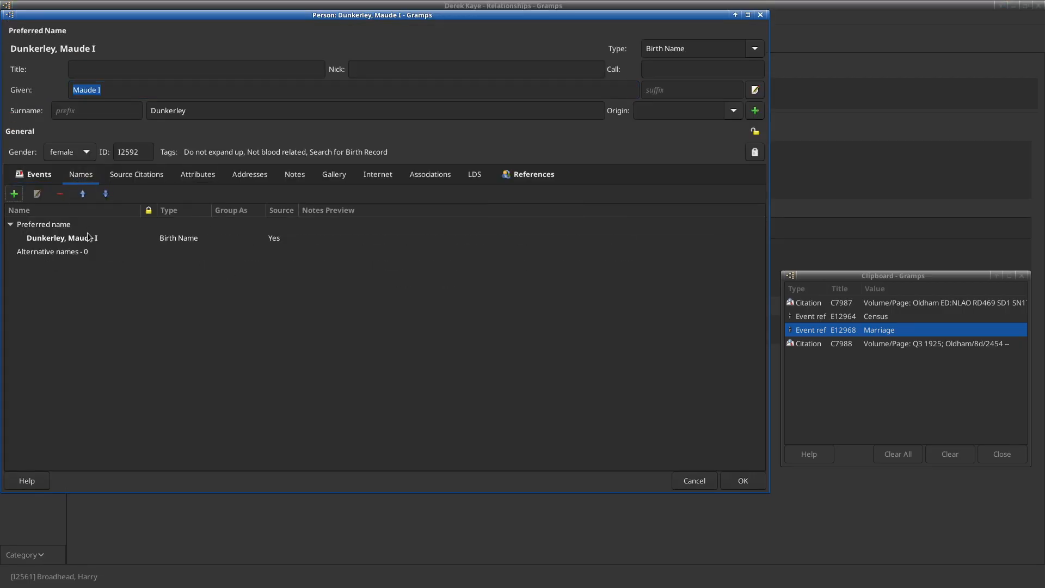
click(38, 174)
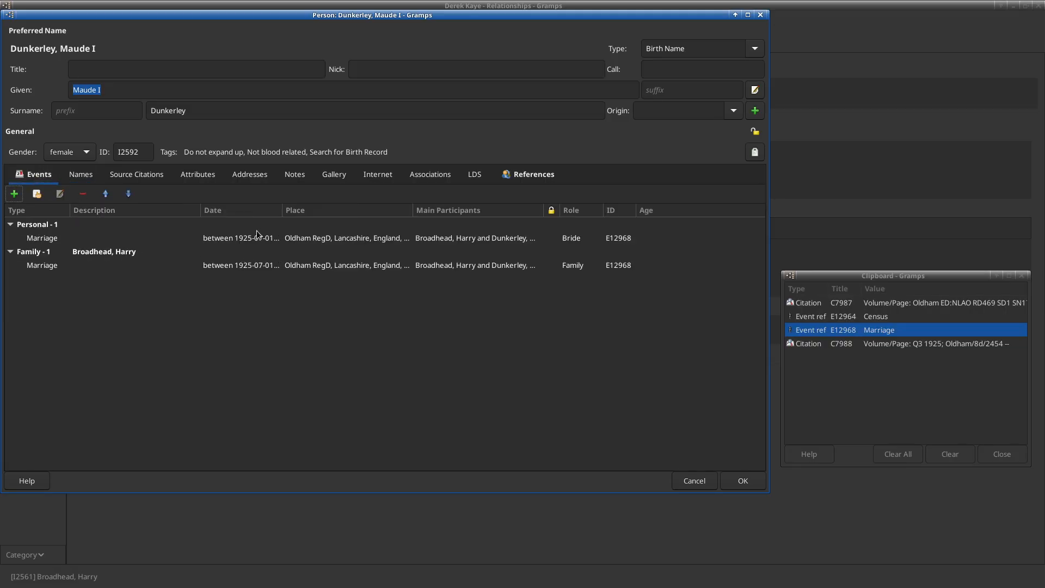
click(759, 483)
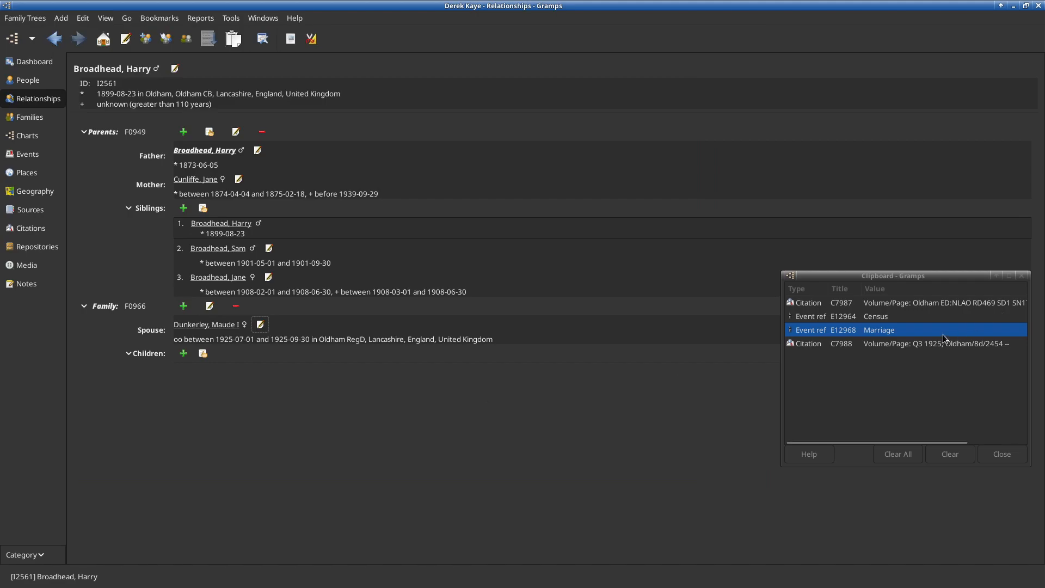
click(963, 422)
Remove the Marriage and C7988 entries from the Gramps clipboard and close Firefox's FreeBMD results tab.
click(960, 453)
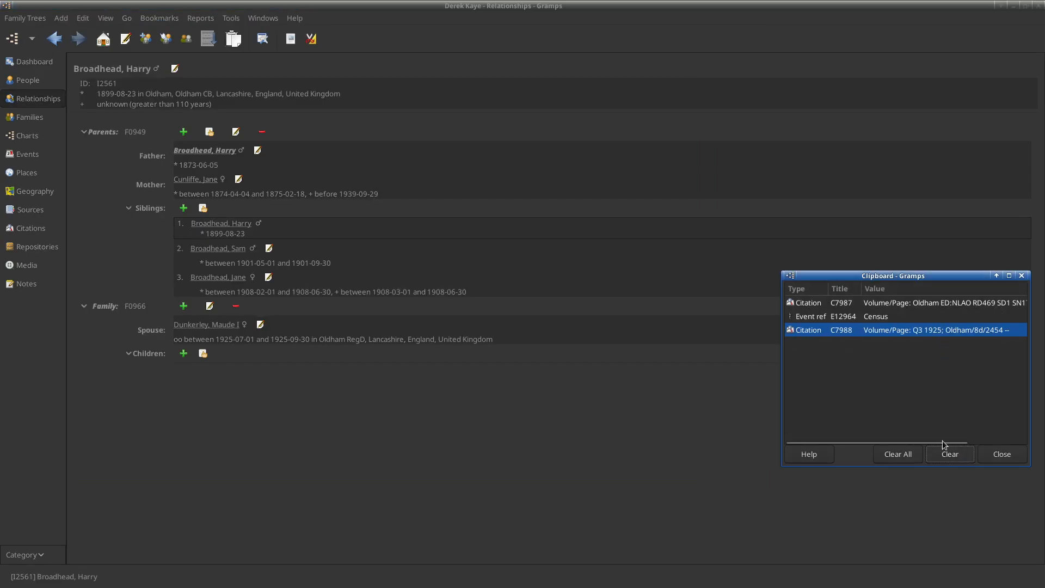
click(947, 455)
key(alt+Tab)
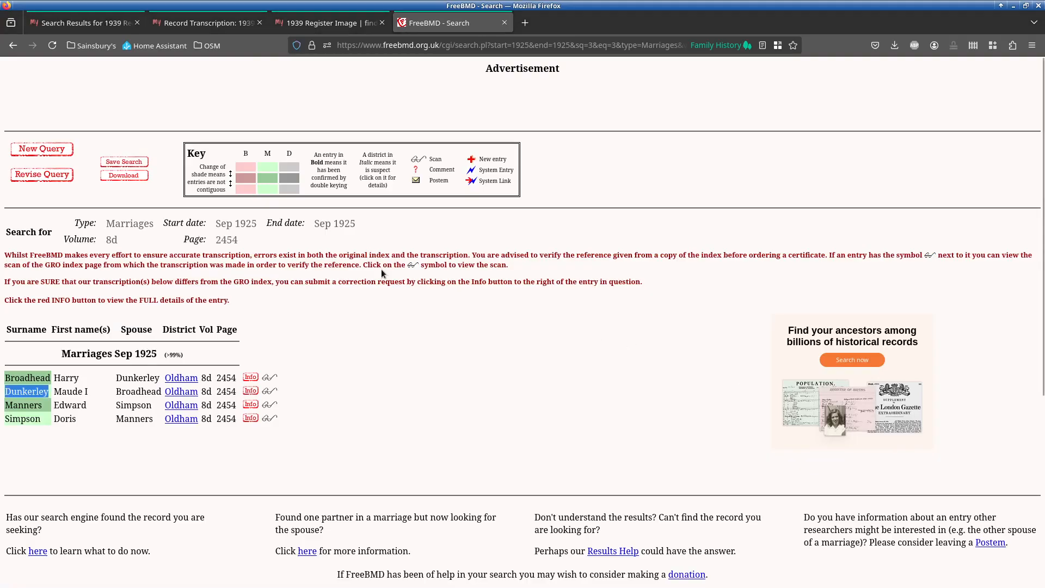
key(ctrl+w)
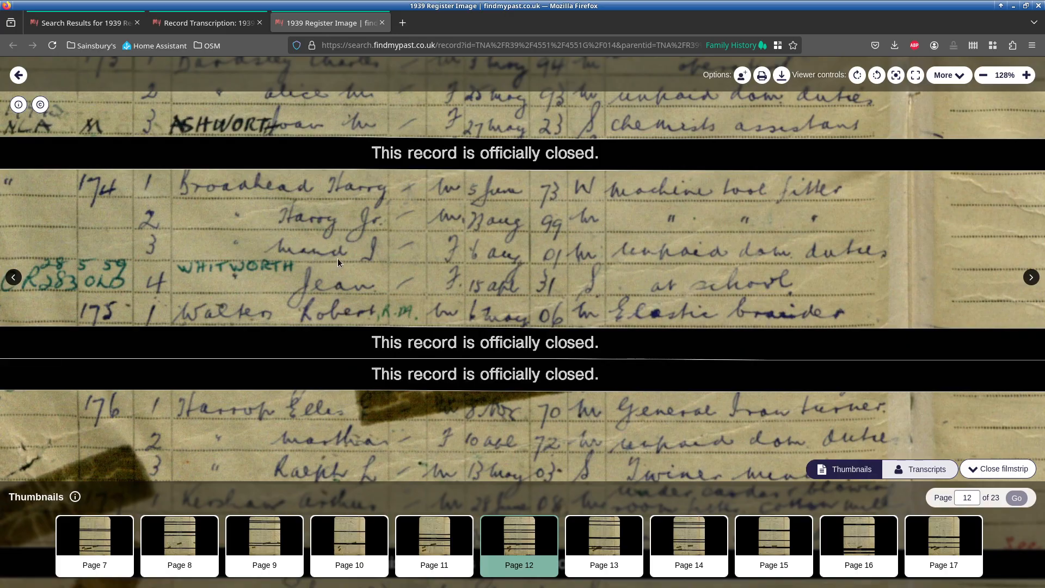
key(alt+Tab)
click(216, 326)
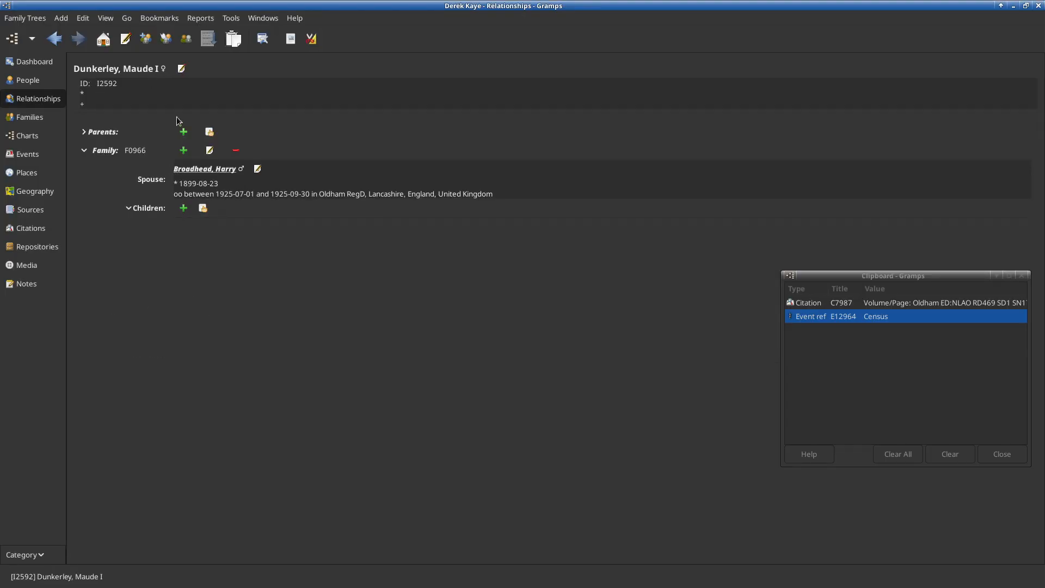
click(182, 69)
click(80, 174)
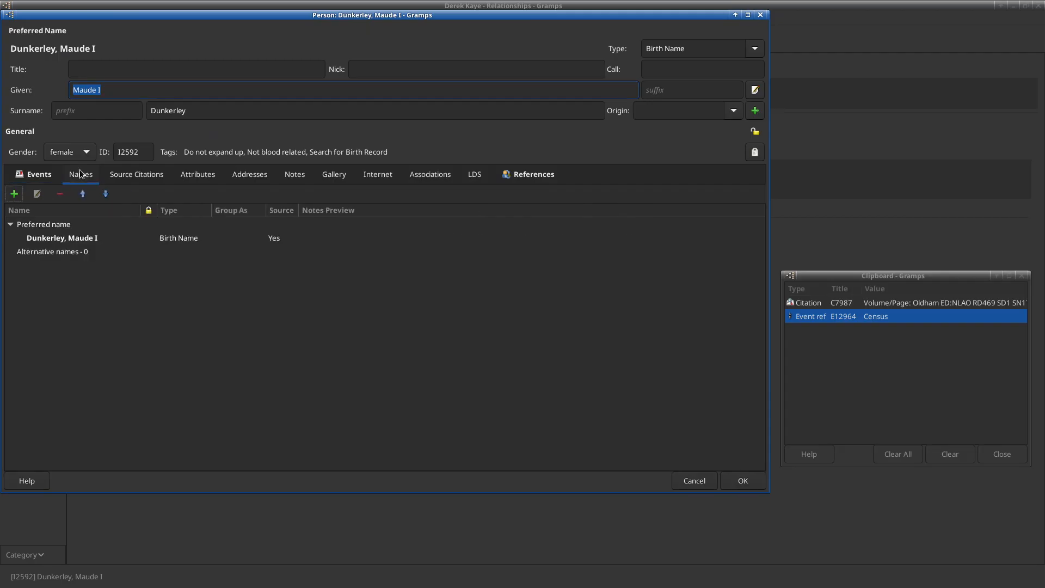
click(14, 194)
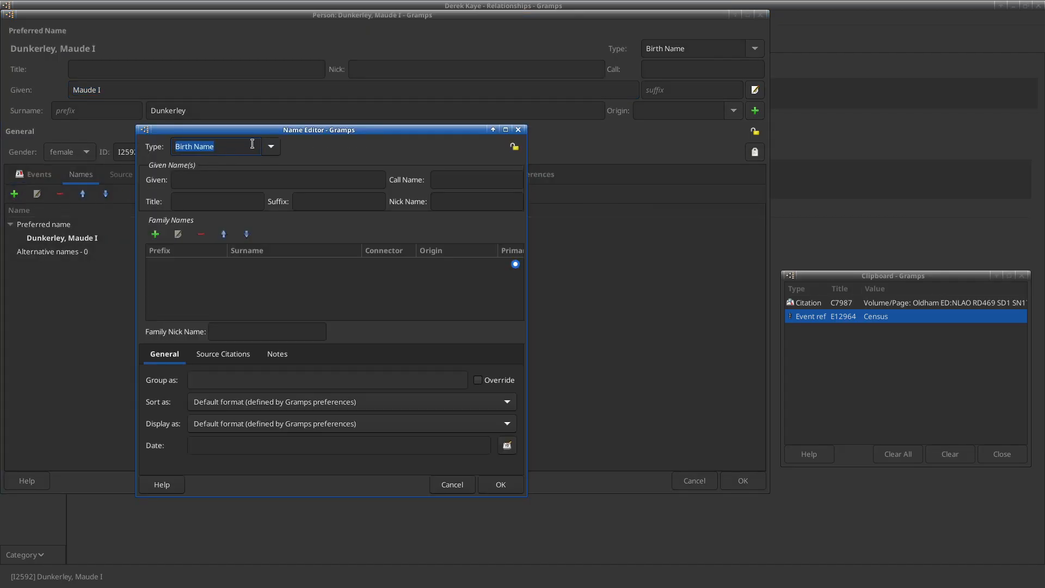
click(272, 147)
click(261, 201)
click(254, 179)
text(Maud I)
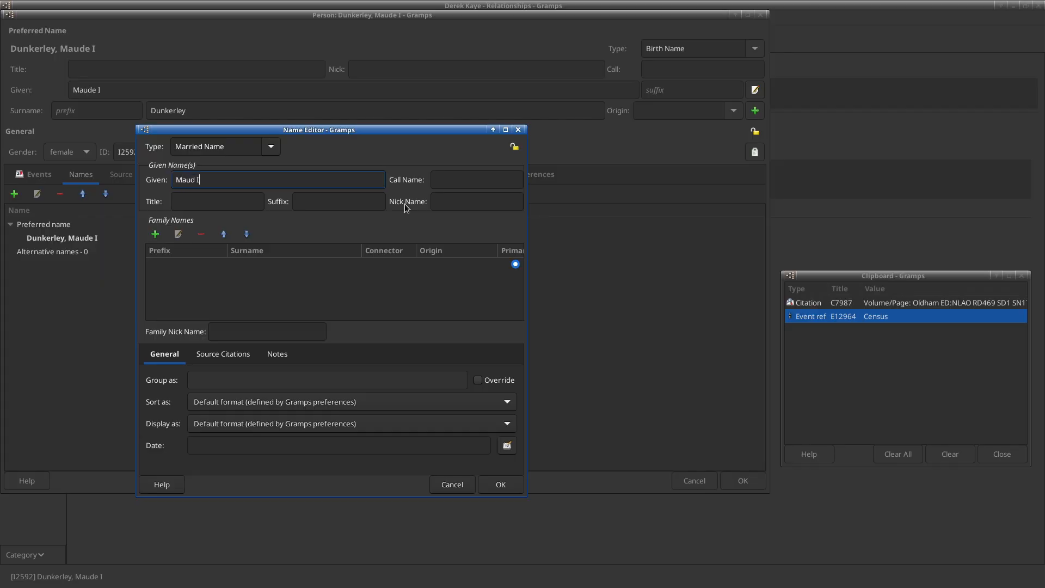
click(275, 265)
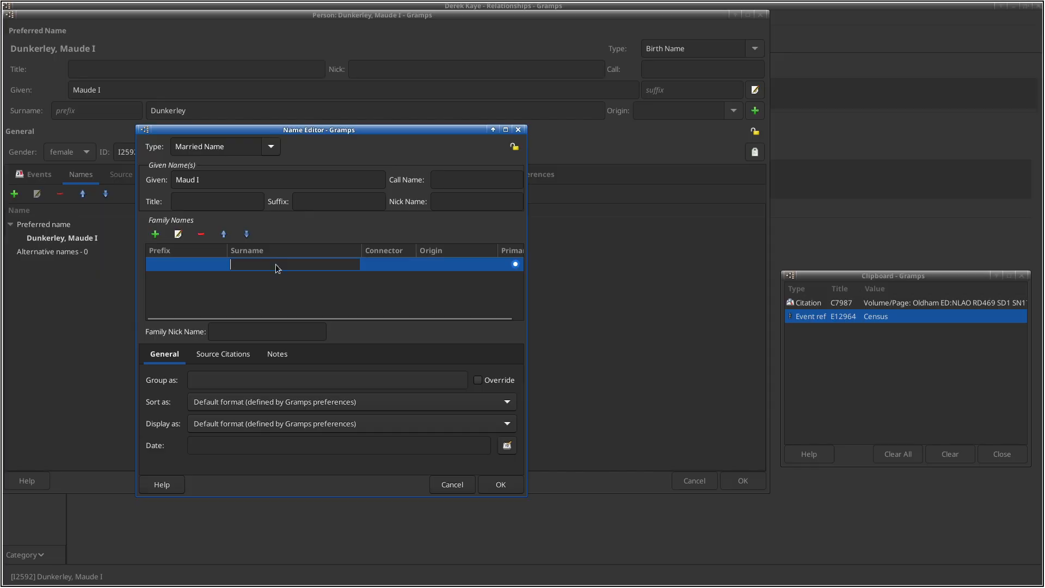
key(alt+Tab)
key(alt+Tab)
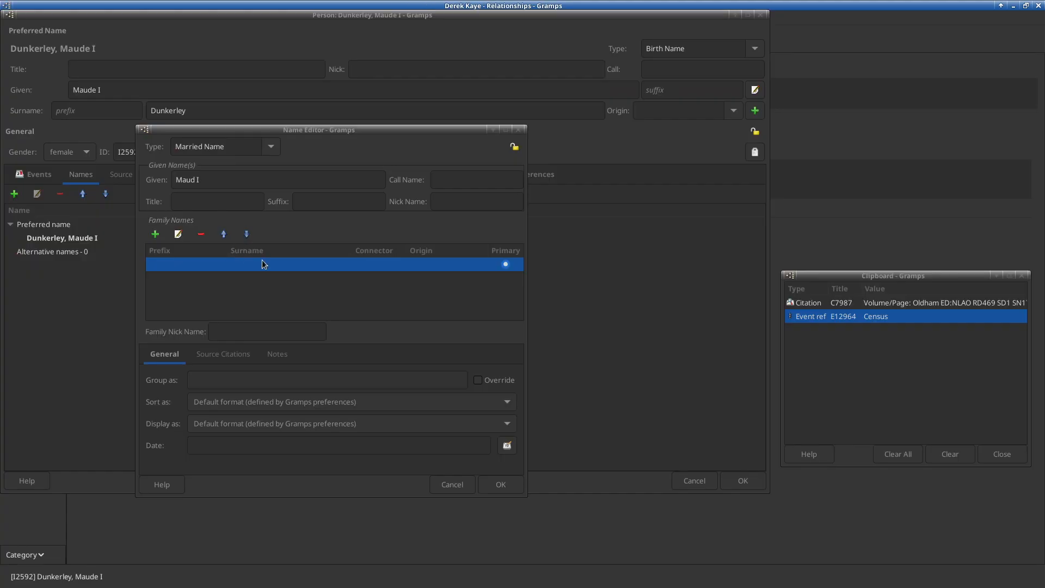
click(265, 267)
text(Broadhead)
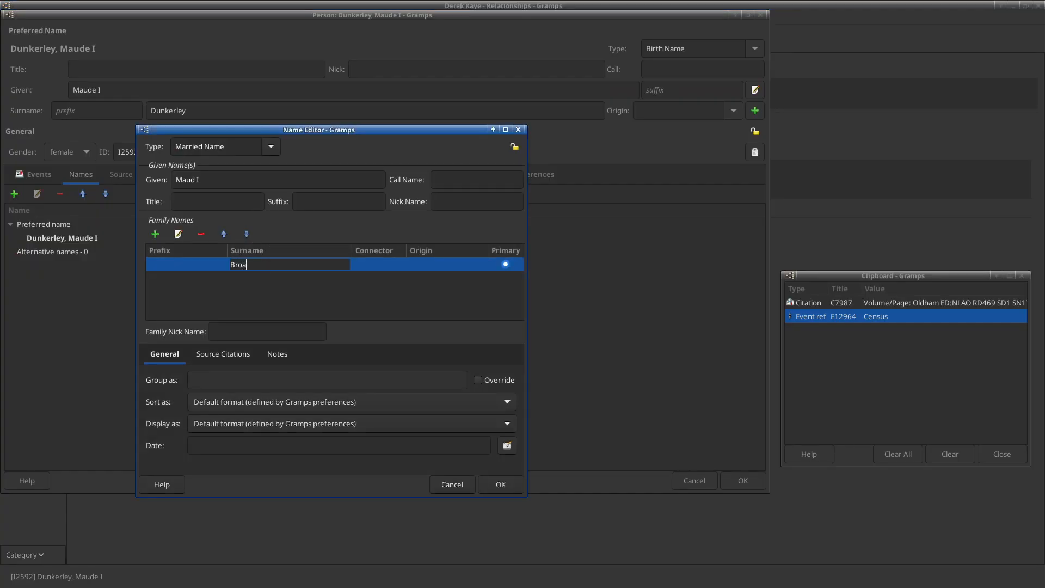
key(Return)
Cite the clipboard citation C7987 on the married name and save it.
click(261, 357)
click(244, 354)
drag(889, 306, 303, 420)
click(577, 398)
click(501, 484)
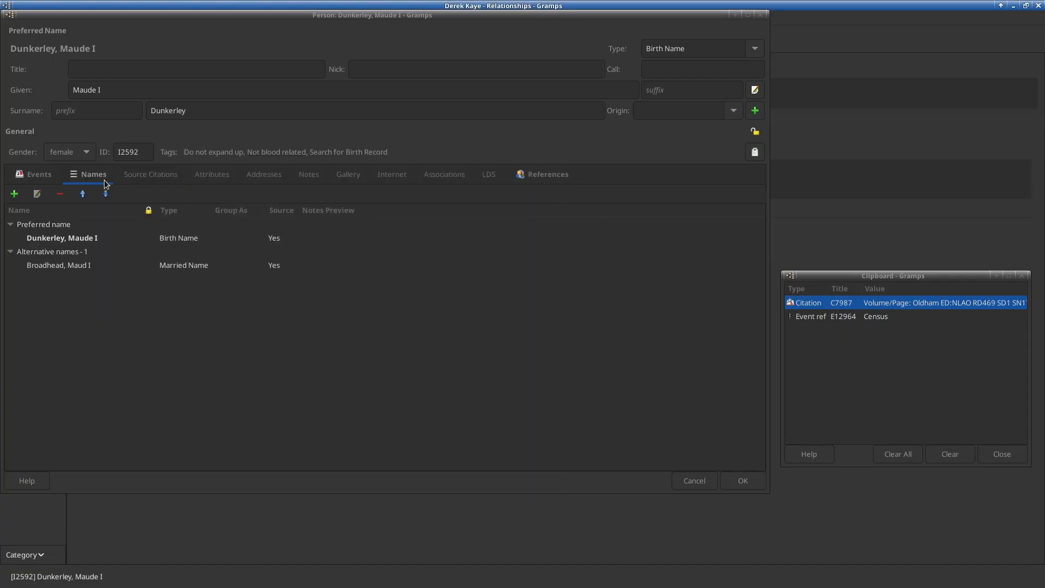
click(39, 176)
Add the 1939 Register census event to Maude's events with role Primary.
drag(844, 316, 93, 245)
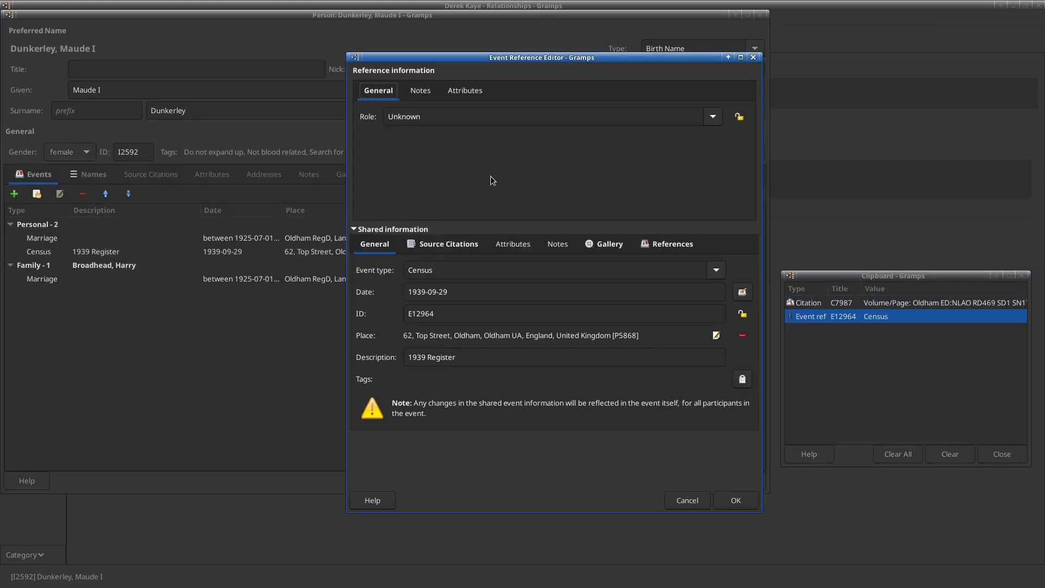
click(704, 108)
click(430, 250)
click(741, 500)
key(alt+Tab)
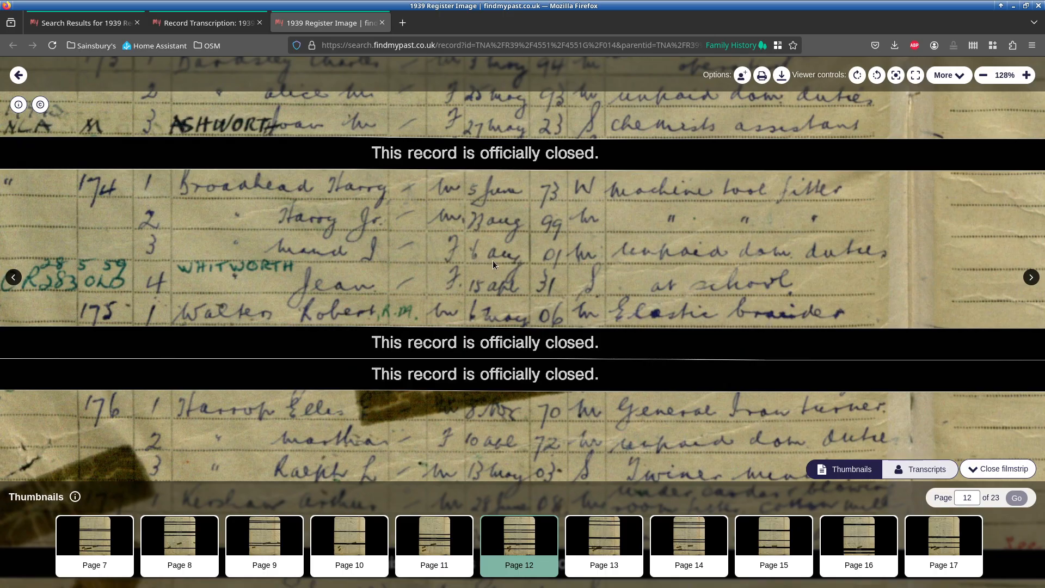
key(alt+Tab)
Create a Birth event dated 1901-08-06, citing the clipboard citation.
click(14, 194)
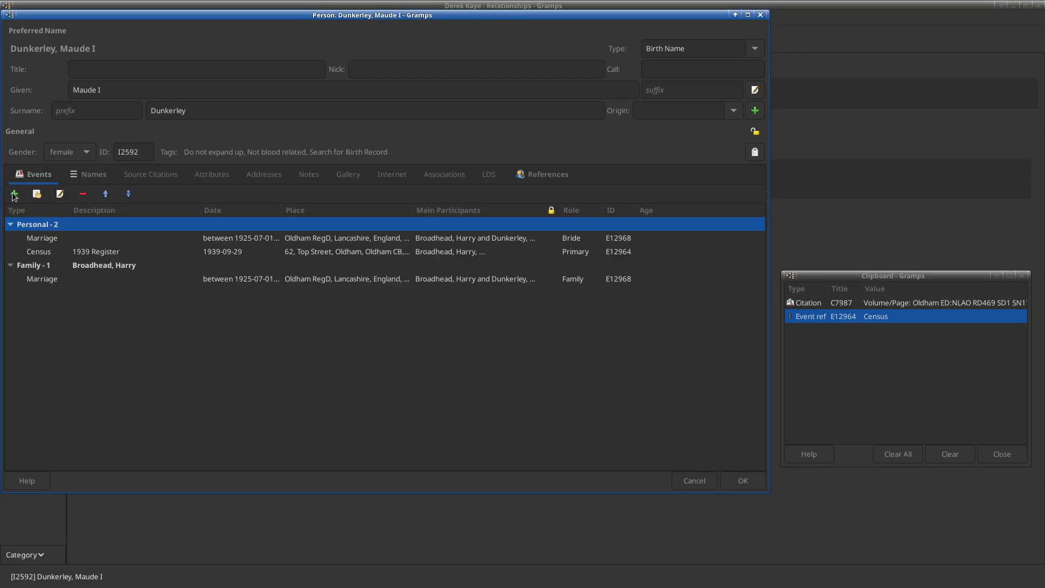
text(1901)
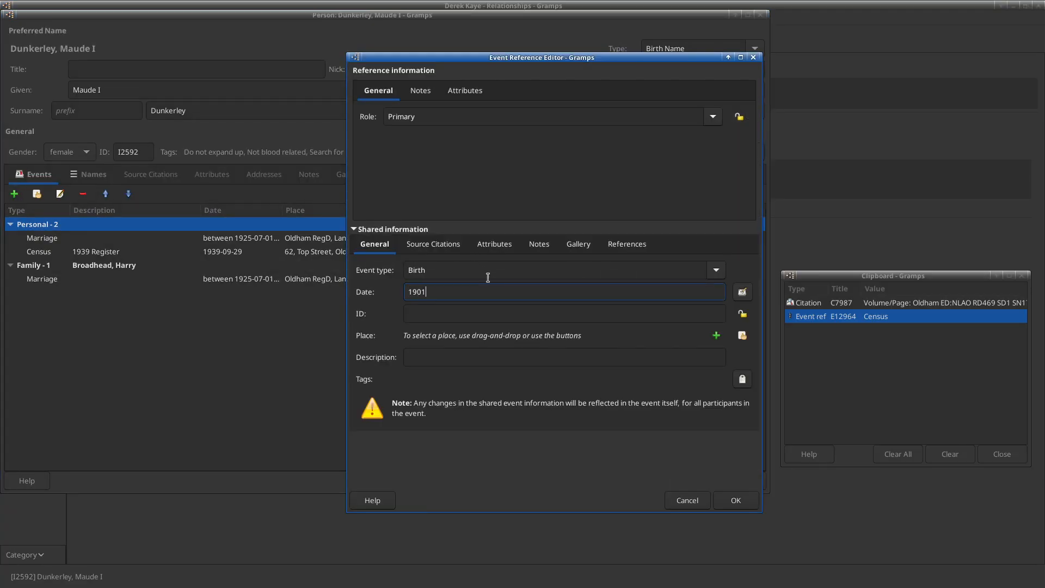
text(-06-06)
click(414, 246)
drag(812, 303, 548, 387)
click(577, 398)
Attach the note '1939 Register: DoB=1901-08-06' and add the Birth event to her events.
click(544, 244)
click(371, 266)
text(1939)
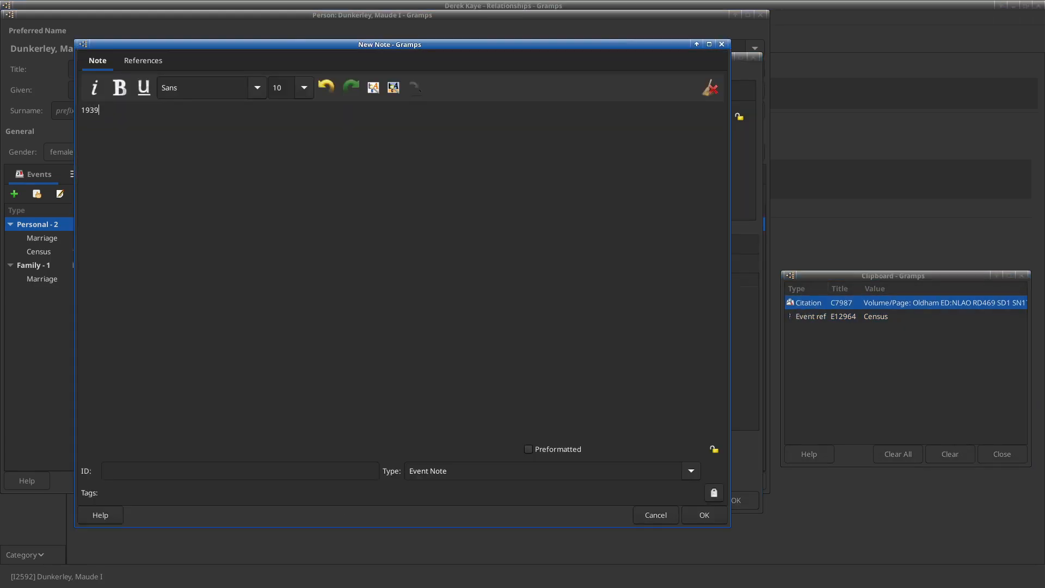
text( Register: DoB=1901-08-06)
click(717, 519)
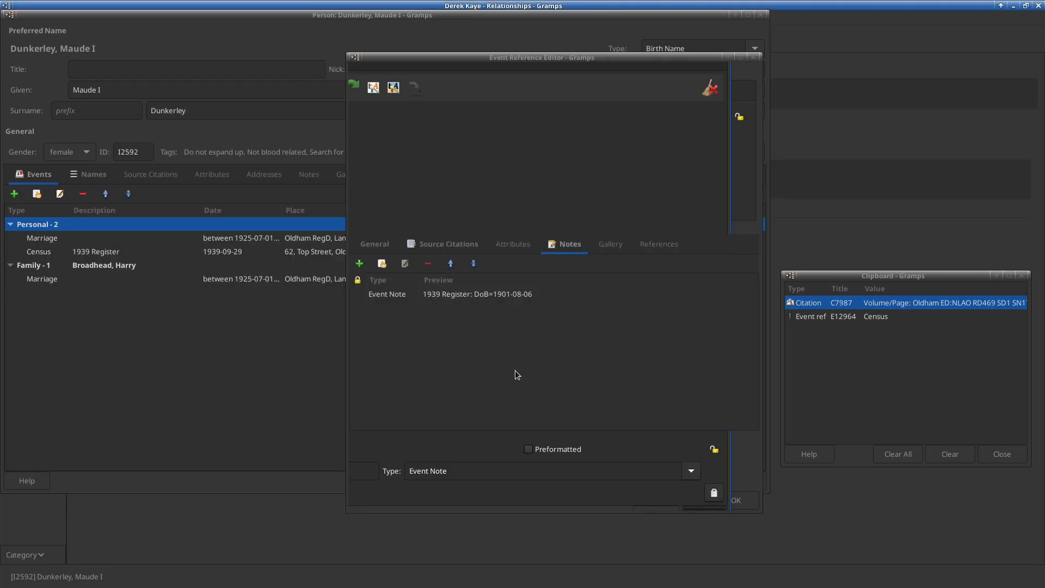
click(742, 499)
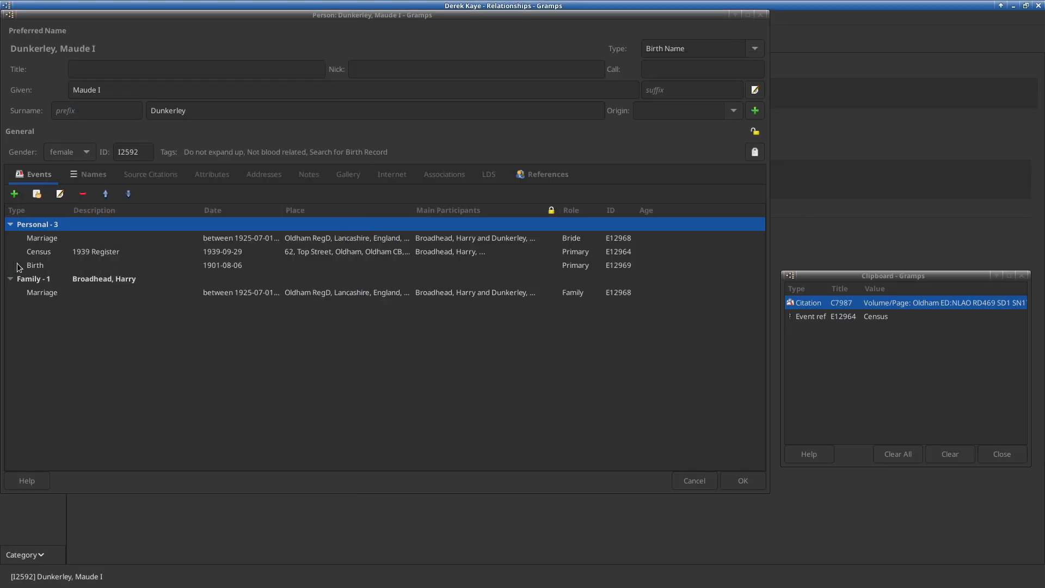
click(95, 267)
Move the Birth event to the top and start an Occupation event dated 1939-09-29.
double_click(106, 195)
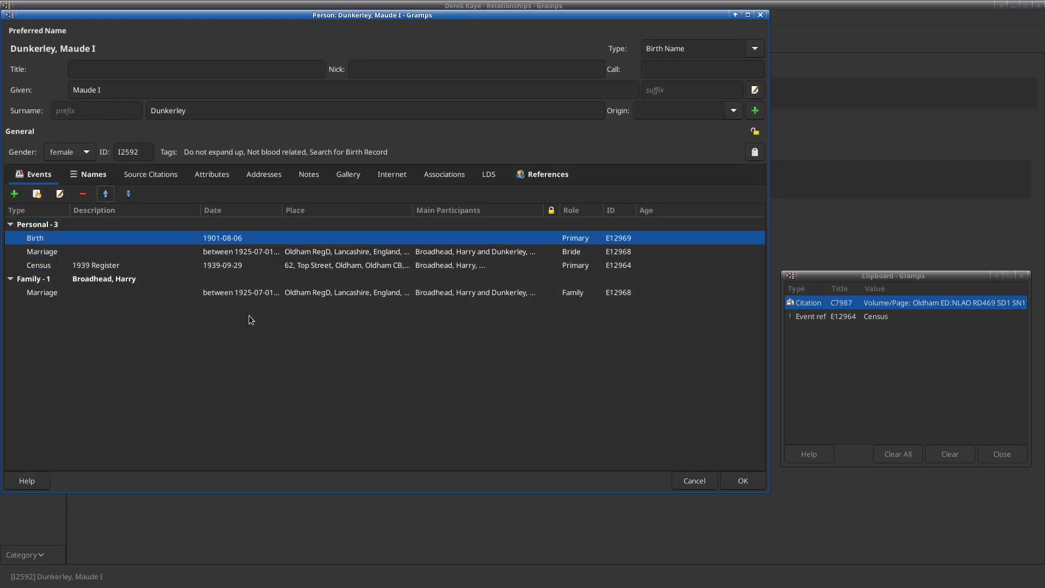
key(alt+Tab)
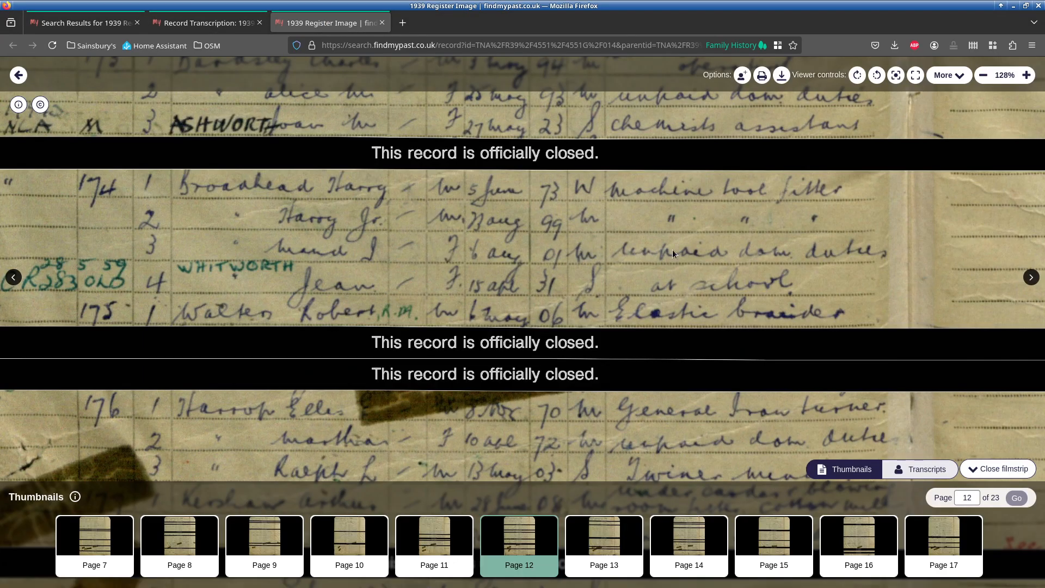
key(alt+Tab)
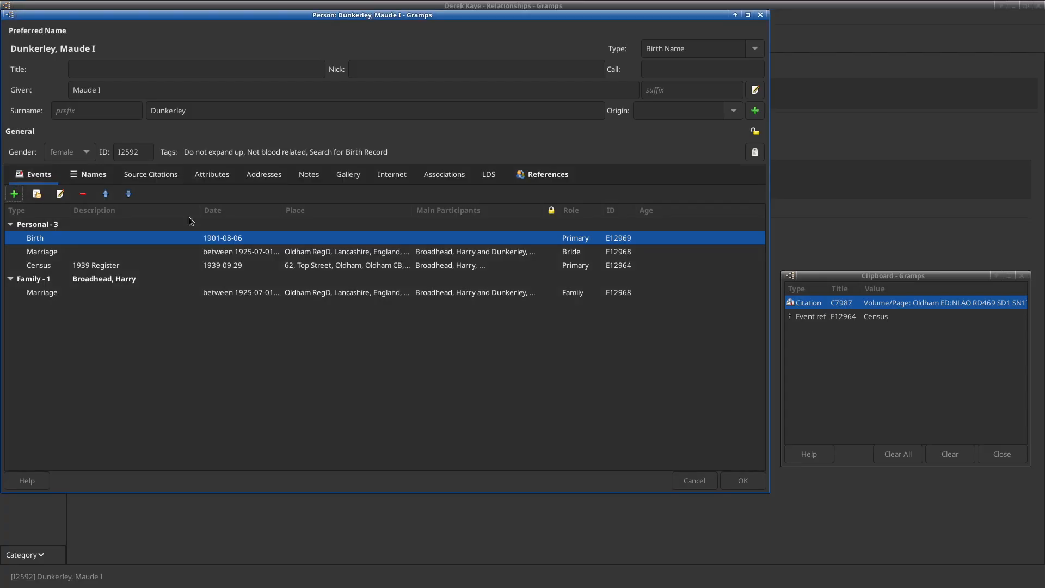
click(716, 270)
mouse_move(702, 426)
click(754, 425)
click(510, 287)
text(1939-09-29)
Describe the occupation as 'Unpaid Domestic Duties', cite the 1939 register, and save the event.
click(434, 358)
text(Unpaid Do)
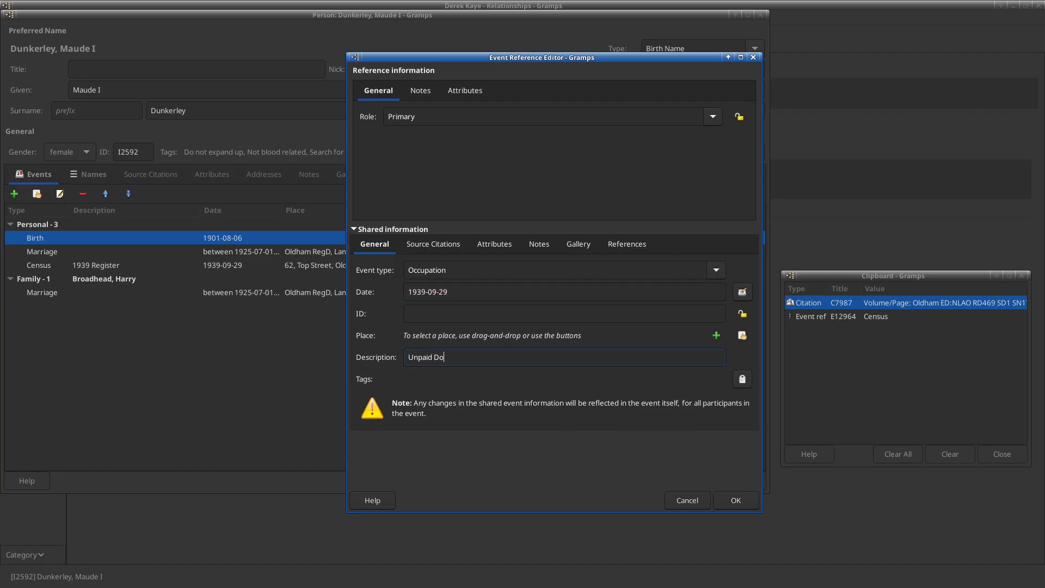
text(mestic Duties)
click(433, 244)
drag(874, 306, 559, 417)
click(576, 398)
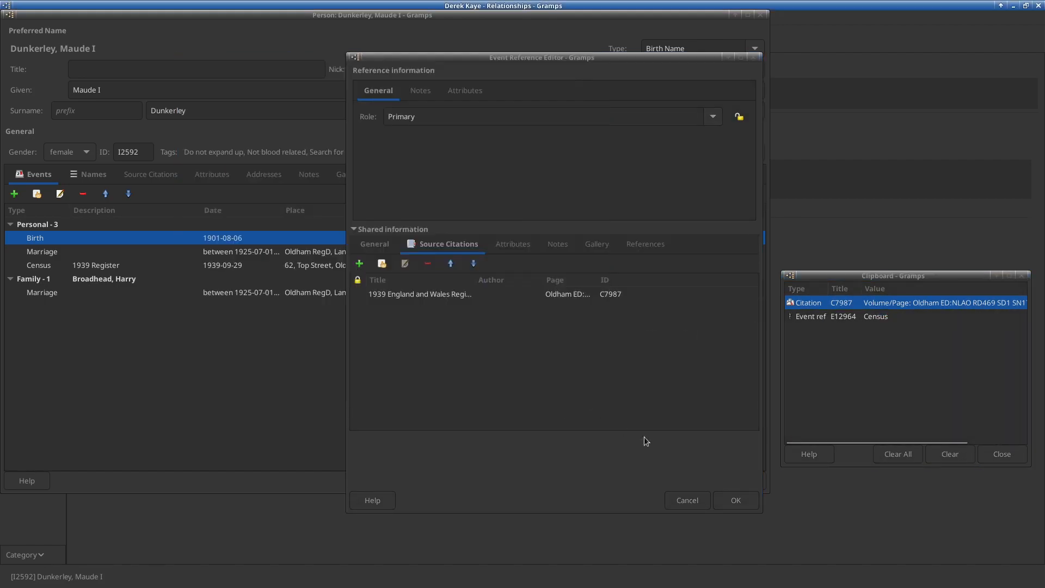
click(736, 501)
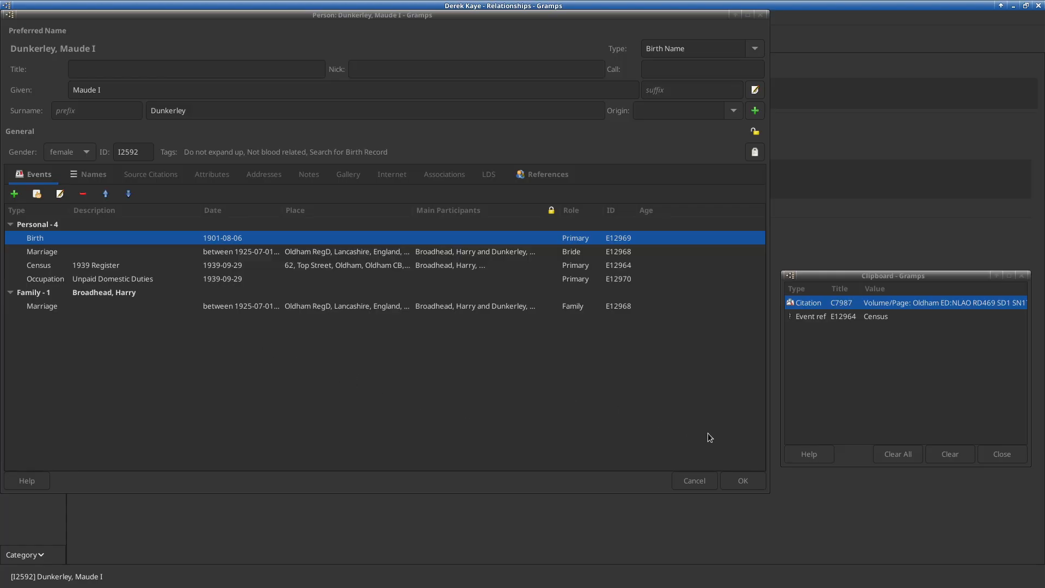
Save Maude's record, recheck it against the 1939 register, and start a new Firefox tab.
click(752, 479)
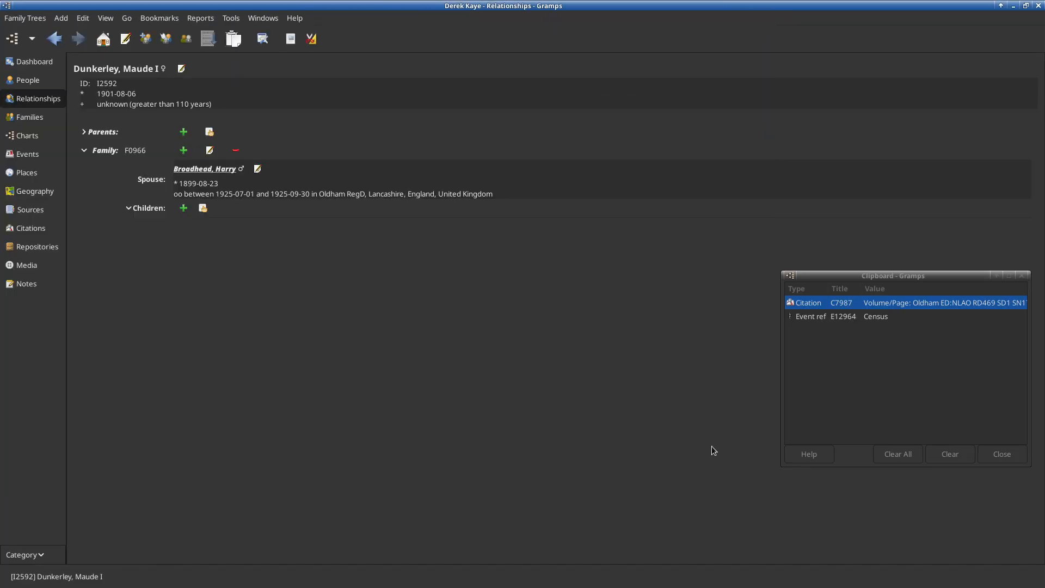
key(alt+Tab)
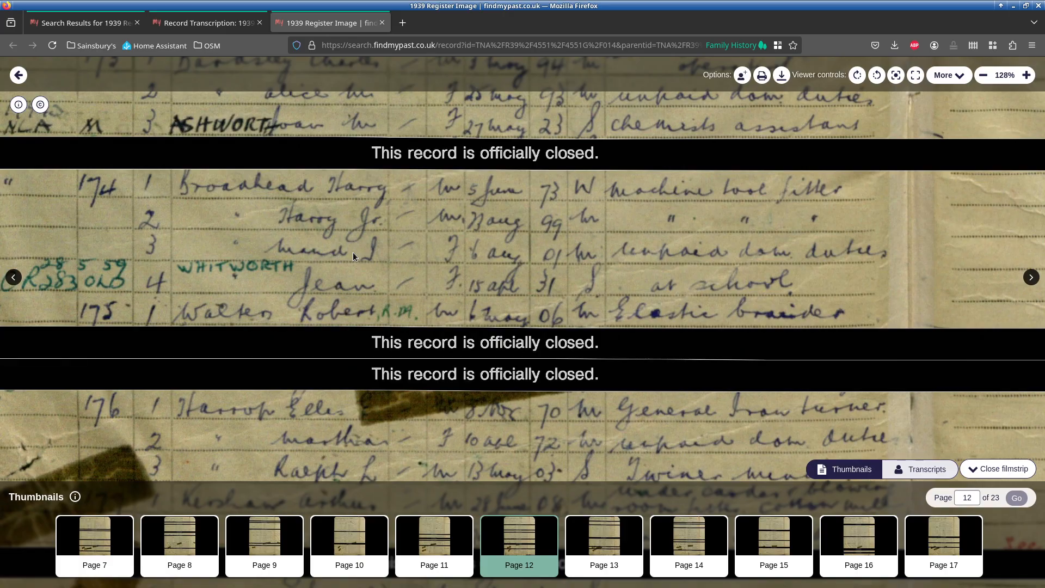
key(alt+Tab)
key(alt+Tab)
key(alt+Tab)
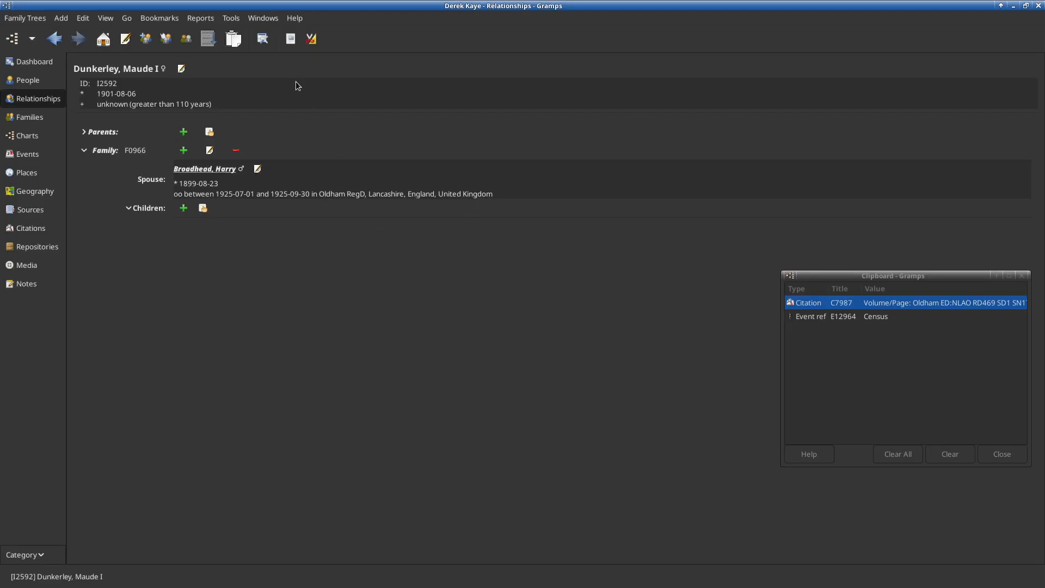
key(alt+Tab)
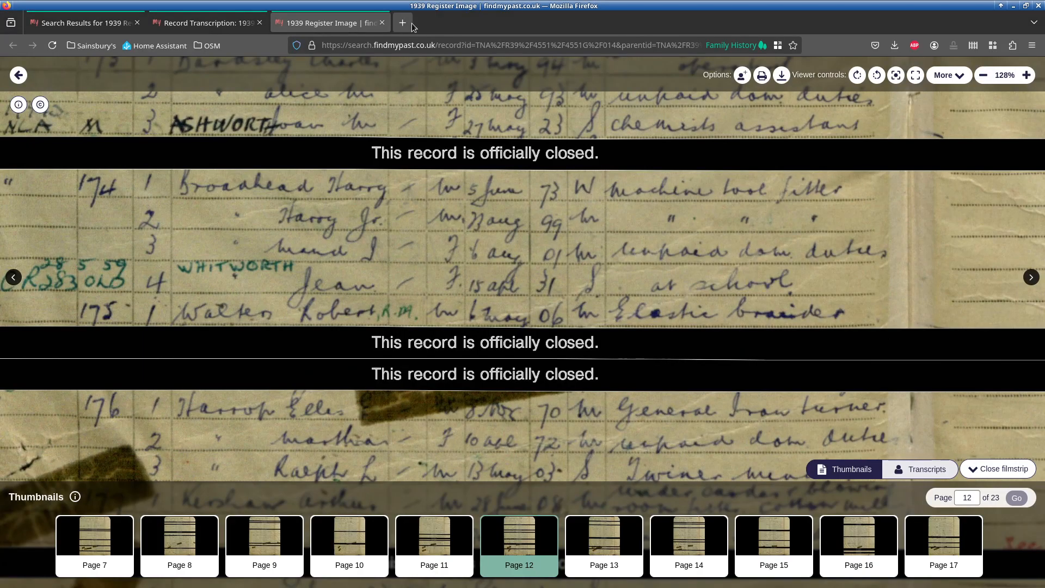
key(ctrl+t)
Load freebmd.org.uk and open its search form restricted to births.
text(fre)
key(Return)
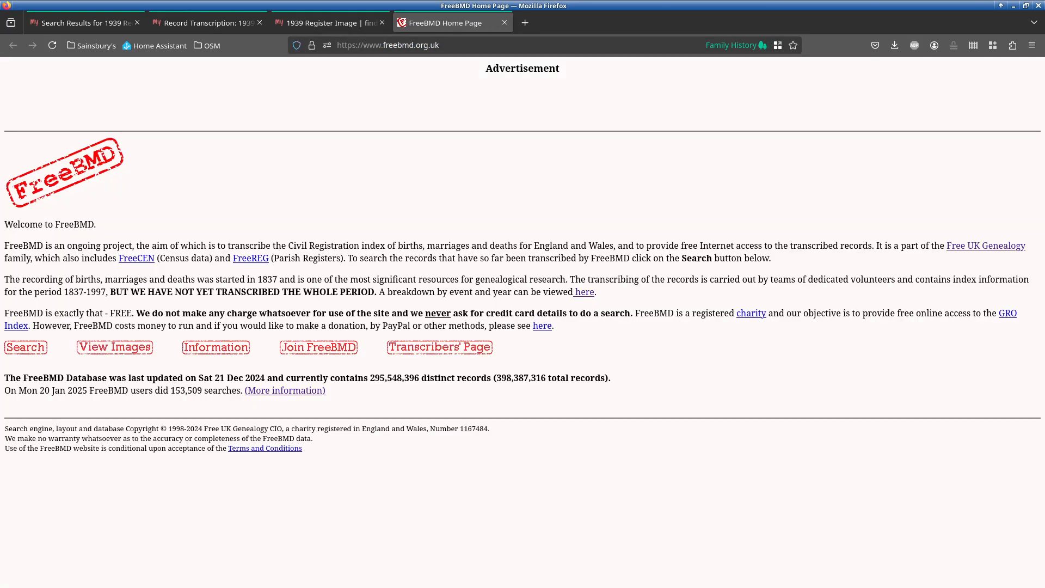
click(26, 348)
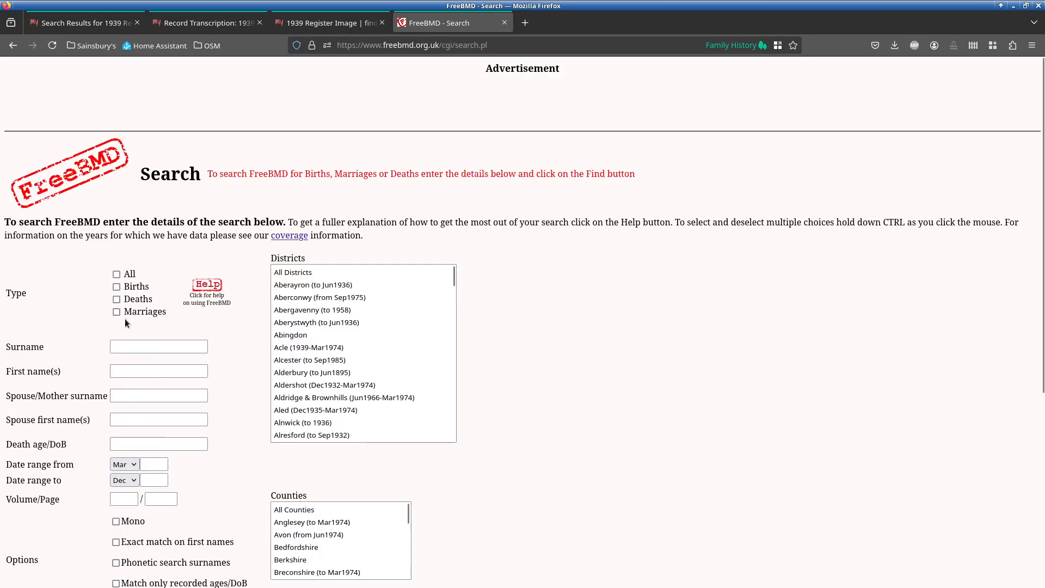
click(155, 347)
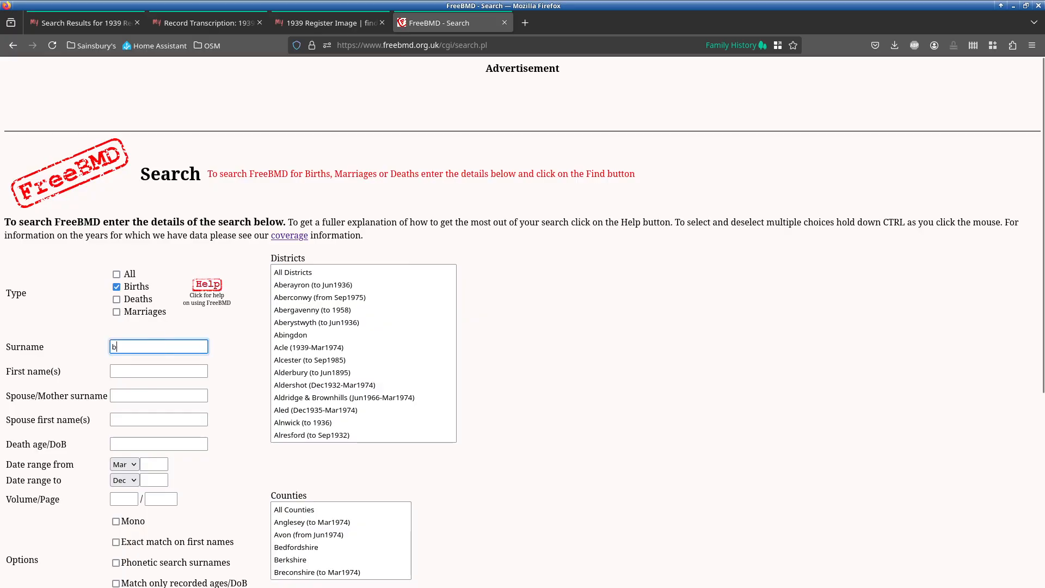
text(broadhead)
key(Tab)
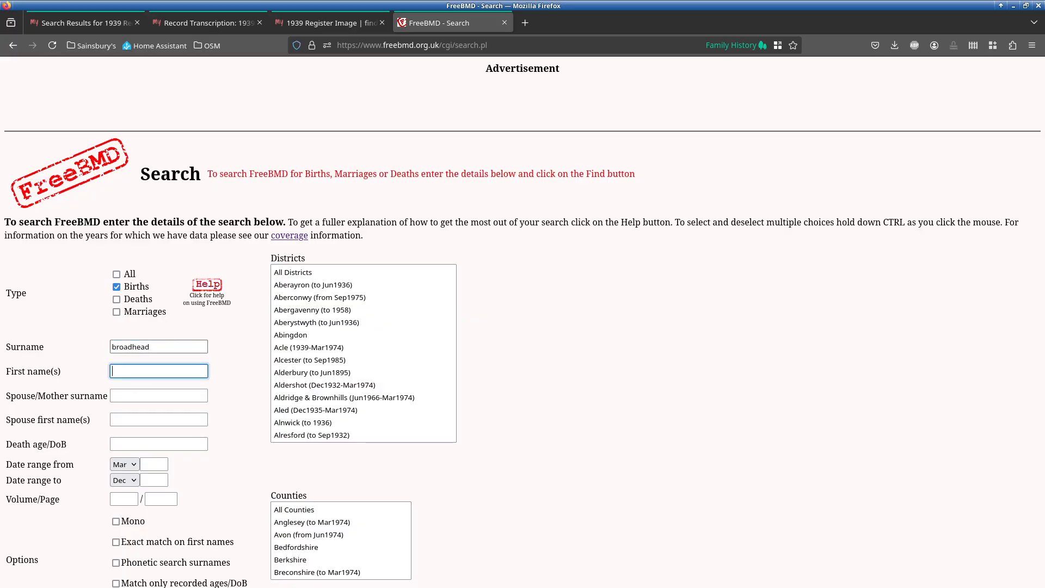
text(jean)
key(Tab)
key(Tab)
key(Tab)
key(Tab)
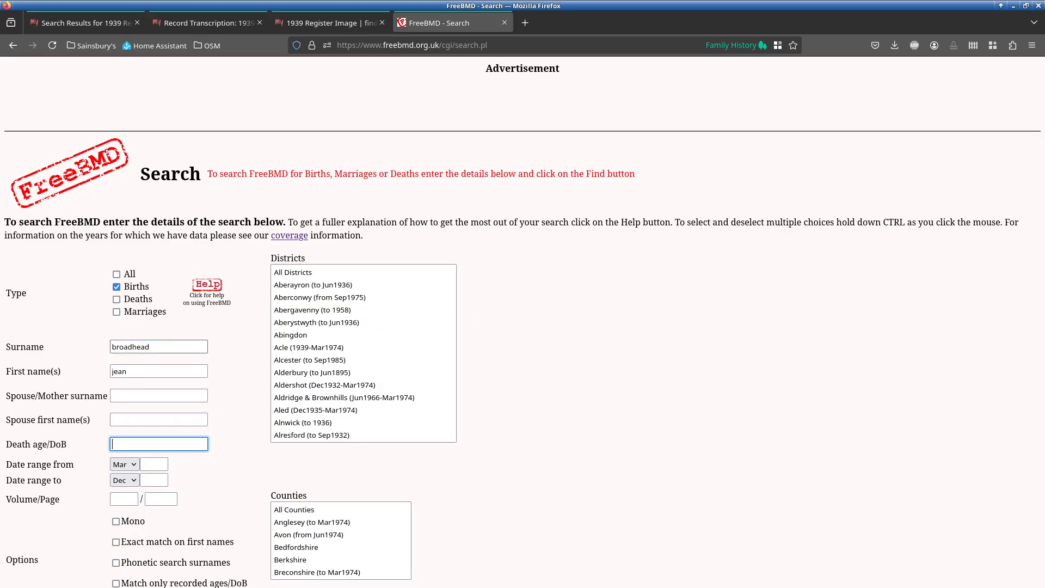
key(Tab)
key(alt+Tab)
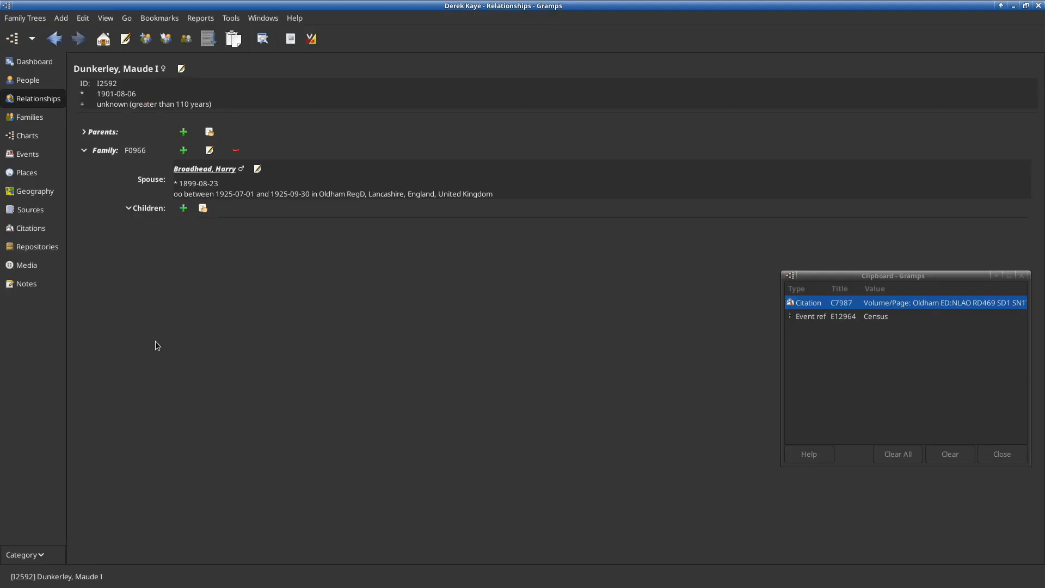
key(alt+Tab)
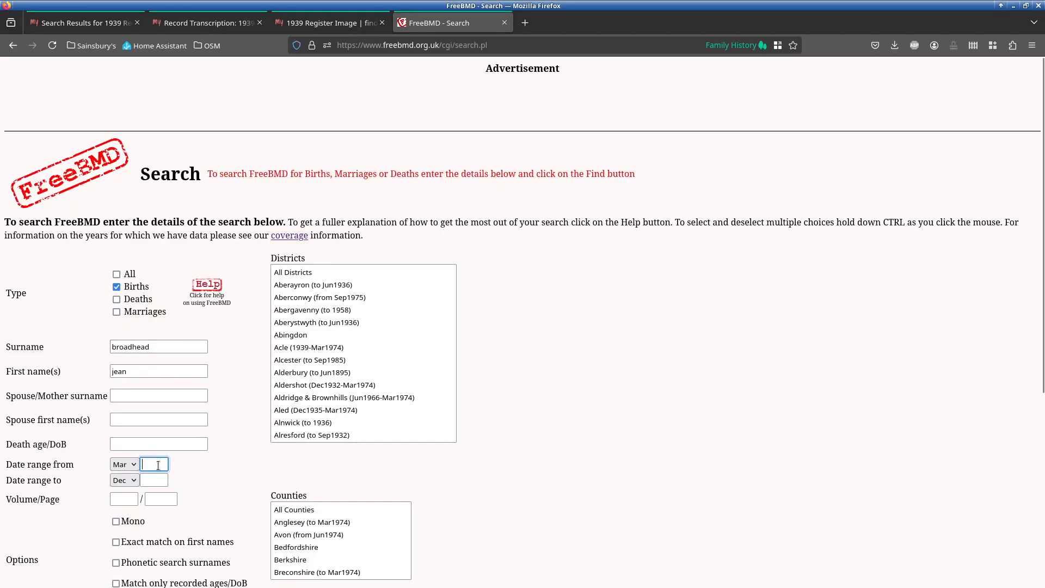
Limit the date range to Jun 1931 through Sep 1931 and run the birth search.
click(124, 463)
click(122, 487)
click(150, 469)
text(1931)
key(Tab)
key(Tab)
key(shift+Tab)
key(Up)
key(Tab)
text(1931)
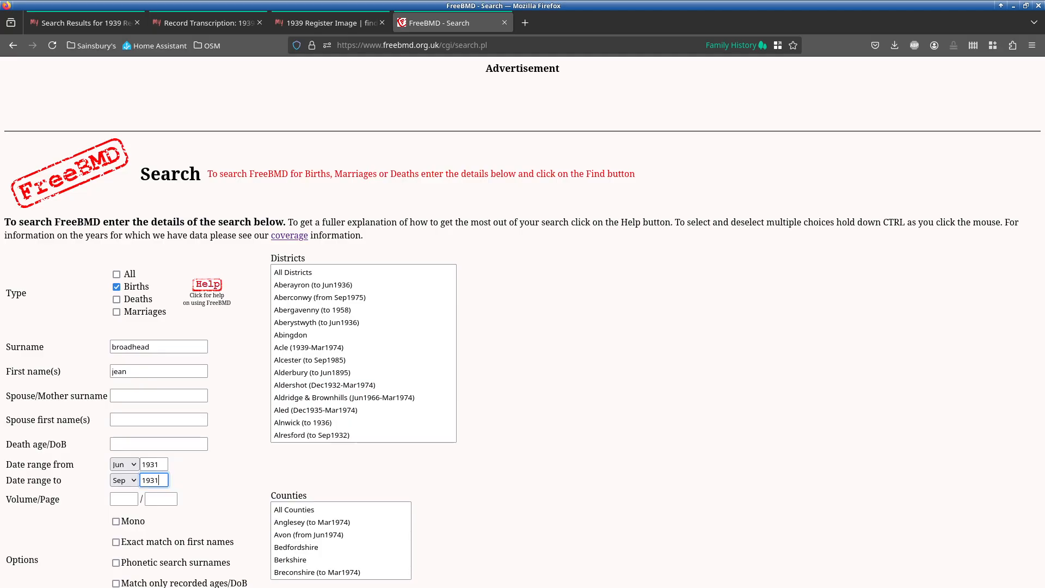
key(Return)
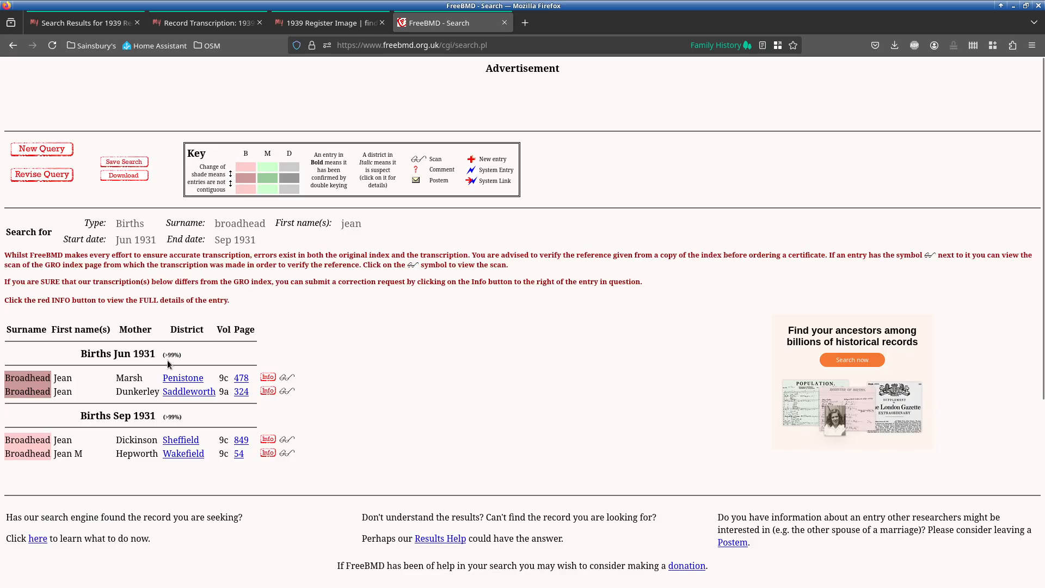
double_click(138, 388)
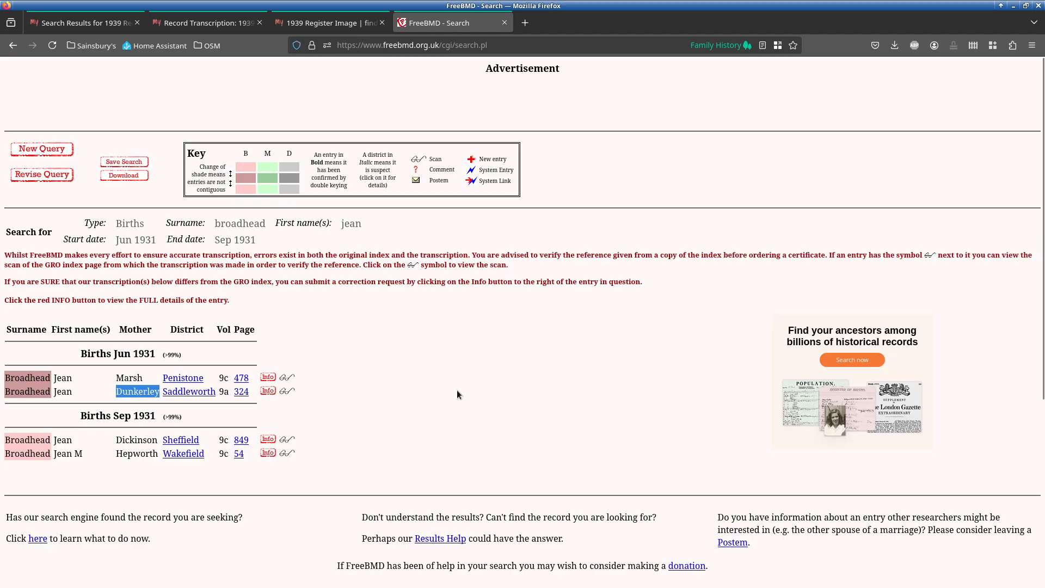
key(alt+Tab)
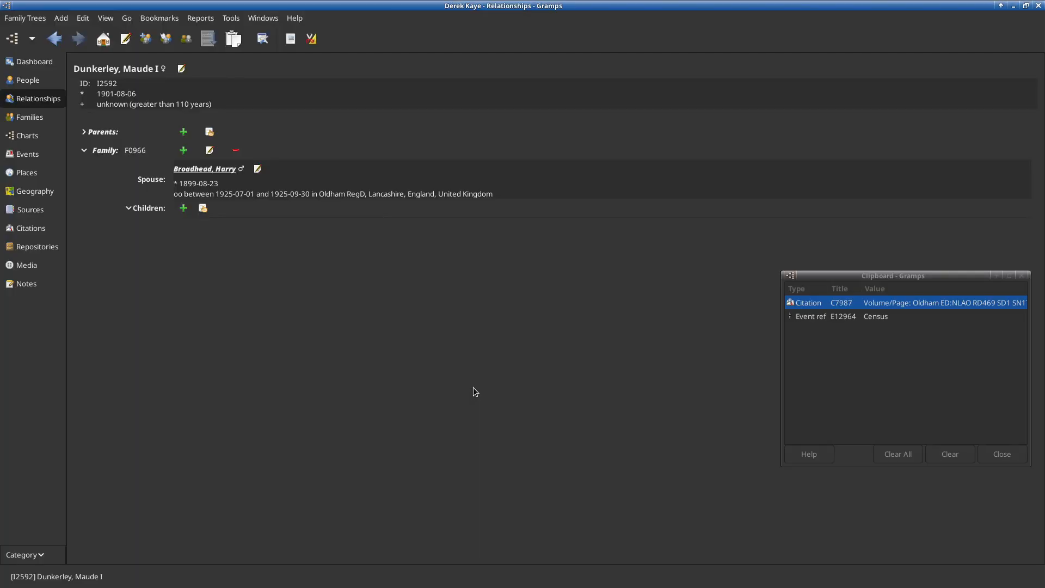
key(alt+Tab)
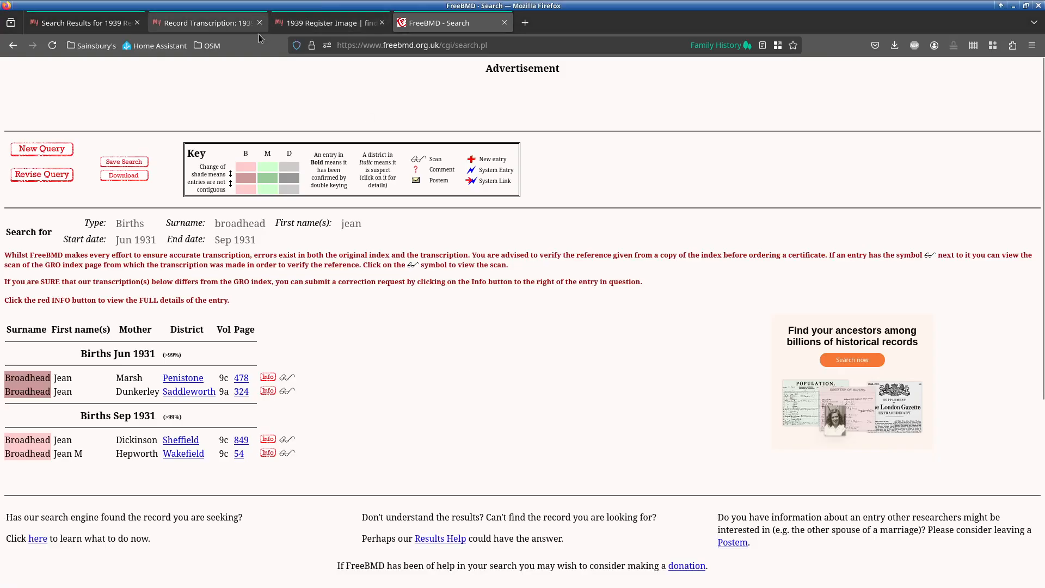
click(318, 24)
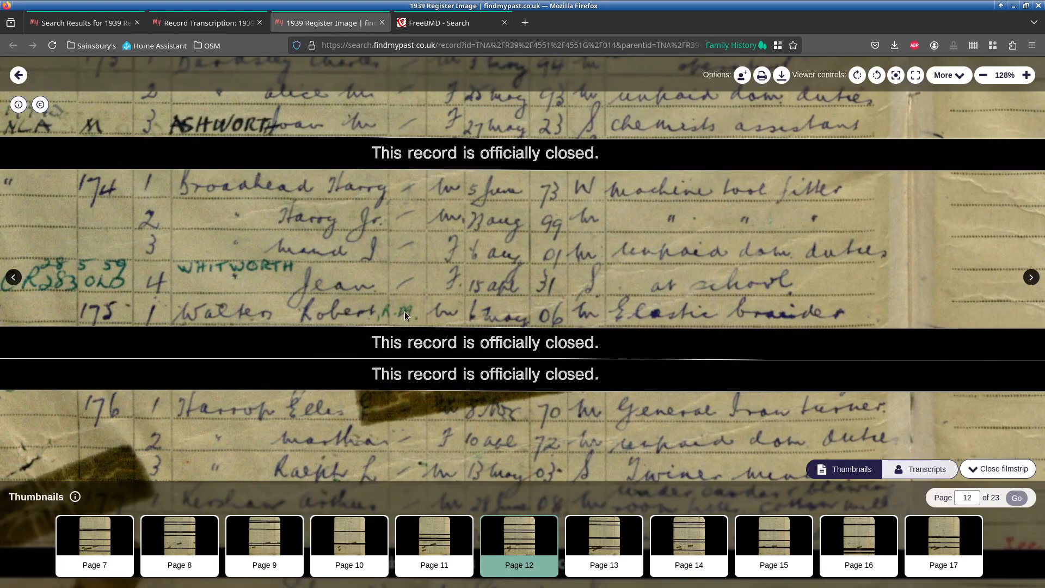
click(436, 22)
key(alt+Tab)
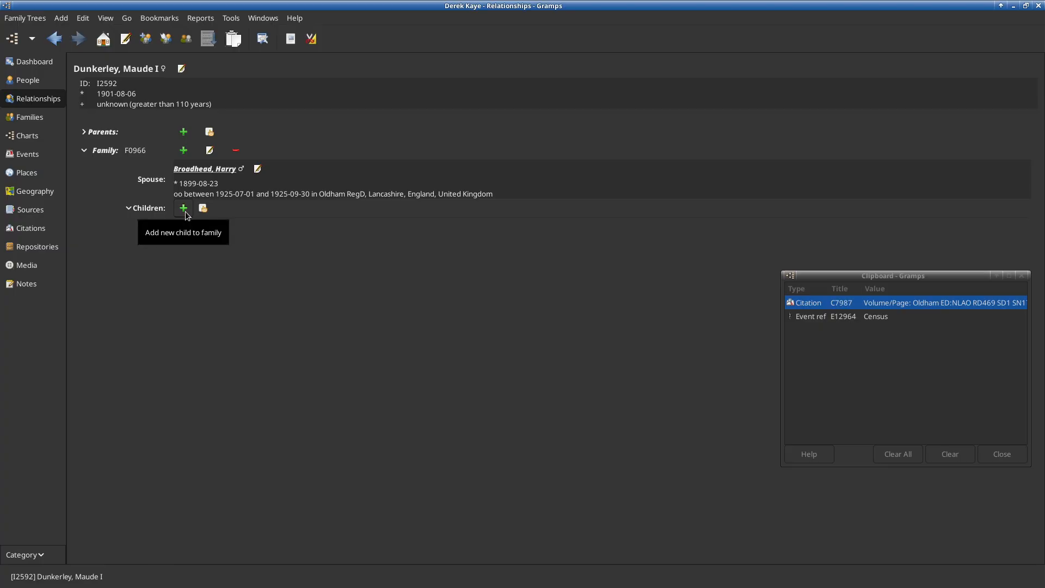
click(209, 152)
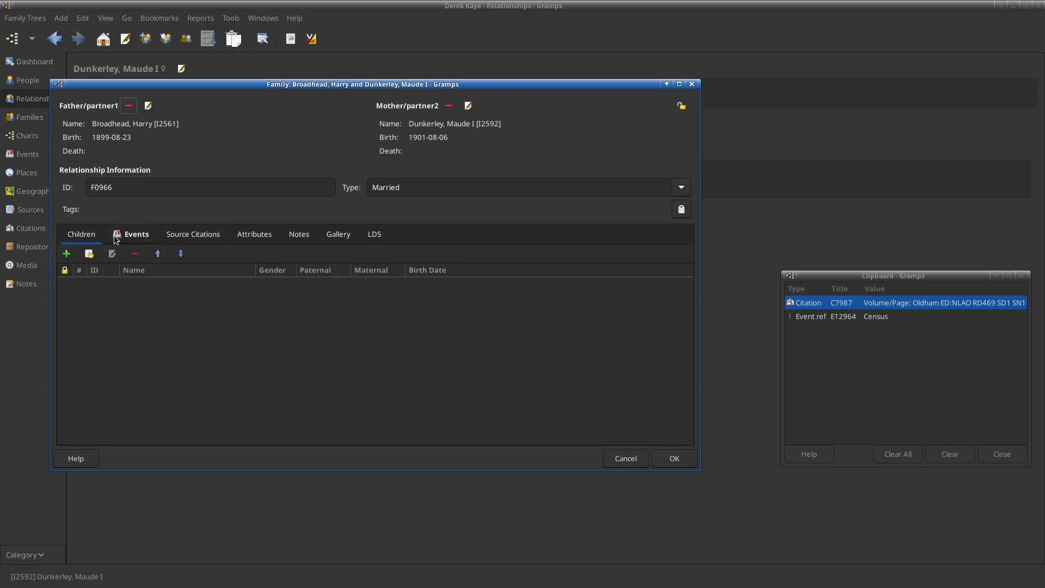
click(67, 254)
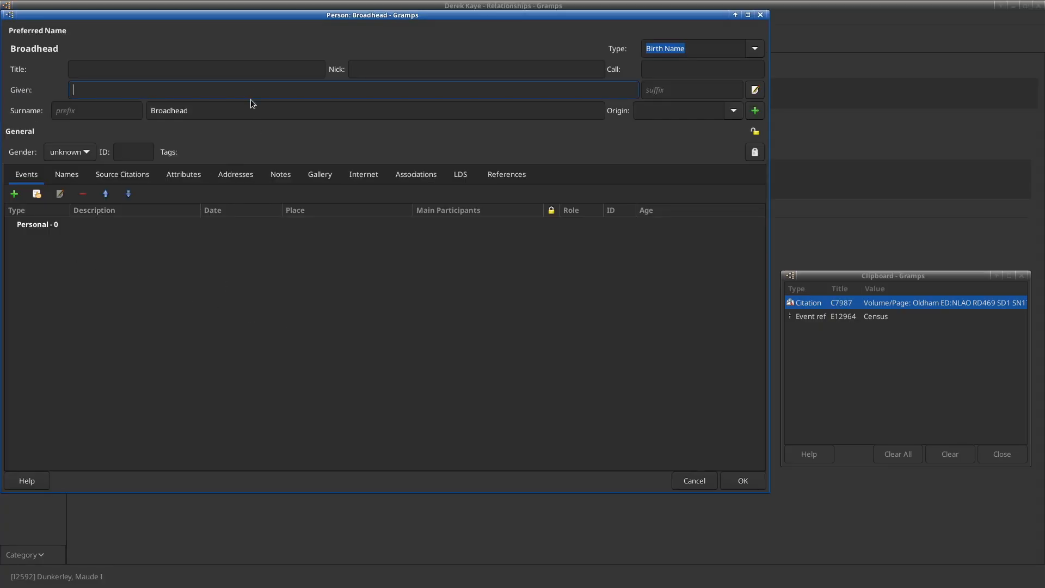
text(Jean)
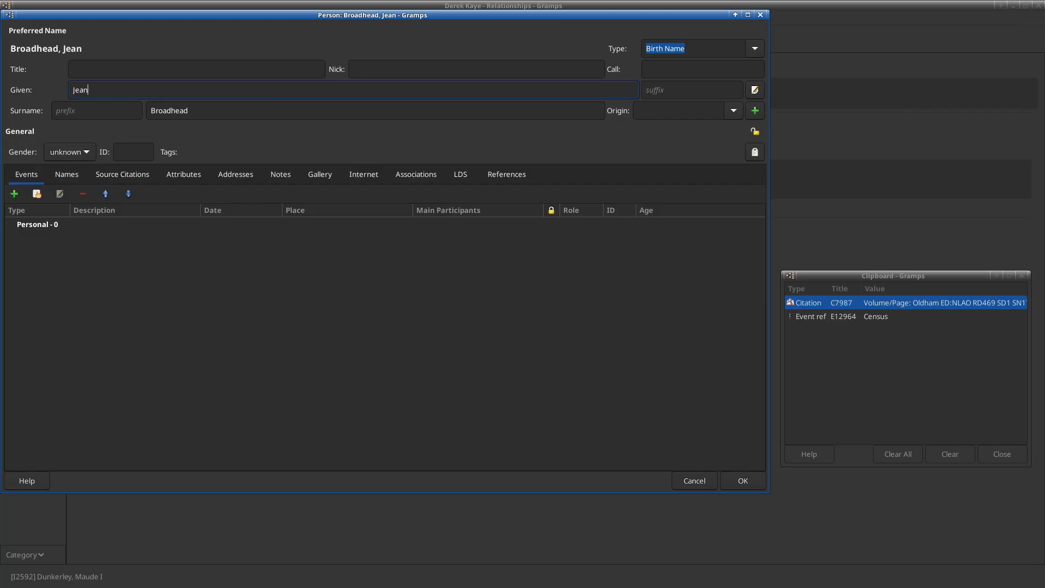
click(201, 283)
key(alt+Tab)
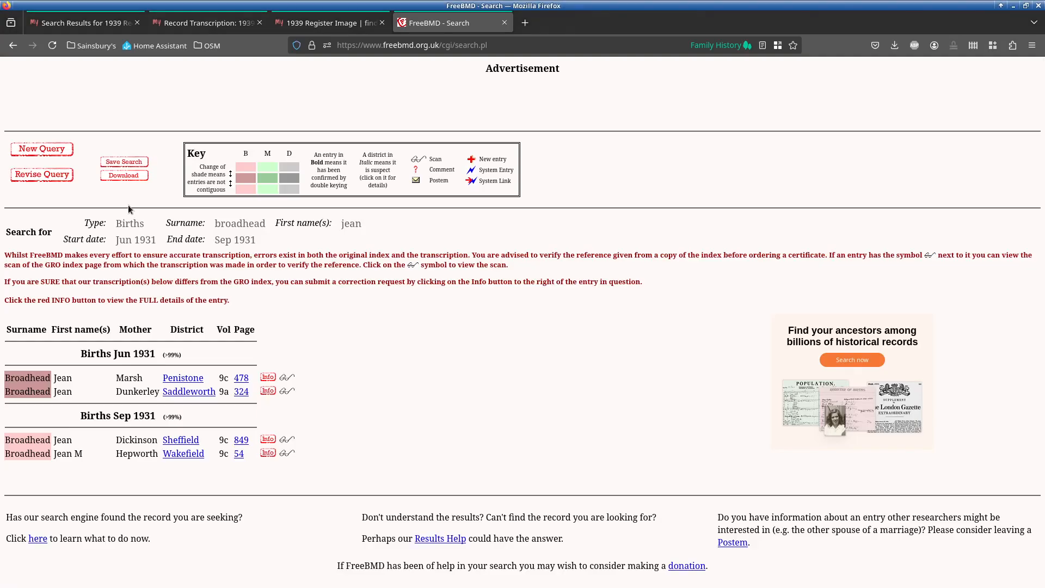
key(alt+Tab)
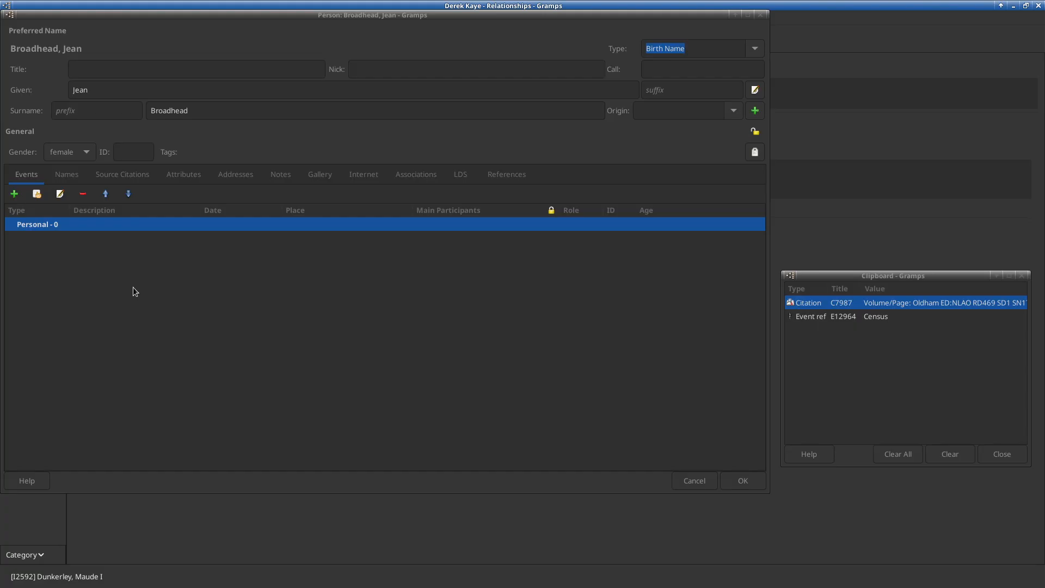
click(66, 174)
double_click(111, 237)
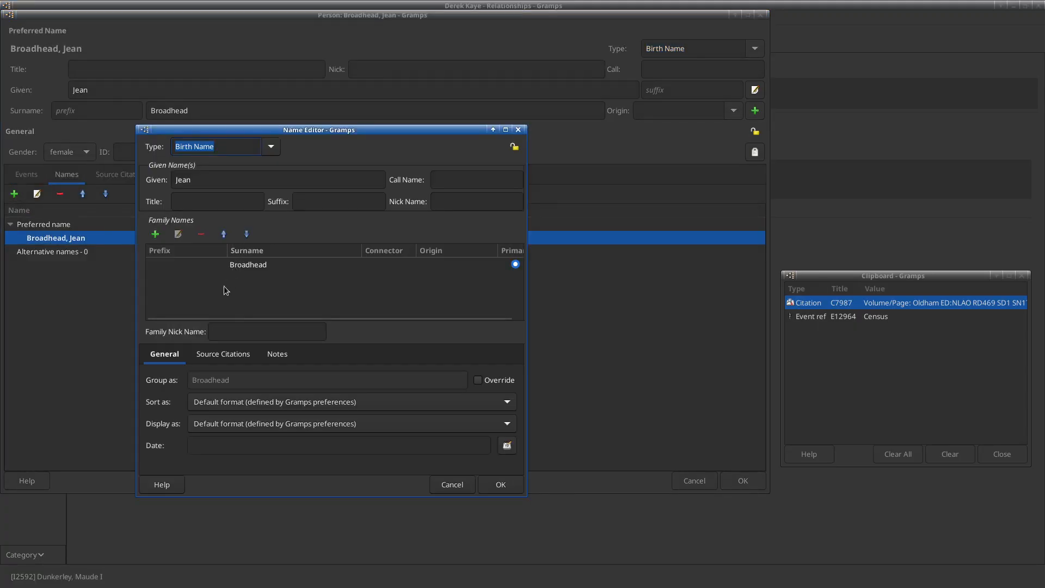
click(220, 355)
click(172, 373)
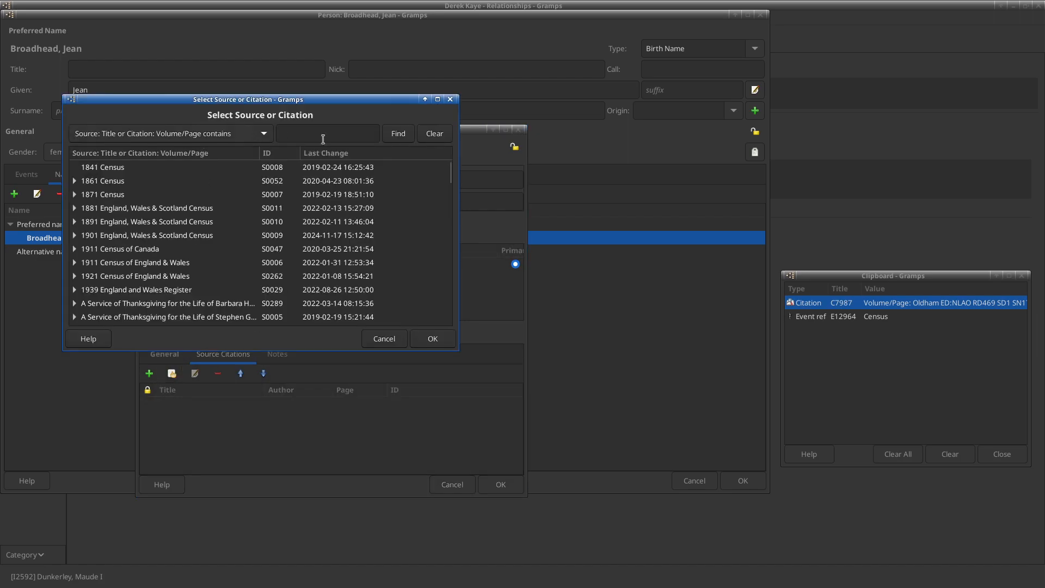
key(Down)
key(Down)
key(Down)
key(Down)
key(Return)
Set the citation date to 2025-01-21.
click(359, 109)
text(2025-01-25)
key(BackSpace)
text(1)
key(Tab)
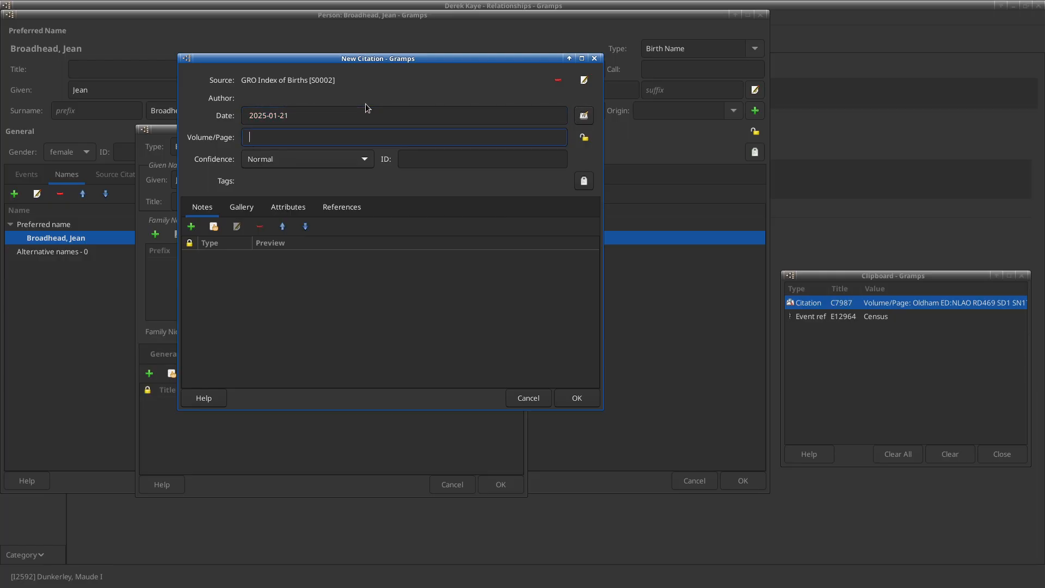
Enter the volume/page as 'Q2 1931; Saddleworth/9c/478'.
key(alt+Tab)
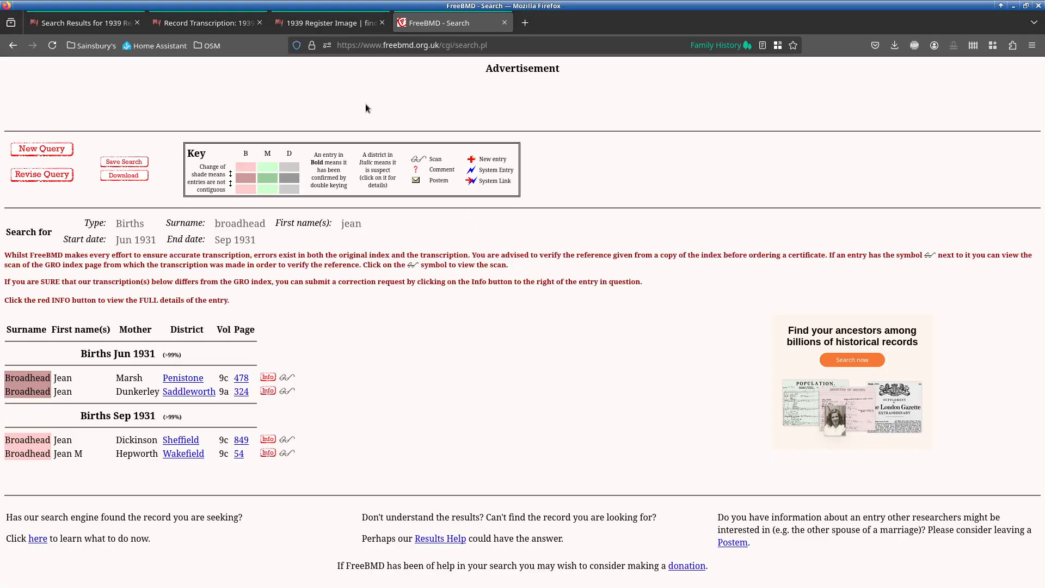
key(alt+Tab)
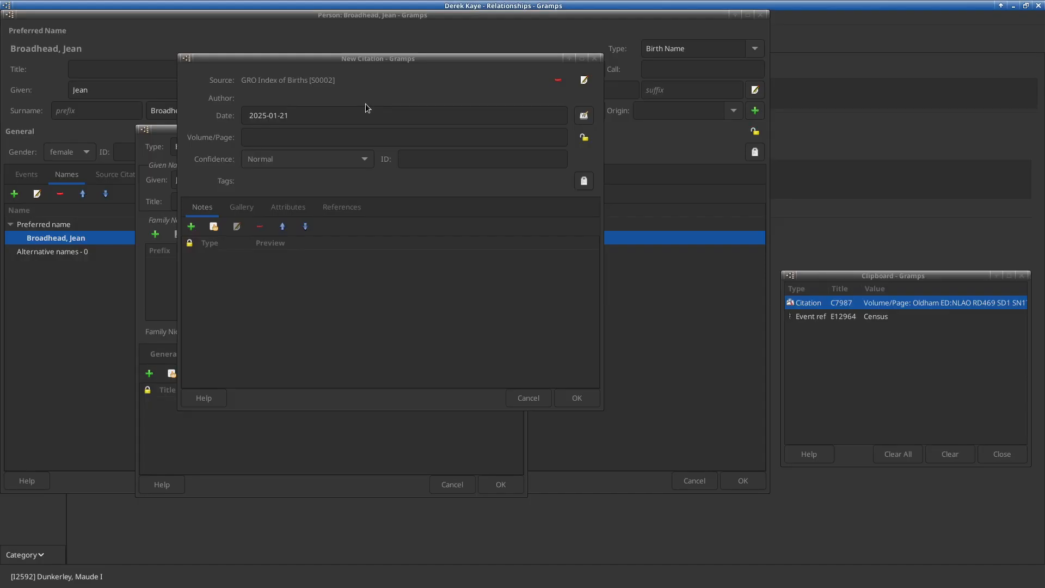
text(Q2 1931)
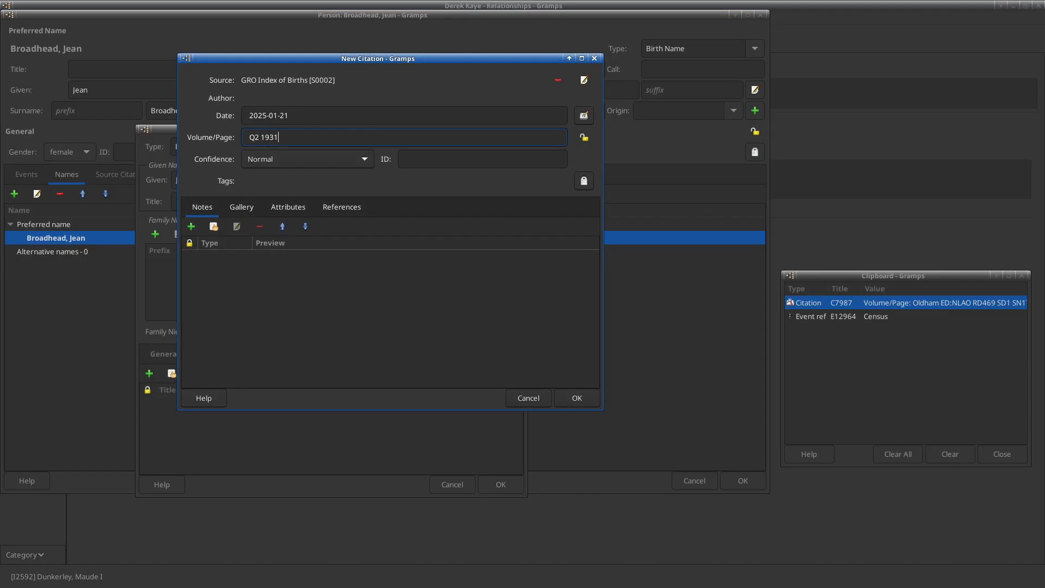
text(; Saddleworth)
key(alt+Tab)
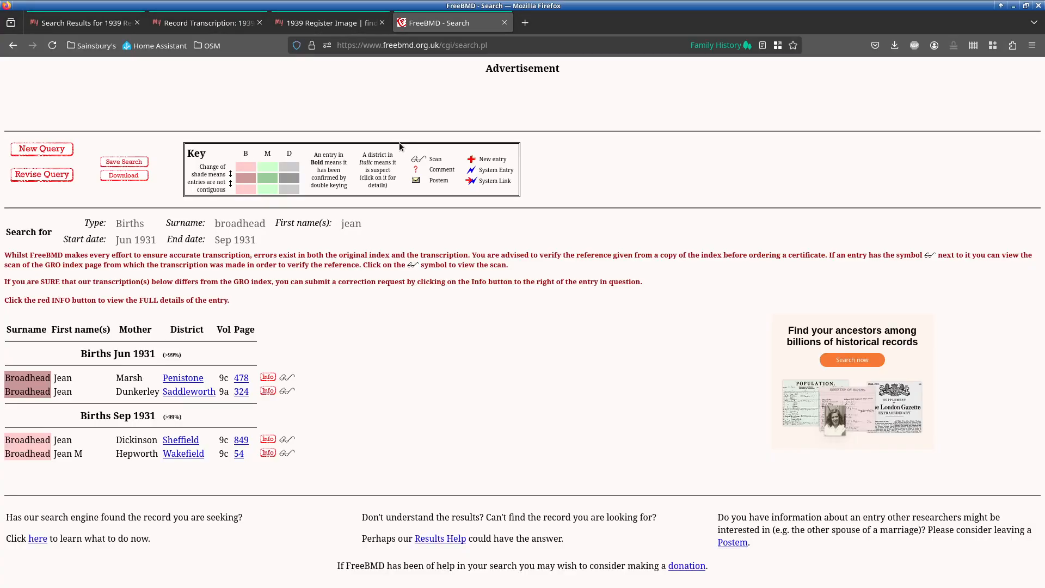
key(alt+Tab)
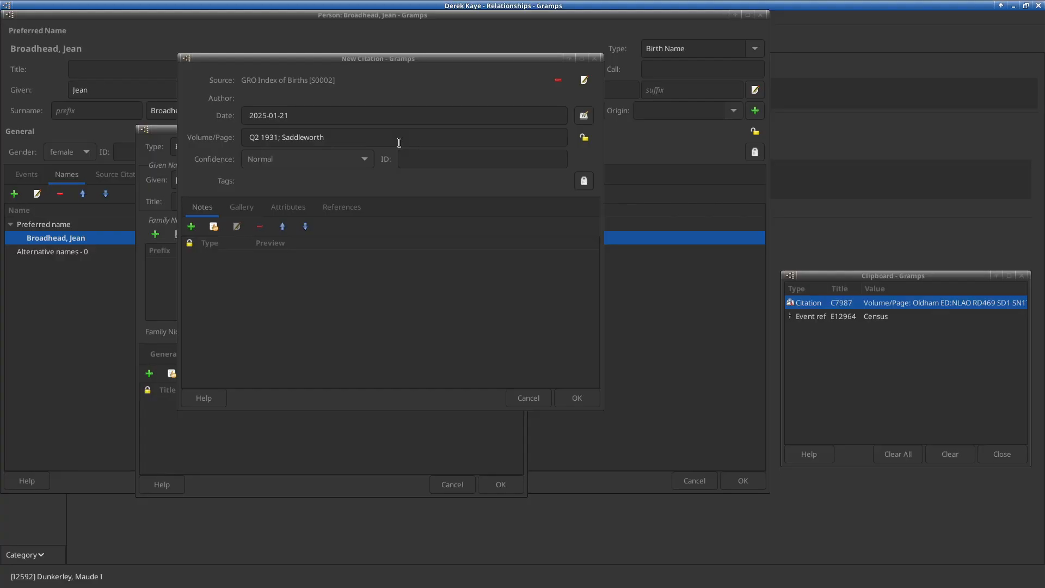
text(/9c/478)
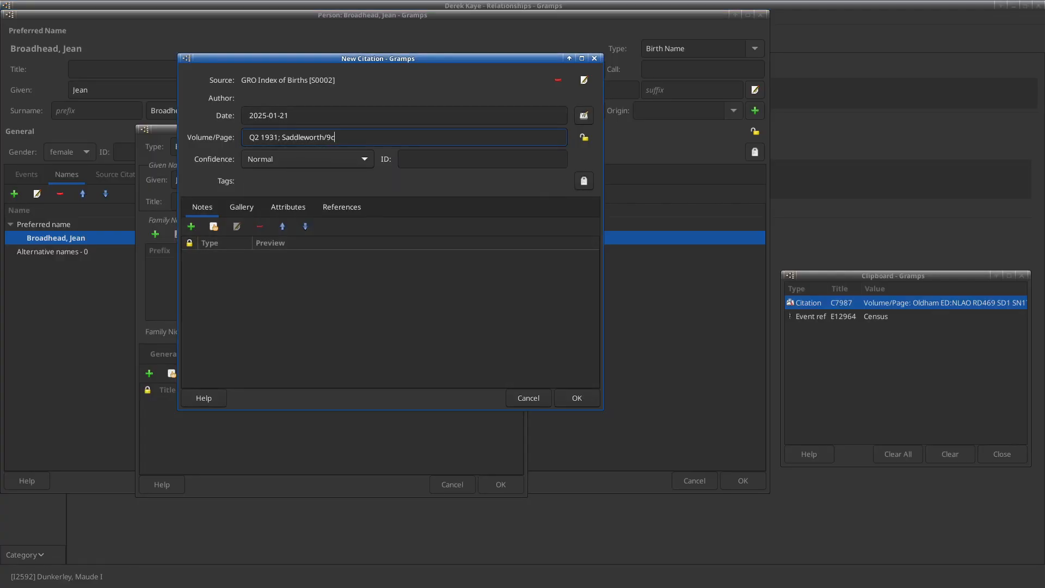
Save citation C7989, copy it to the clipboard, and close the name editor.
click(321, 296)
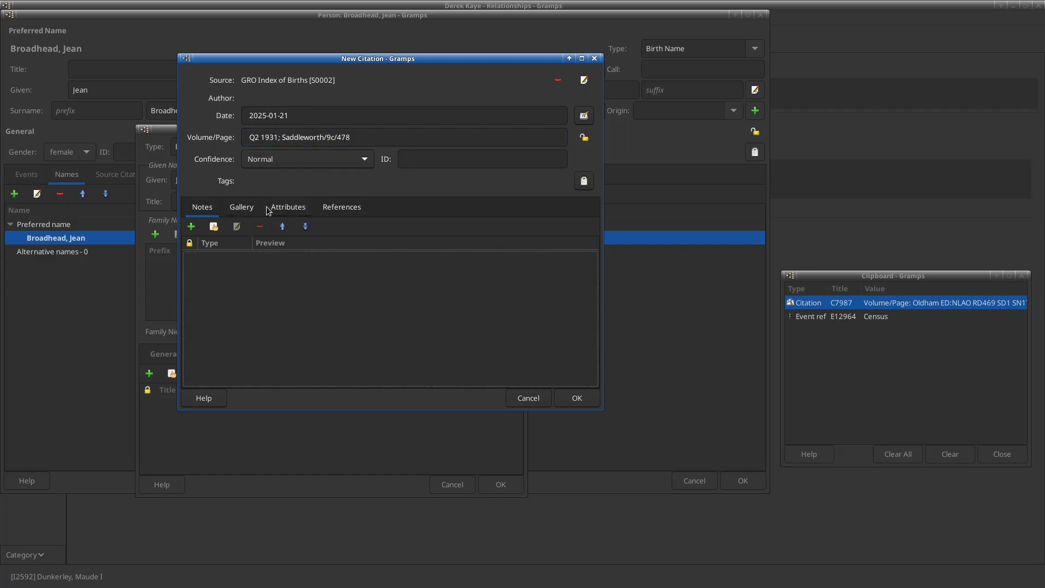
click(577, 397)
drag(208, 409, 947, 387)
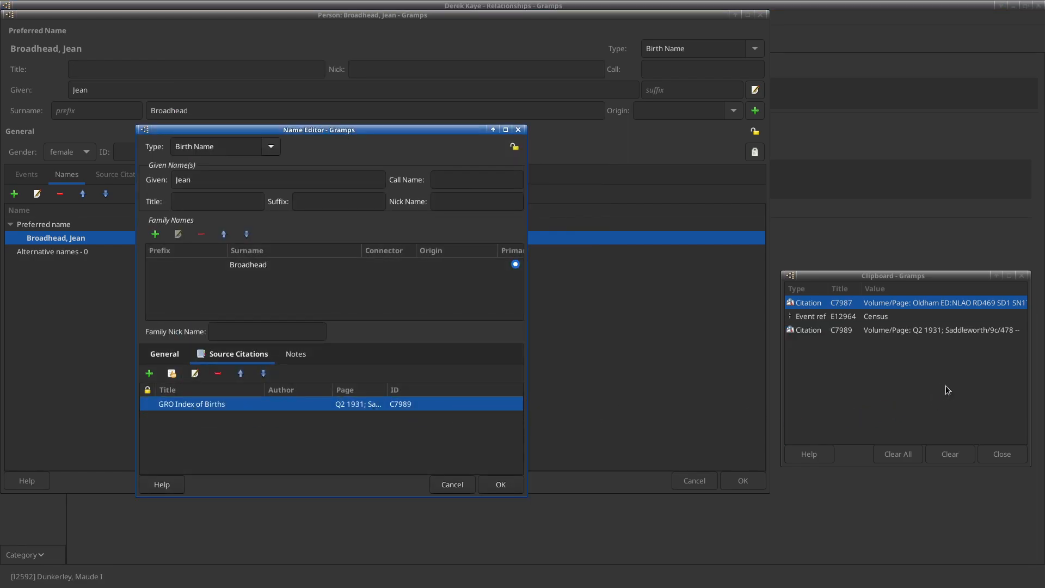
click(501, 484)
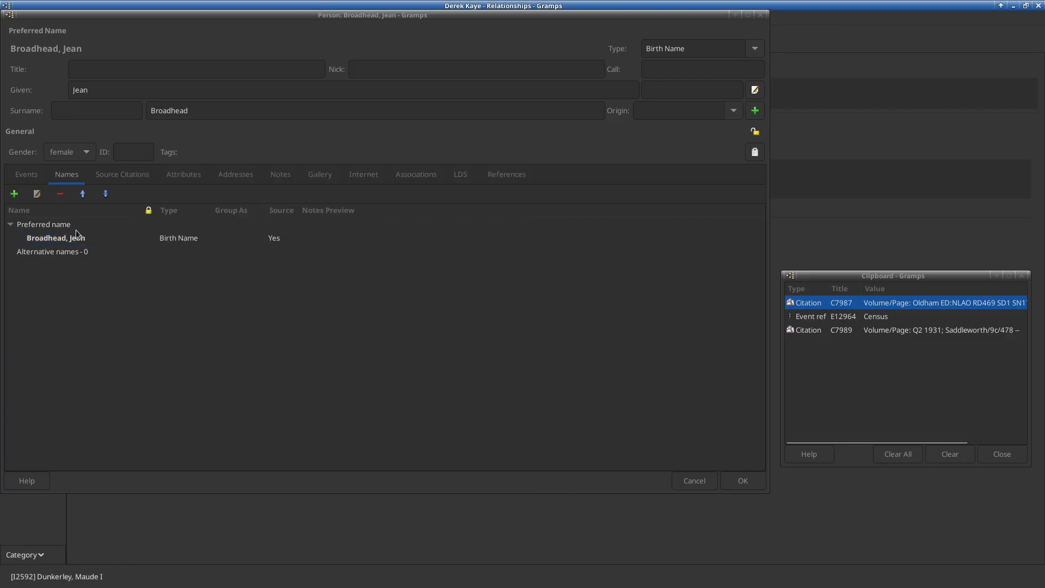
Start a new Birth event dated between 1931-02-01 and 1931-06-30.
click(32, 178)
click(15, 194)
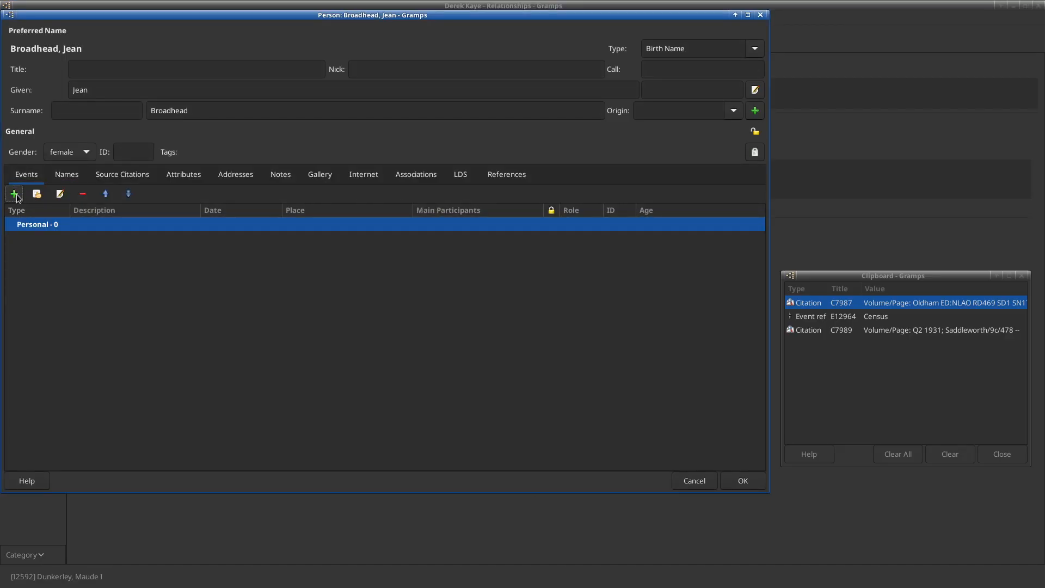
text(between 1931-02-01)
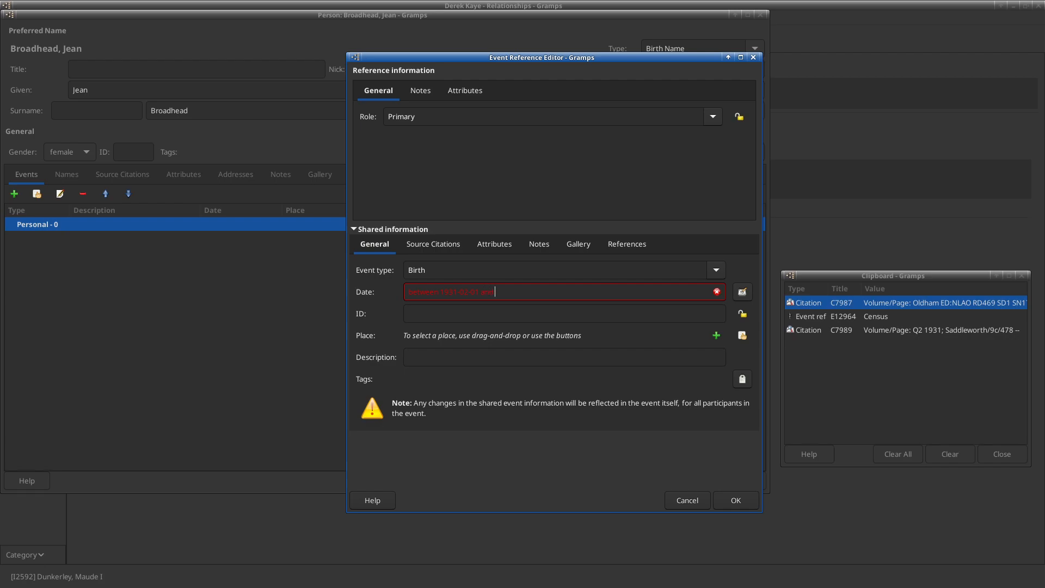
text(and 1931-06-30)
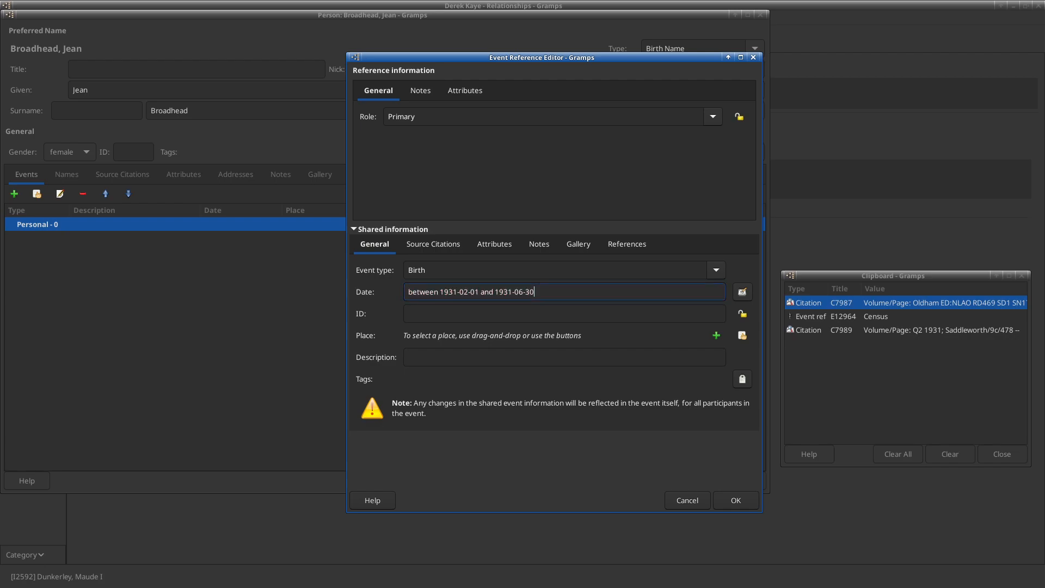
Search existing places for 'saddle' and close the picker without choosing one.
click(742, 335)
text(saddle)
key(Return)
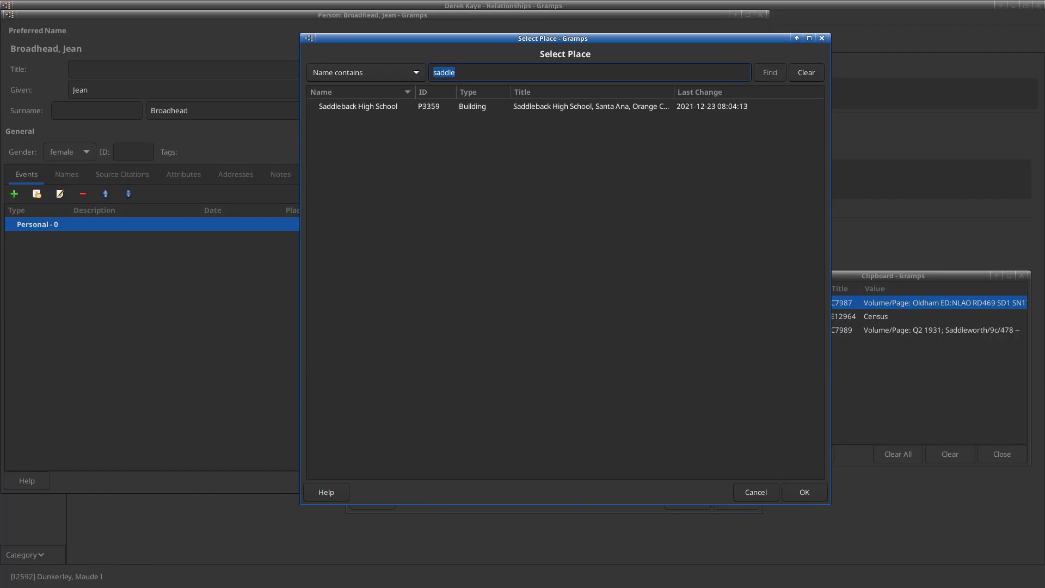
click(756, 492)
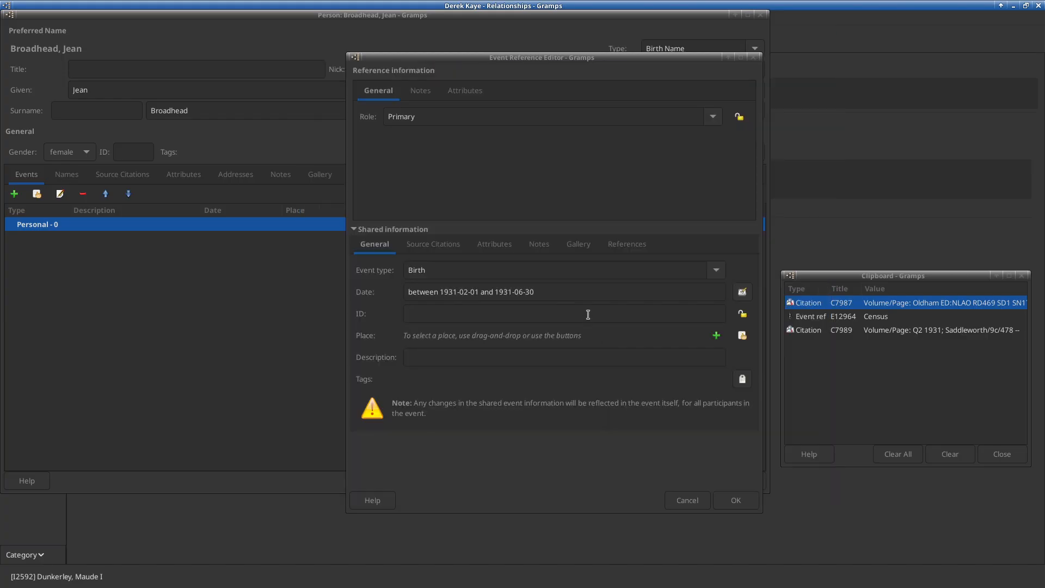
Create a new place 'Saddleworth RegD' of type Registration District.
click(720, 334)
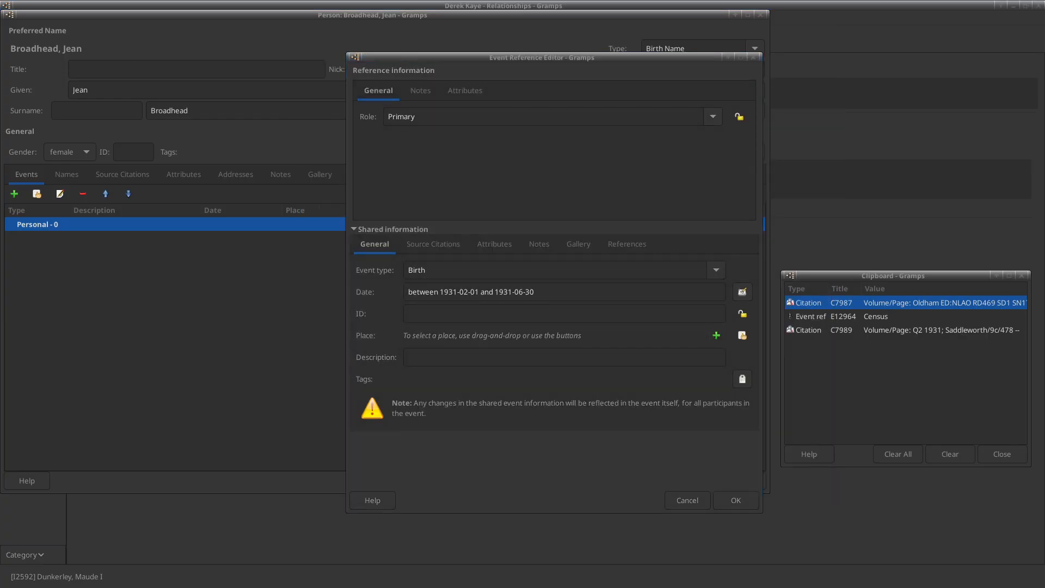
text(Saddleworth RegD)
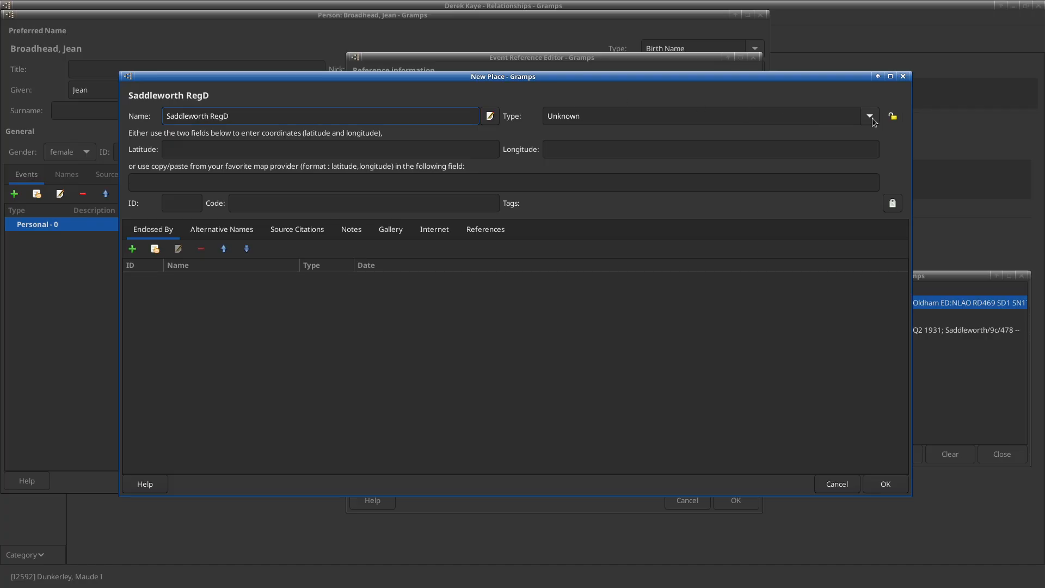
click(870, 116)
scroll(665, 469, down, 1)
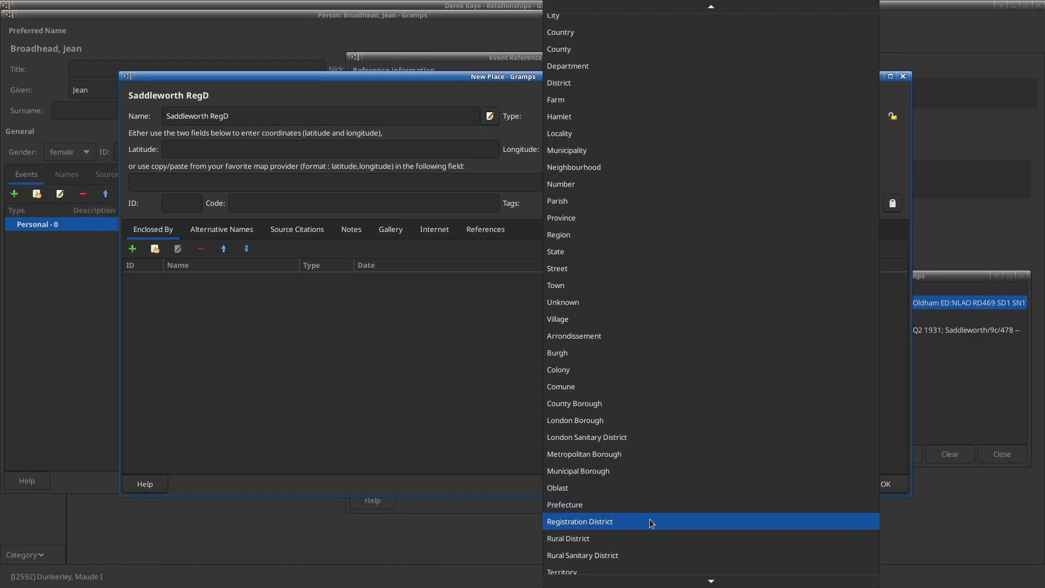
click(652, 523)
click(212, 149)
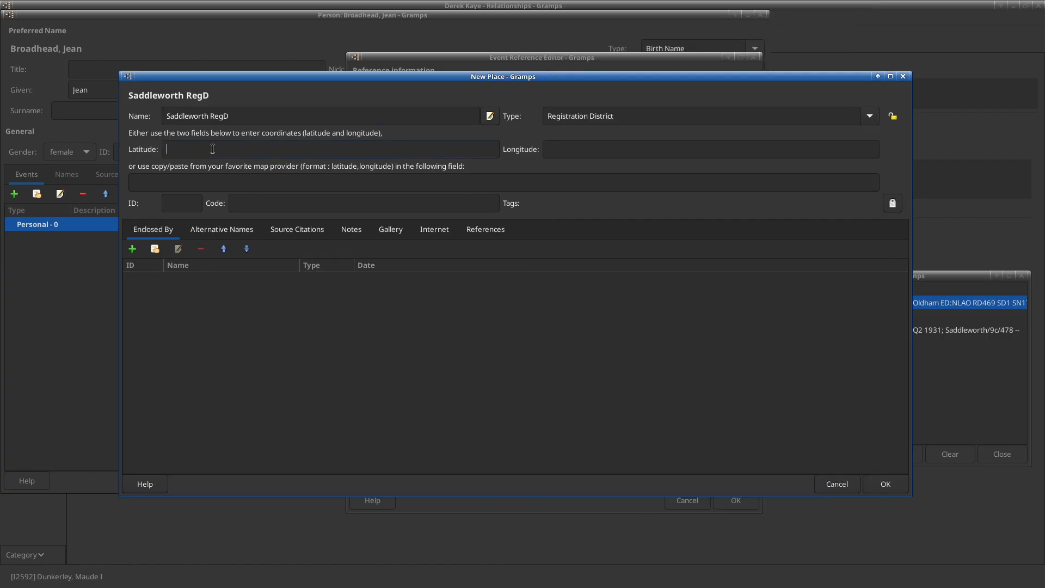
click(187, 353)
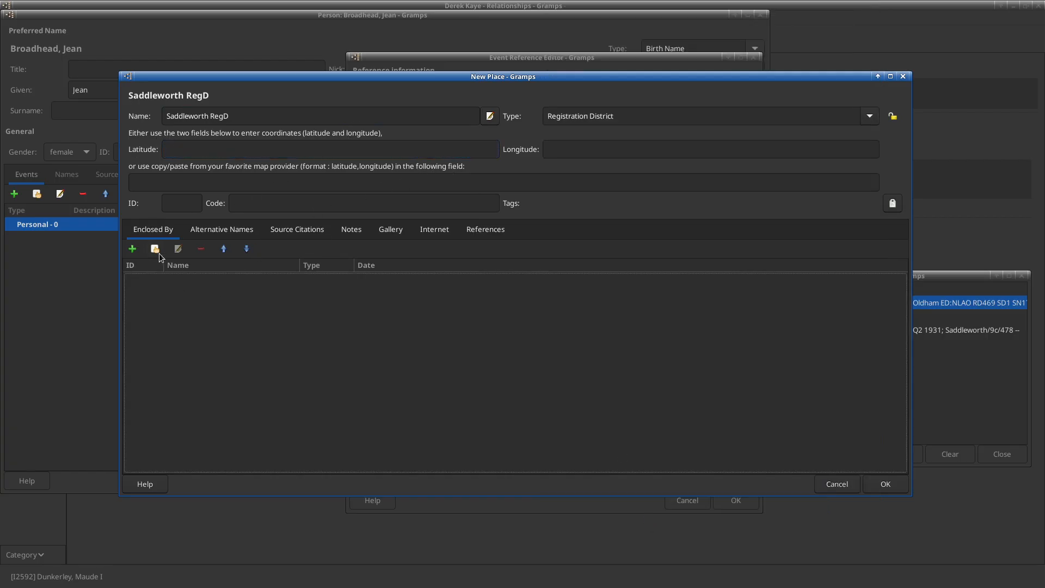
key(alt+Tab)
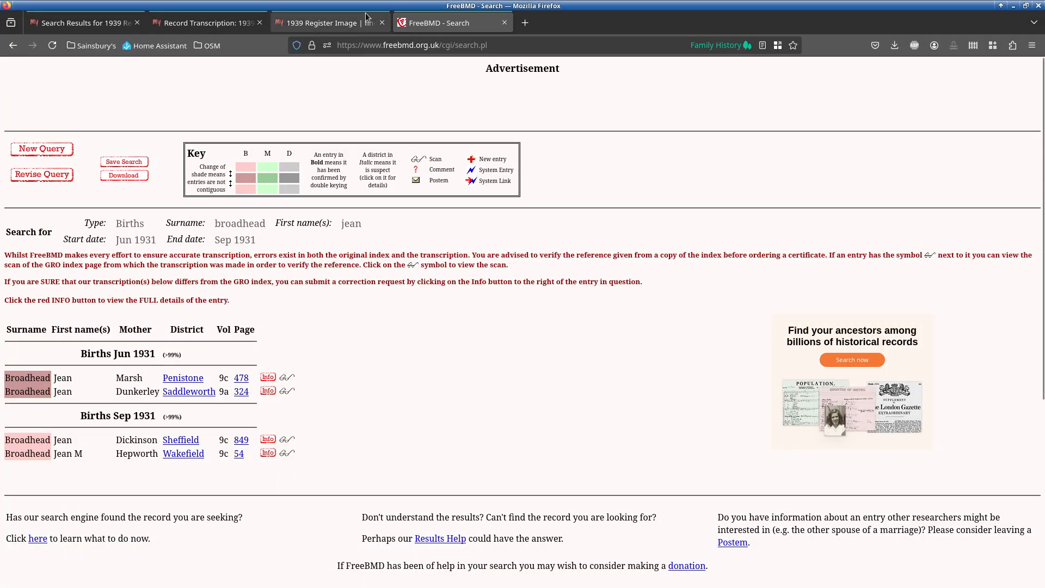
Read Saddleworth's district pages on FreeBMD and UKBMD, confirming its county as Yorkshire West Riding.
middle_click(197, 395)
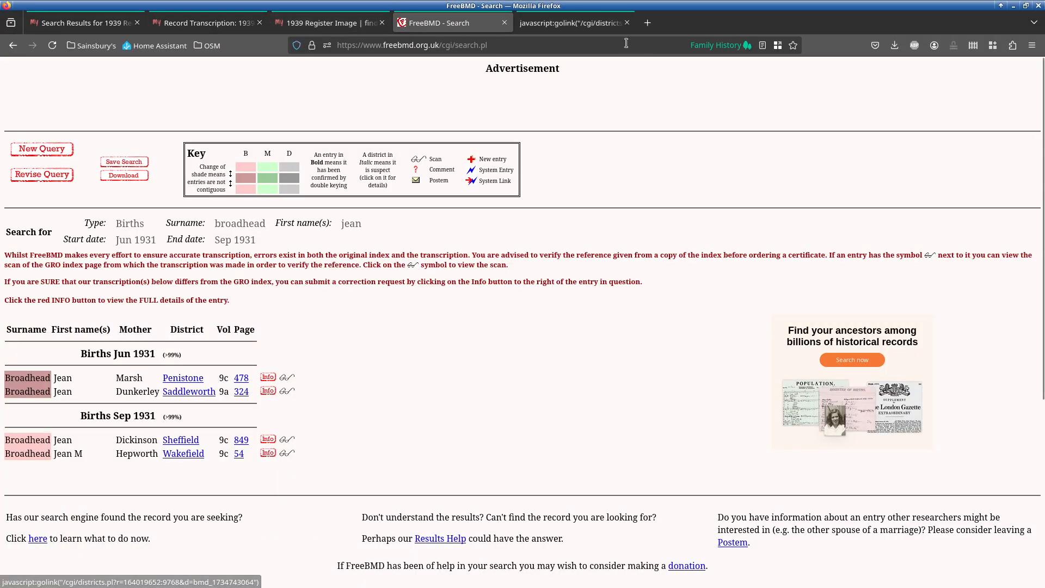
middle_click(576, 23)
click(209, 395)
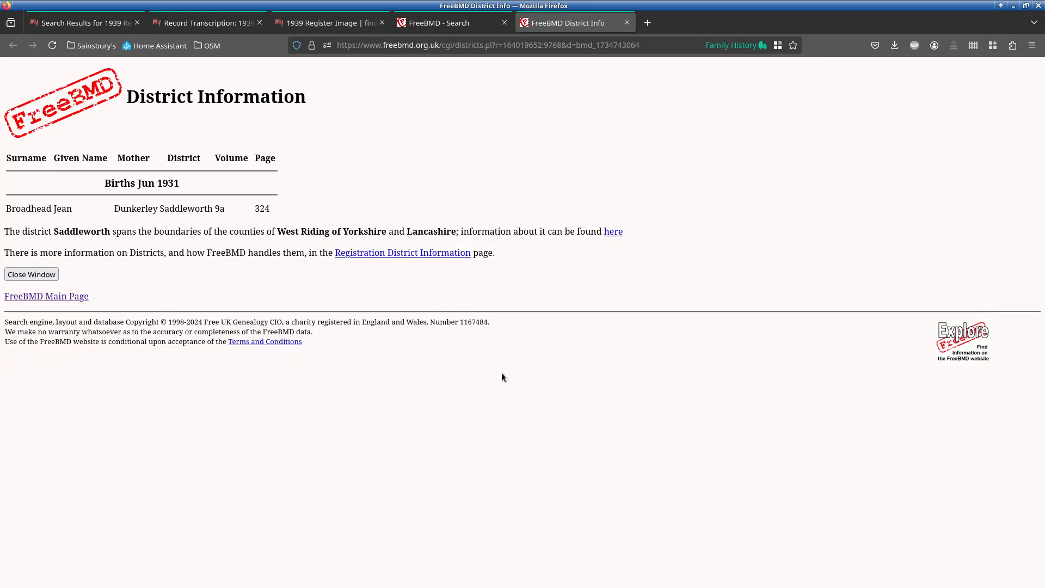
double_click(321, 230)
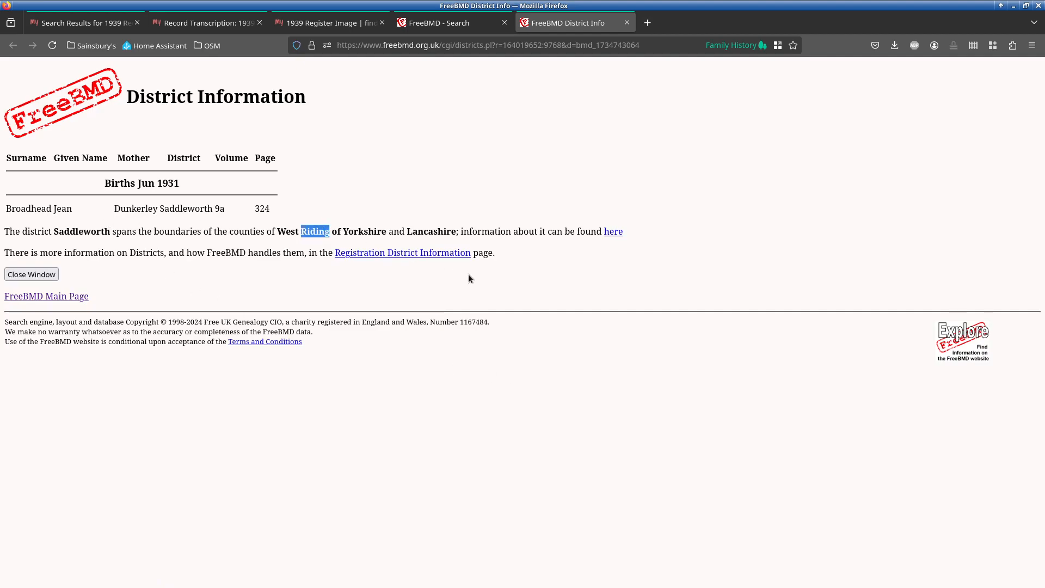
click(471, 294)
drag(115, 231, 457, 231)
click(482, 232)
click(614, 232)
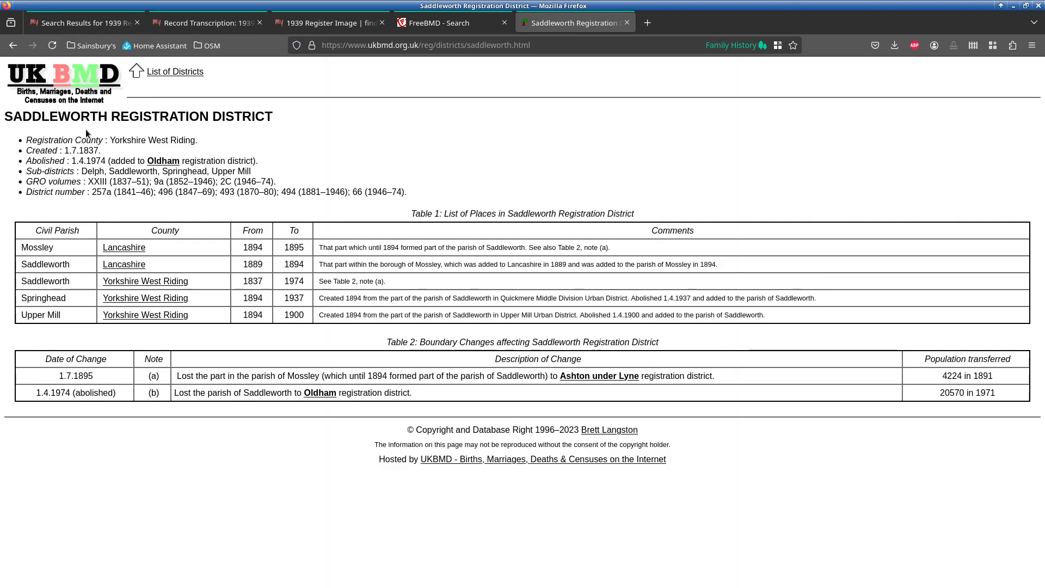
drag(109, 140, 310, 142)
click(586, 138)
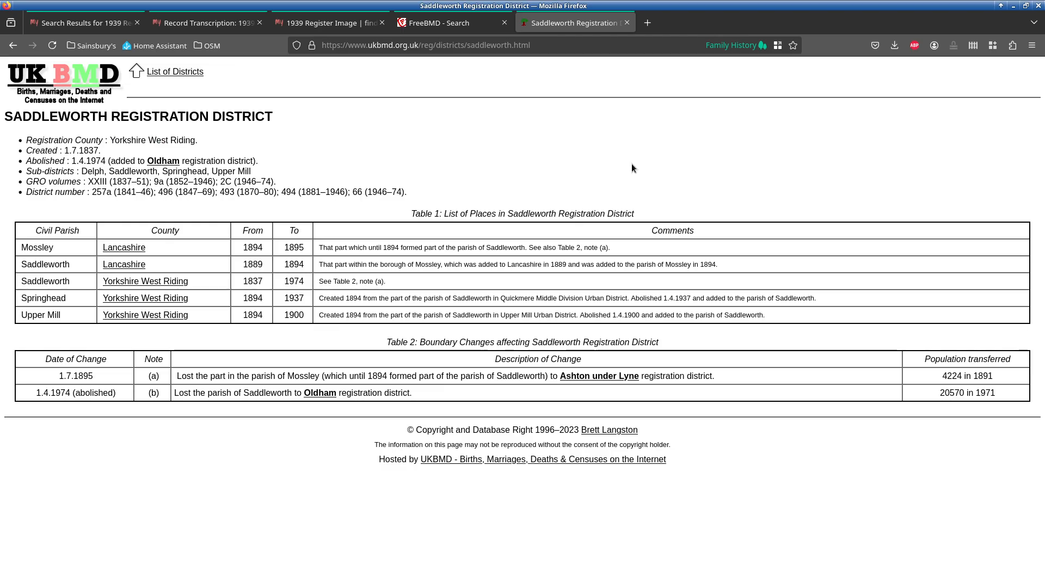
Check the district's 1974 abolition date and enclose Saddleworth RegD in West Riding of Yorkshire.
key(alt+Tab)
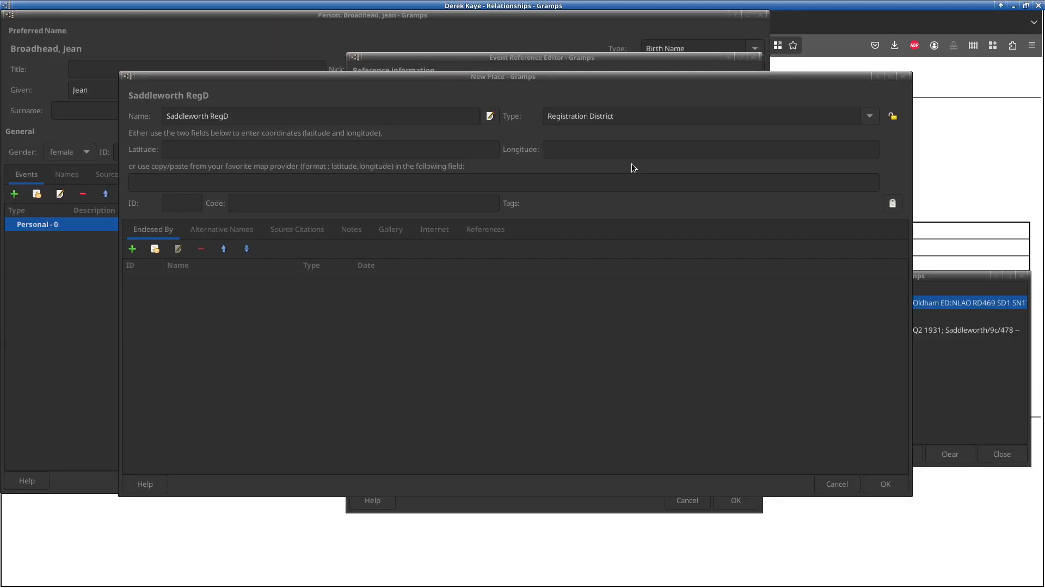
key(alt+Tab)
drag(71, 162, 105, 162)
click(445, 140)
key(alt+Tab)
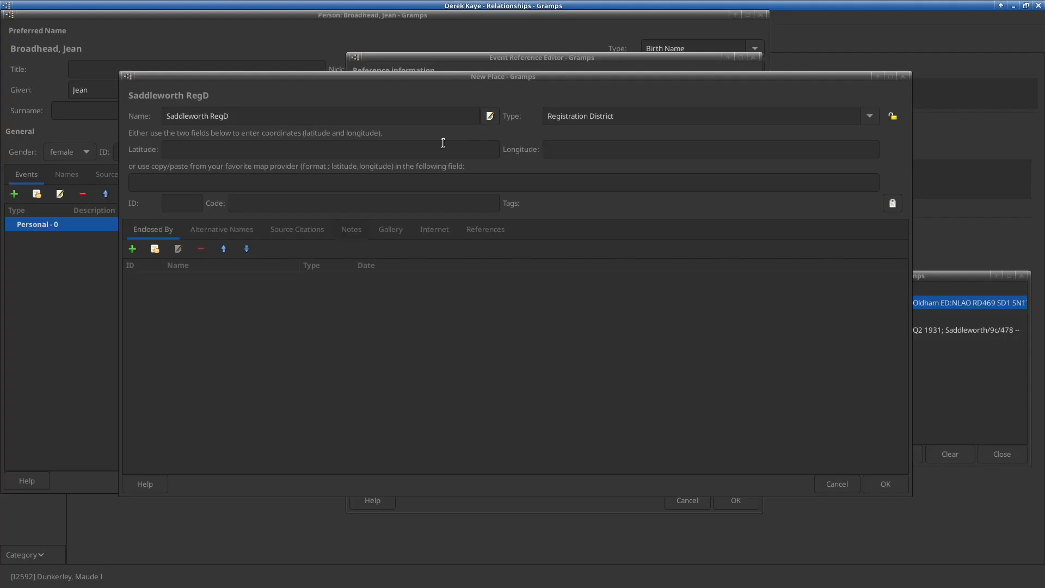
click(154, 249)
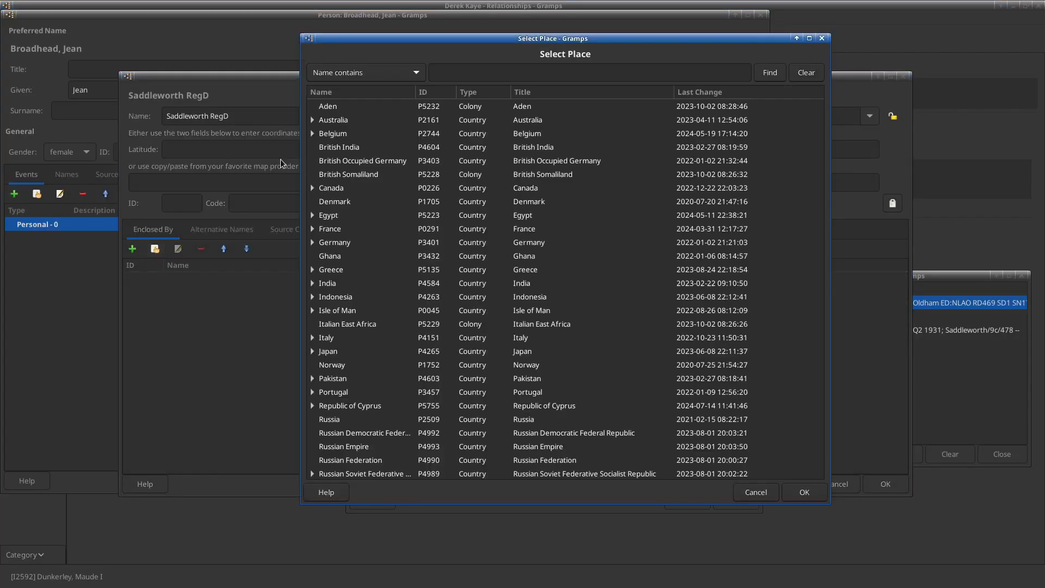
text(west r)
key(Return)
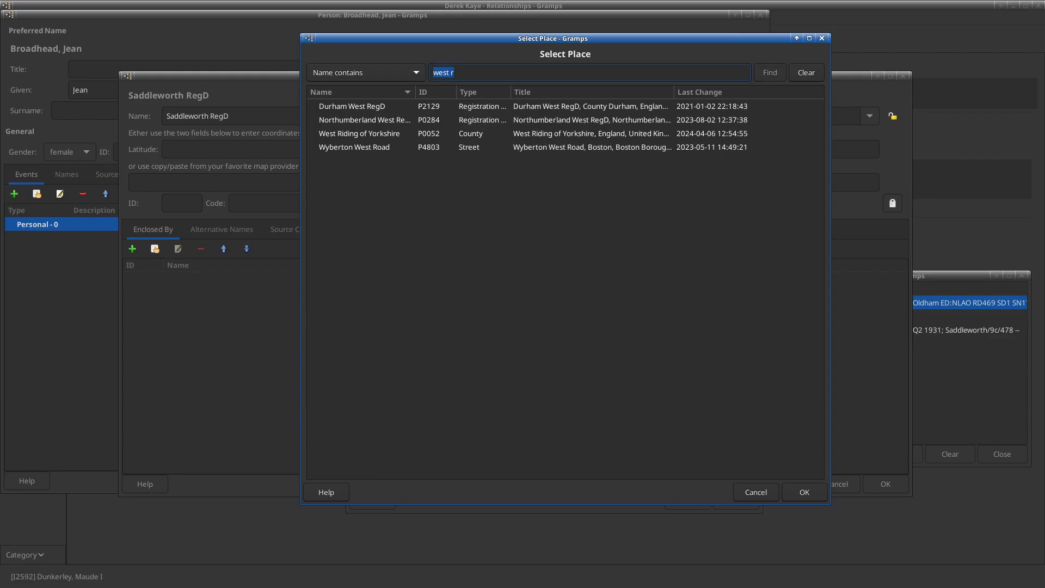
key(Down)
key(Down)
key(Down)
key(Return)
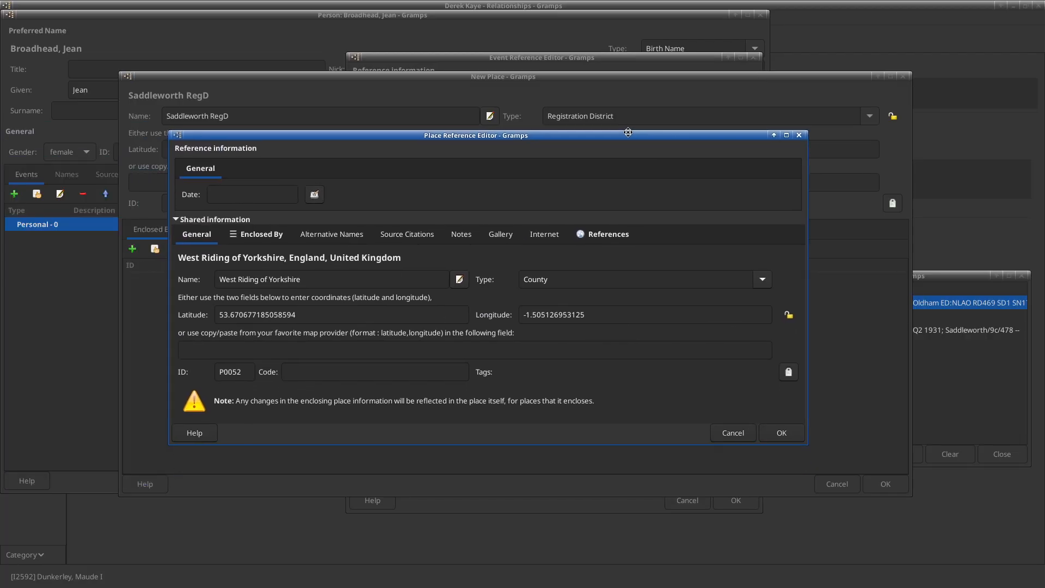
Confirm the West Riding of Yorkshire place reference and save the new Saddleworth RegD place.
click(248, 240)
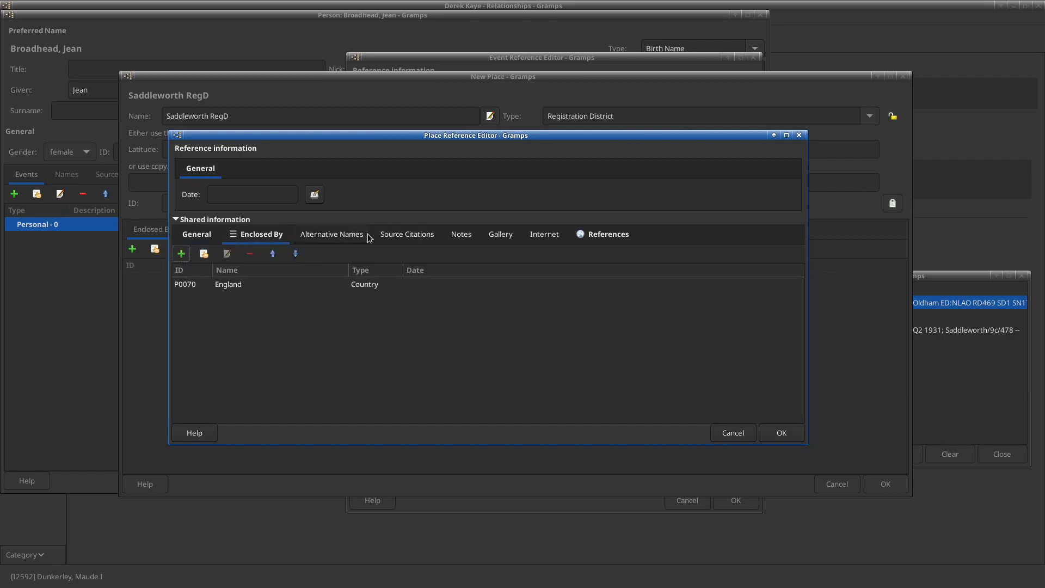
click(630, 234)
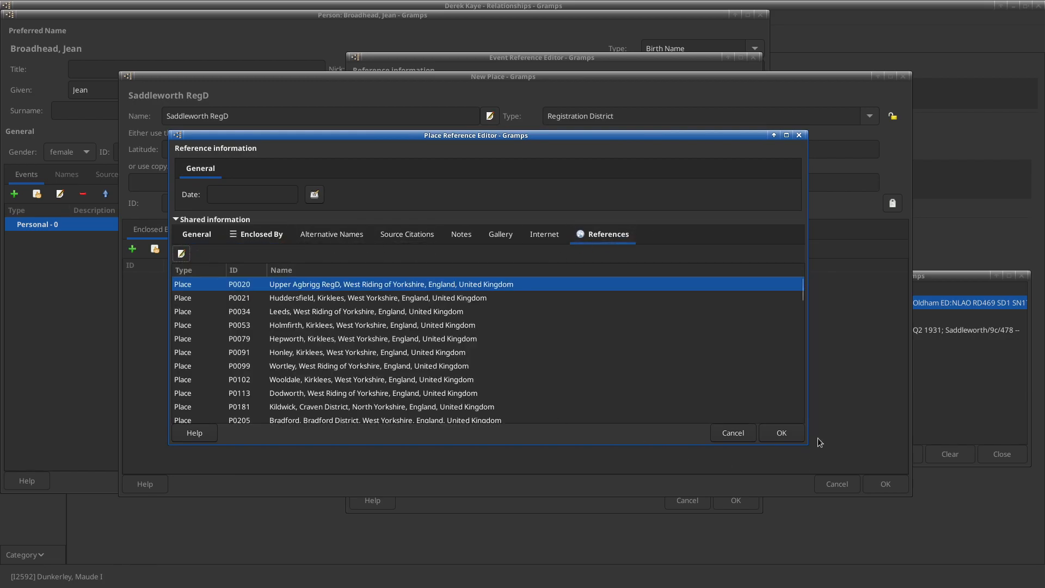
click(782, 433)
click(776, 431)
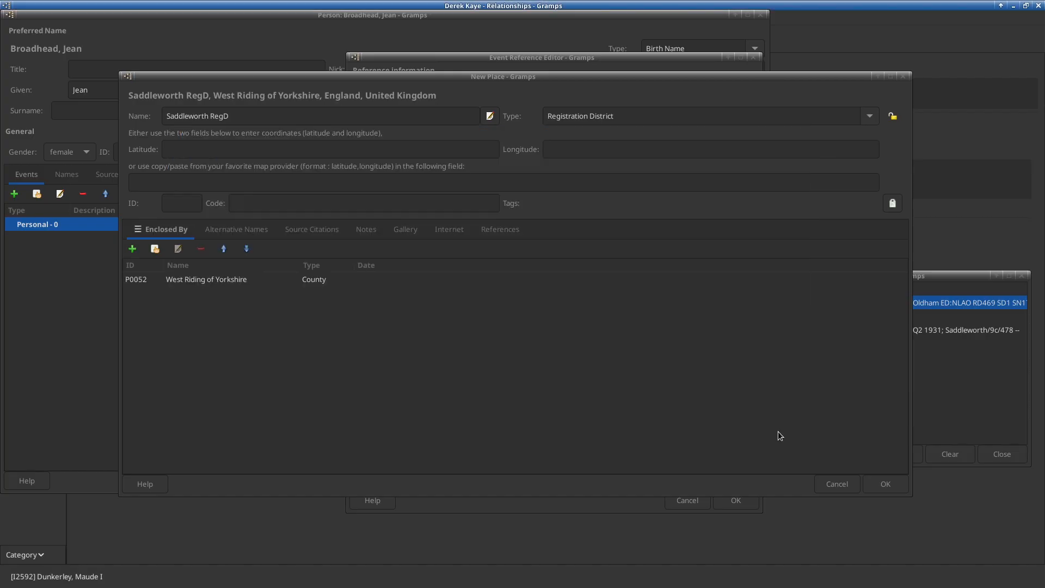
click(885, 484)
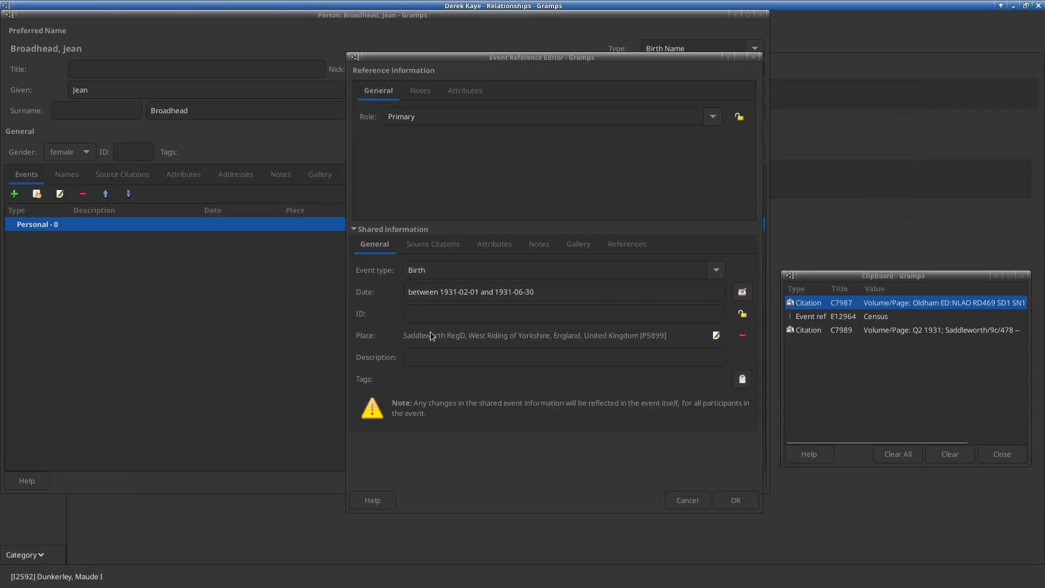
Cite the GRO birth index entry C7989 on the birth event and save it to Jean's record.
click(443, 249)
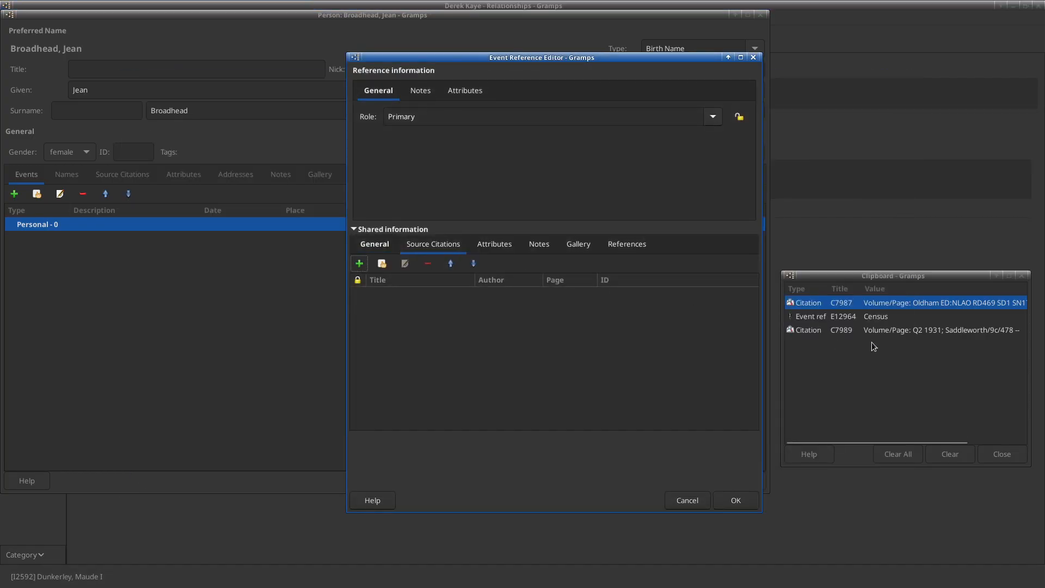
drag(859, 332, 509, 336)
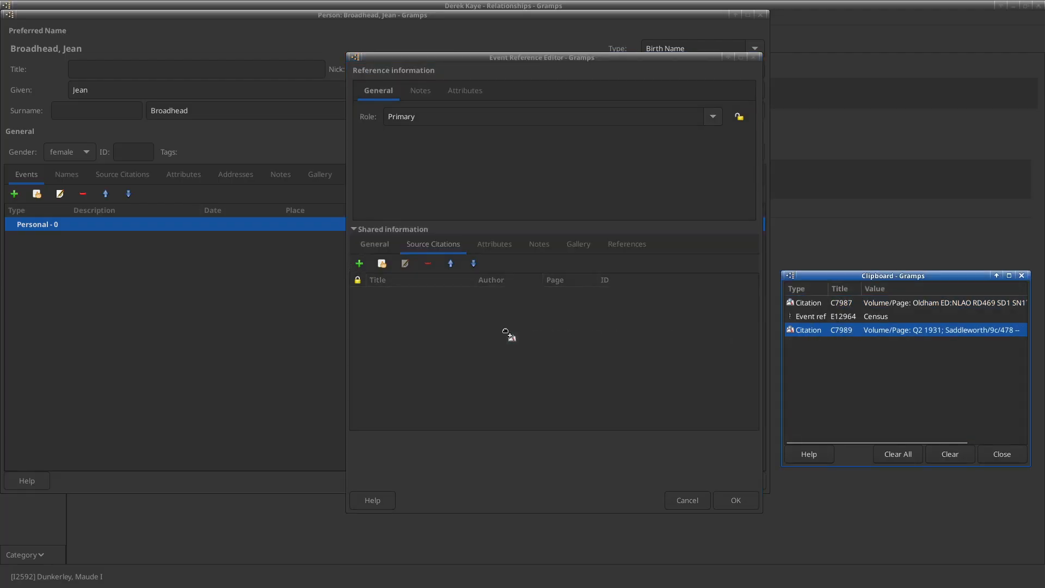
click(577, 397)
click(736, 500)
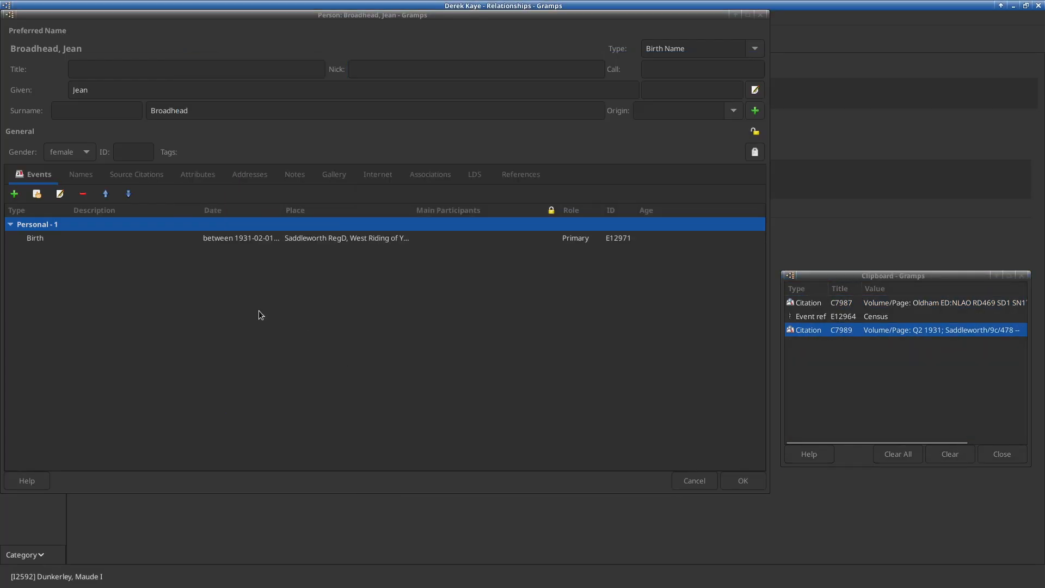
click(392, 241)
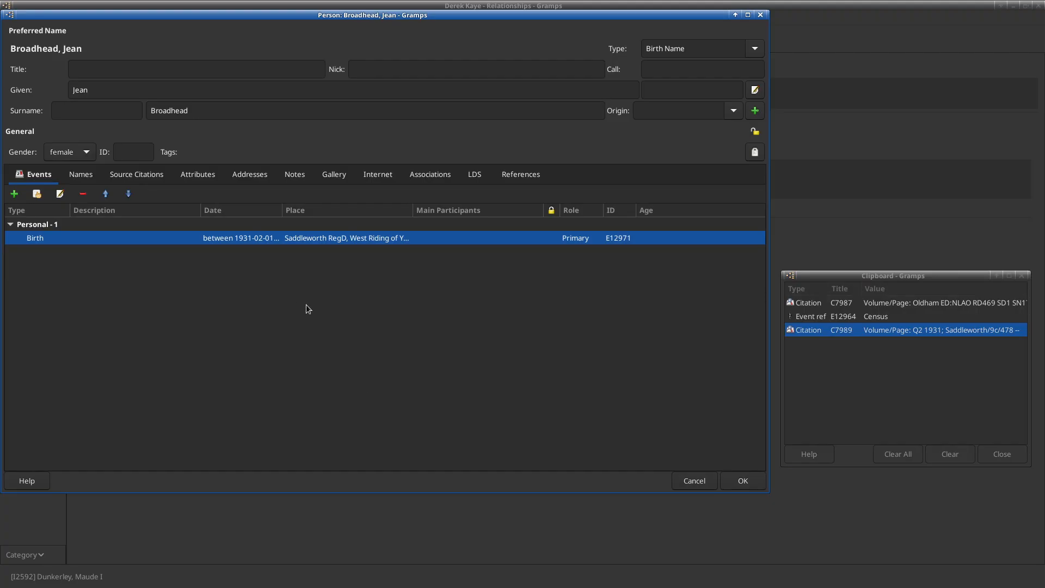
Close the Saddleworth district page in Firefox and select the mother's surname Dunkerley.
key(alt+Tab)
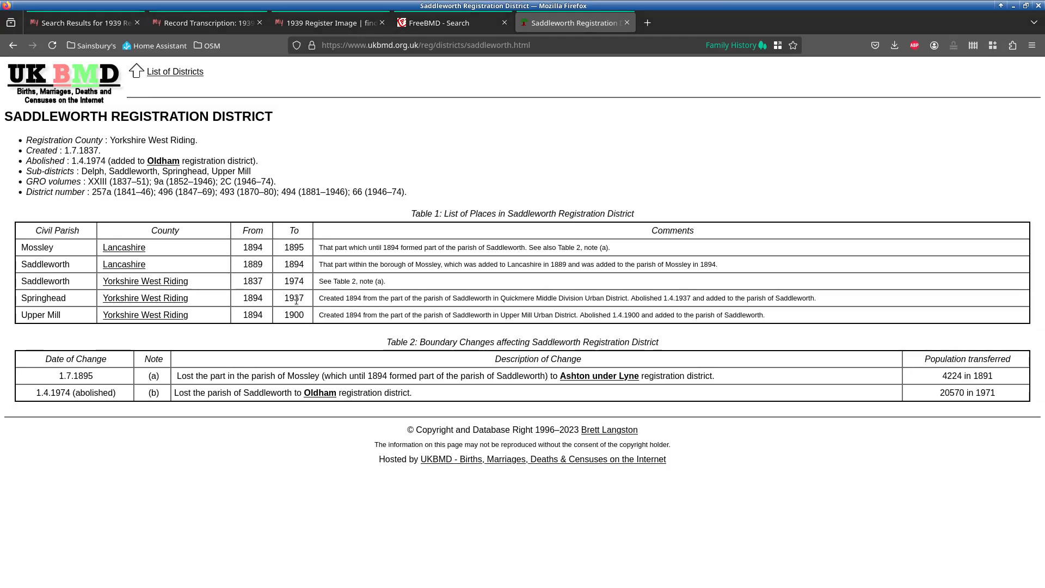
middle_click(595, 24)
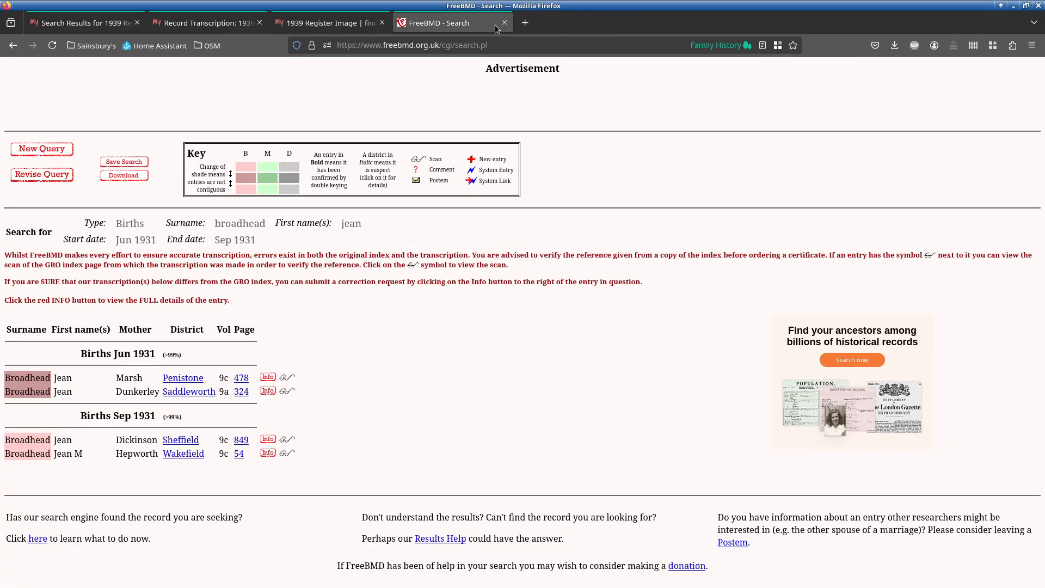
double_click(123, 392)
key(alt+Tab)
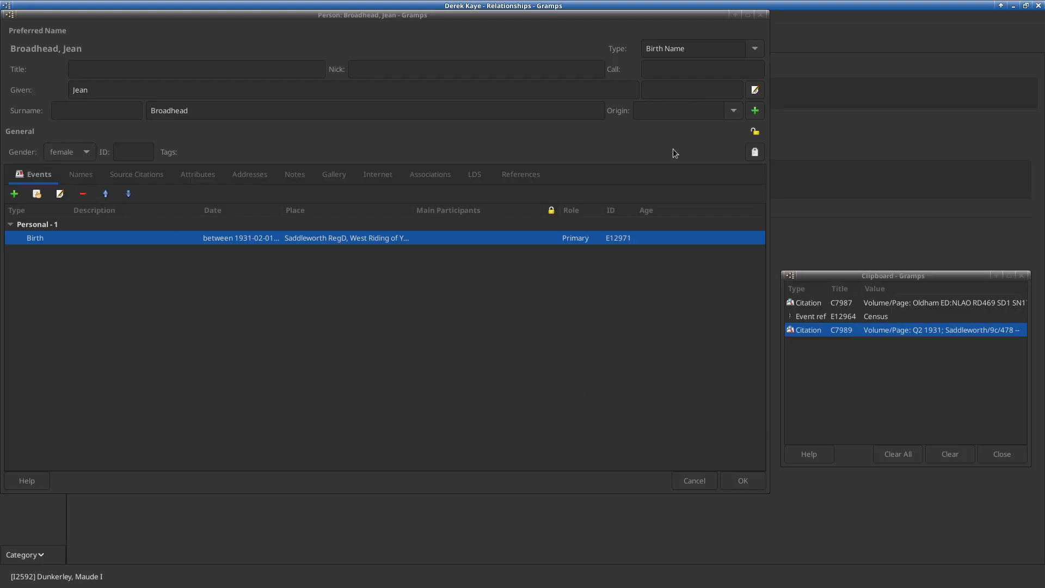
Tag Jean with Search for Birth Record and save her person record.
click(754, 152)
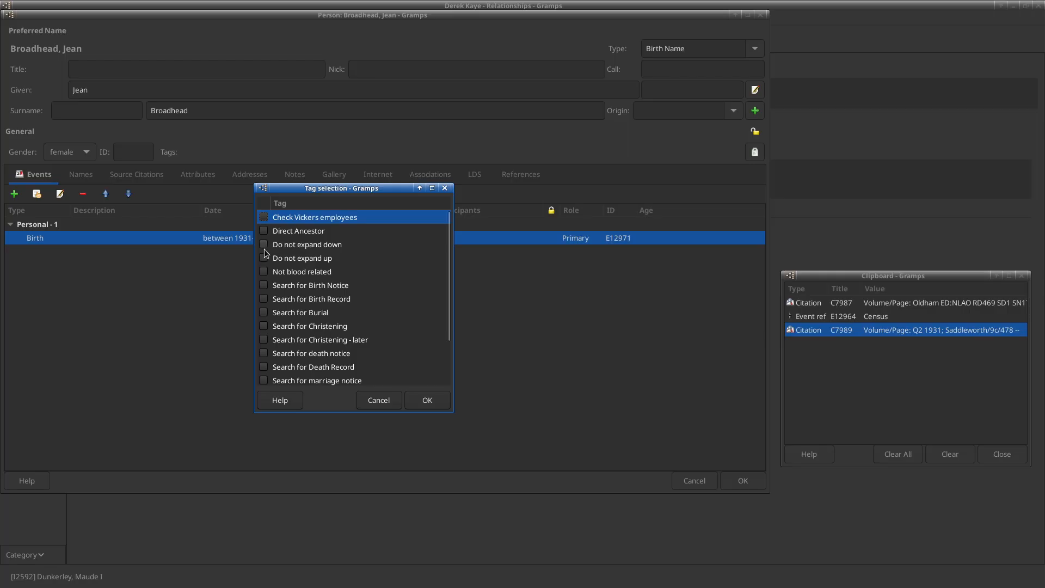
click(263, 298)
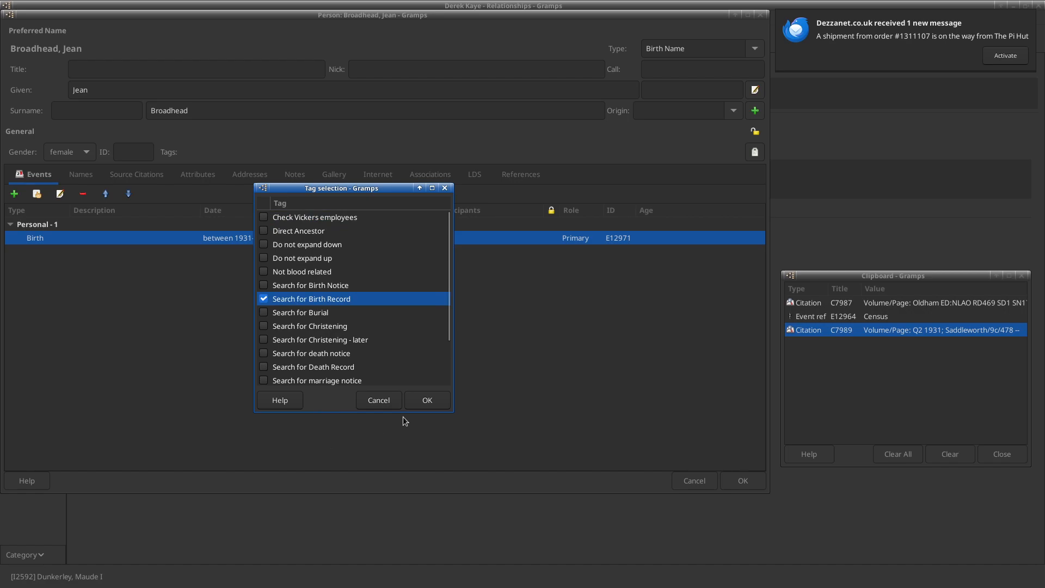
click(428, 402)
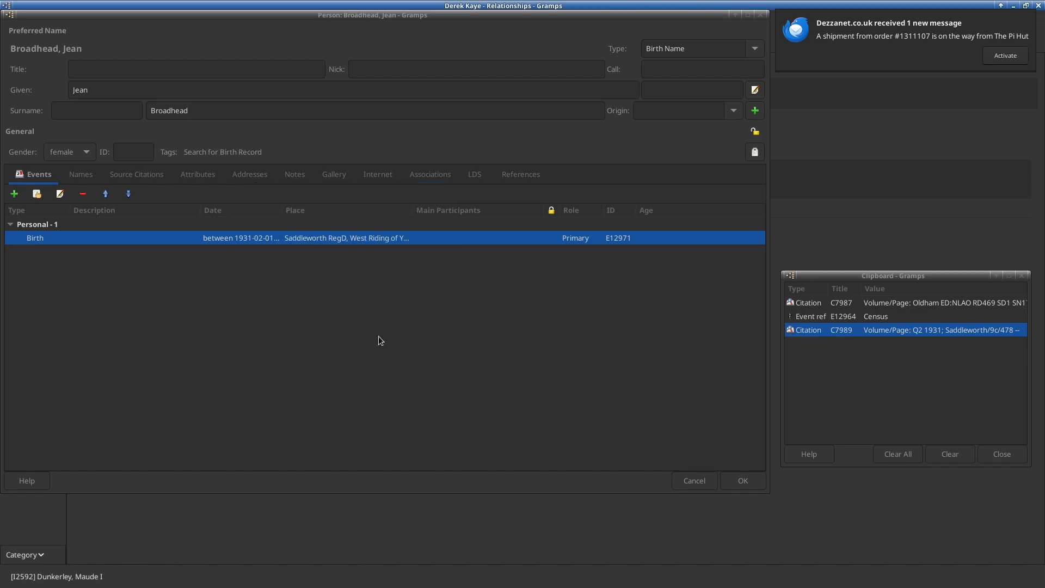
click(743, 480)
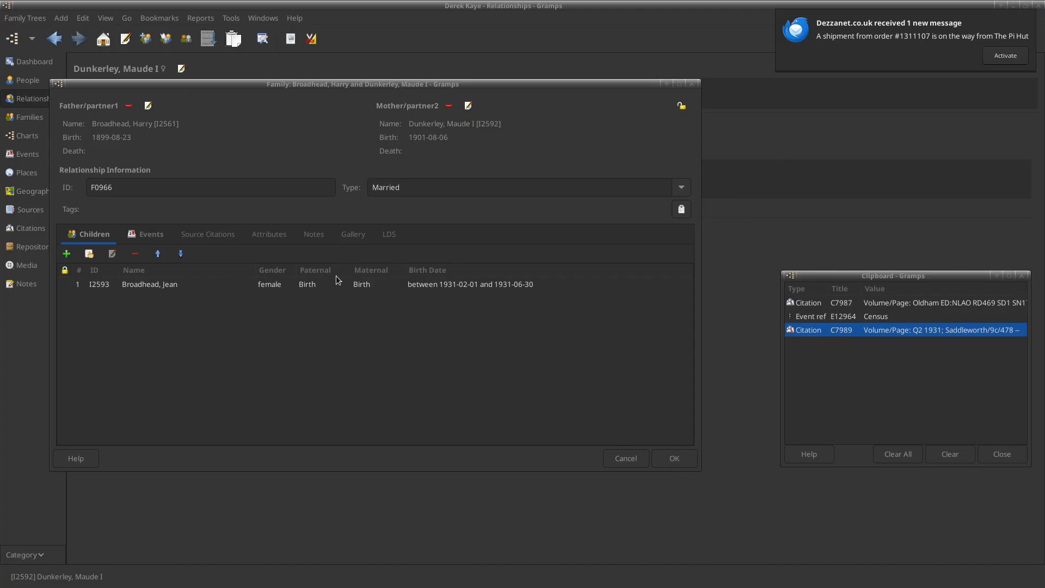
click(224, 286)
double_click(224, 285)
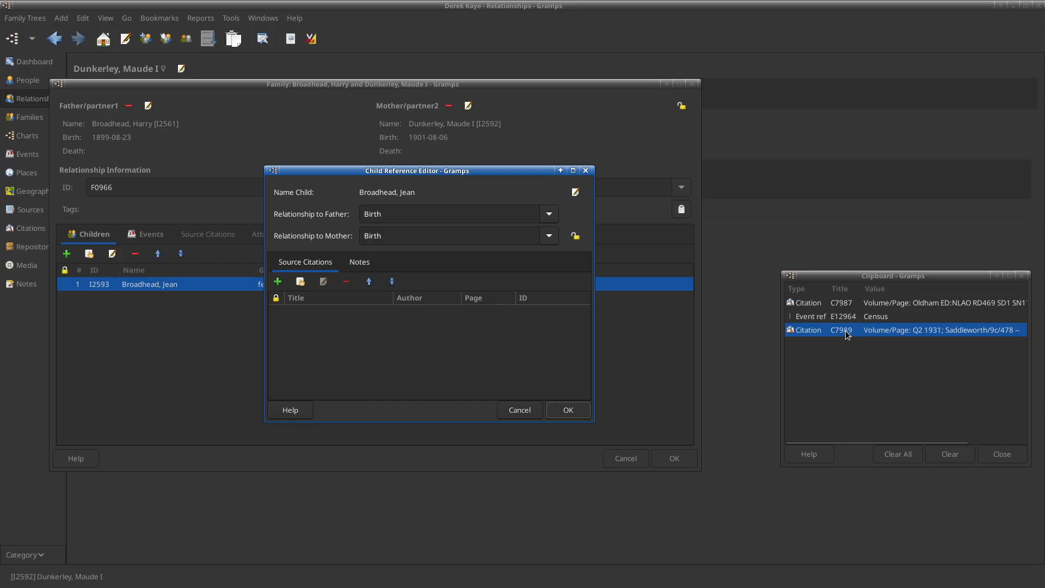
drag(847, 335, 410, 332)
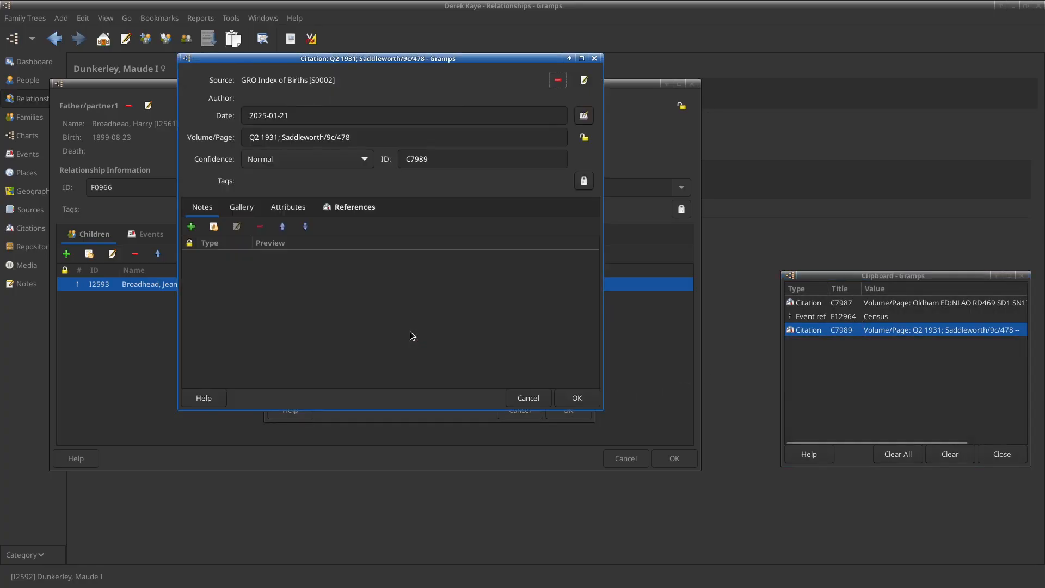
click(578, 400)
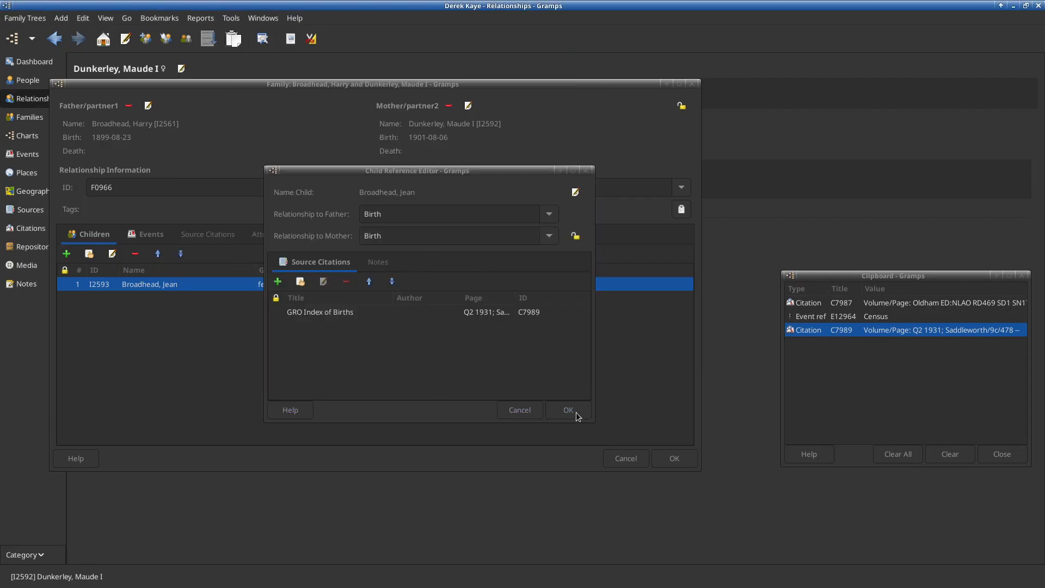
click(579, 416)
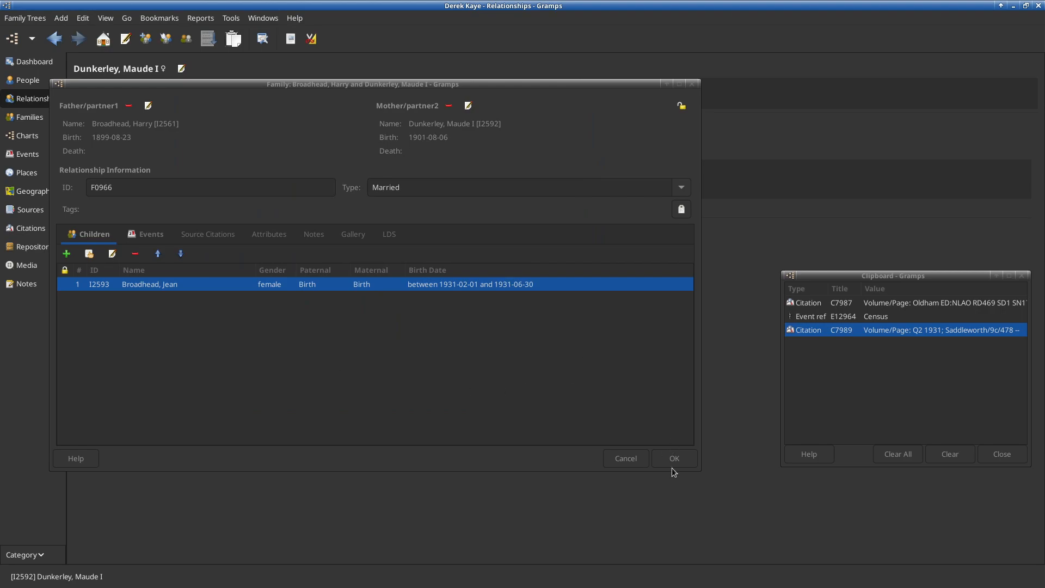
click(677, 453)
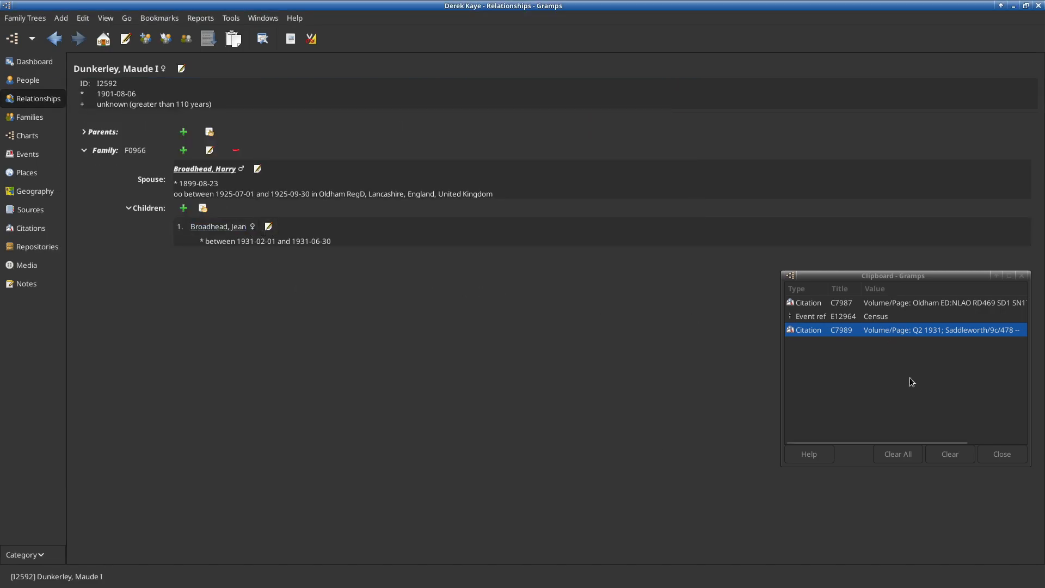
click(958, 457)
key(alt+Tab)
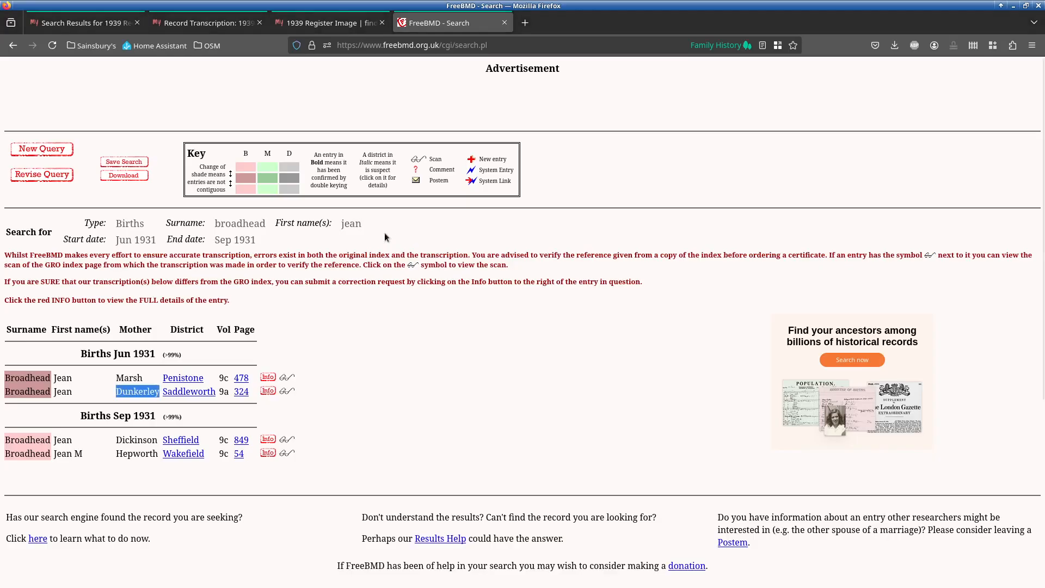
middle_click(408, 22)
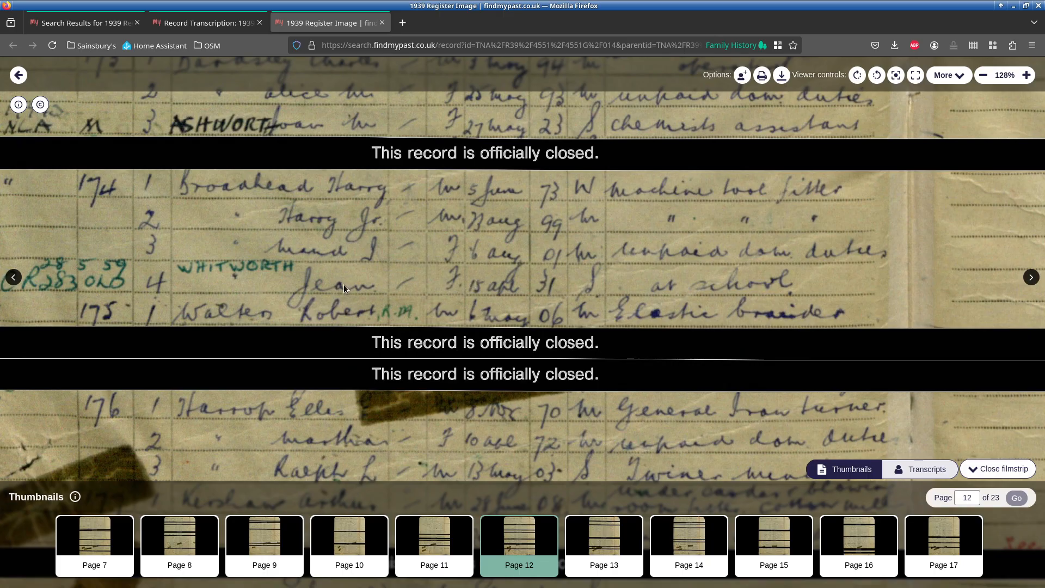
key(alt+Tab)
click(268, 226)
Cite the 1939 Register (C7987) on Jean's birth name.
click(80, 174)
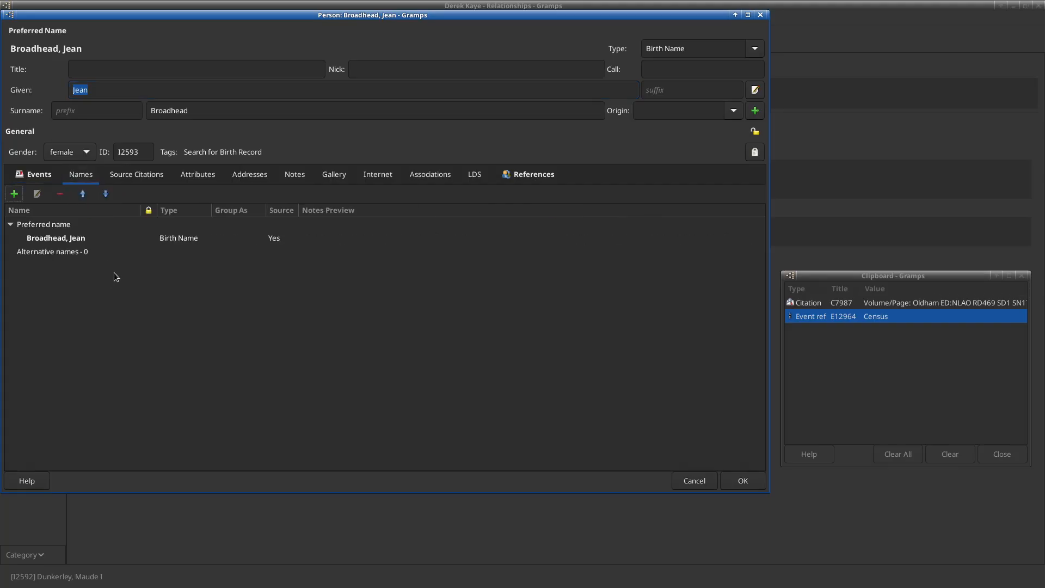
double_click(143, 237)
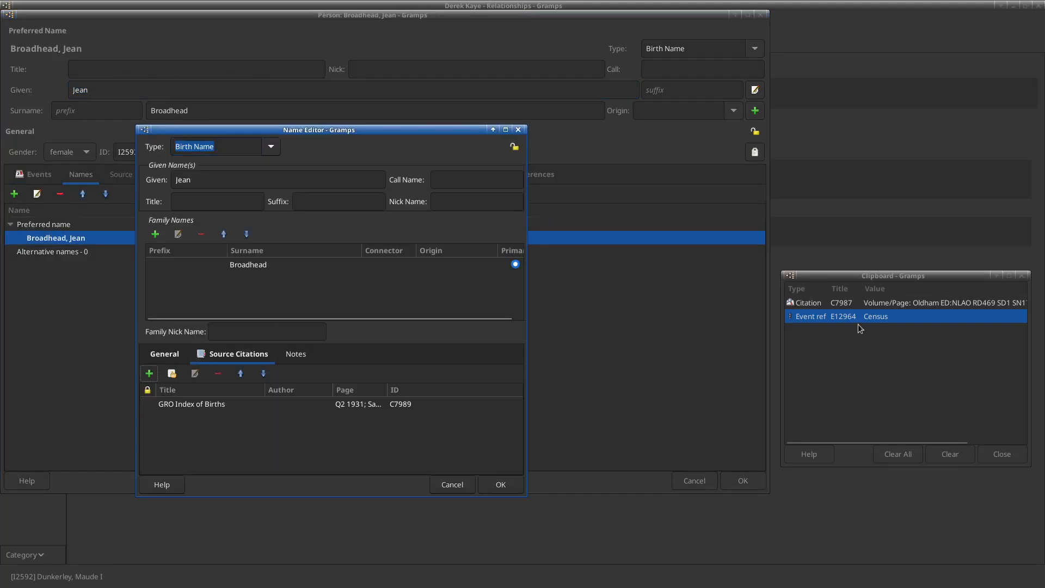
drag(846, 303, 306, 423)
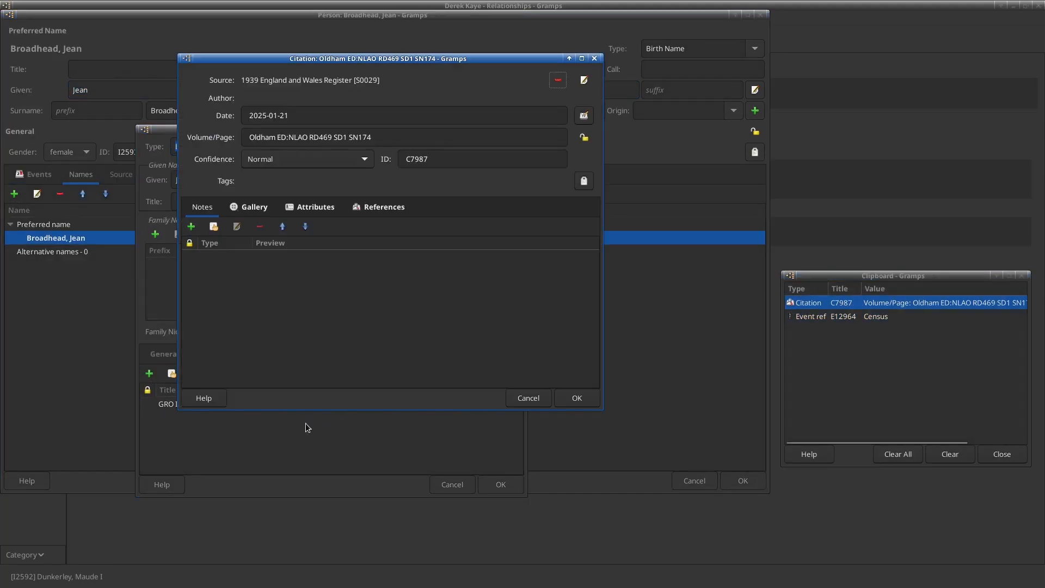
click(577, 398)
click(498, 485)
Add the shared 1939 Register census event E12964 to Jean with role Primary.
key(alt+Tab)
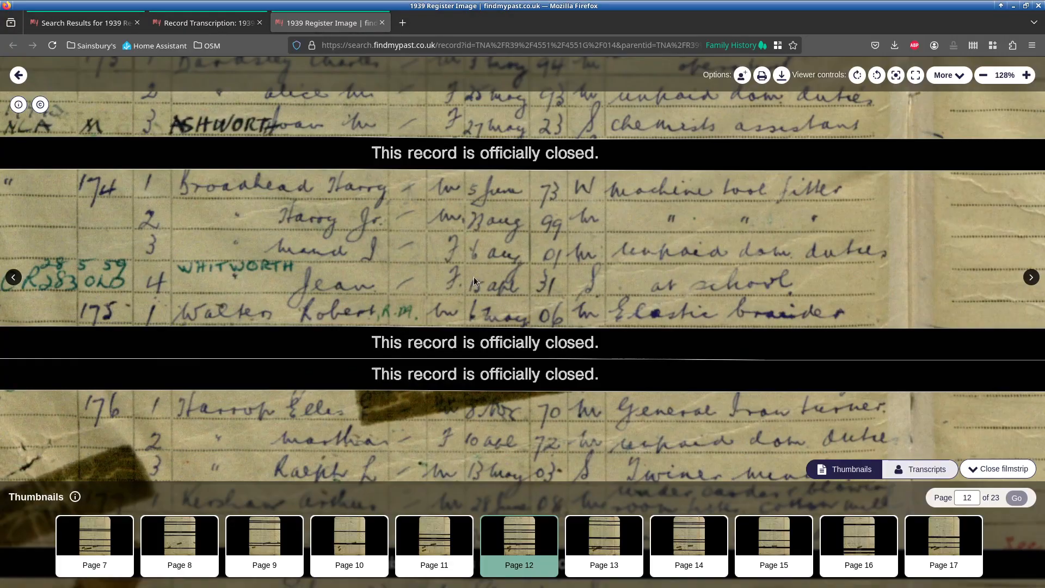
key(alt+Tab)
click(39, 174)
drag(871, 316, 269, 325)
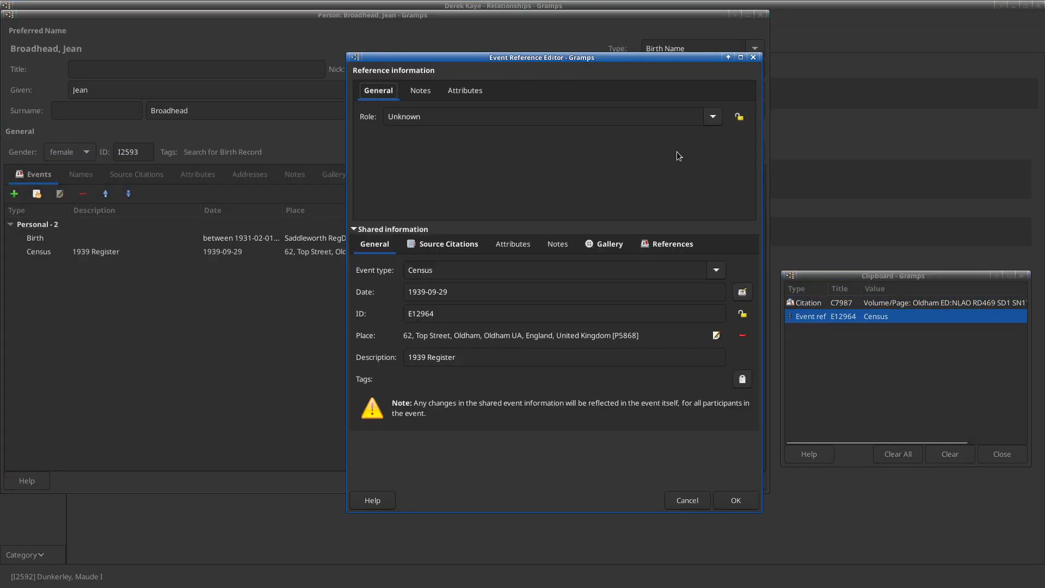
click(716, 118)
click(492, 252)
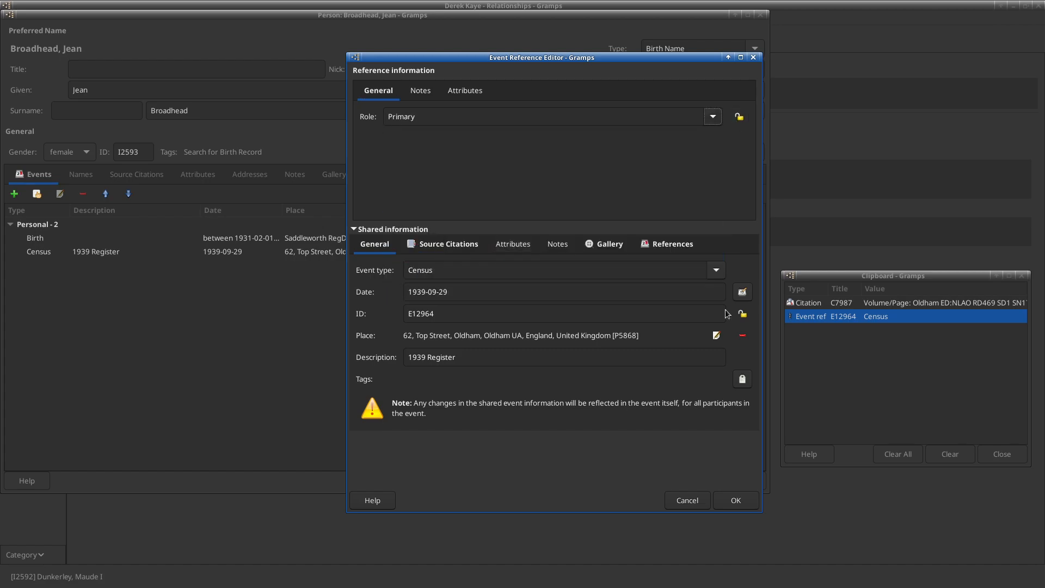
click(748, 506)
Check the 1939 Register image and begin editing the date of Jean's birth event.
key(alt+Tab)
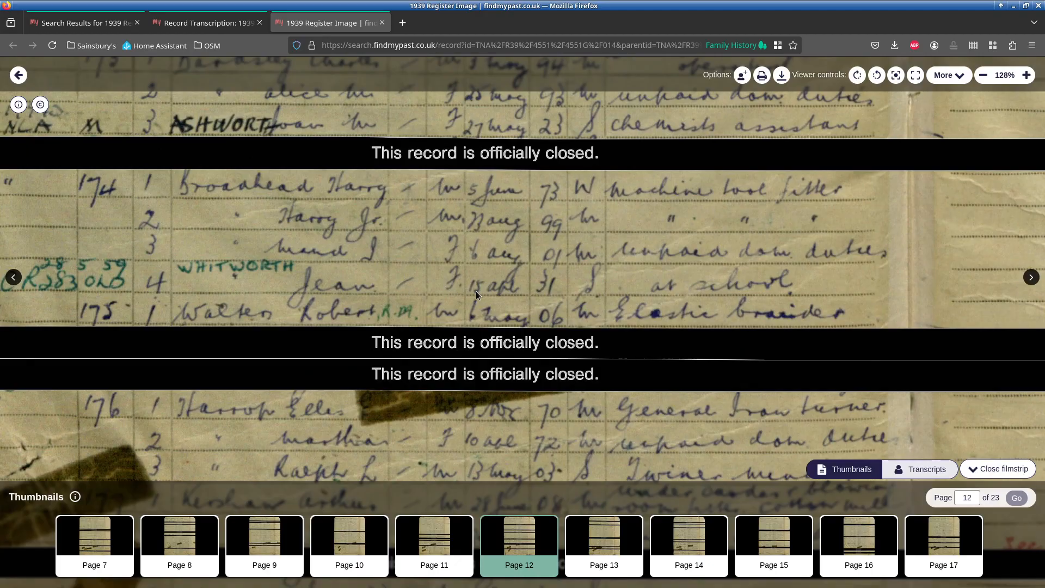
key(alt+Tab)
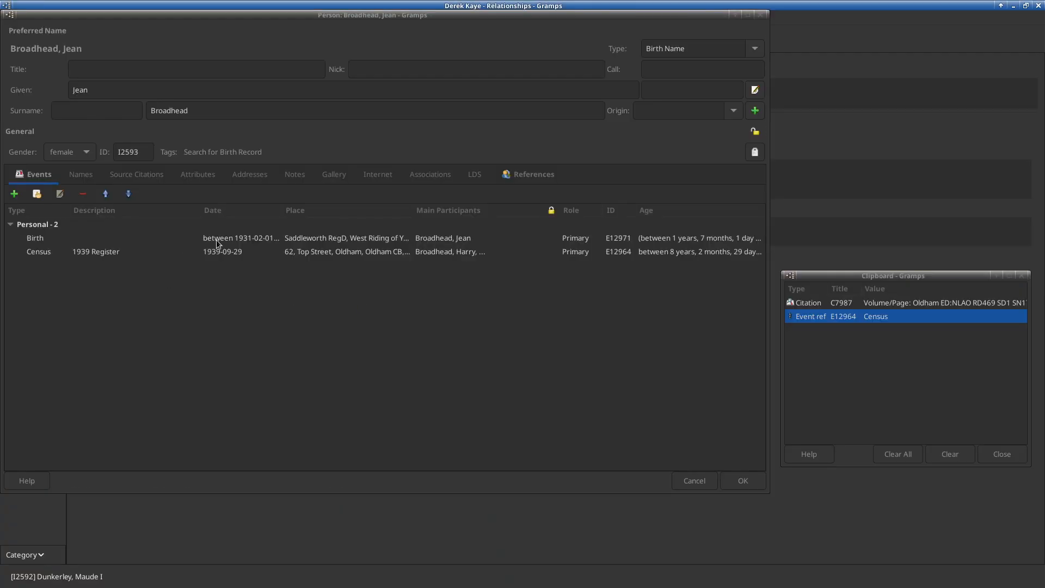
double_click(217, 239)
click(540, 291)
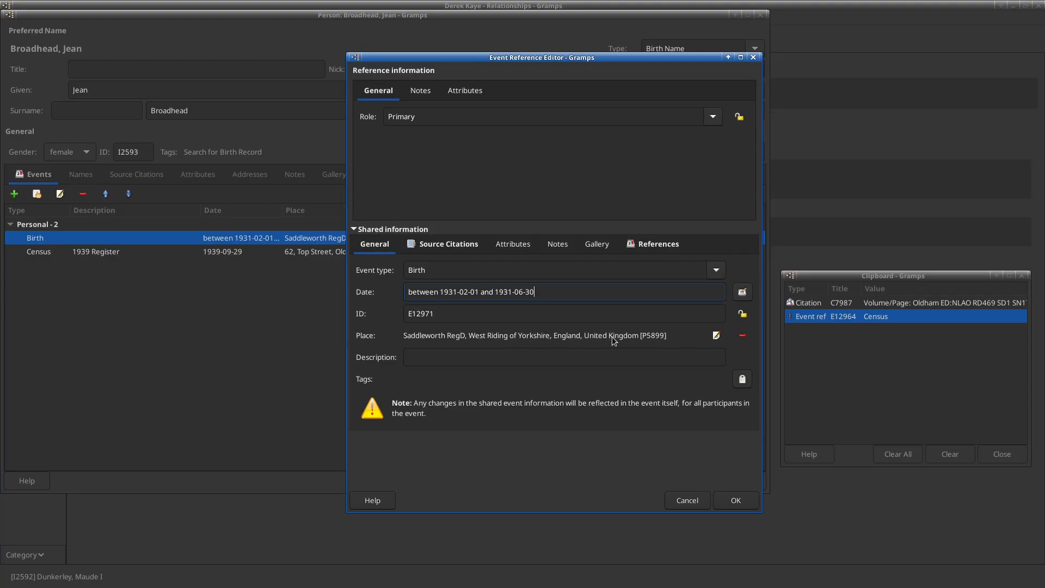
key(ctrl+a)
text(1931-0)
key(alt+Tab)
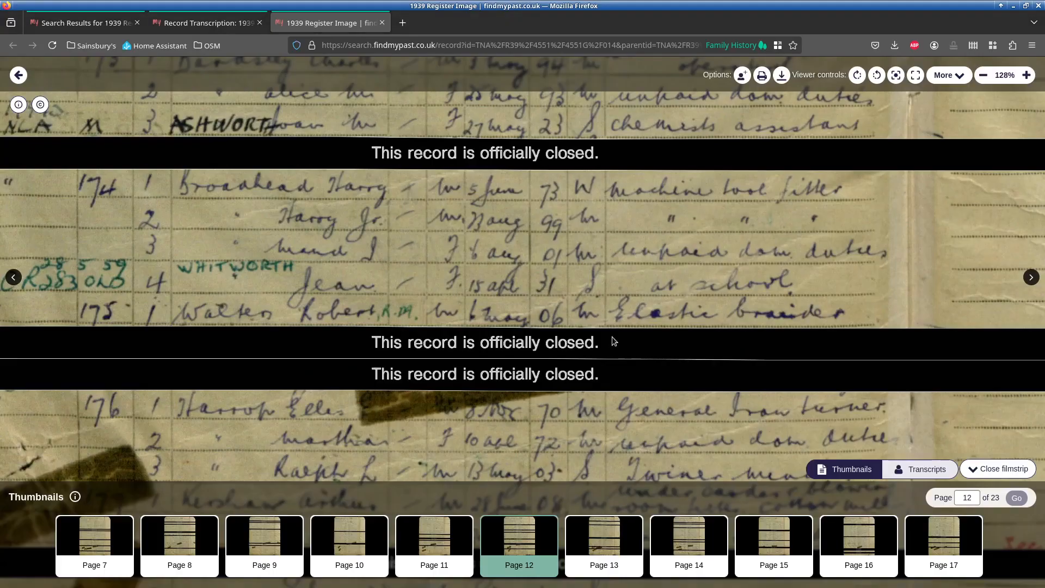
key(alt+Tab)
text(-15)
click(474, 294)
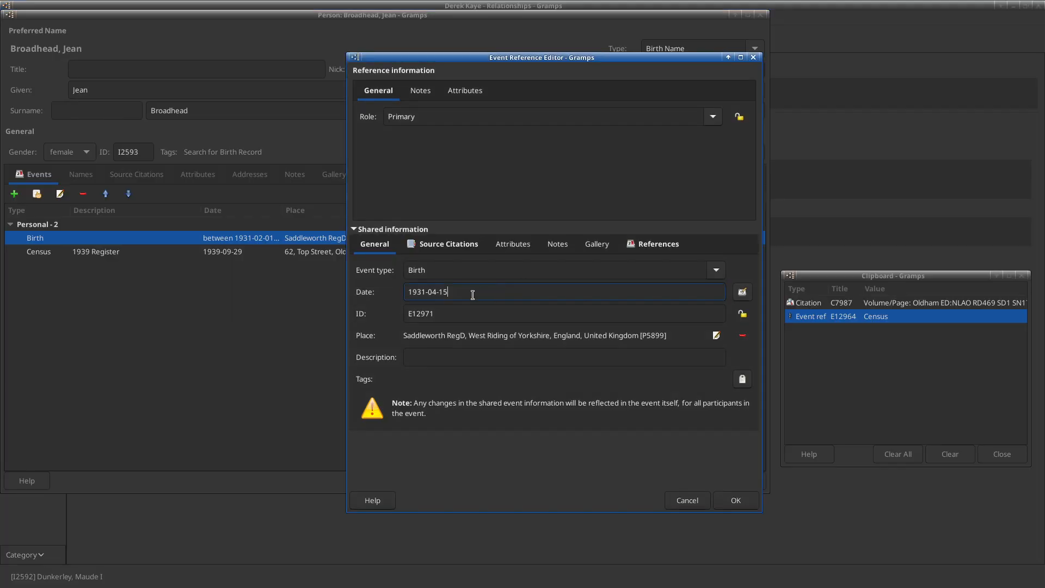
click(435, 252)
drag(808, 303, 474, 362)
click(577, 398)
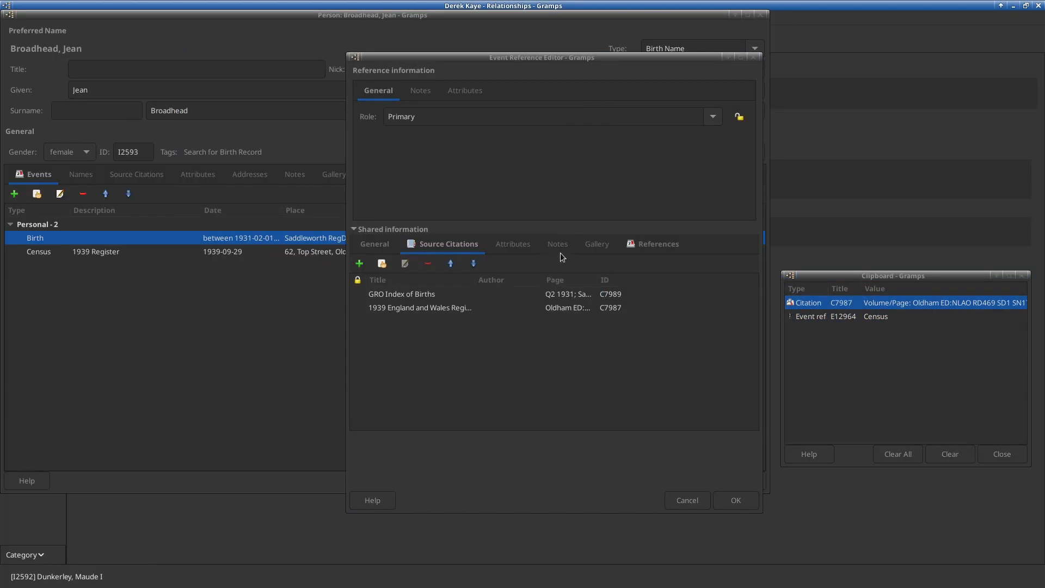
click(558, 245)
click(360, 265)
text(1939 Register: DoB=1931-04-15)
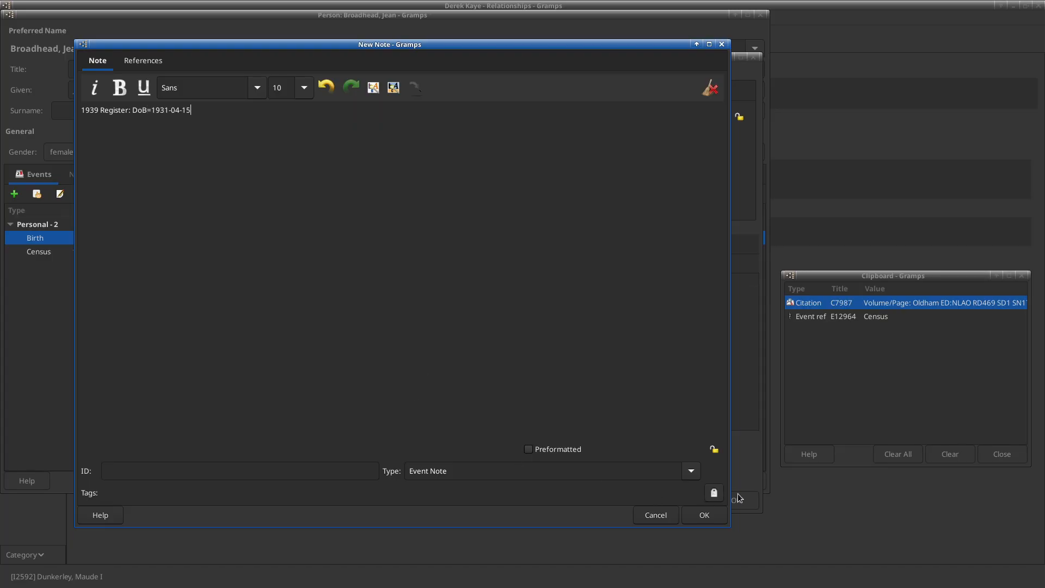
click(713, 514)
click(745, 503)
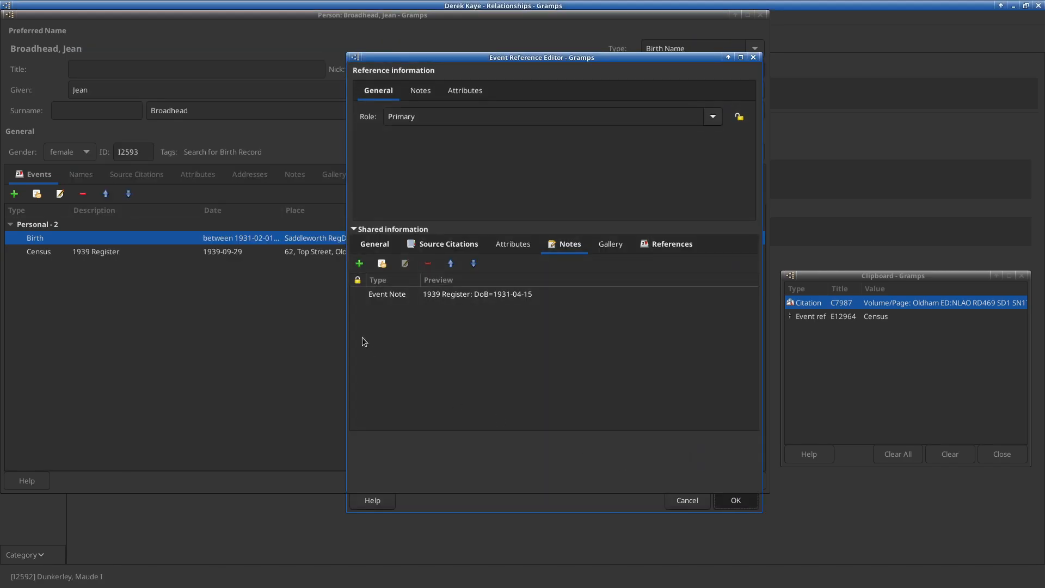
key(alt+Tab)
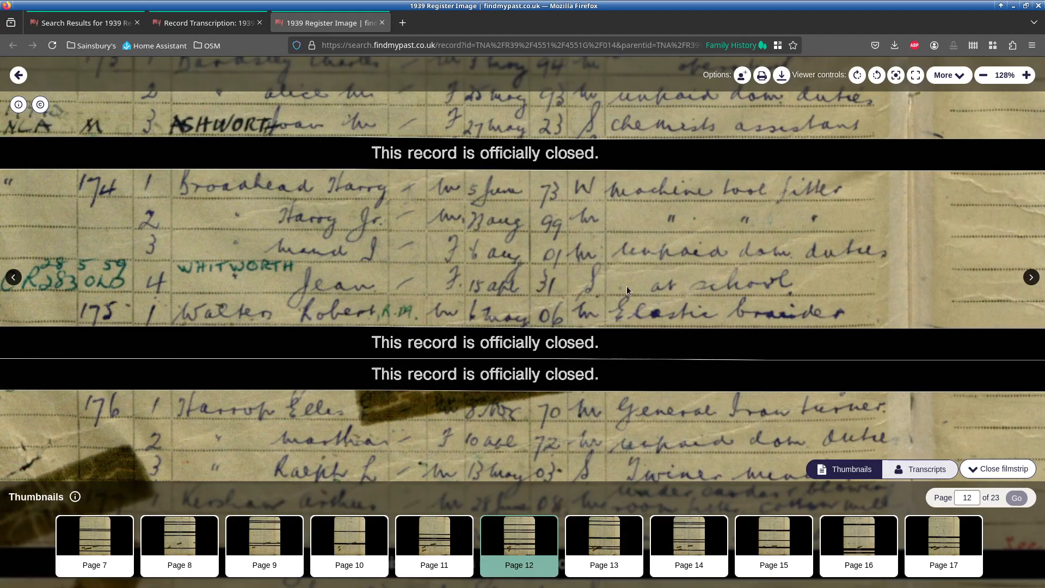
key(alt+Tab)
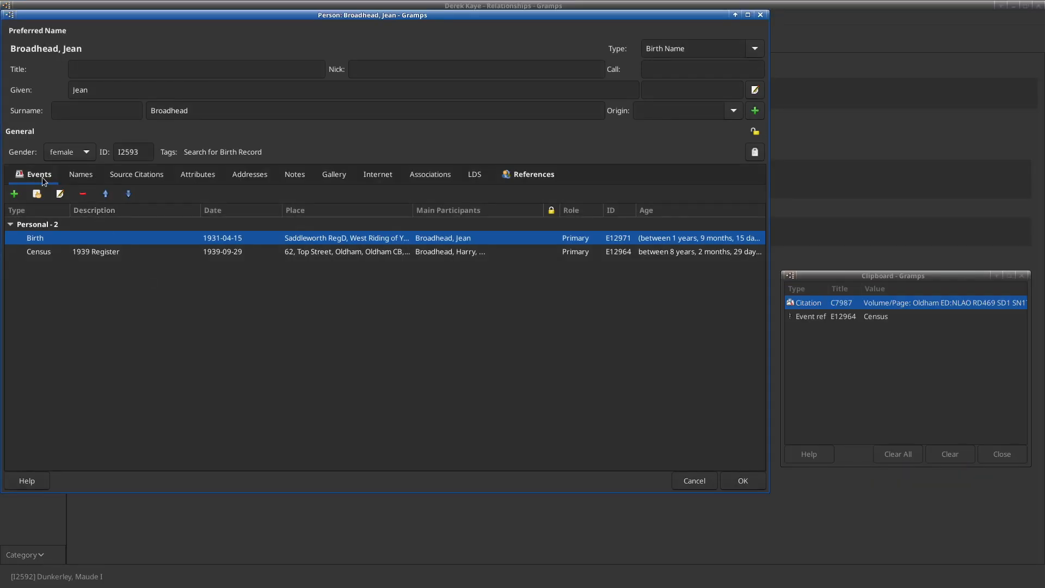
Add an Occupation event dated 1939-09-29, description 'At School', cited to C7987.
click(14, 194)
click(715, 270)
mouse_move(702, 441)
click(799, 426)
click(506, 299)
text(1939-09-29)
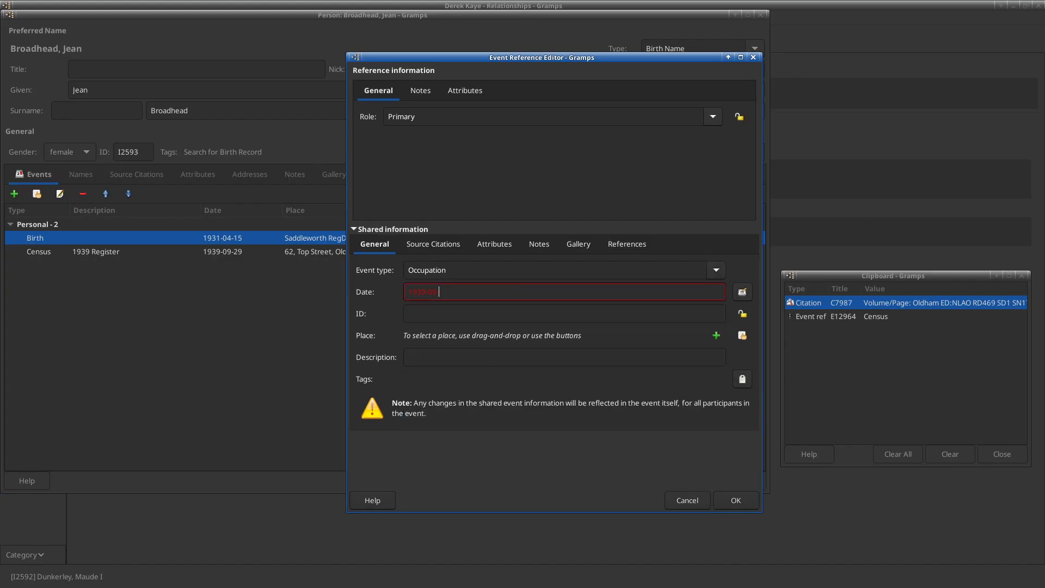
click(659, 362)
text(At School)
click(433, 244)
drag(943, 305, 591, 380)
click(580, 398)
click(722, 498)
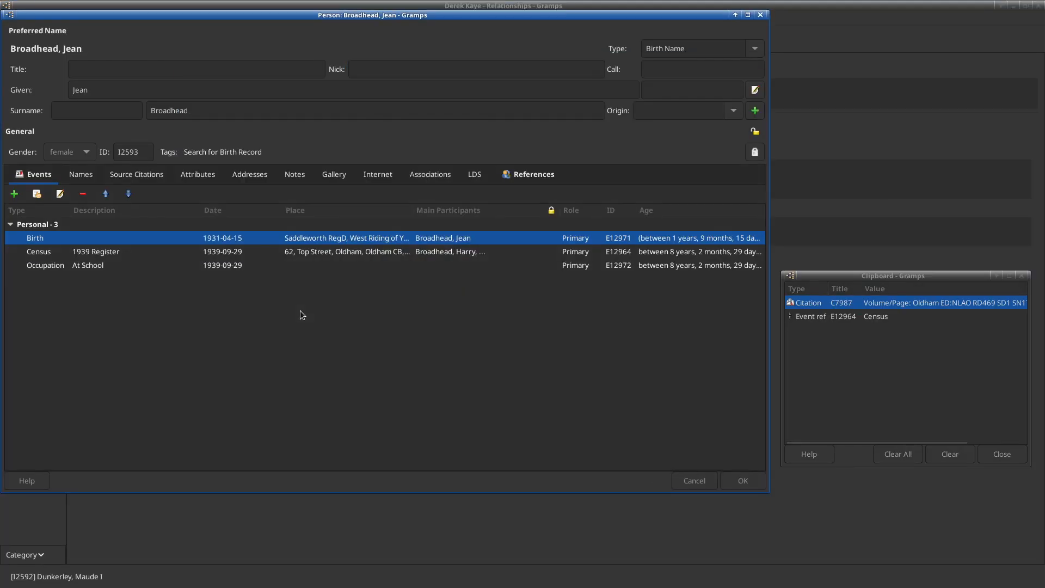
Replace Jean's Search for Birth Record tag with Search for Birth Notice.
click(755, 152)
click(264, 298)
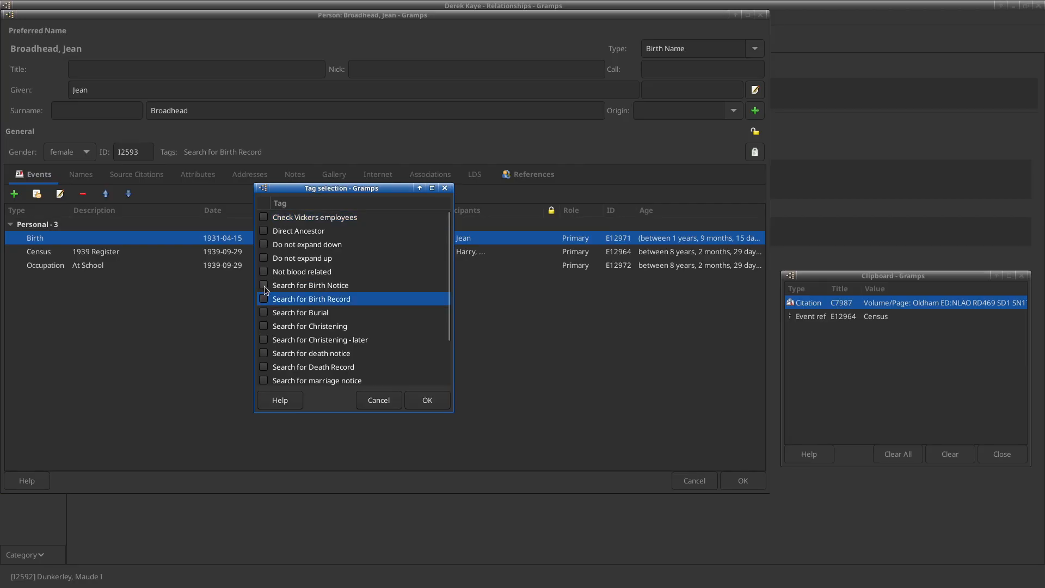
click(263, 286)
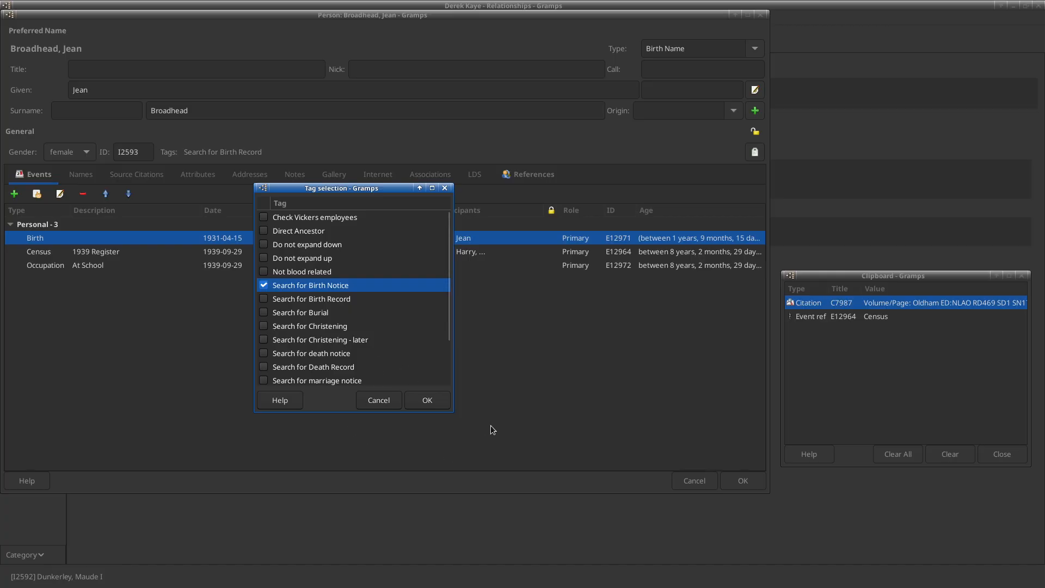
click(435, 399)
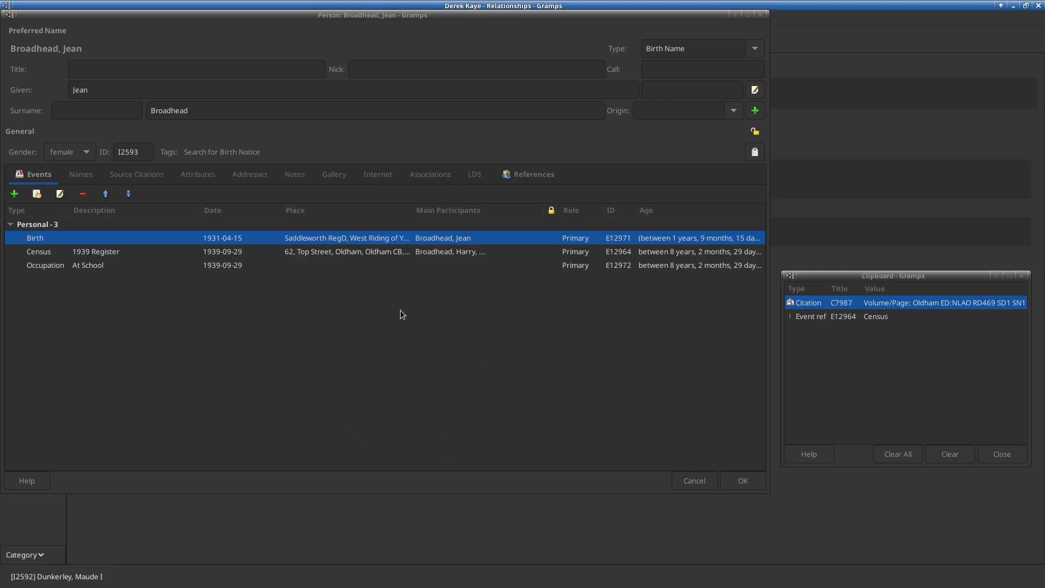
key(alt+Tab)
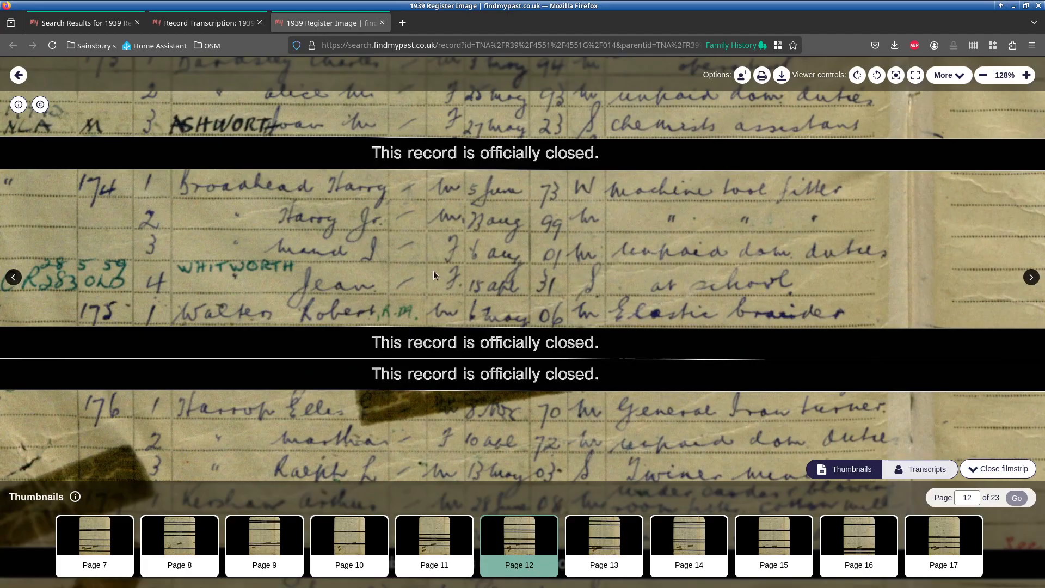
Zoom and pan the 1939 Register image to read the WHITWORTH annotation, then show Jean's names list.
drag(215, 286, 415, 278)
scroll(402, 283, up, 1)
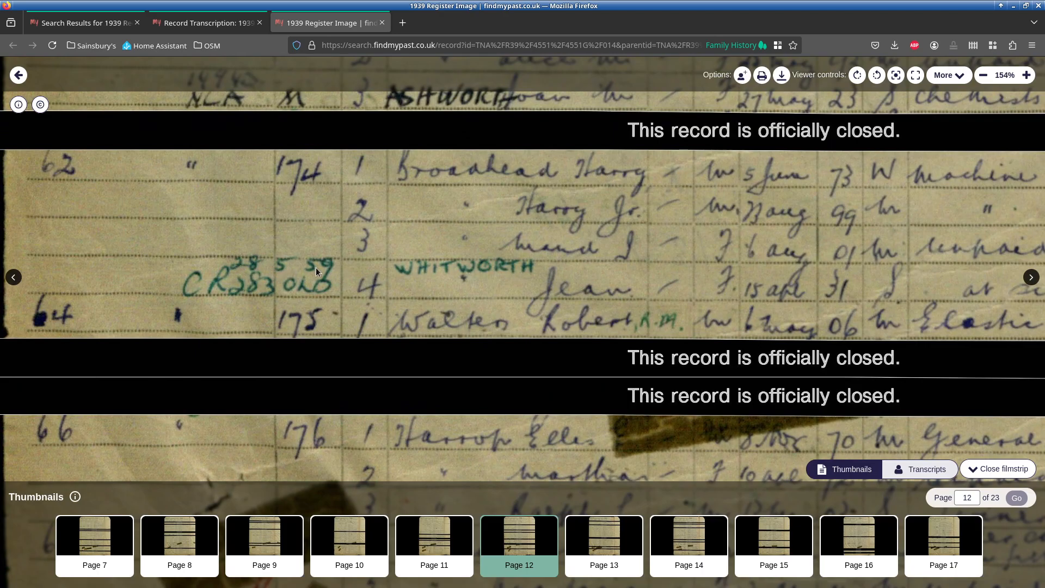
drag(329, 295, 303, 295)
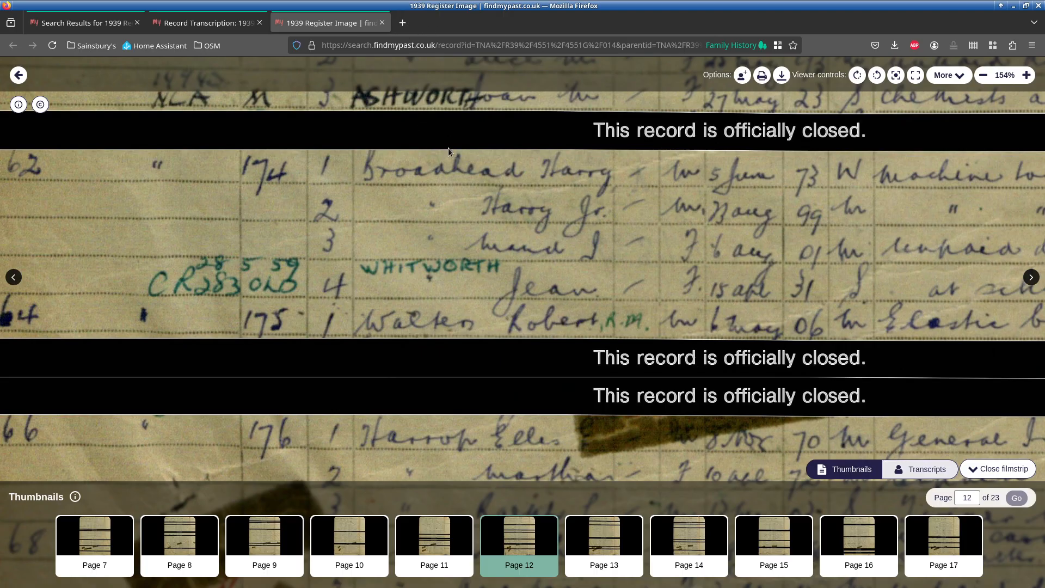
key(alt+Tab)
click(81, 174)
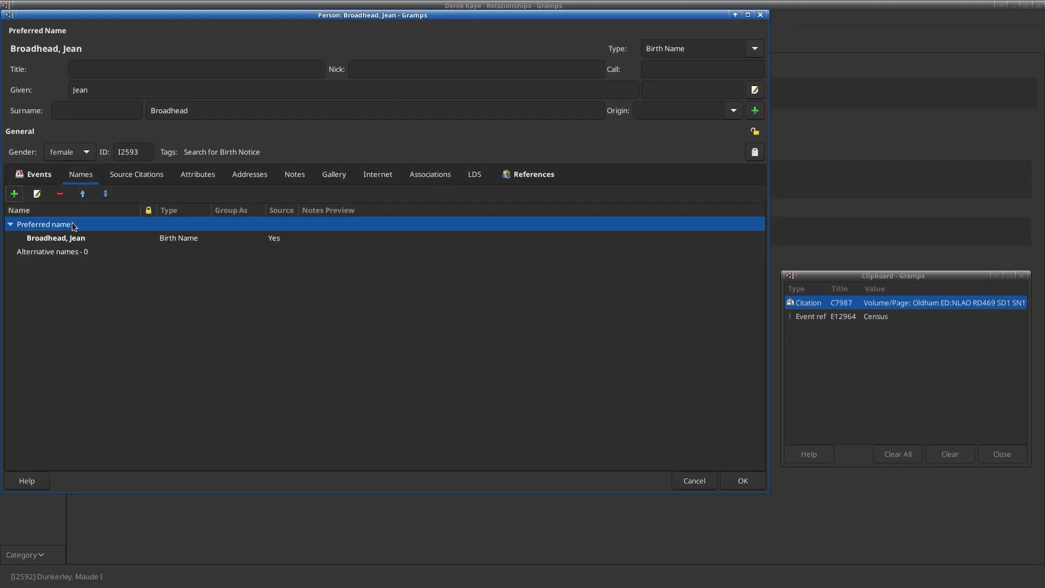
click(15, 195)
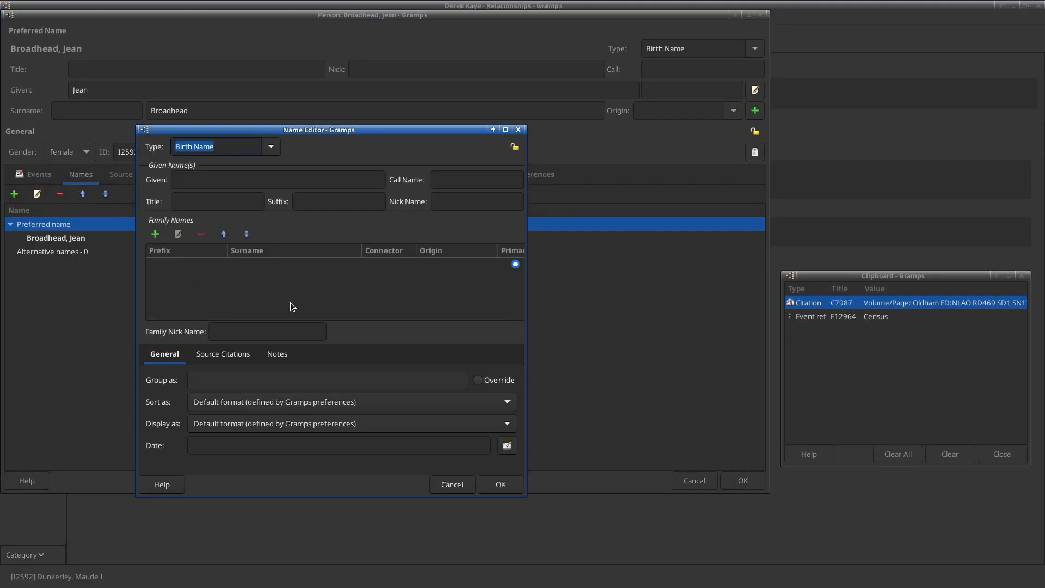
click(273, 148)
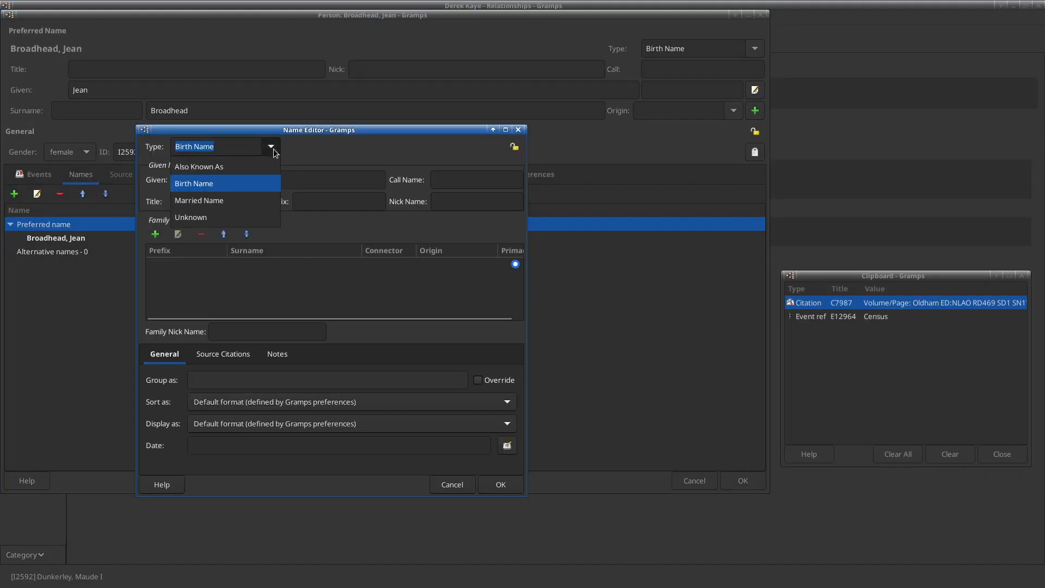
click(255, 215)
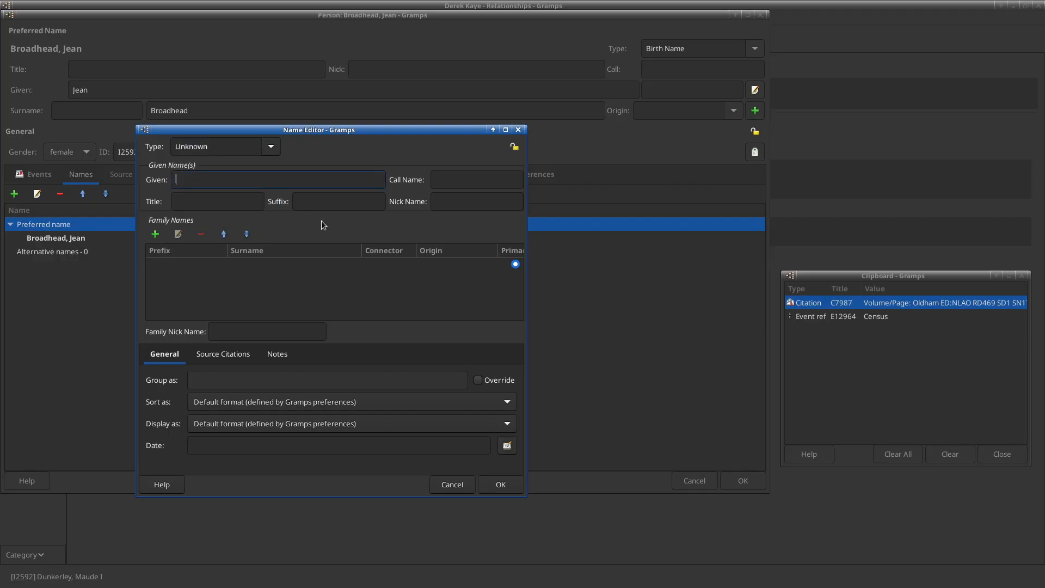
text(jan)
key(BackSpace)
key(BackSpace)
key(BackSpace)
text(jean)
key(BackSpace)
key(BackSpace)
key(BackSpace)
key(BackSpace)
text(Jean)
click(281, 267)
text(Whitworth)
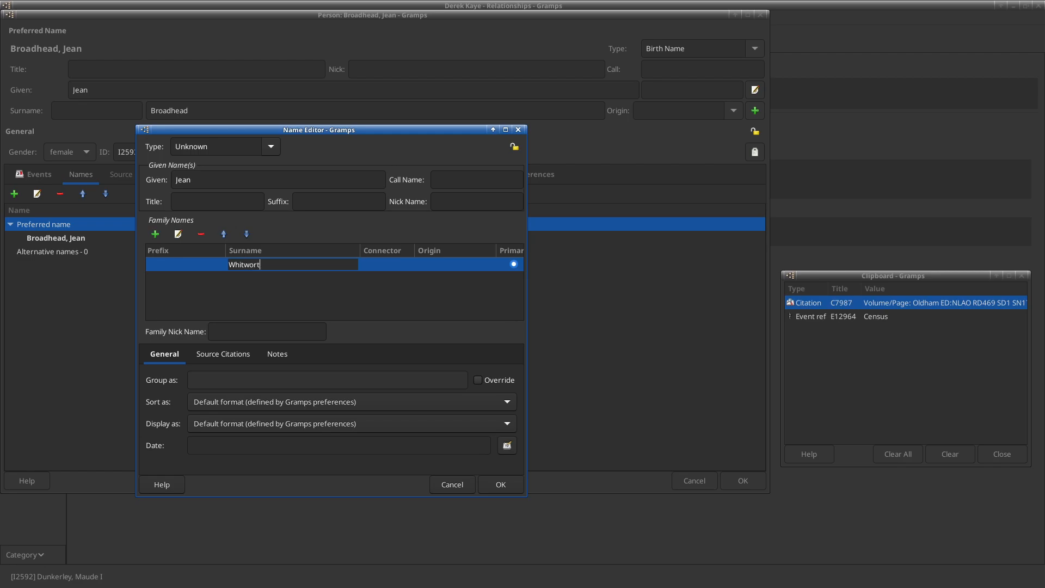
click(318, 282)
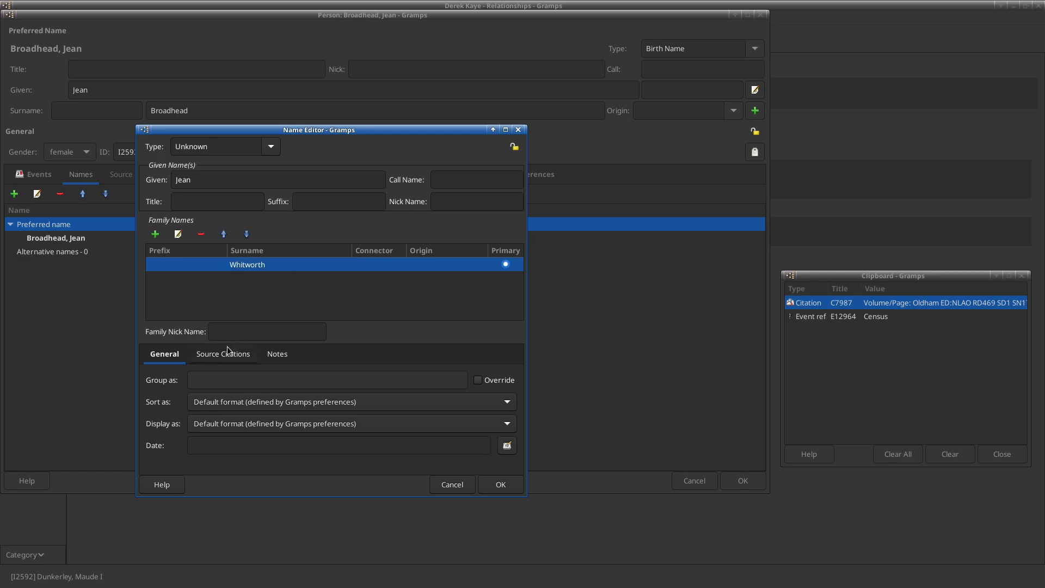
click(227, 354)
click(155, 352)
click(234, 359)
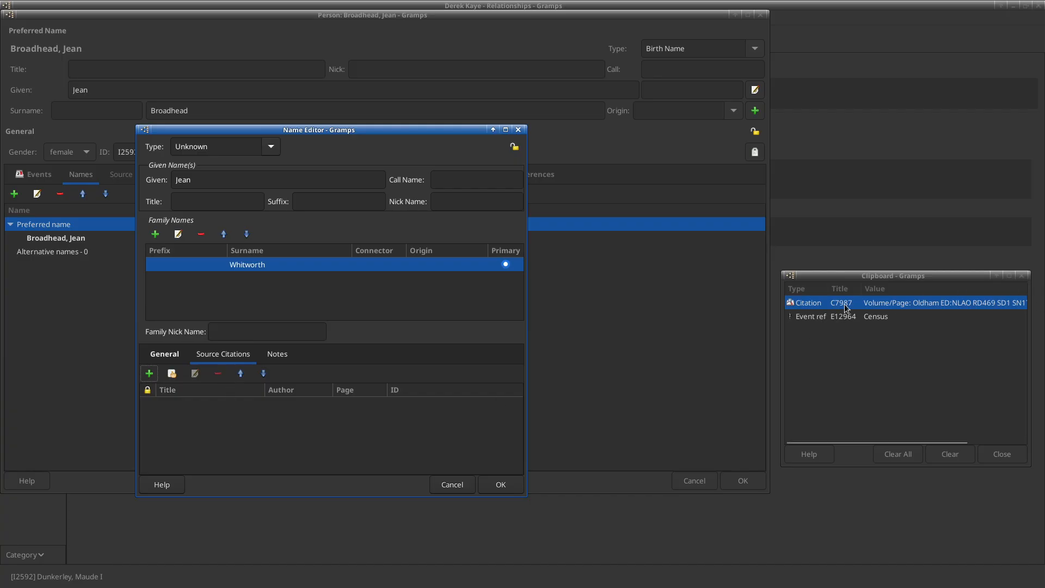
drag(847, 308, 271, 422)
click(576, 399)
click(500, 485)
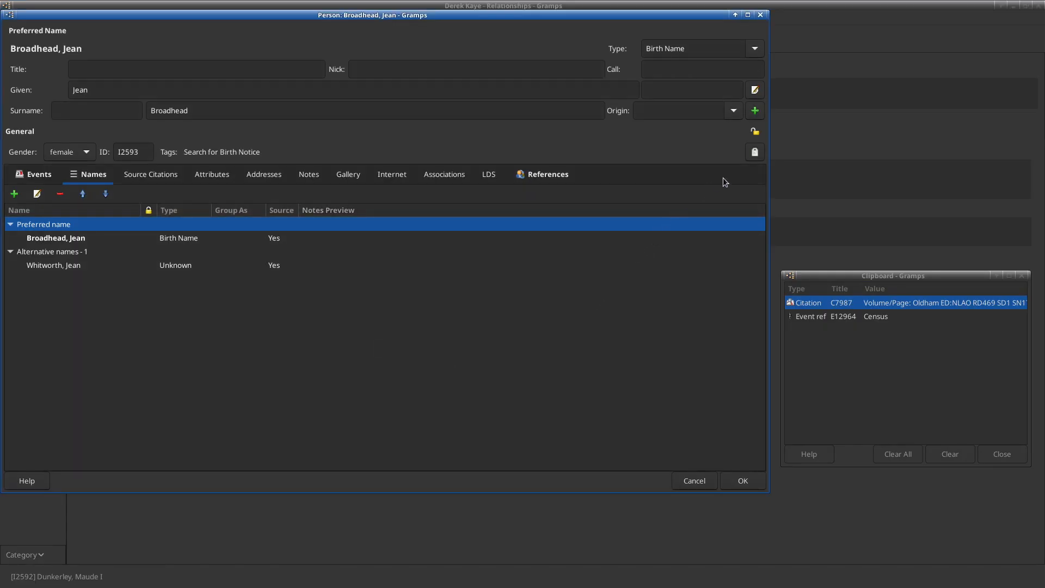
Add the Search for marriage notice tag to Jean.
click(755, 152)
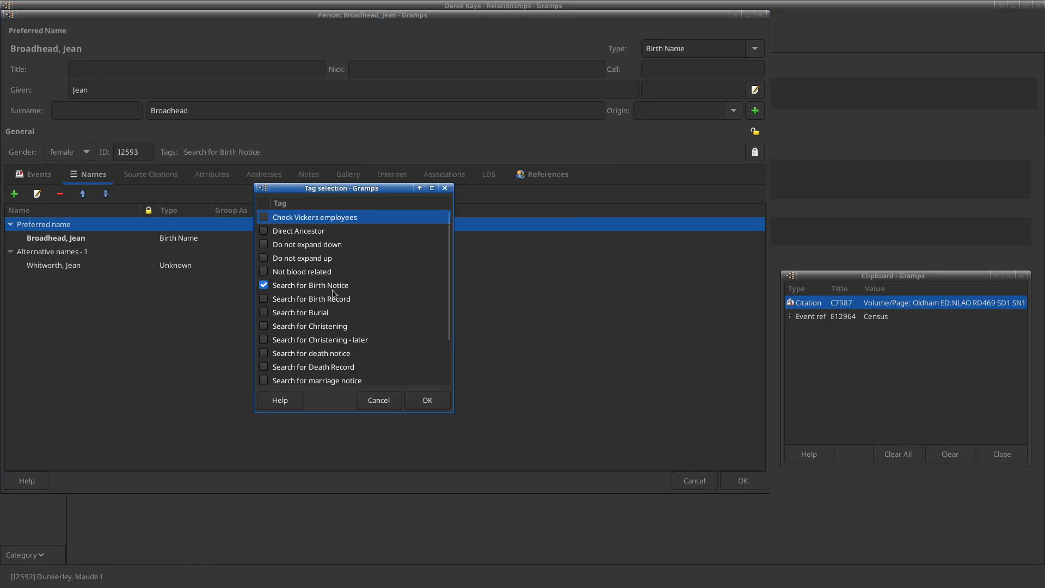
click(264, 380)
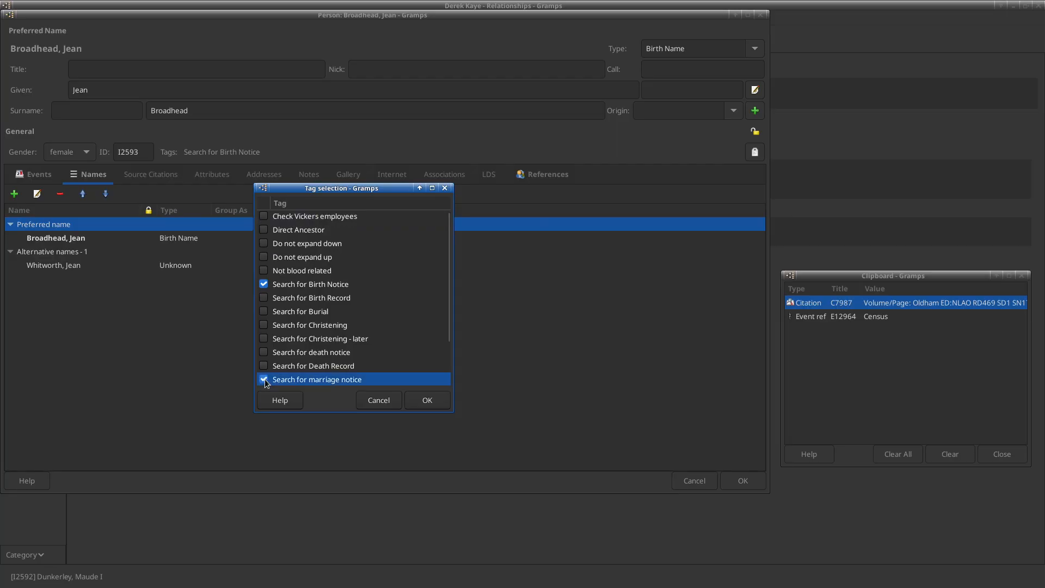
scroll(370, 329, down, 1)
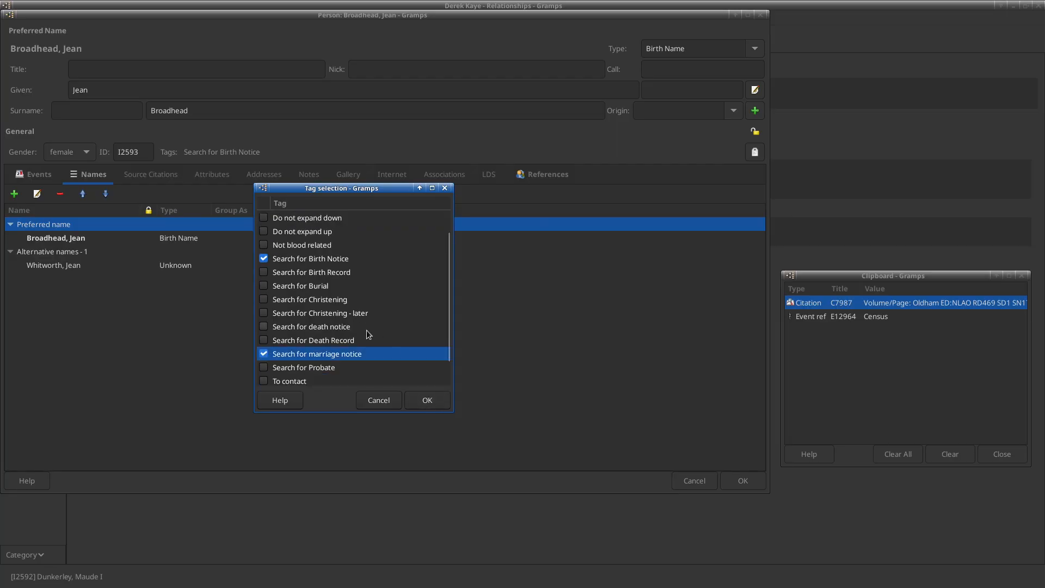
scroll(368, 334, up, 1)
click(425, 401)
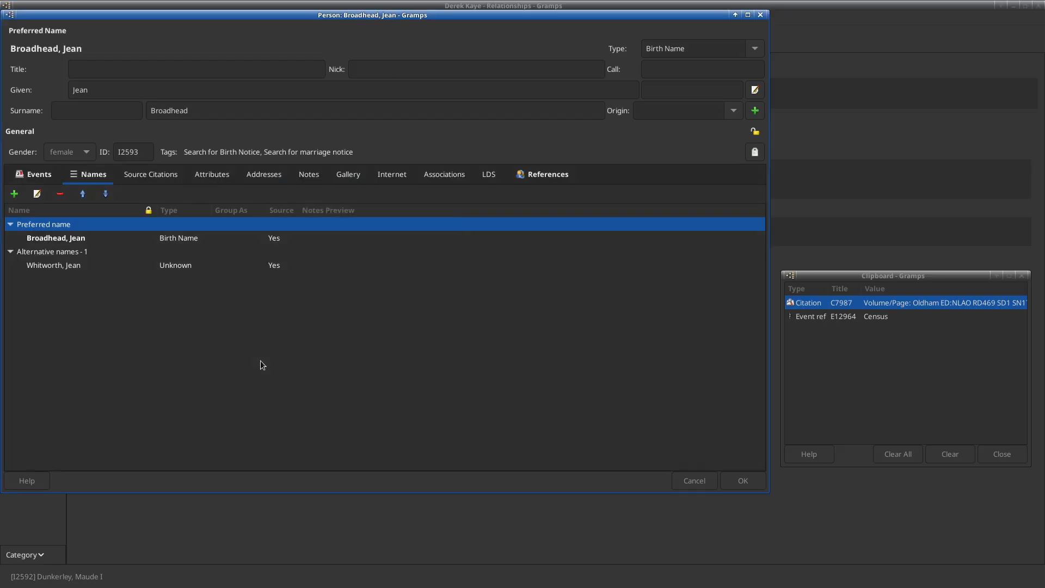
key(alt+Tab)
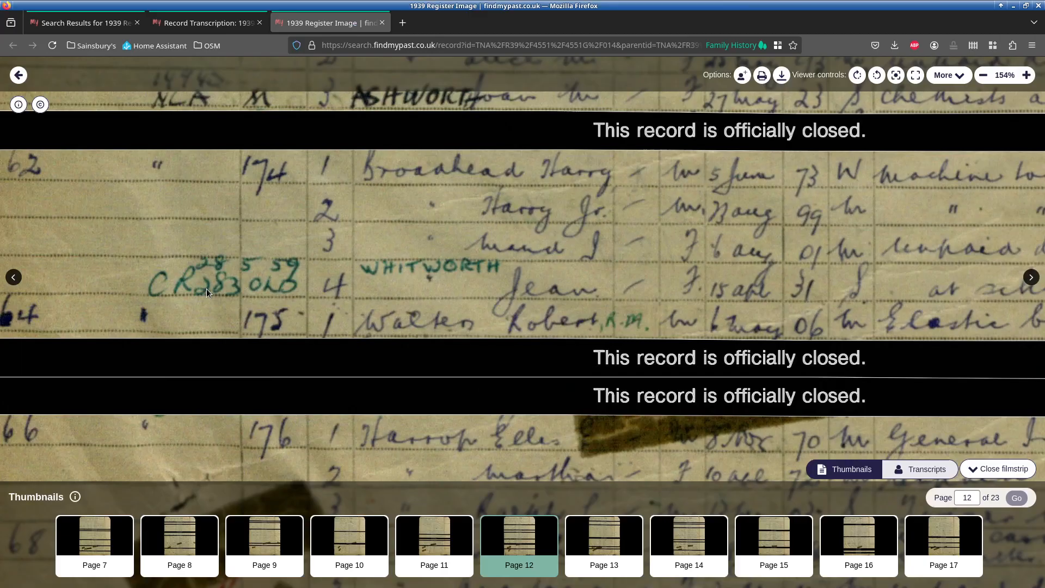
Load FreeBMD in a new browser tab and bring up its search form.
click(403, 23)
text(gro)
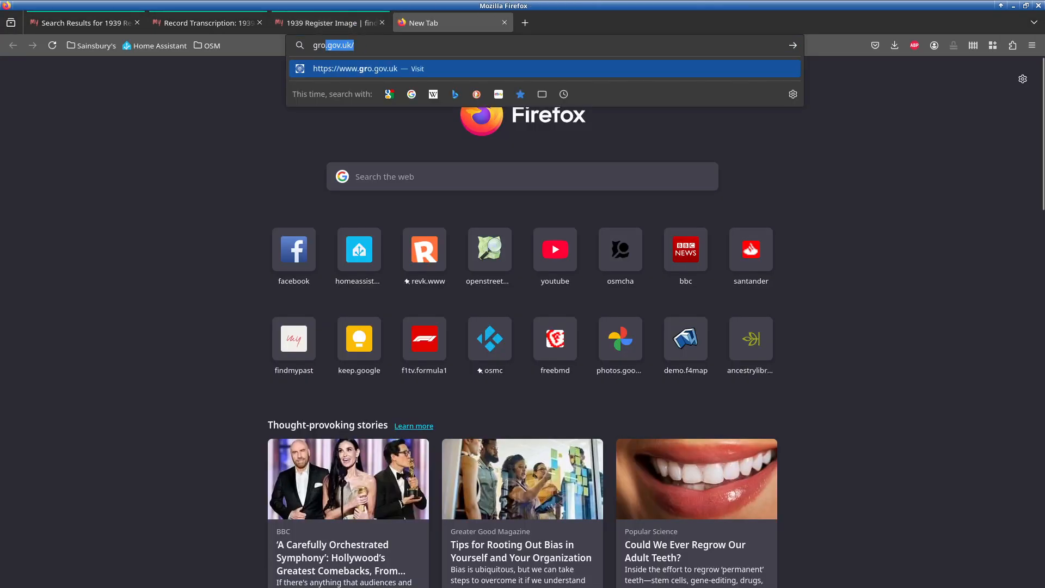
key(BackSpace)
key(BackSpace)
key(BackSpace)
key(BackSpace)
text(freebmd)
key(Return)
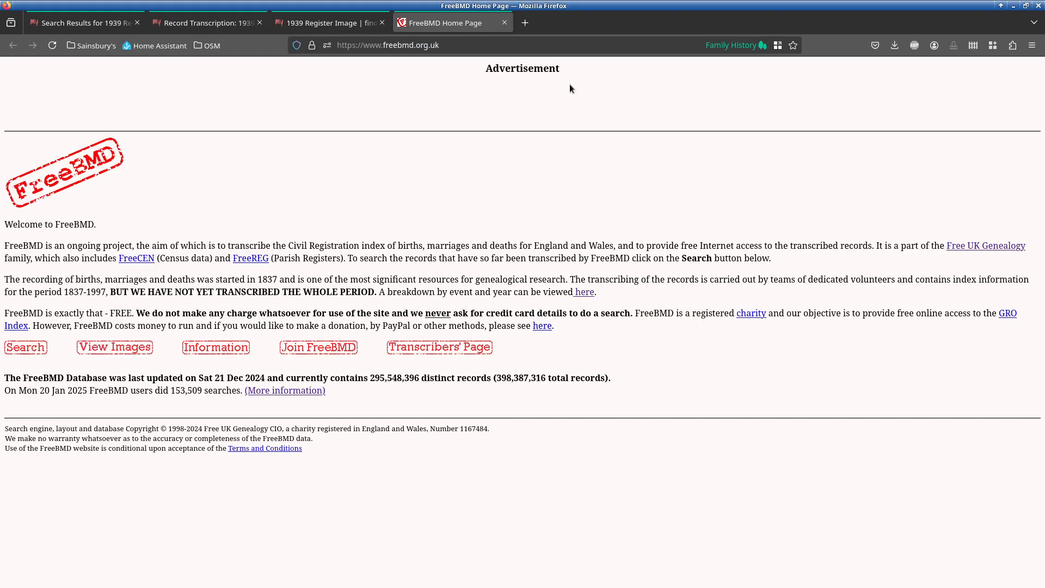
click(25, 349)
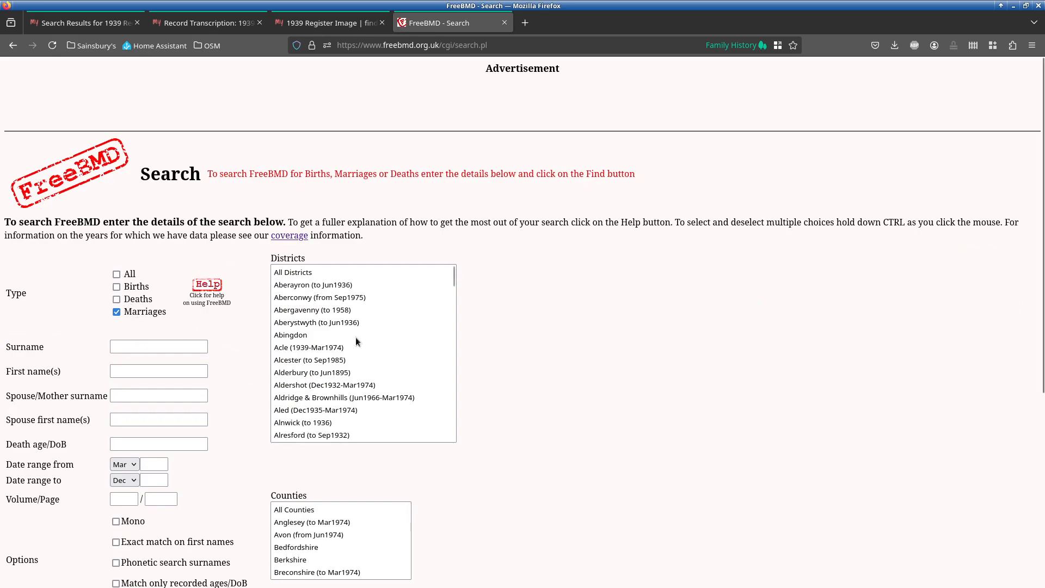
text(broadhead)
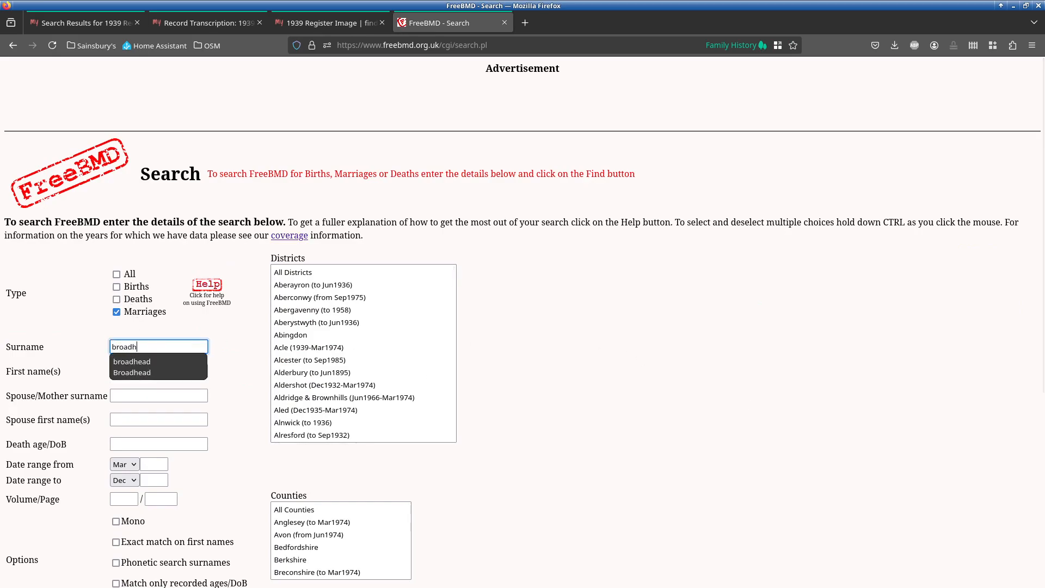
key(Tab)
text(jean)
key(Tab)
text(whitwor)
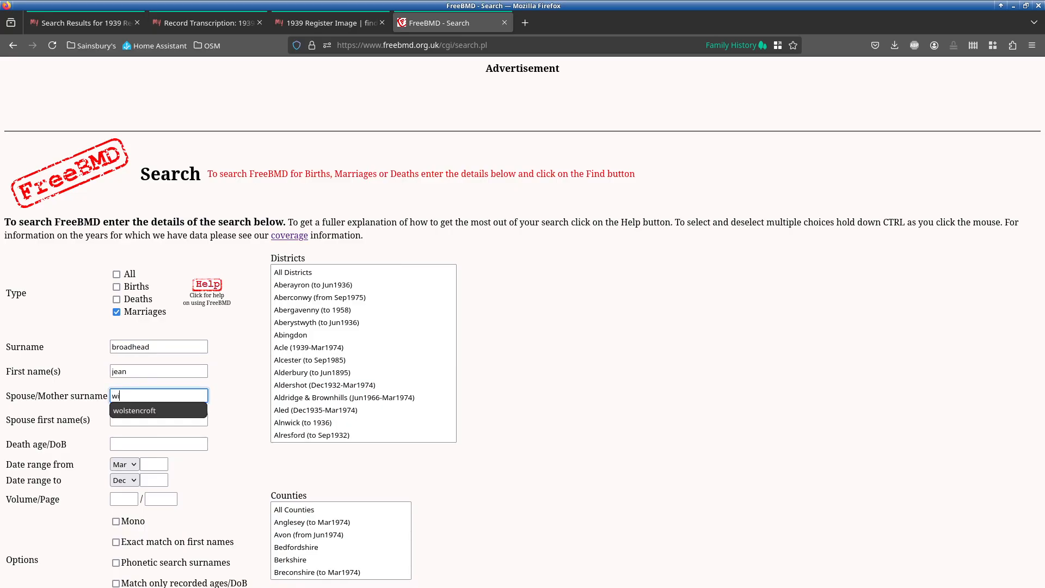
text(th)
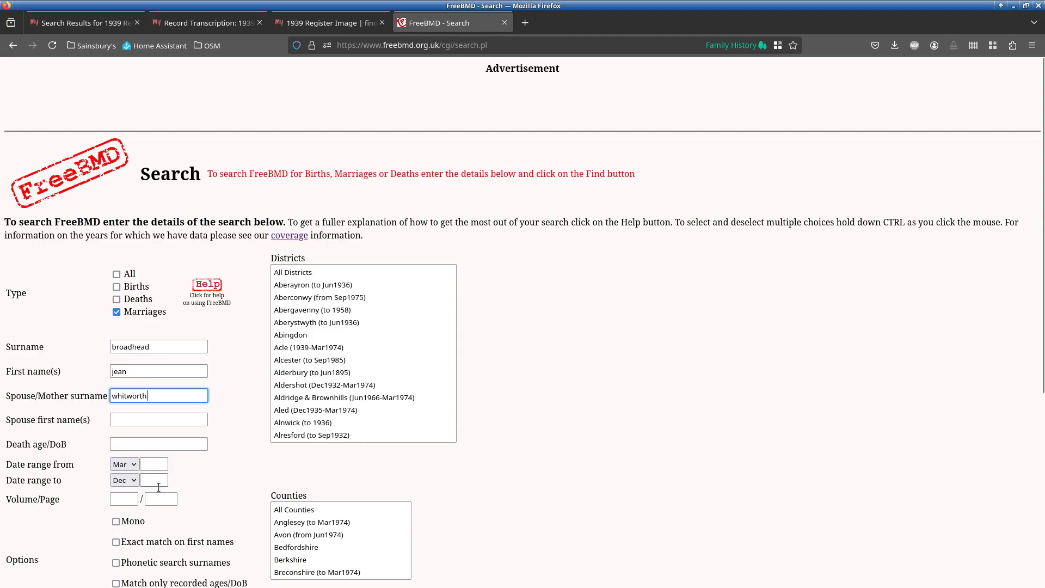
key(alt+Tab)
key(alt+Tab)
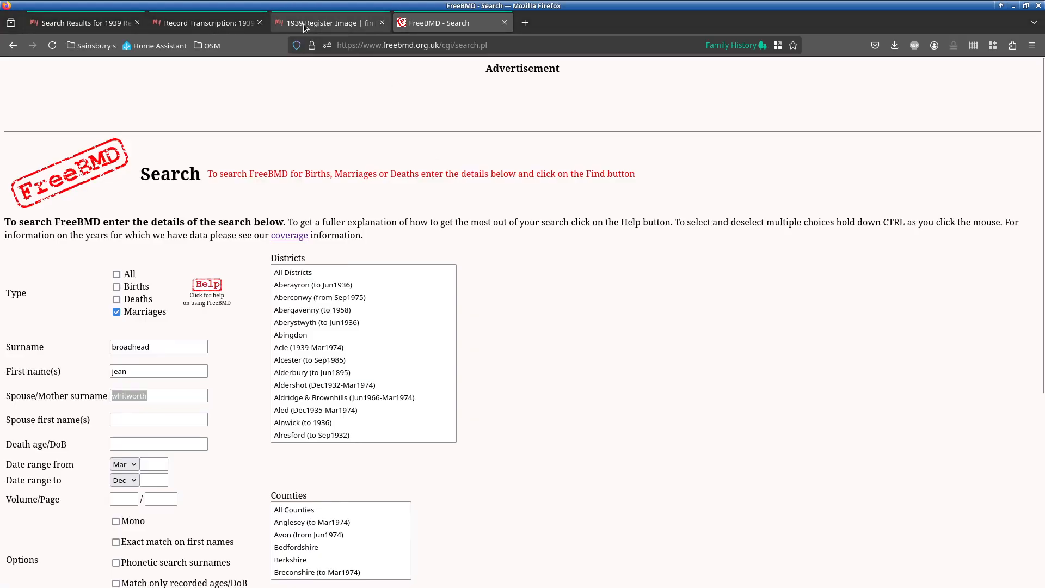
click(303, 24)
click(441, 23)
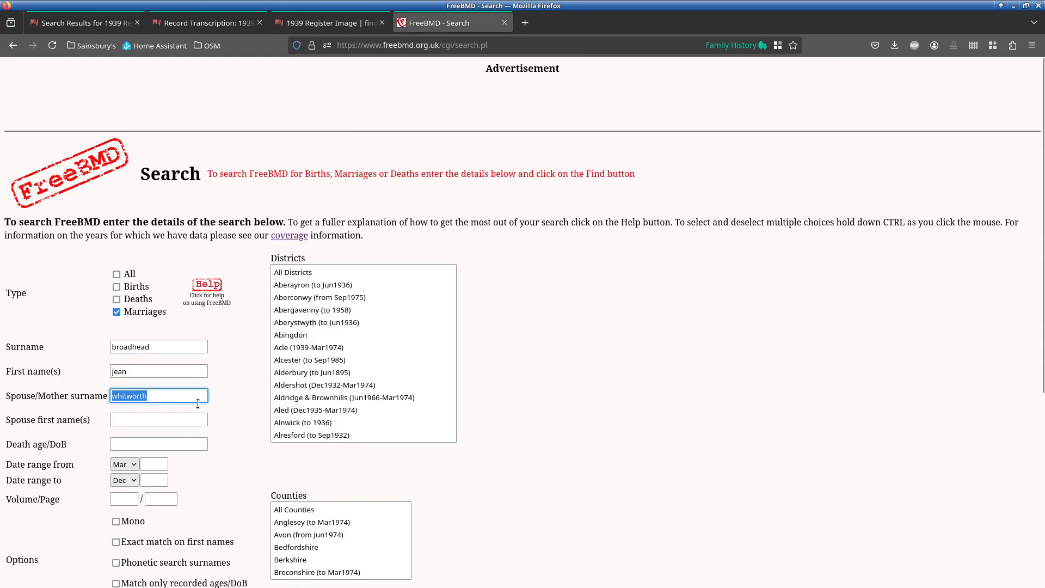
Set the search year range to 1946–1959 and run the marriage search.
click(151, 481)
text(1953)
key(BackSpace)
text(9)
key(shift+Tab)
key(shift+Tab)
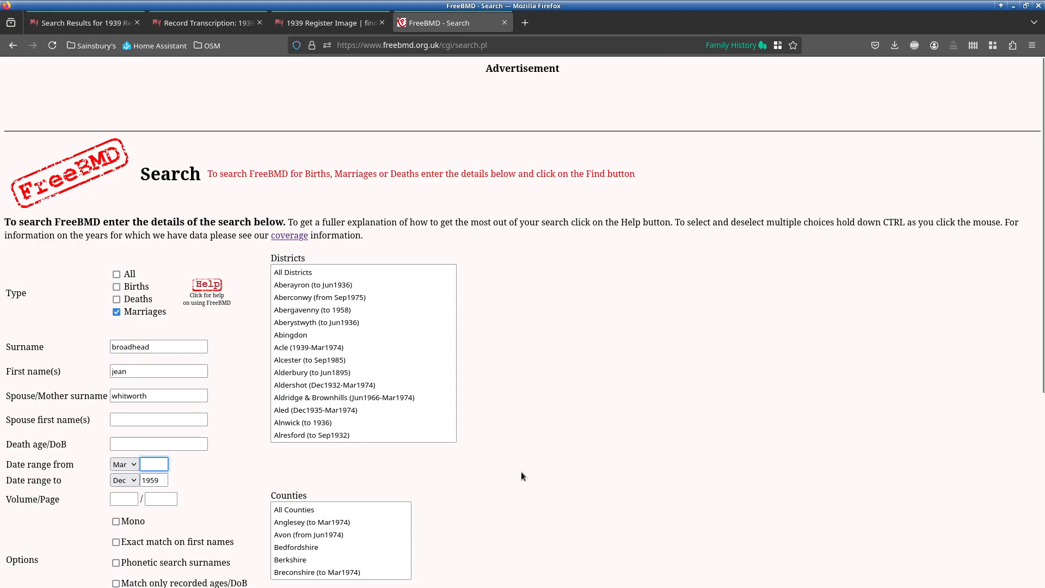
text(1941)
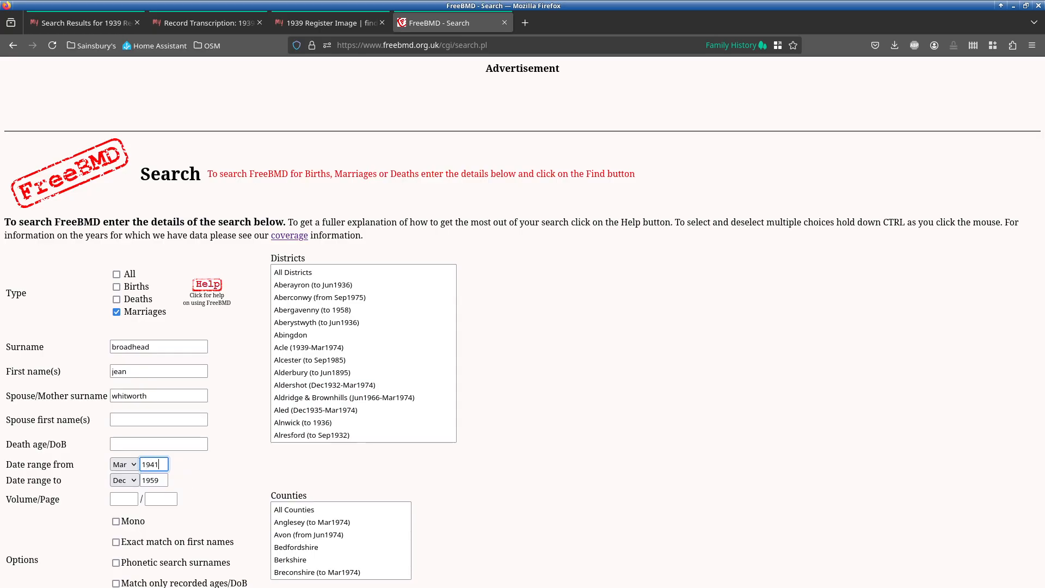
key(BackSpace)
text(6)
scroll(637, 350, down, 4)
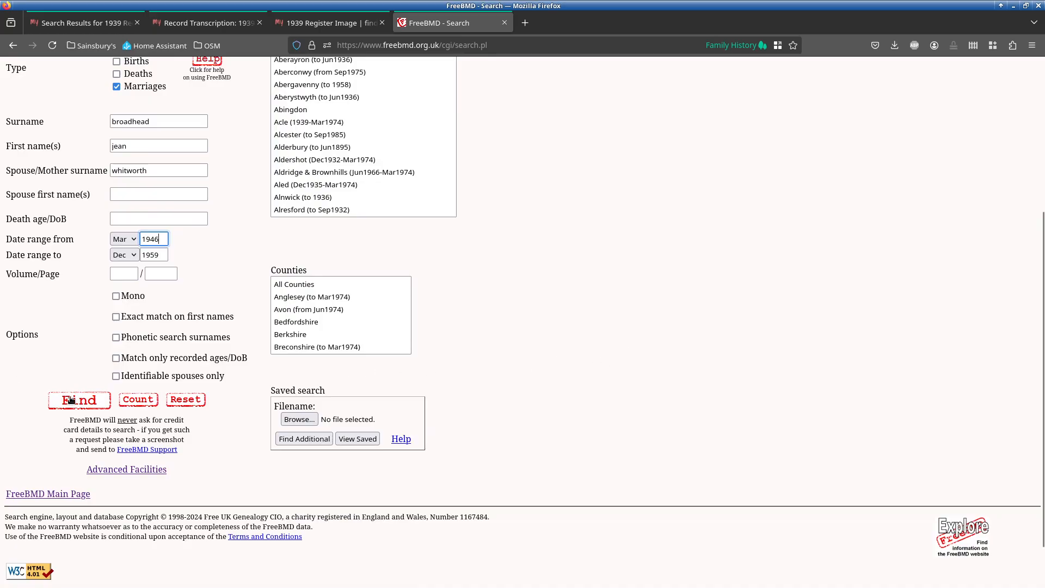
click(71, 400)
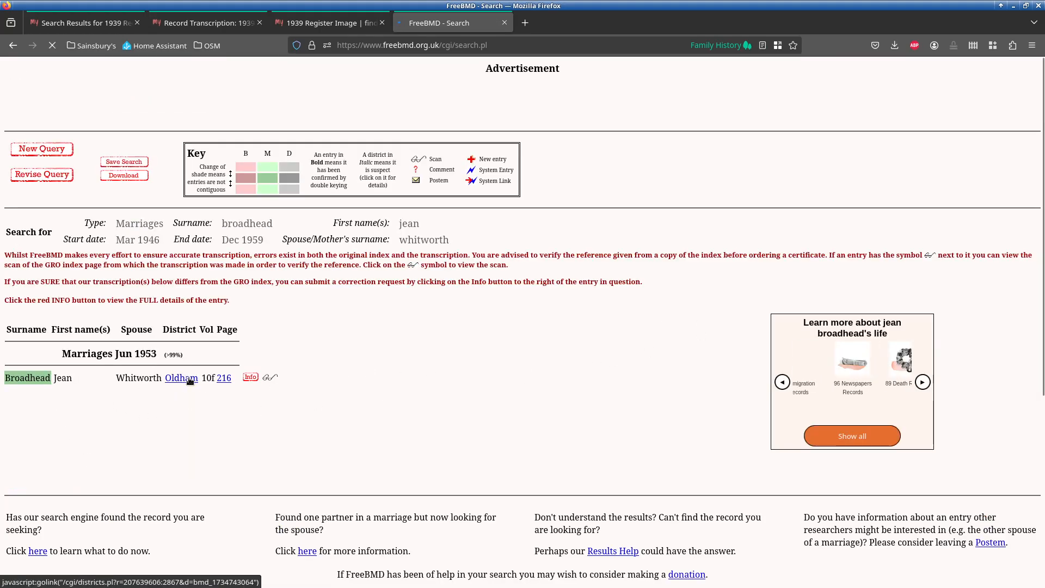
click(224, 379)
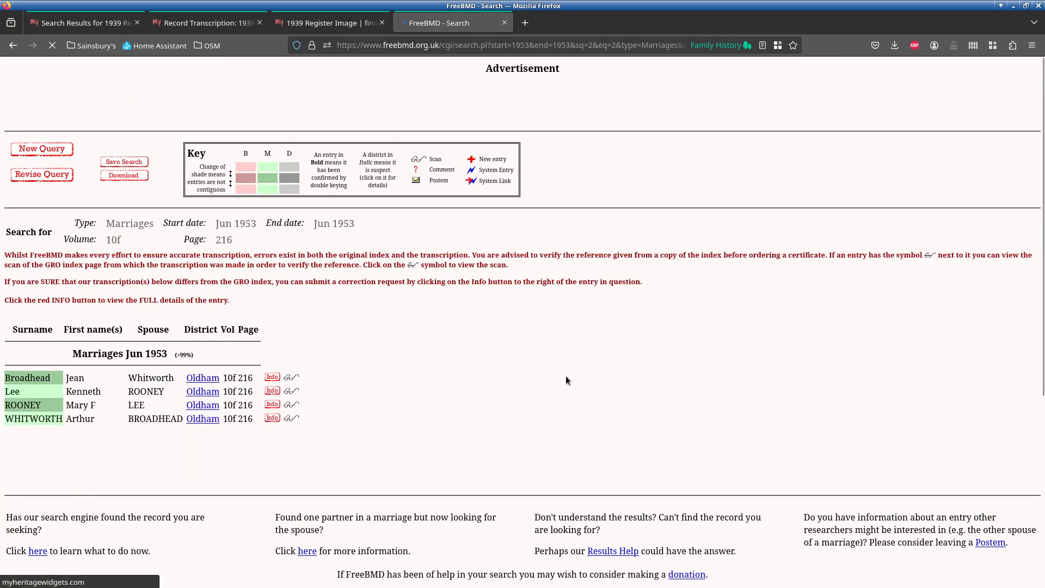
drag(145, 353, 176, 353)
click(456, 327)
click(327, 23)
click(439, 27)
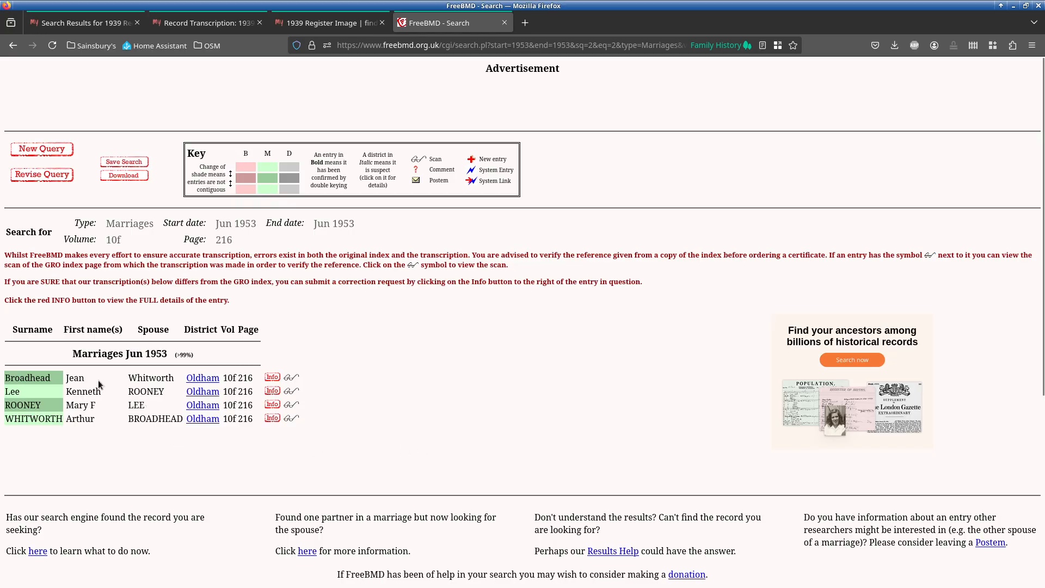
drag(21, 418, 133, 419)
click(133, 418)
key(alt+Tab)
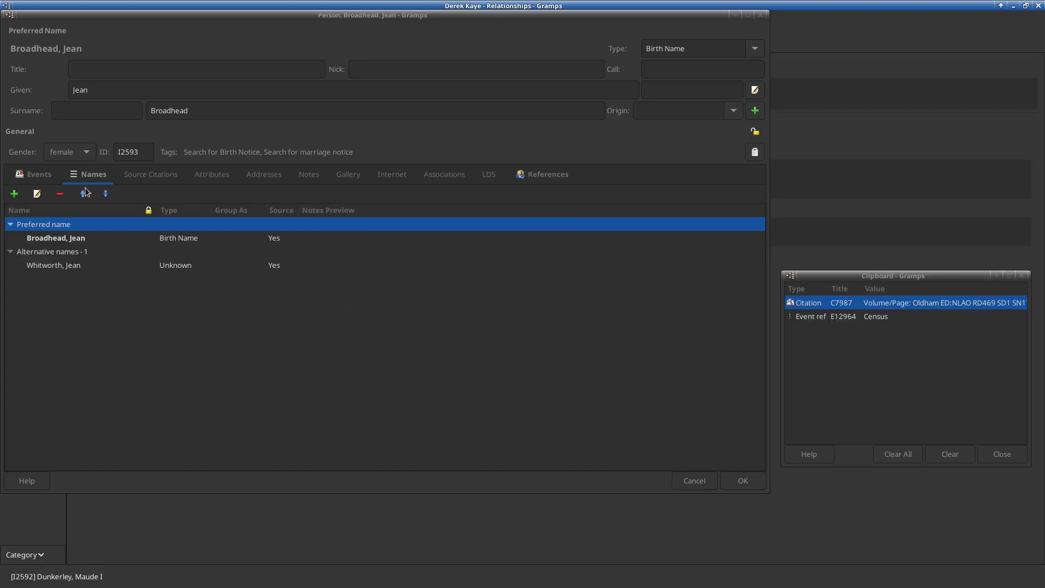
double_click(218, 269)
click(278, 148)
click(245, 200)
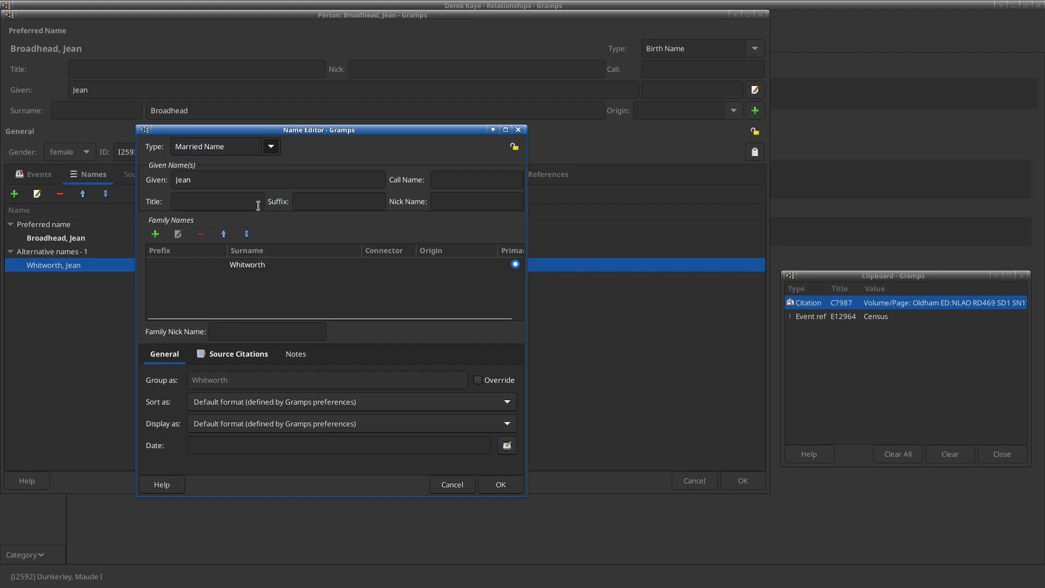
click(224, 354)
click(172, 373)
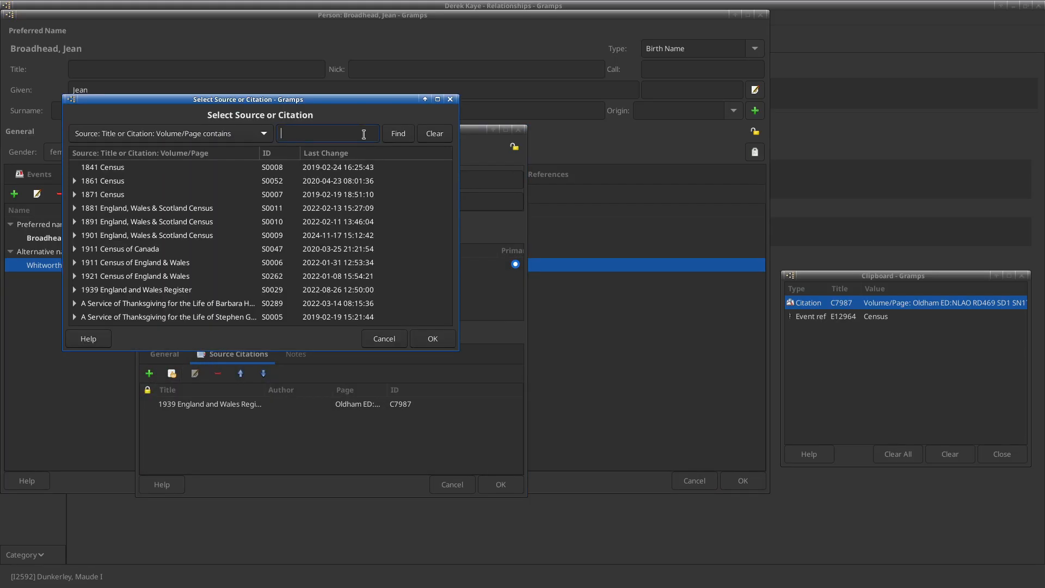
text(gro)
key(Return)
key(Down)
key(Down)
key(Down)
key(Down)
key(Down)
key(Down)
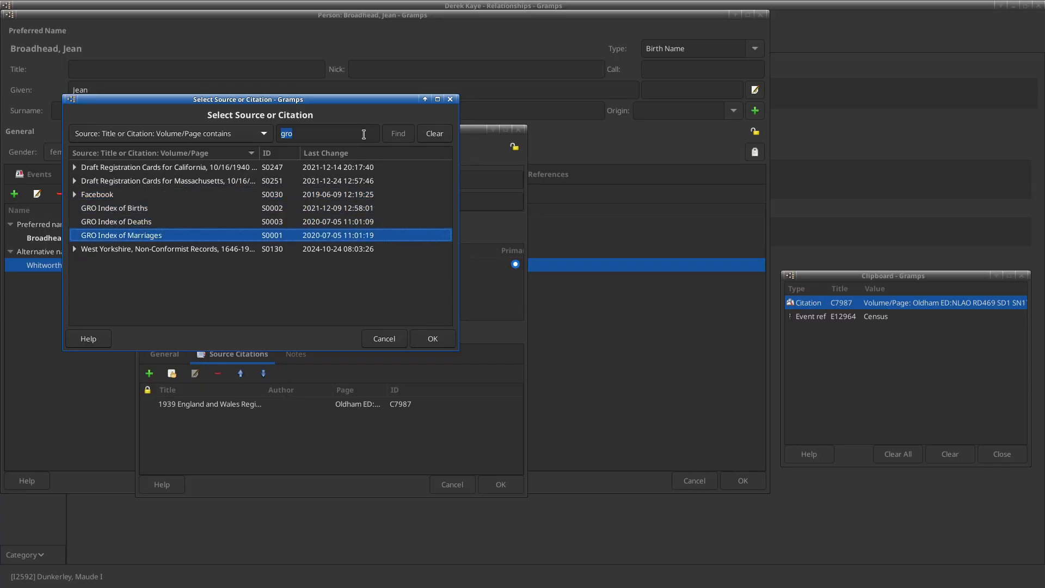
key(Return)
Date the citation 2025-01-21 with volume/page 'Q2 1953; Oldham/10f/216' and copy it to the clipboard.
click(363, 116)
text(20)
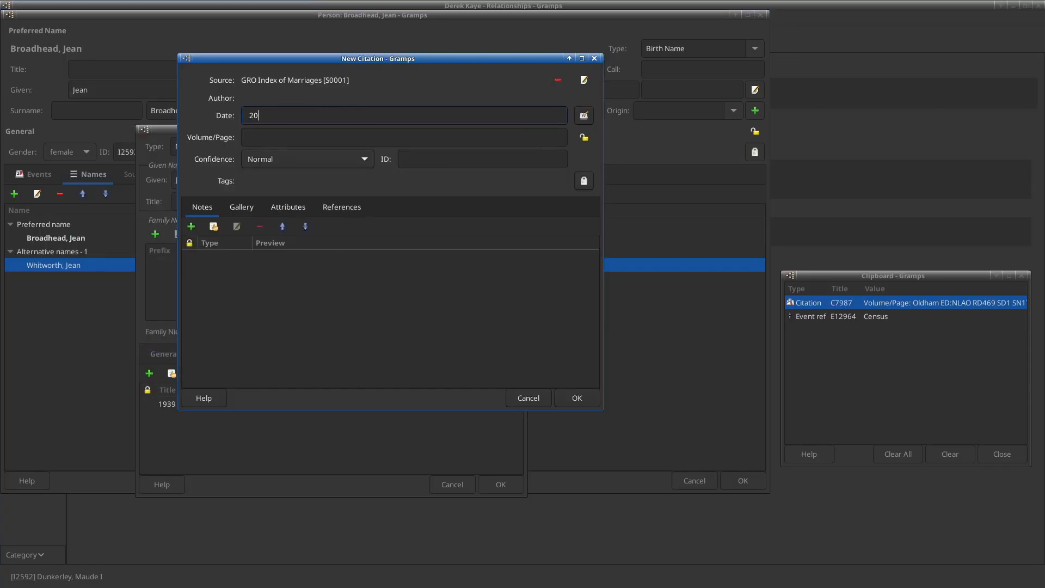
text(25-01-21)
key(Tab)
key(alt+Tab)
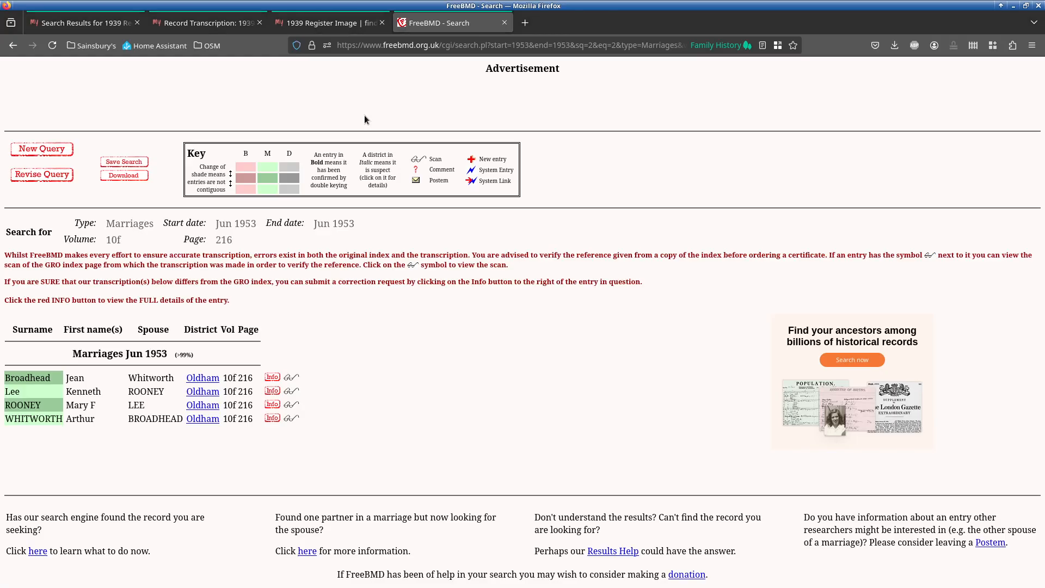
key(alt+Tab)
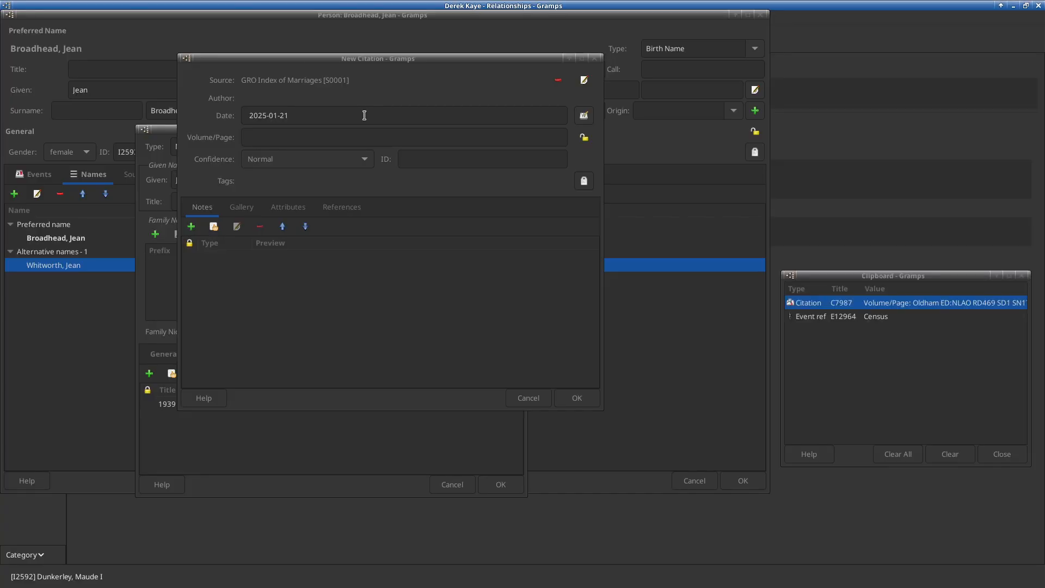
text(Q2 1953)
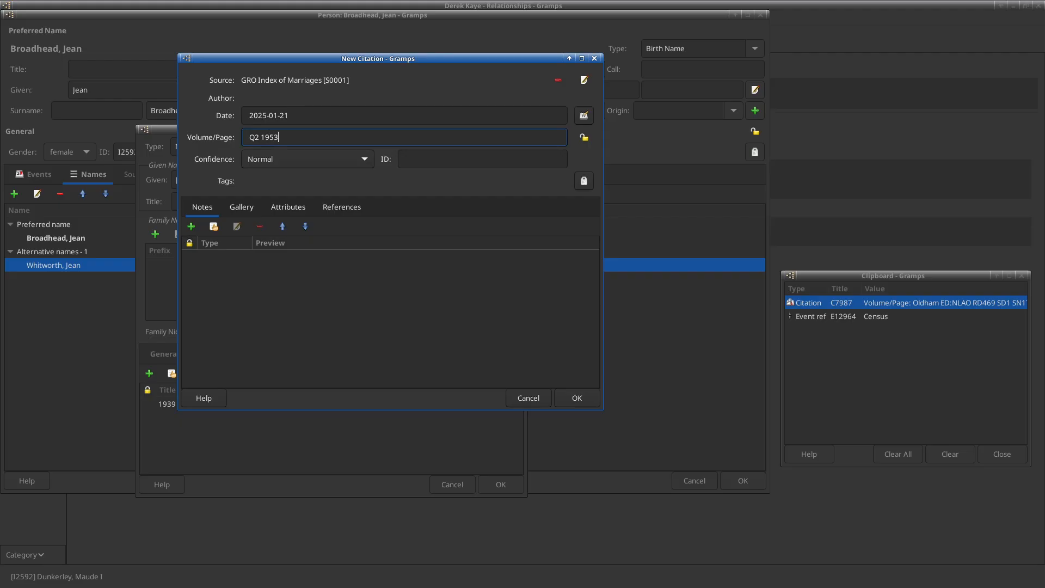
text(; Oldhan)
key(BackSpace)
text(m./)
key(alt+Tab)
key(alt+Tab)
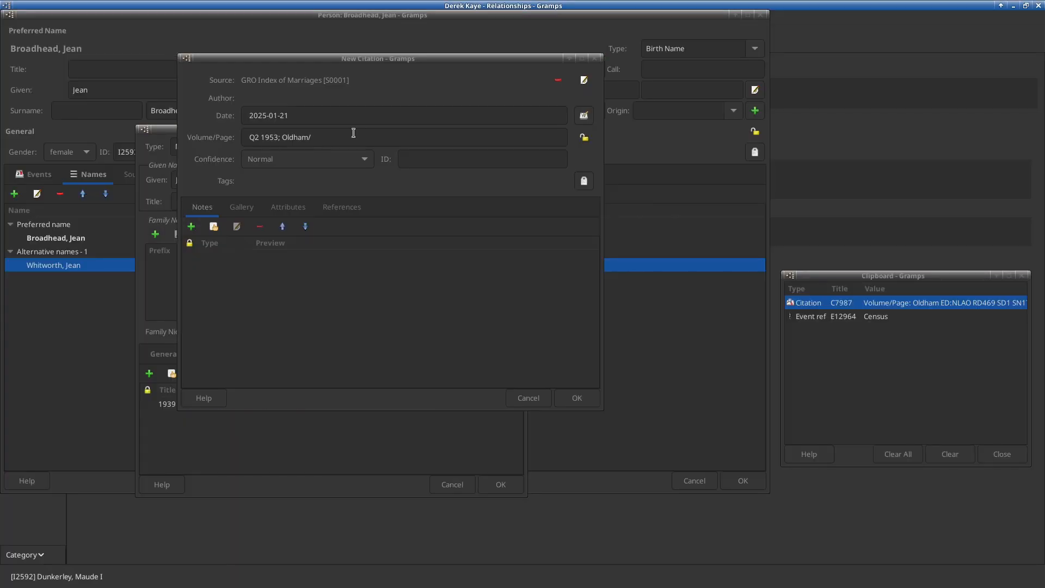
text(10f/216)
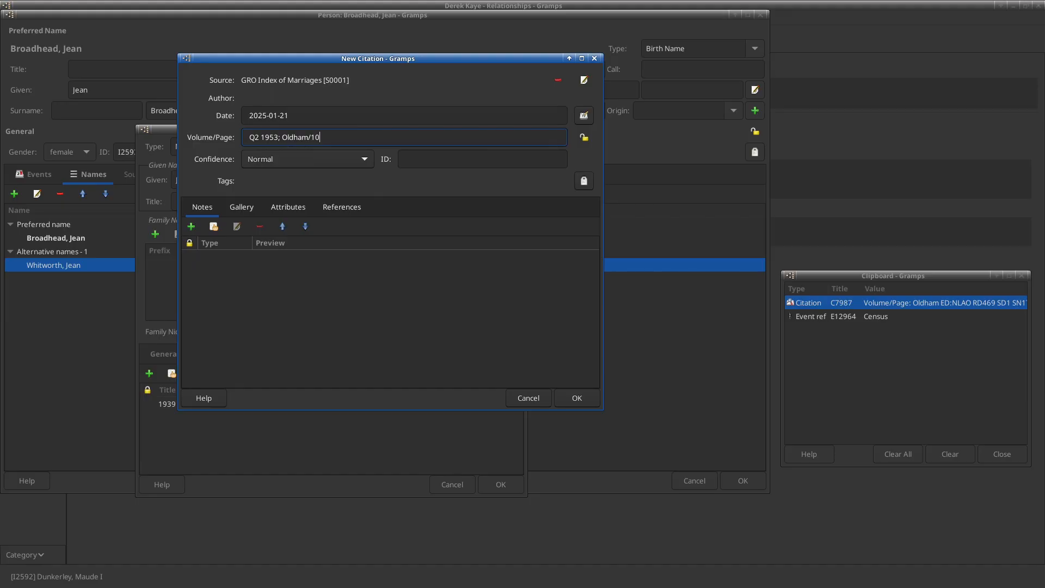
click(577, 398)
drag(197, 414, 925, 384)
Add a Marriage event for Jean as Bride, dated between 1953-04-01 and 1953-06-30.
click(501, 485)
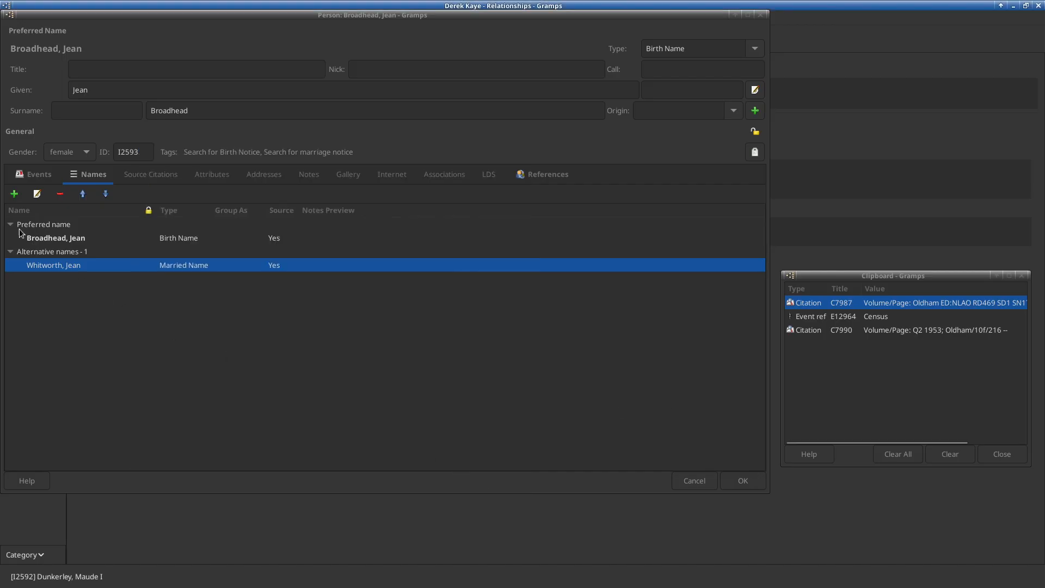
click(33, 174)
click(14, 194)
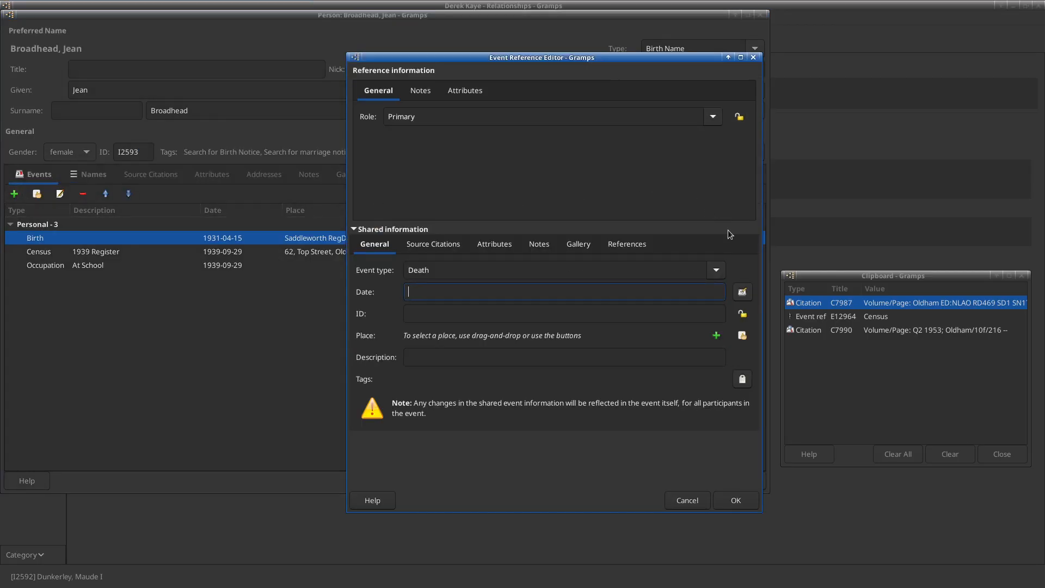
click(713, 117)
click(563, 154)
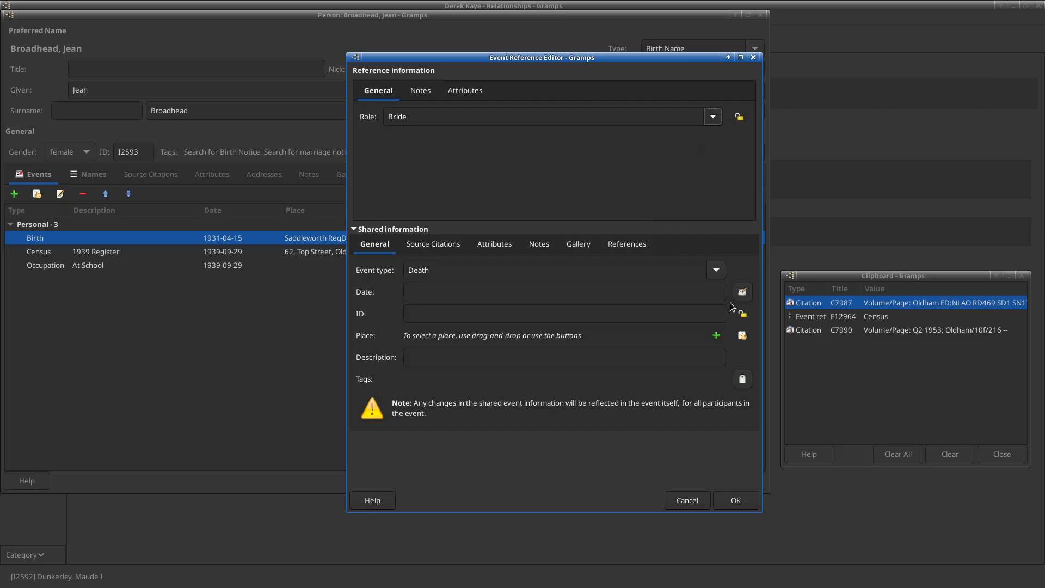
click(716, 270)
mouse_move(621, 391)
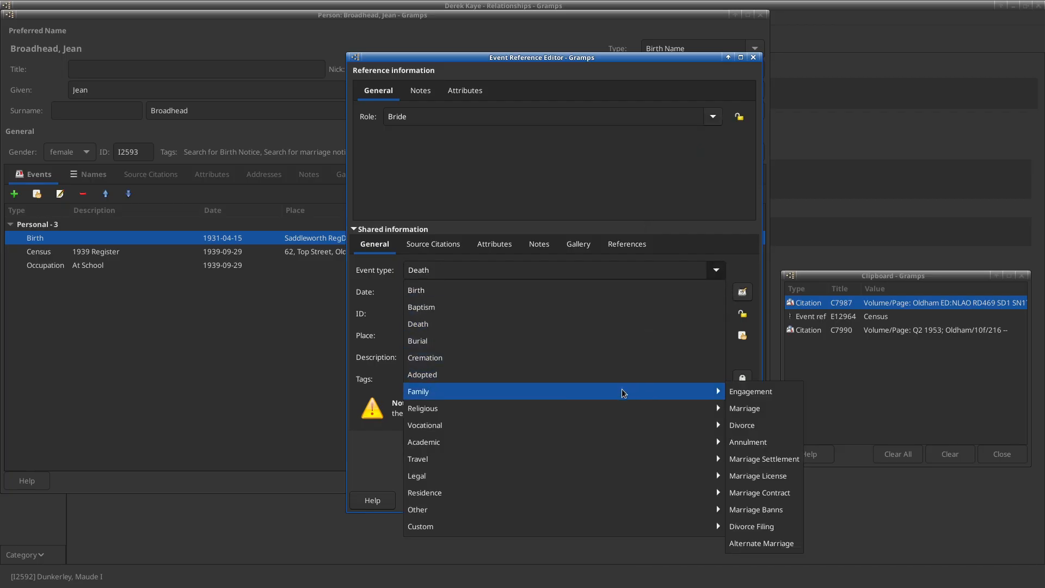
click(751, 407)
text(between 1953-)
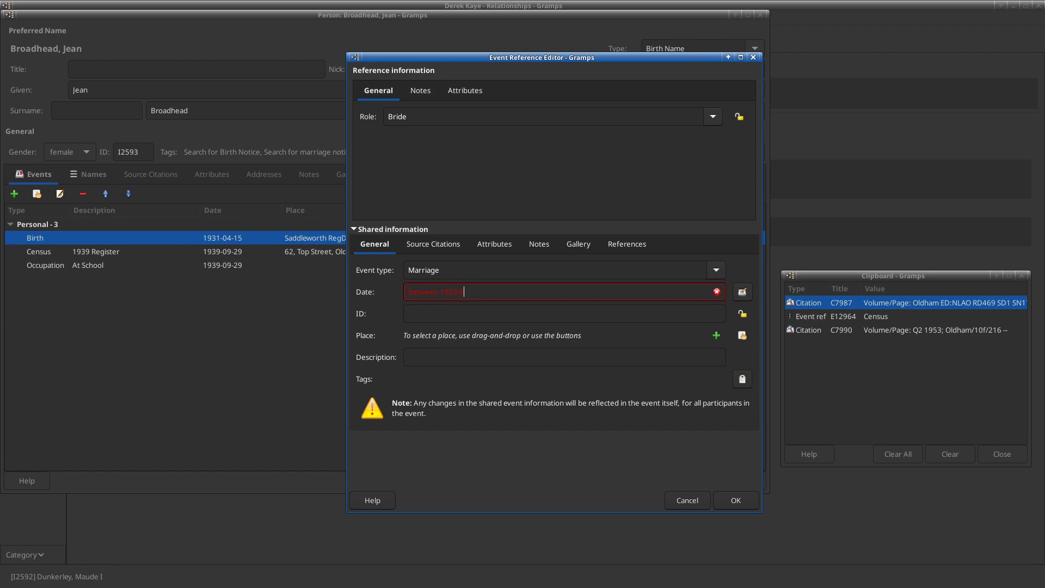
text(04-01 and 1953-06-30)
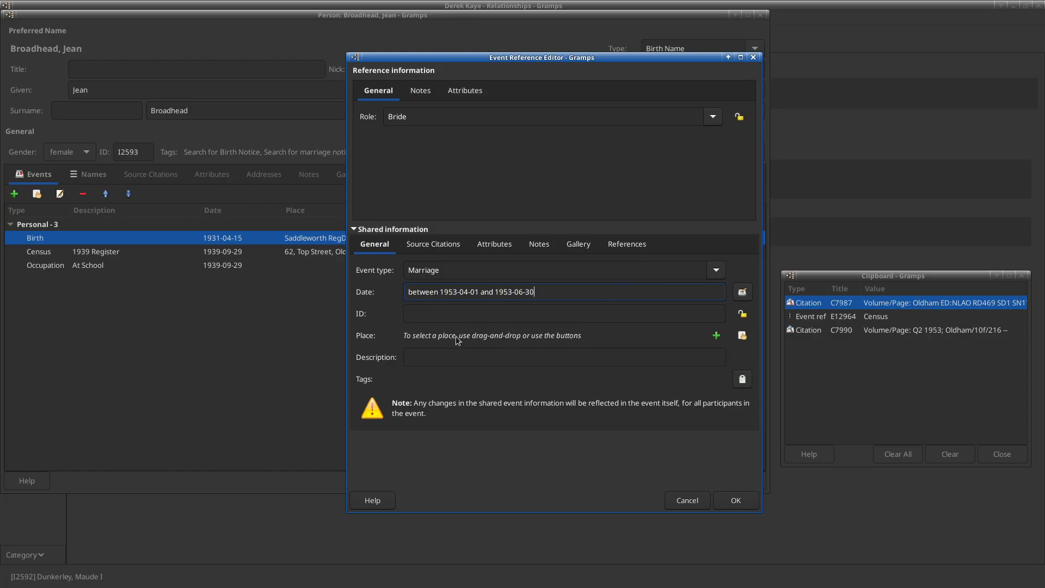
Set the Marriage event's place to Oldham RegD.
click(743, 336)
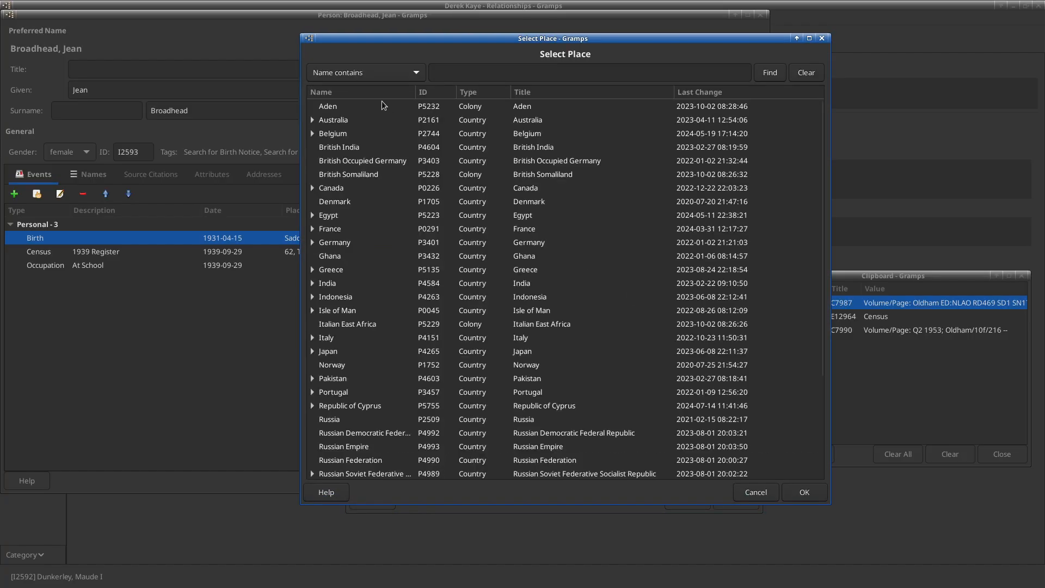
text(oldham ref)
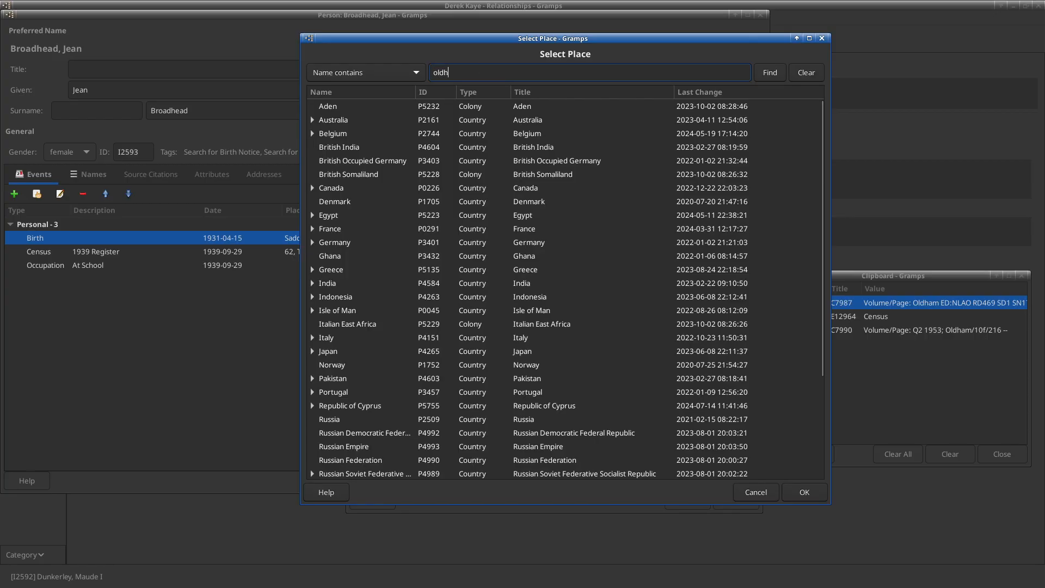
key(BackSpace)
key(Return)
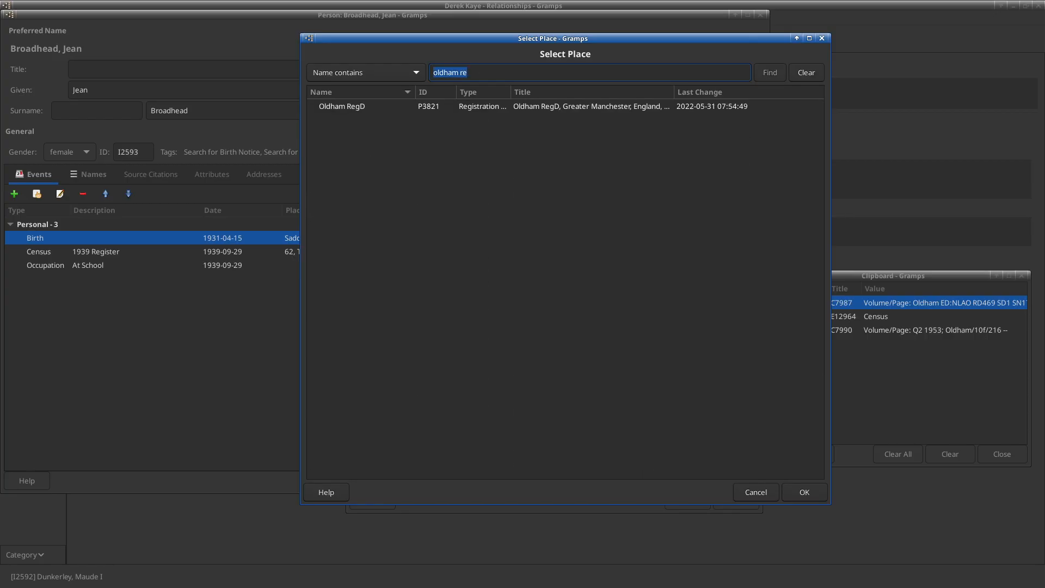
key(Down)
key(Return)
Attach citation C7990 to the Marriage event, save it, and copy it to the clipboard.
click(434, 244)
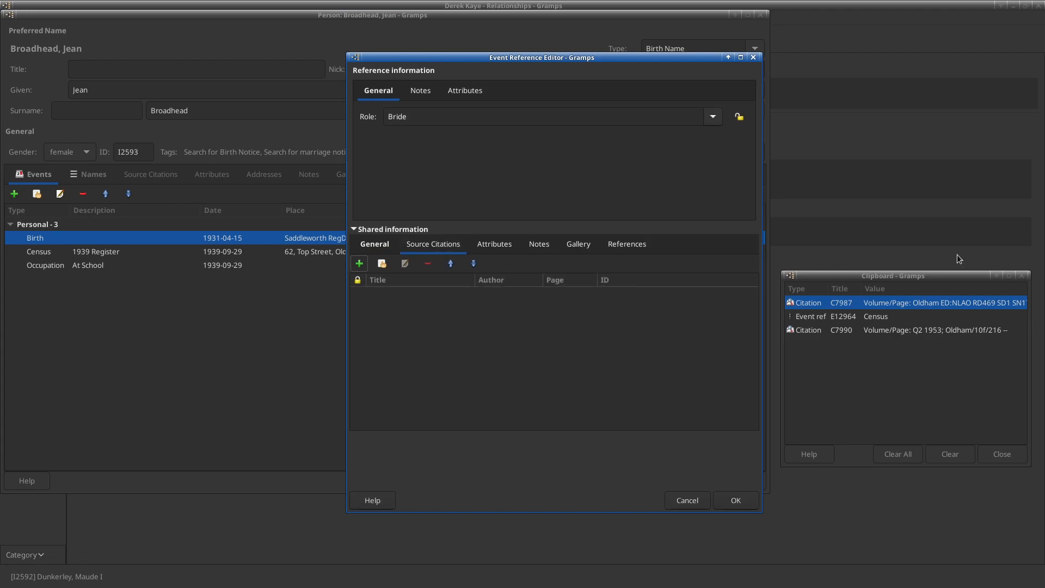
drag(860, 331, 490, 336)
click(578, 331)
click(735, 500)
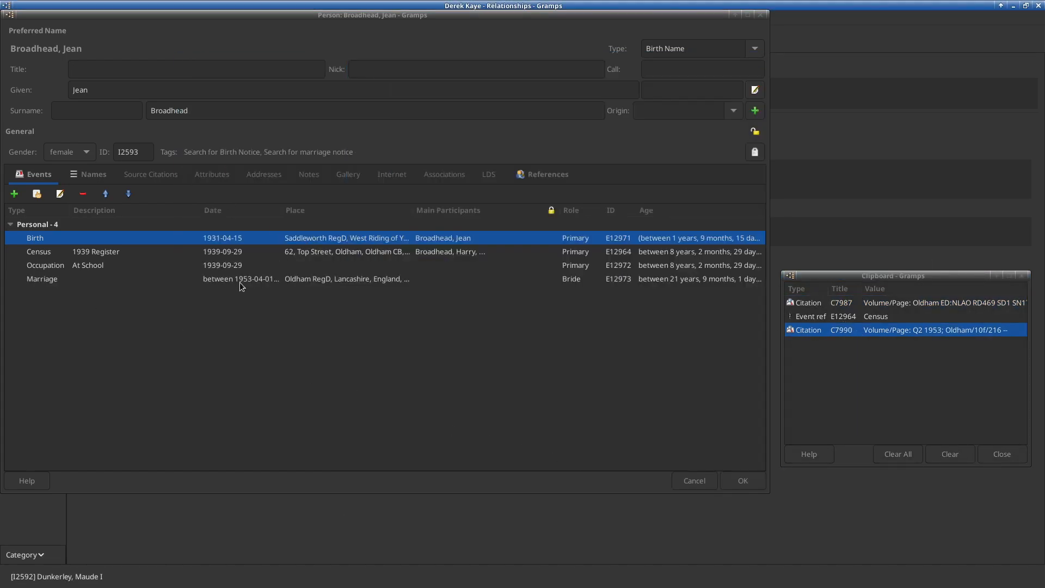
drag(225, 279, 936, 383)
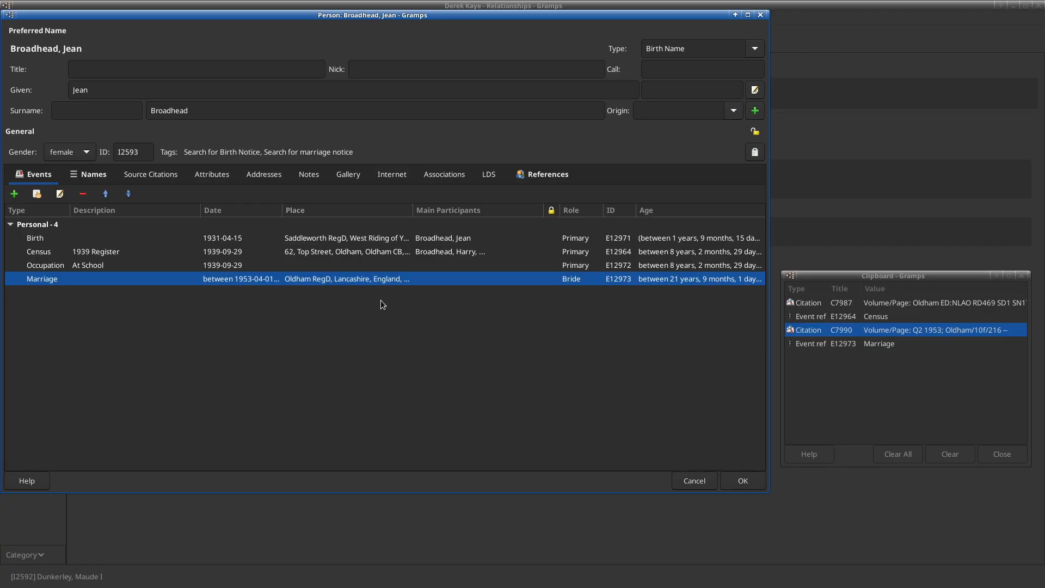
Start a Married family for Jean containing the copied Marriage event with role Family.
click(745, 482)
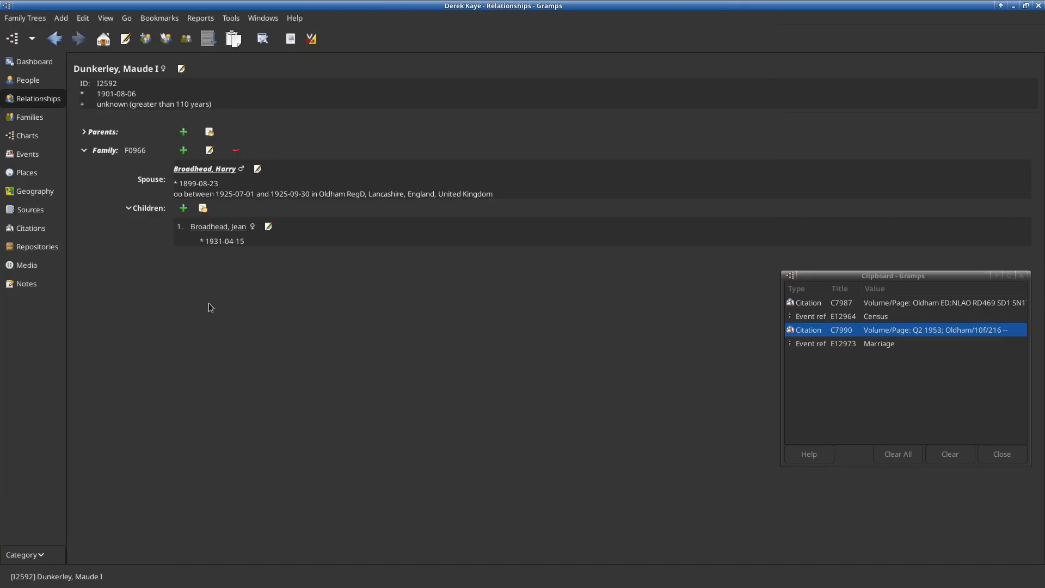
click(220, 227)
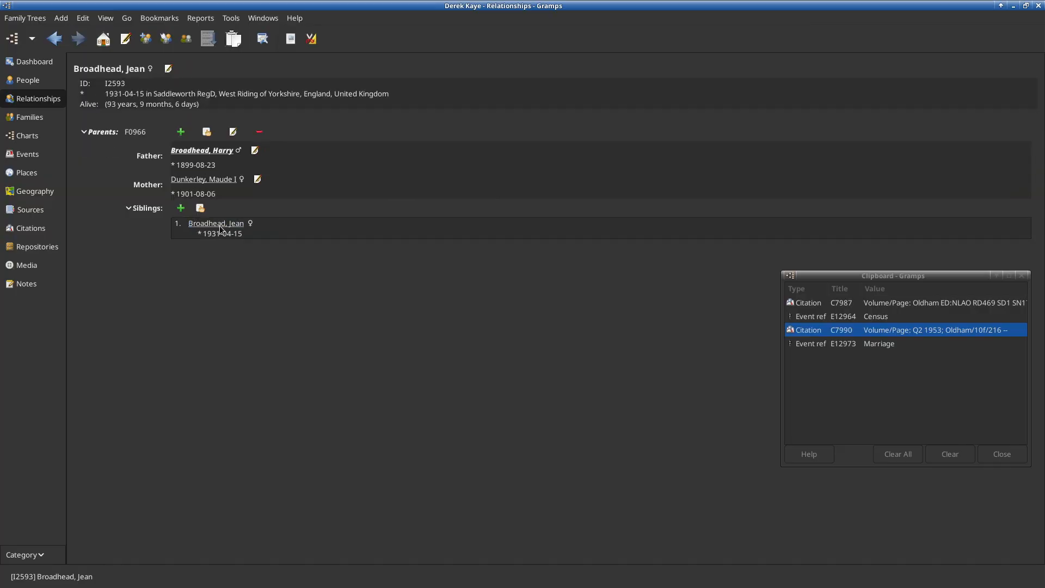
click(187, 39)
click(681, 187)
click(565, 225)
click(134, 238)
drag(871, 344, 122, 295)
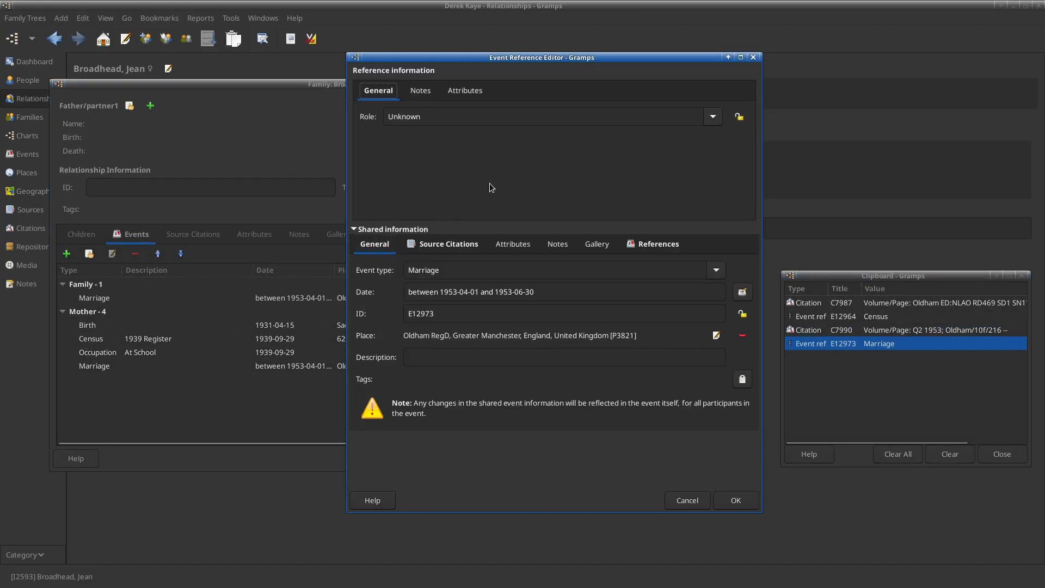
click(713, 117)
click(509, 203)
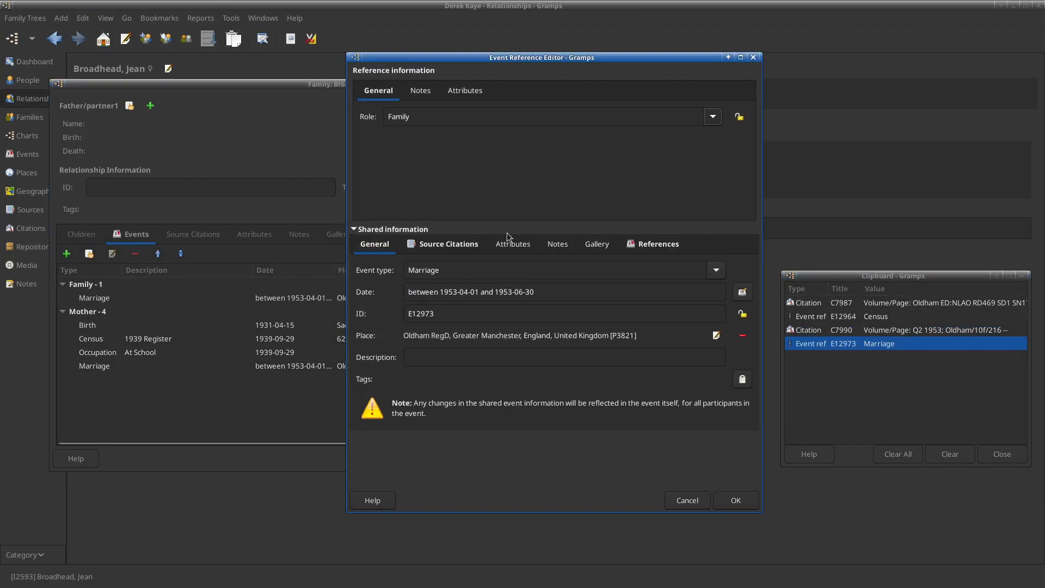
click(736, 500)
click(150, 106)
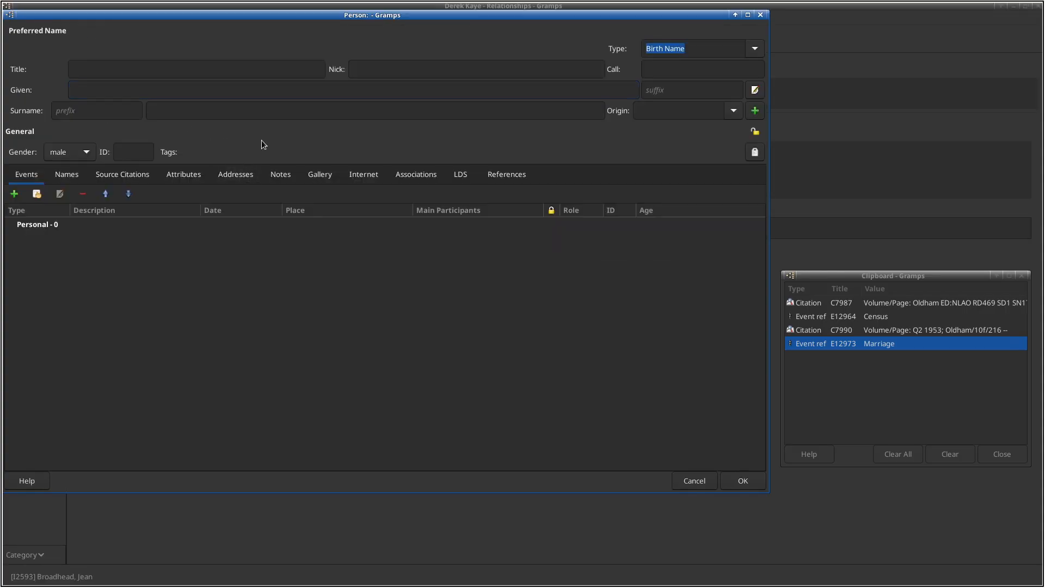
key(alt+Tab)
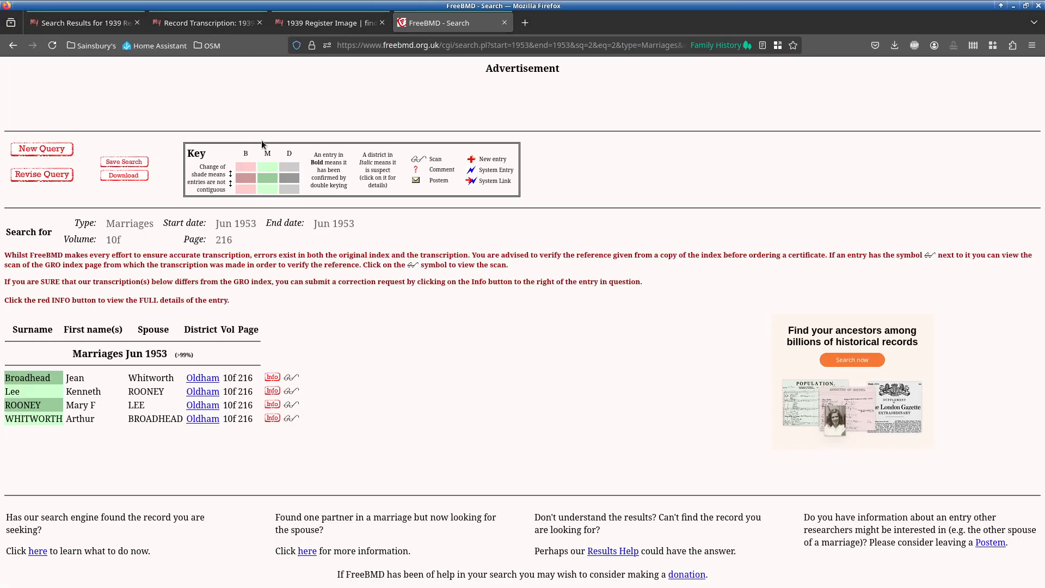
key(alt+Tab)
click(172, 93)
text(Arhu)
key(BackSpace)
key(BackSpace)
text(thur Whitworth)
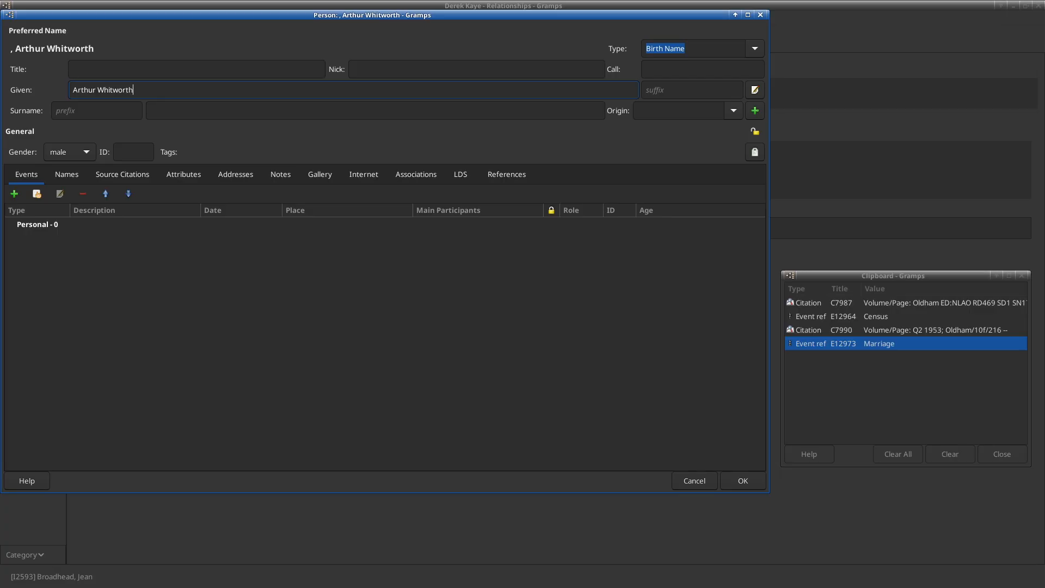
key(ctrl+shift+Left)
key(ctrl+x)
click(183, 117)
key(ctrl+v)
click(416, 388)
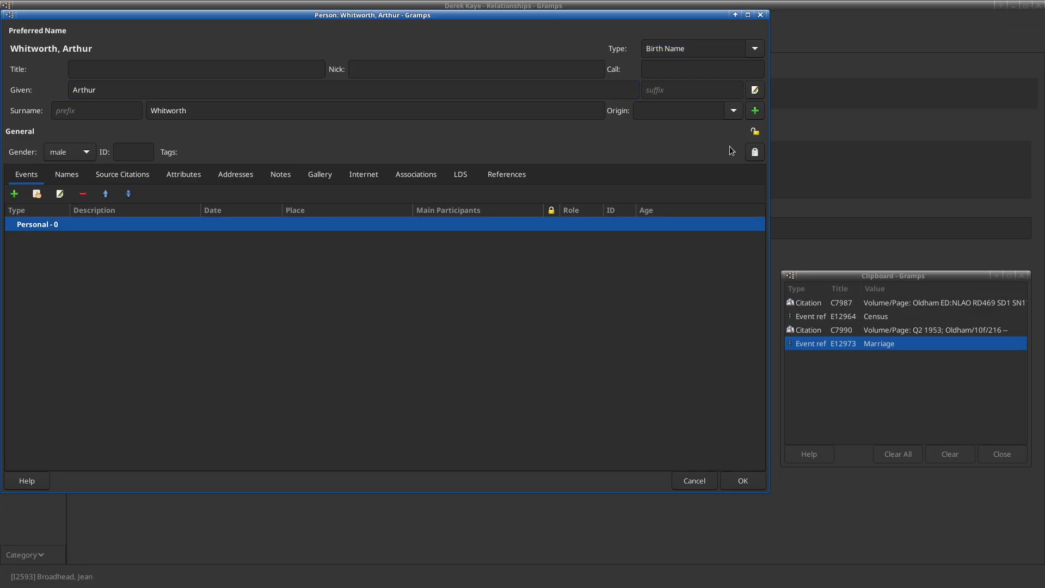
Tag Arthur with Search for Birth Record, Do not expand up and Not blood related.
click(753, 152)
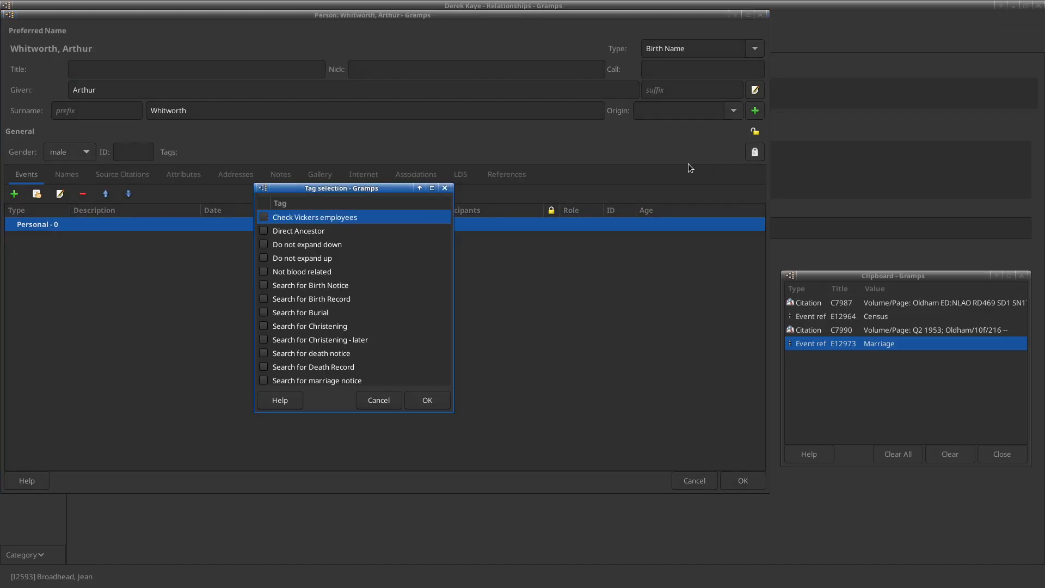
click(264, 299)
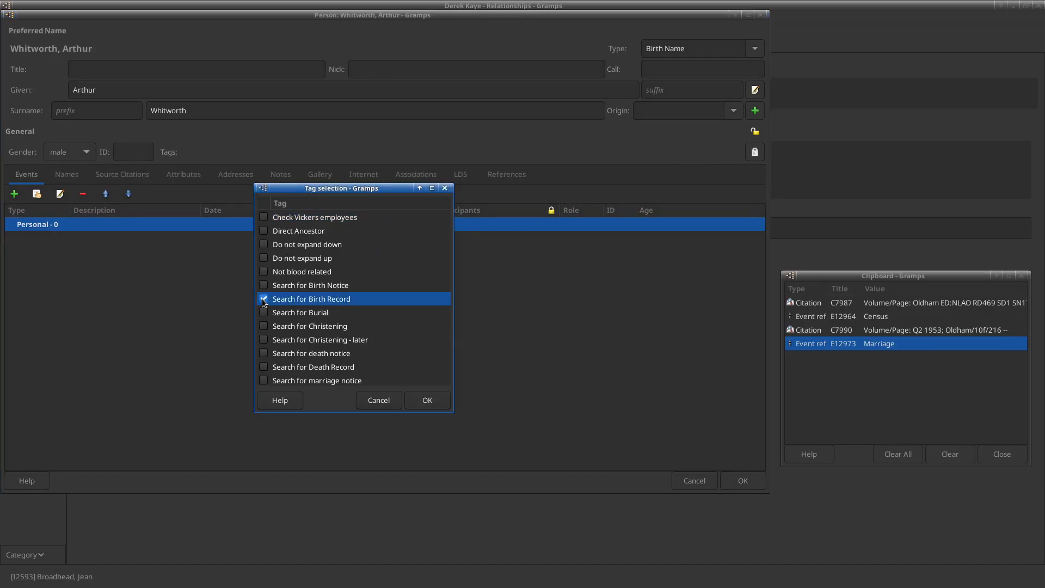
click(263, 258)
click(263, 272)
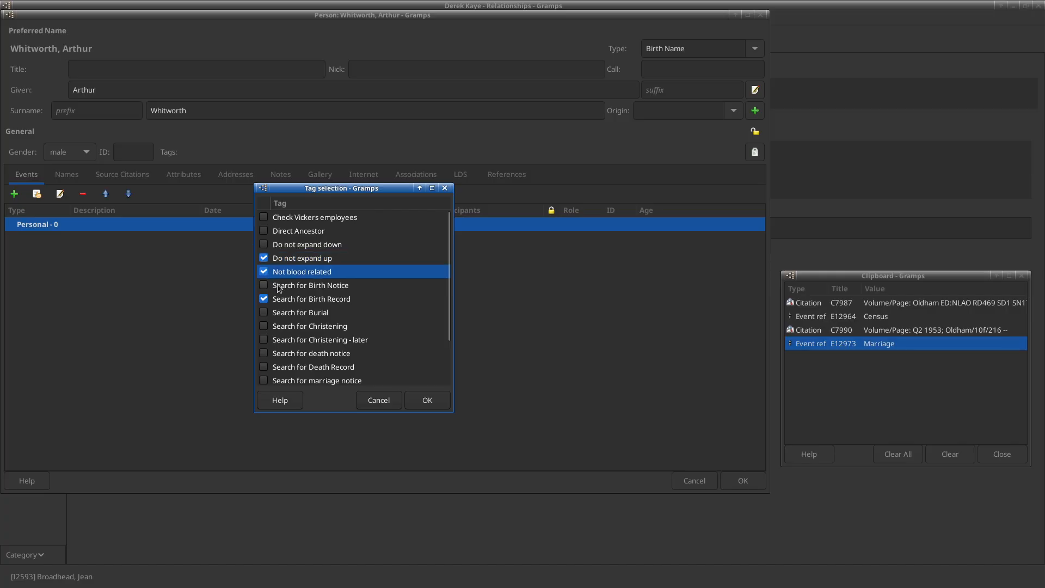
click(439, 406)
Cite the 1953 marriage index citation C7990 on Arthur's birth name.
click(69, 174)
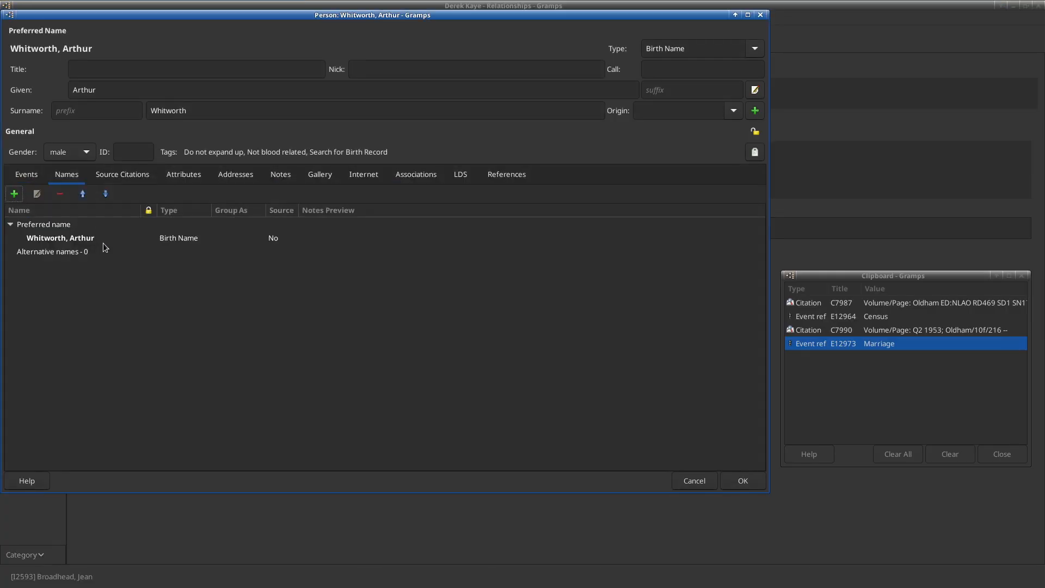
double_click(112, 242)
click(223, 354)
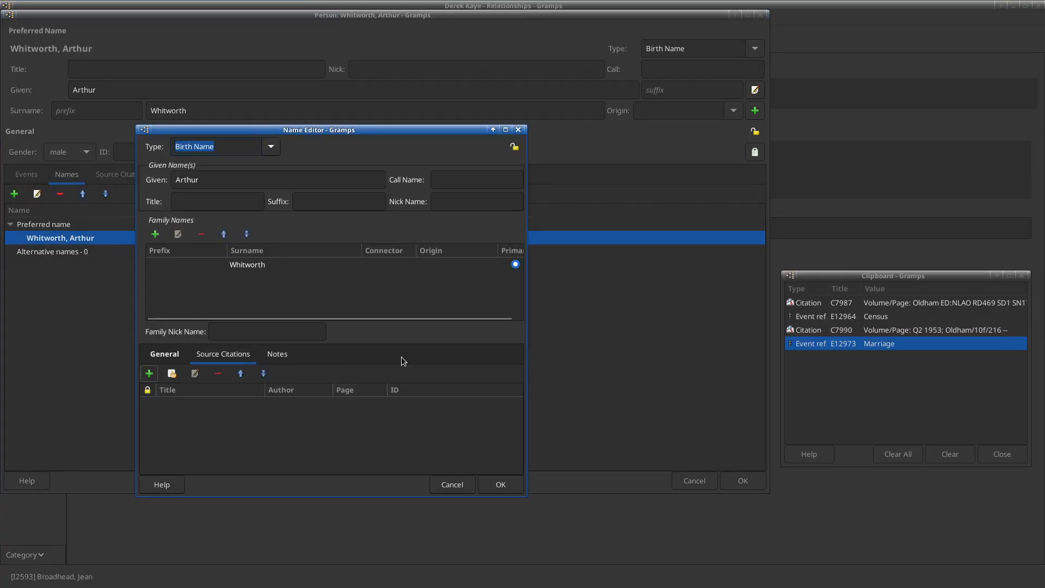
click(819, 332)
drag(819, 334, 327, 410)
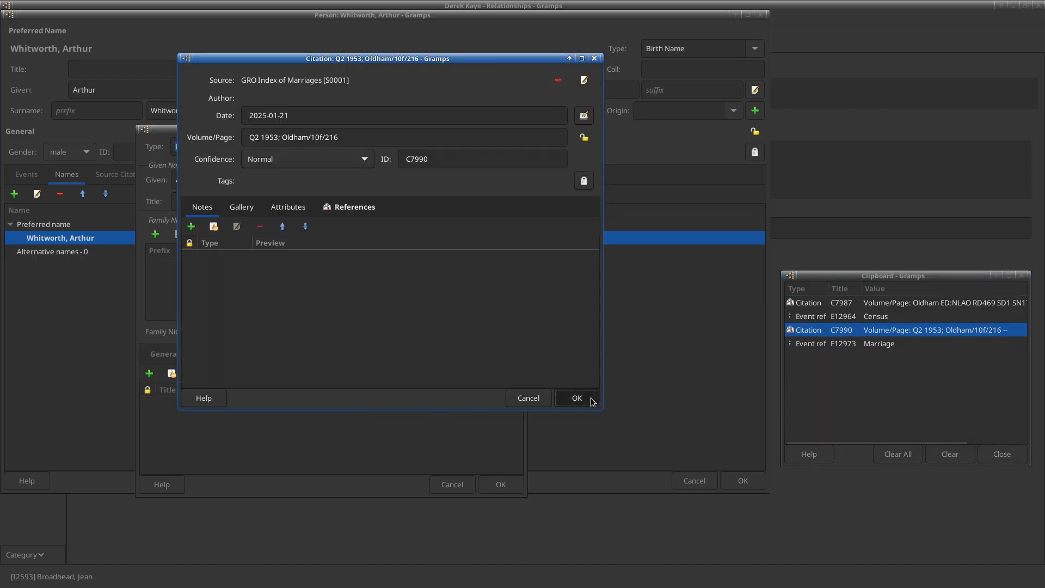
click(591, 398)
click(504, 484)
Give Arthur the shared Marriage event as Groom, then save him and the new family.
click(26, 175)
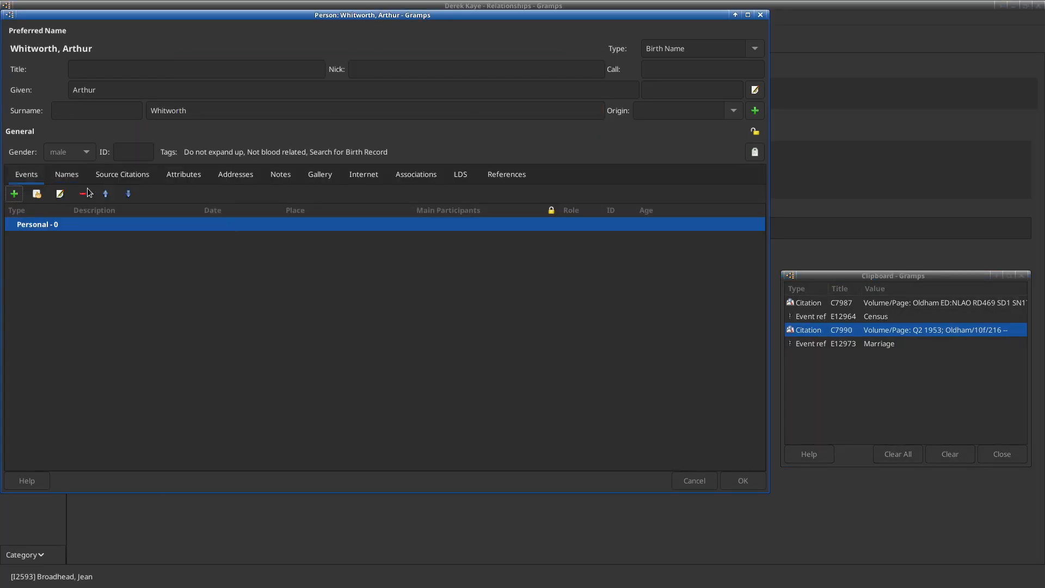
drag(865, 350, 506, 258)
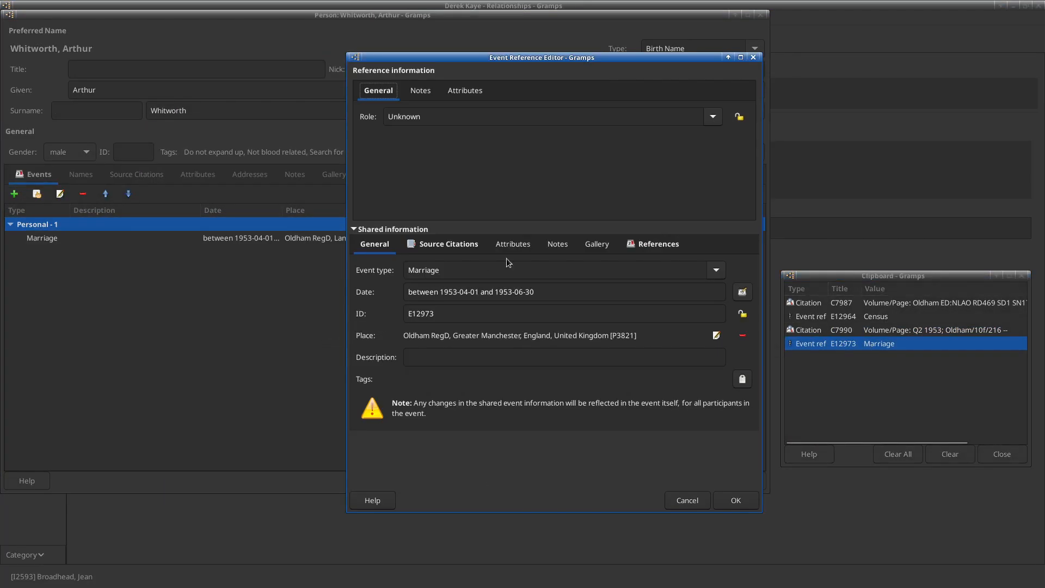
click(707, 114)
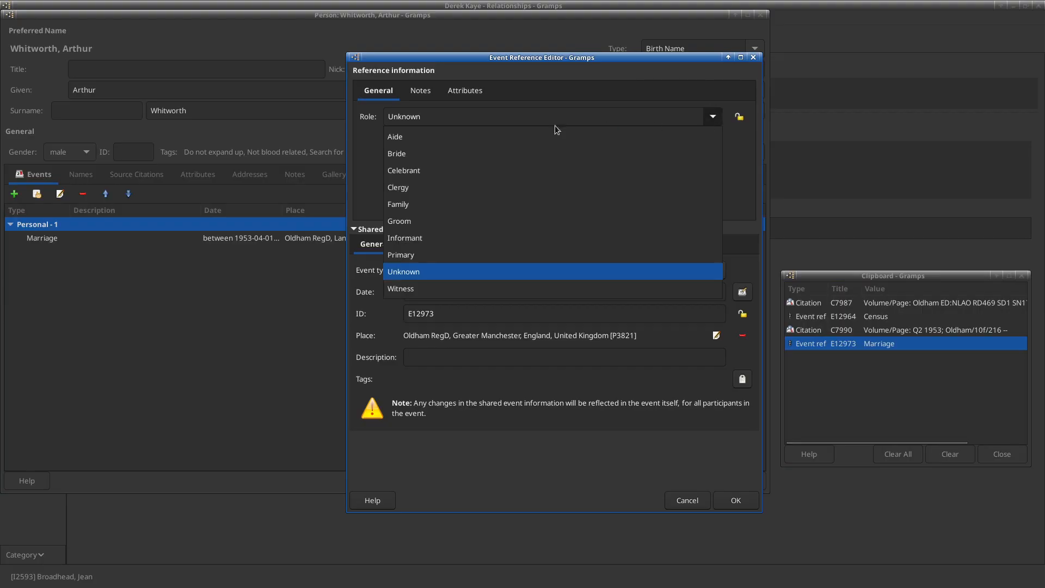
click(445, 222)
click(732, 564)
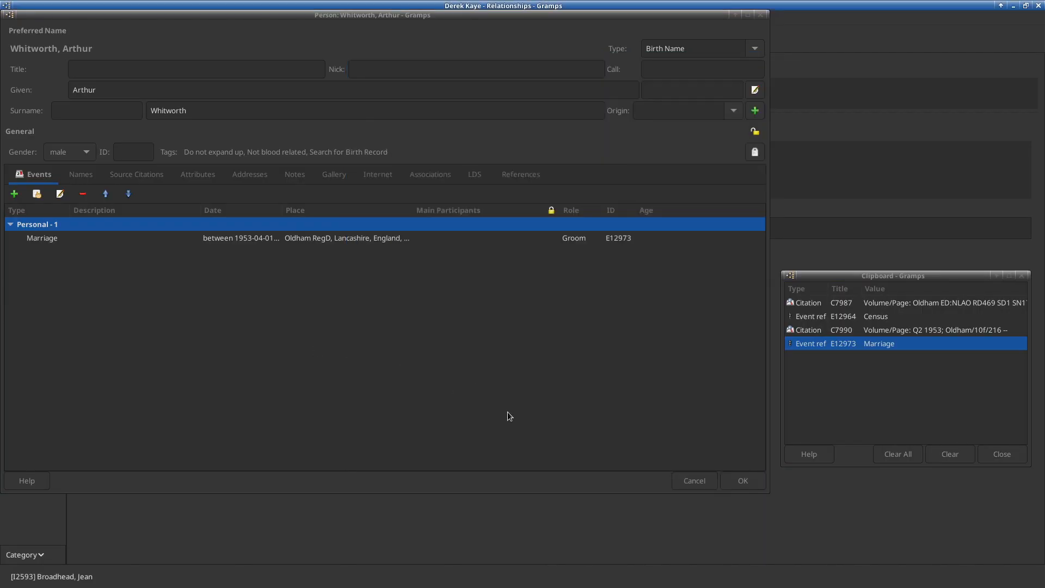
click(747, 481)
click(675, 459)
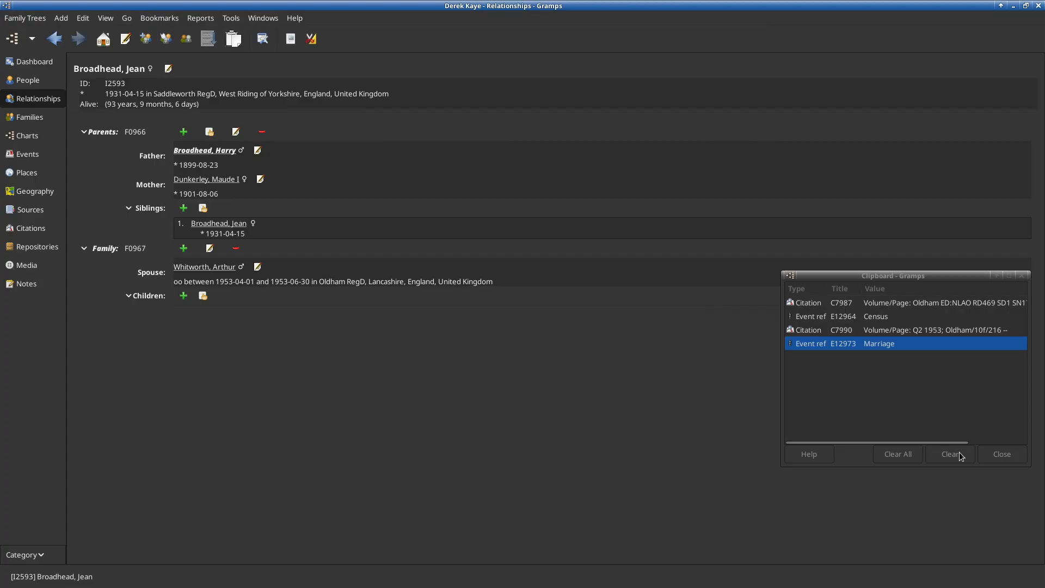
Clear the Marriage, Census and citation entries from the clipboard, close it, and show People.
click(956, 453)
click(956, 454)
key(alt+Tab)
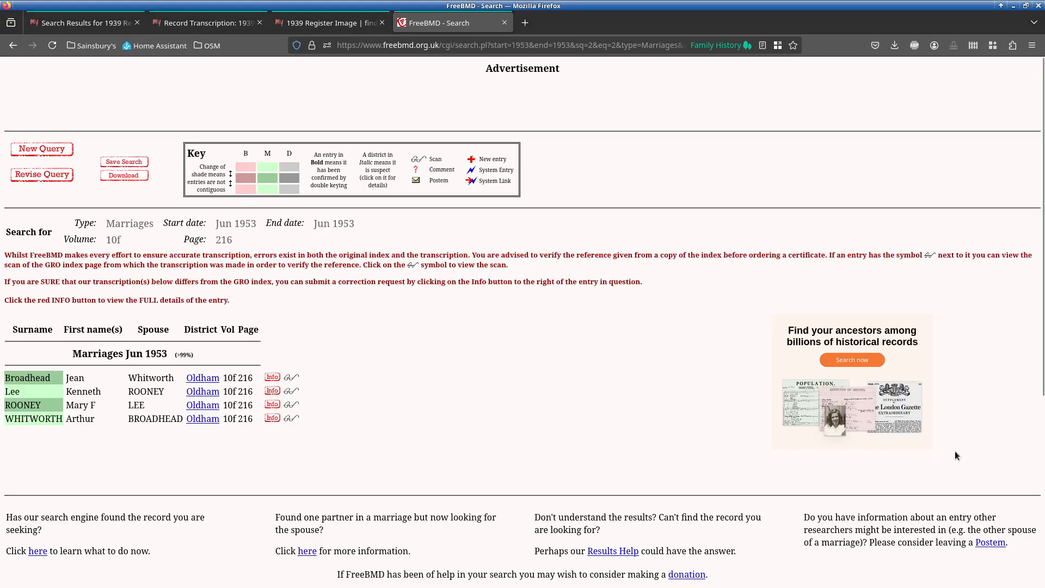
click(327, 22)
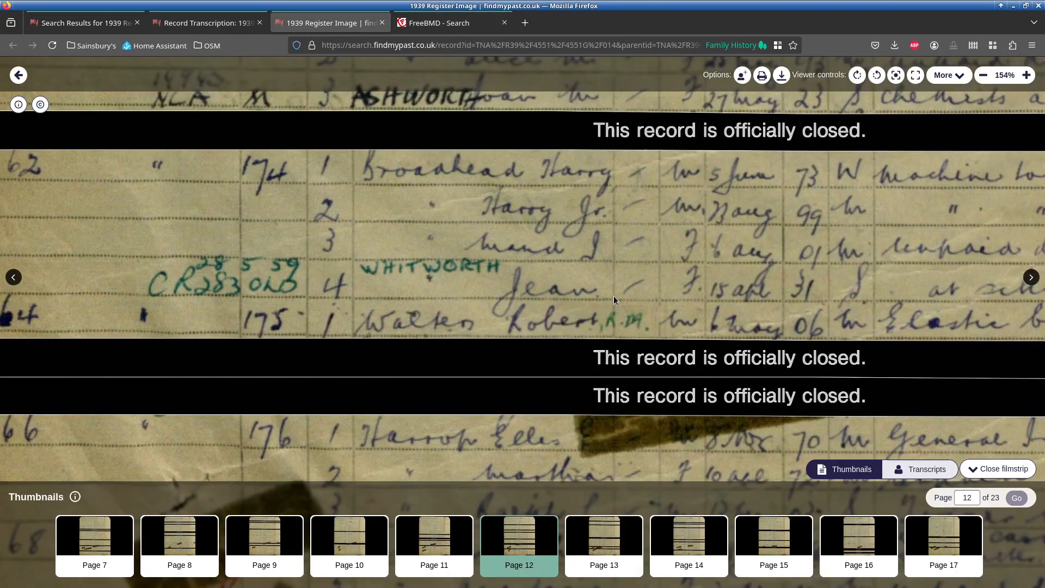
key(alt+Tab)
click(951, 454)
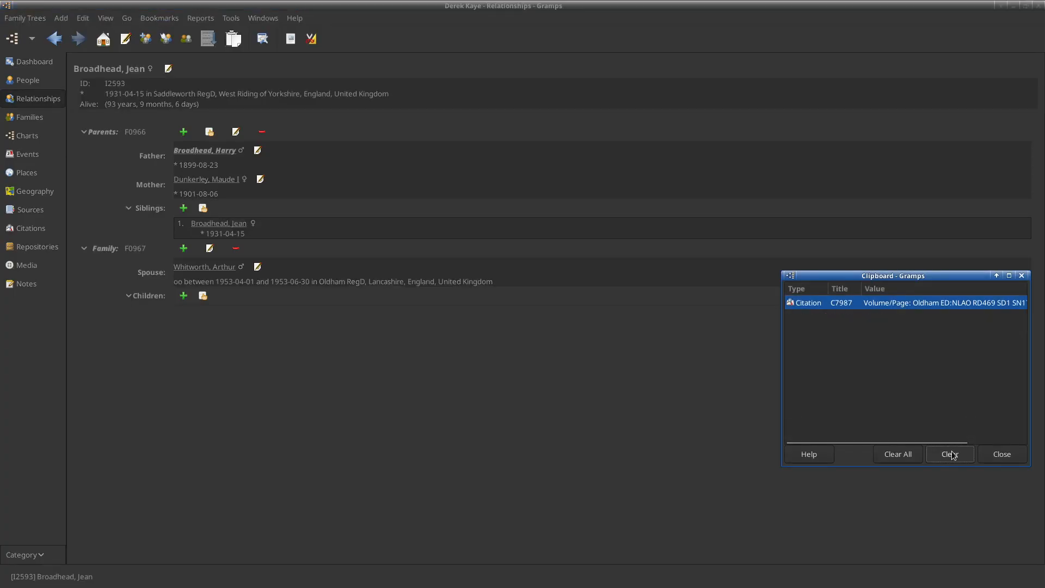
click(951, 454)
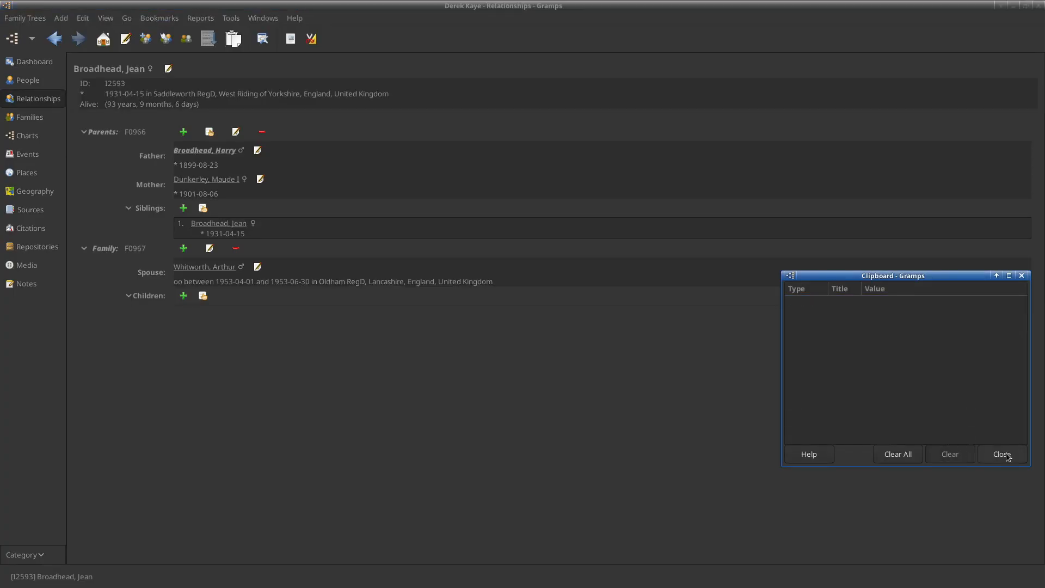
click(1002, 454)
click(32, 80)
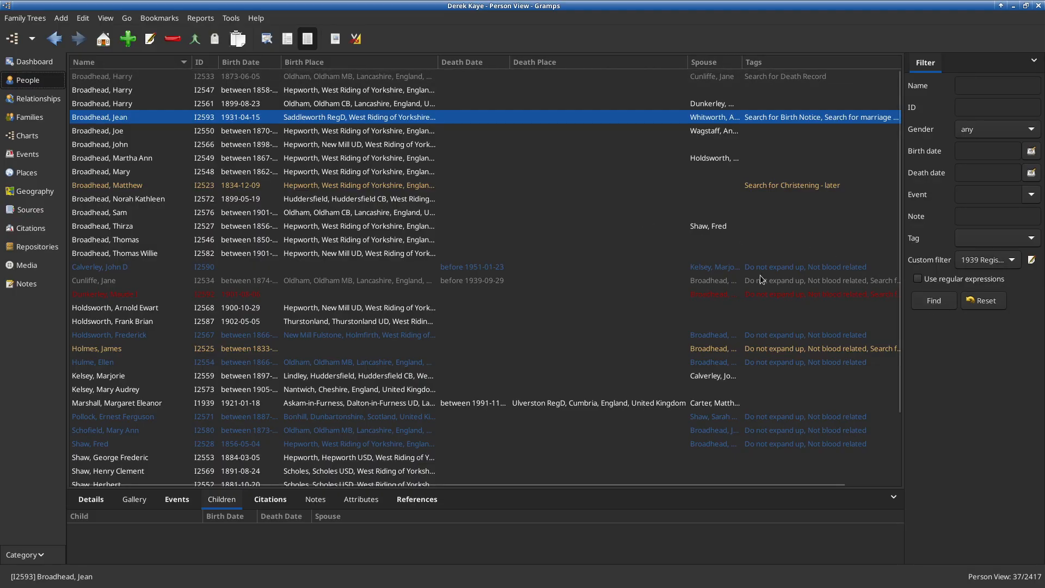
click(769, 293)
click(769, 116)
click(770, 92)
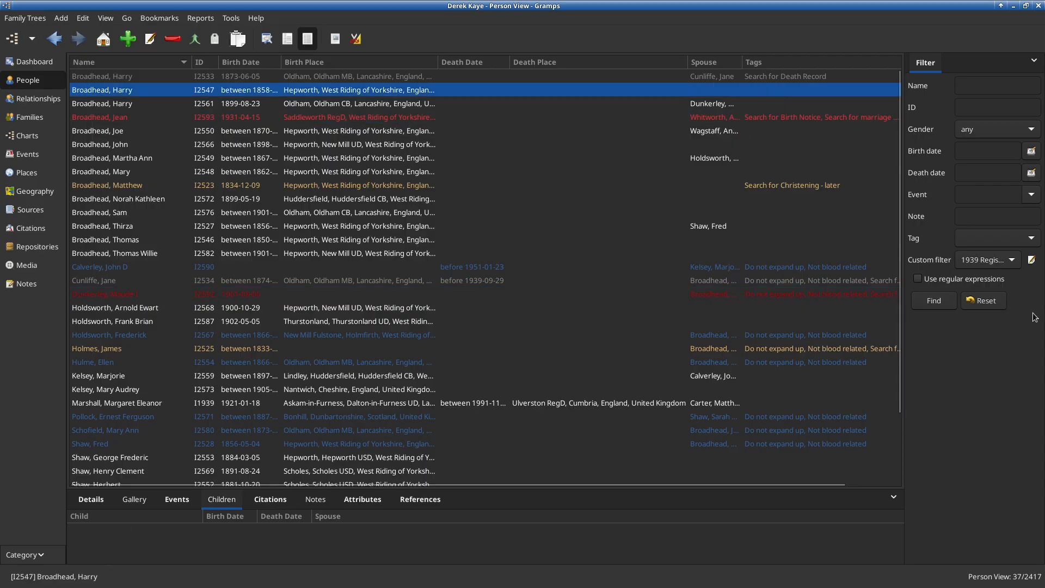
click(935, 301)
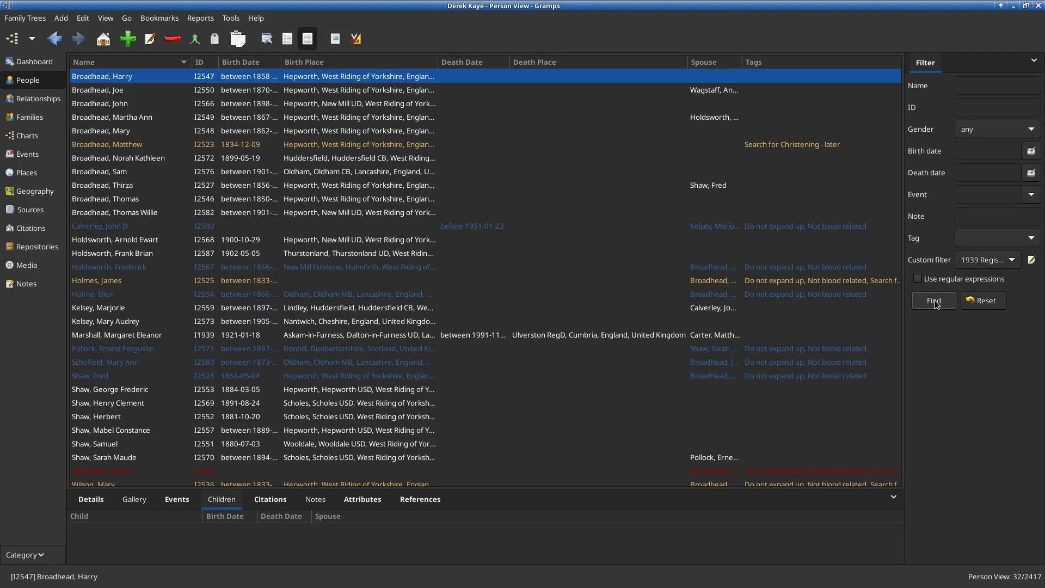
double_click(260, 77)
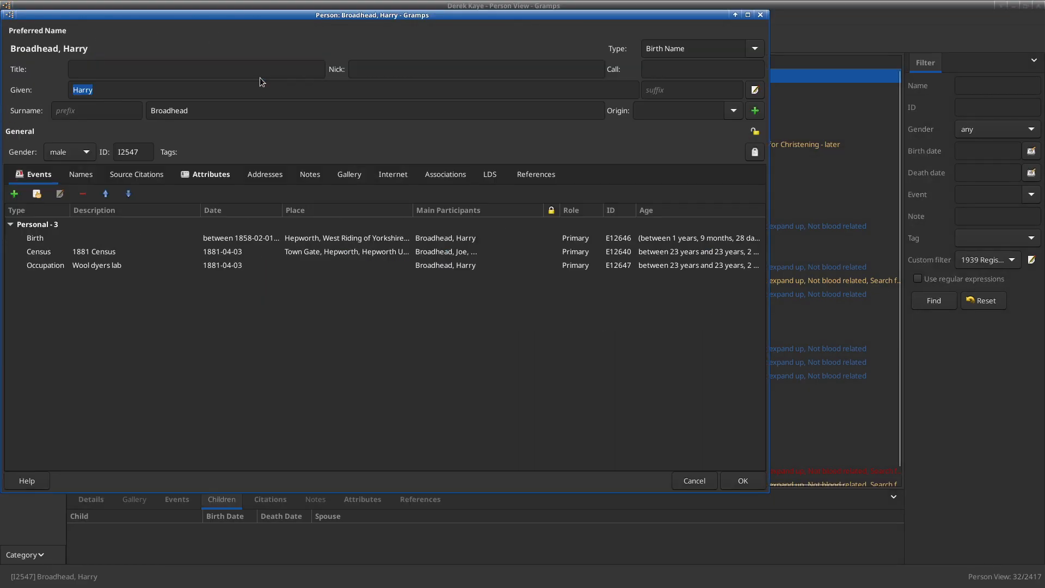
click(747, 481)
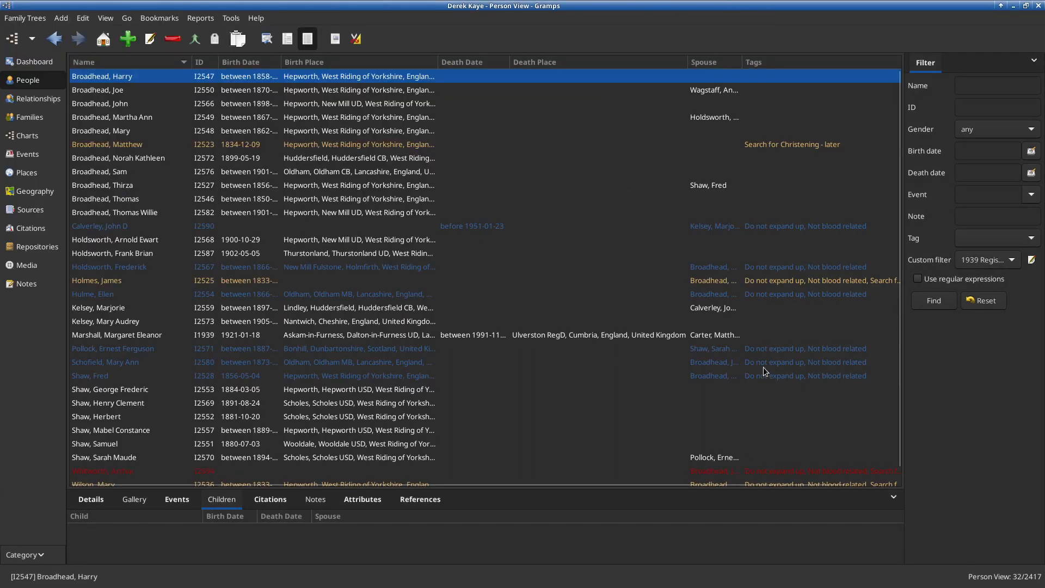